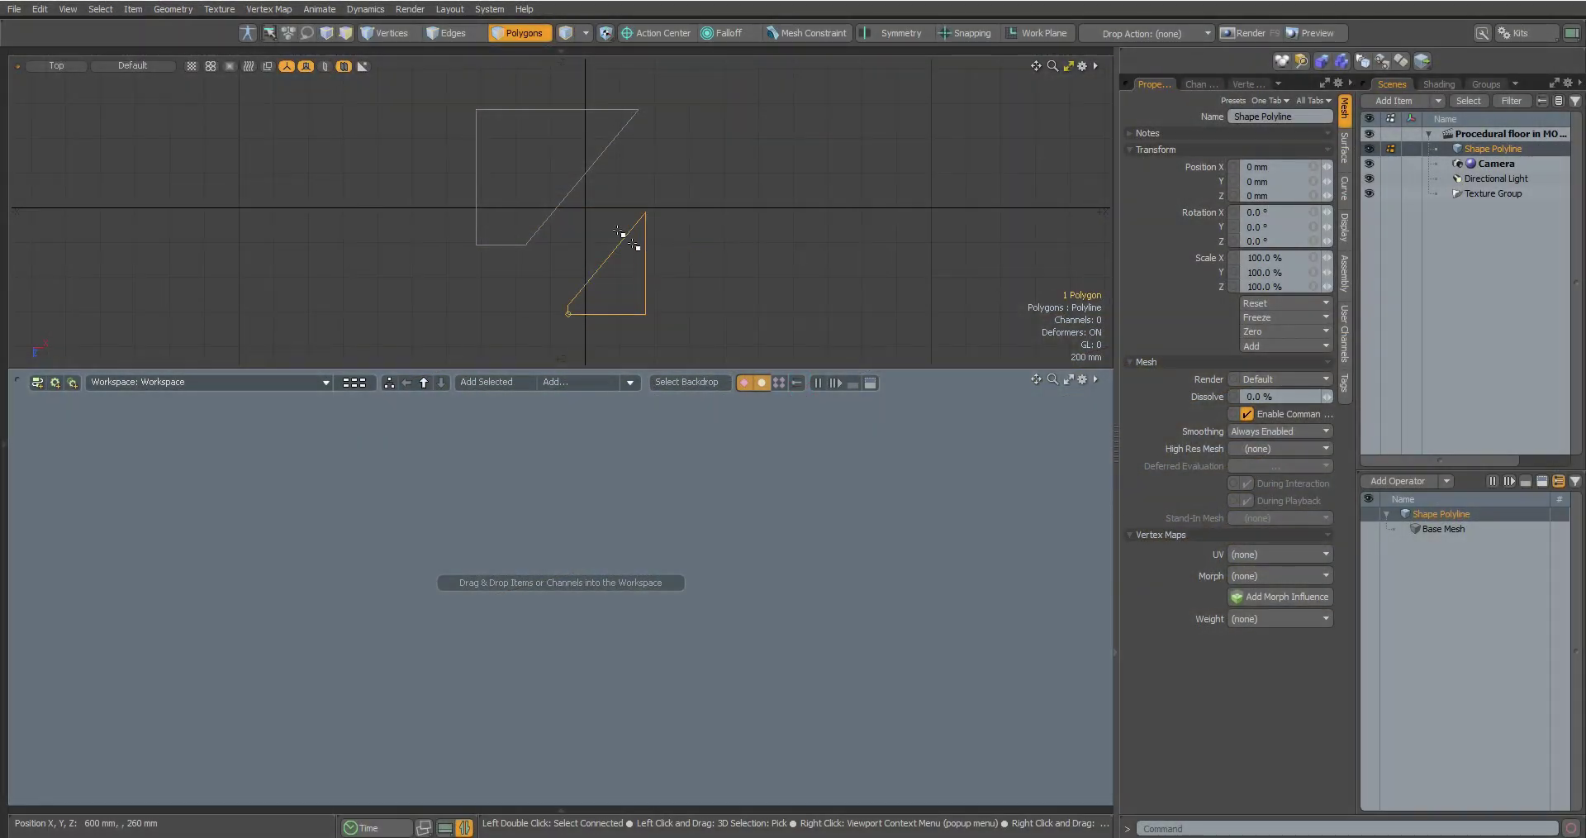
shift+click(578, 180)
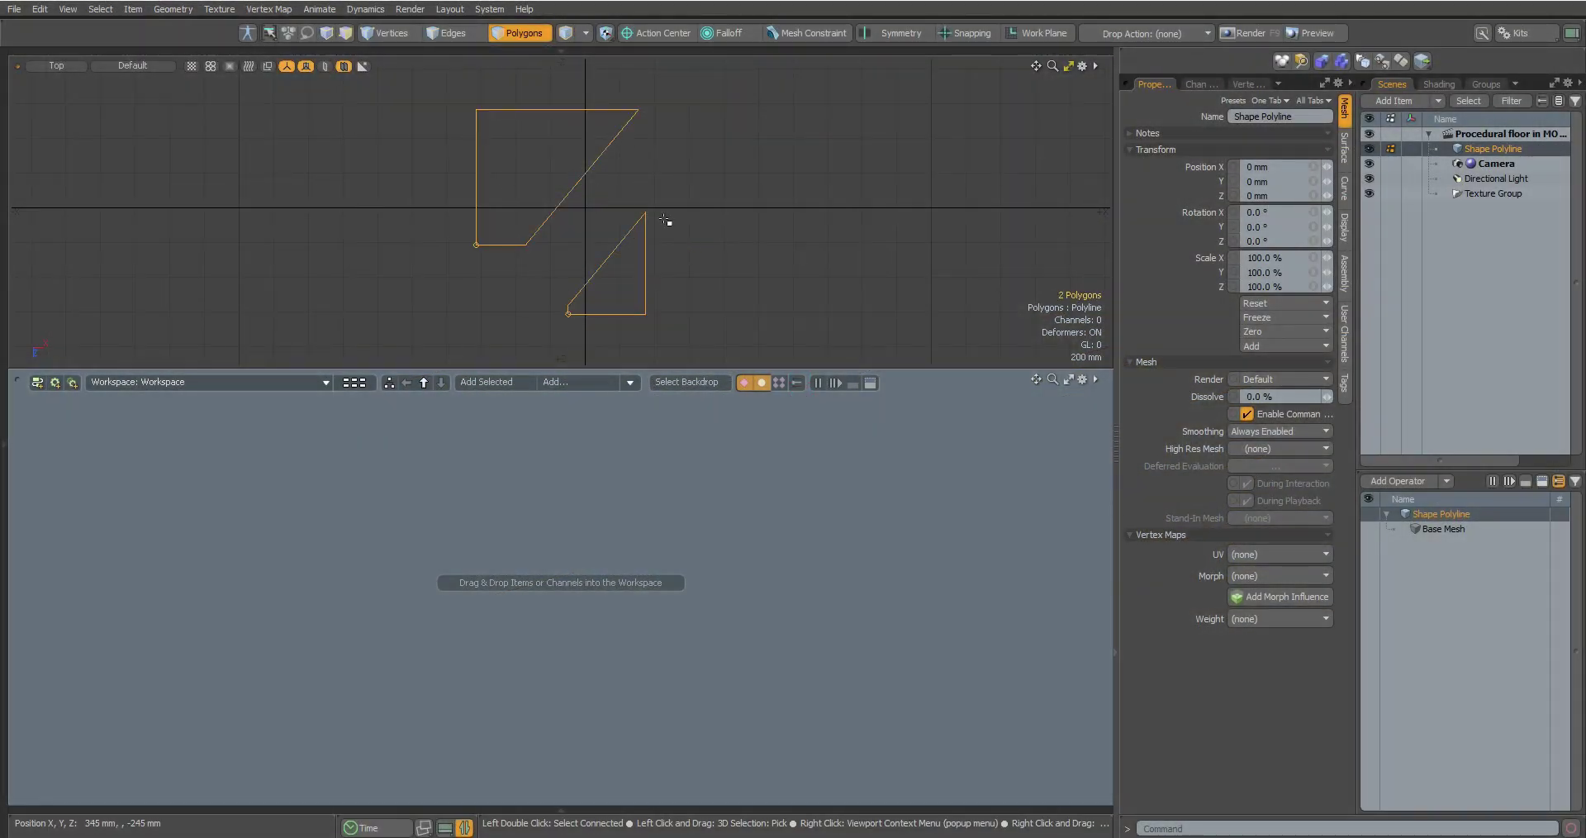
click(590, 202)
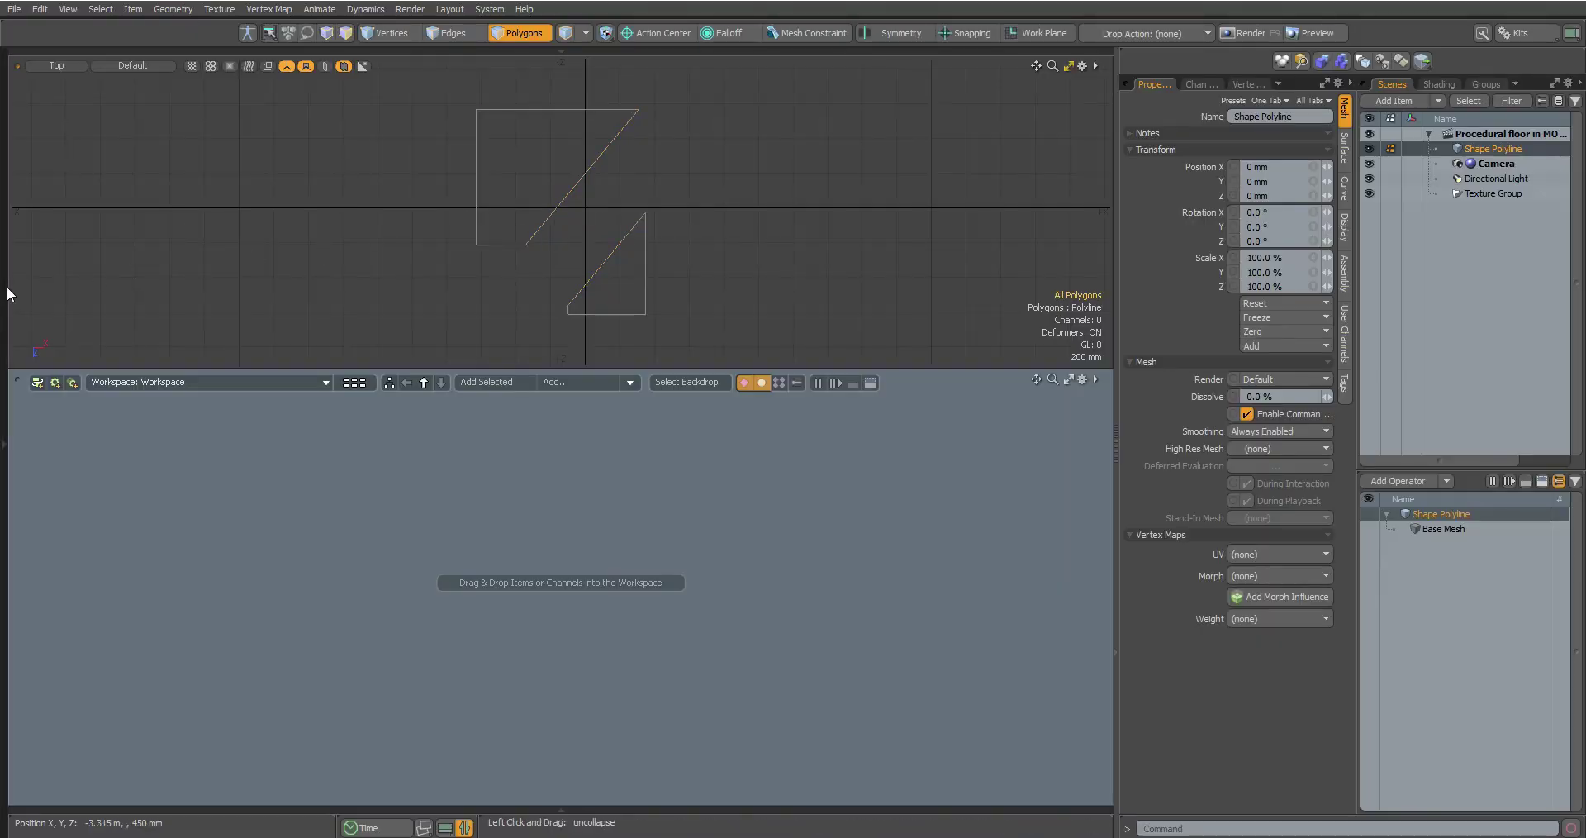
click(4, 294)
click(162, 249)
click(124, 581)
click(217, 480)
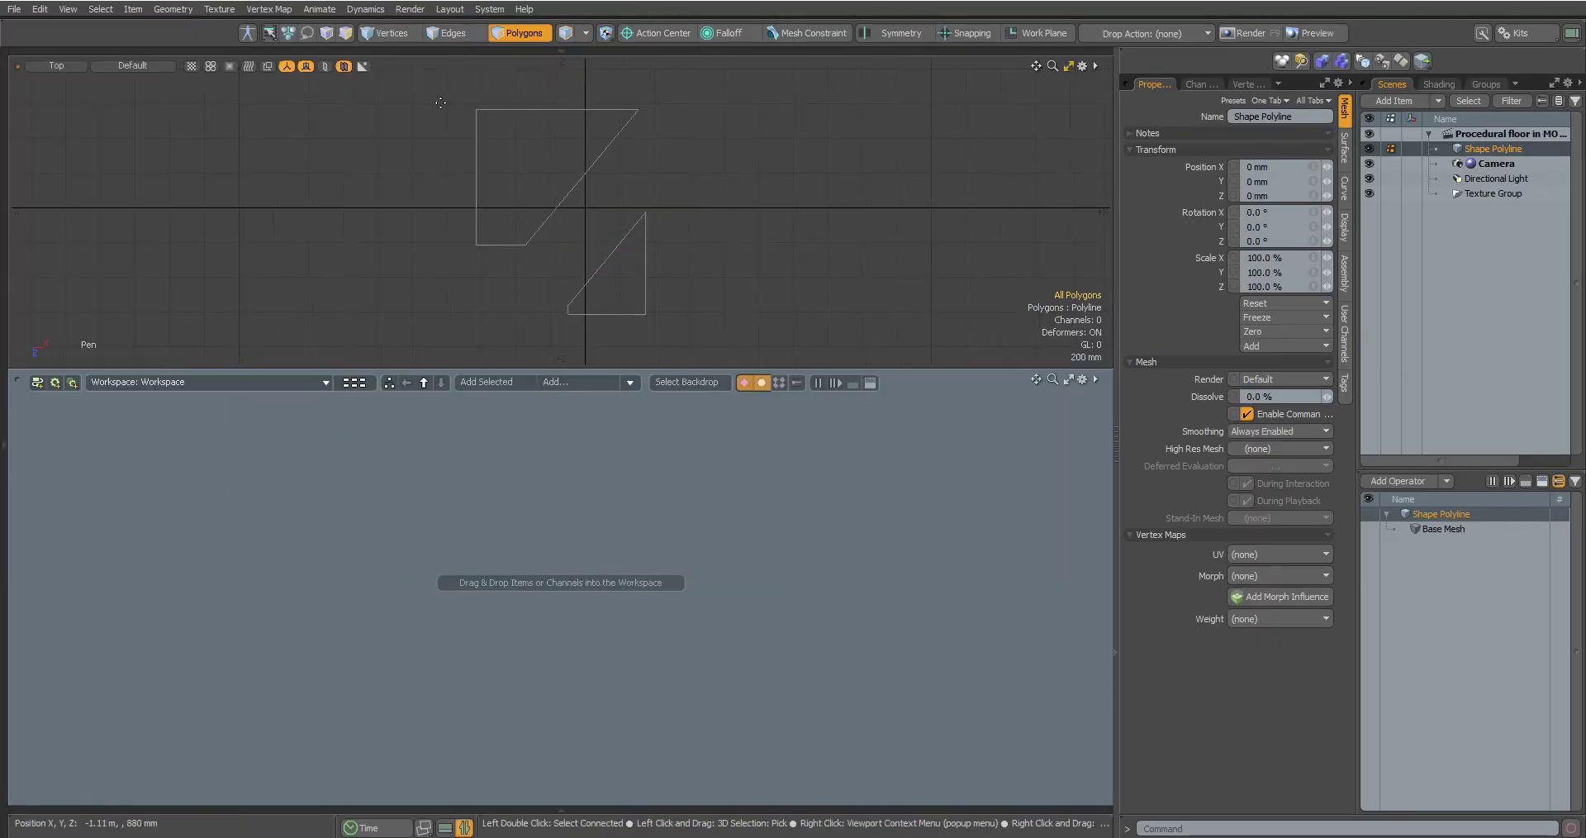
click(674, 81)
key(ctrl+z)
key(ctrl+z)
key(space)
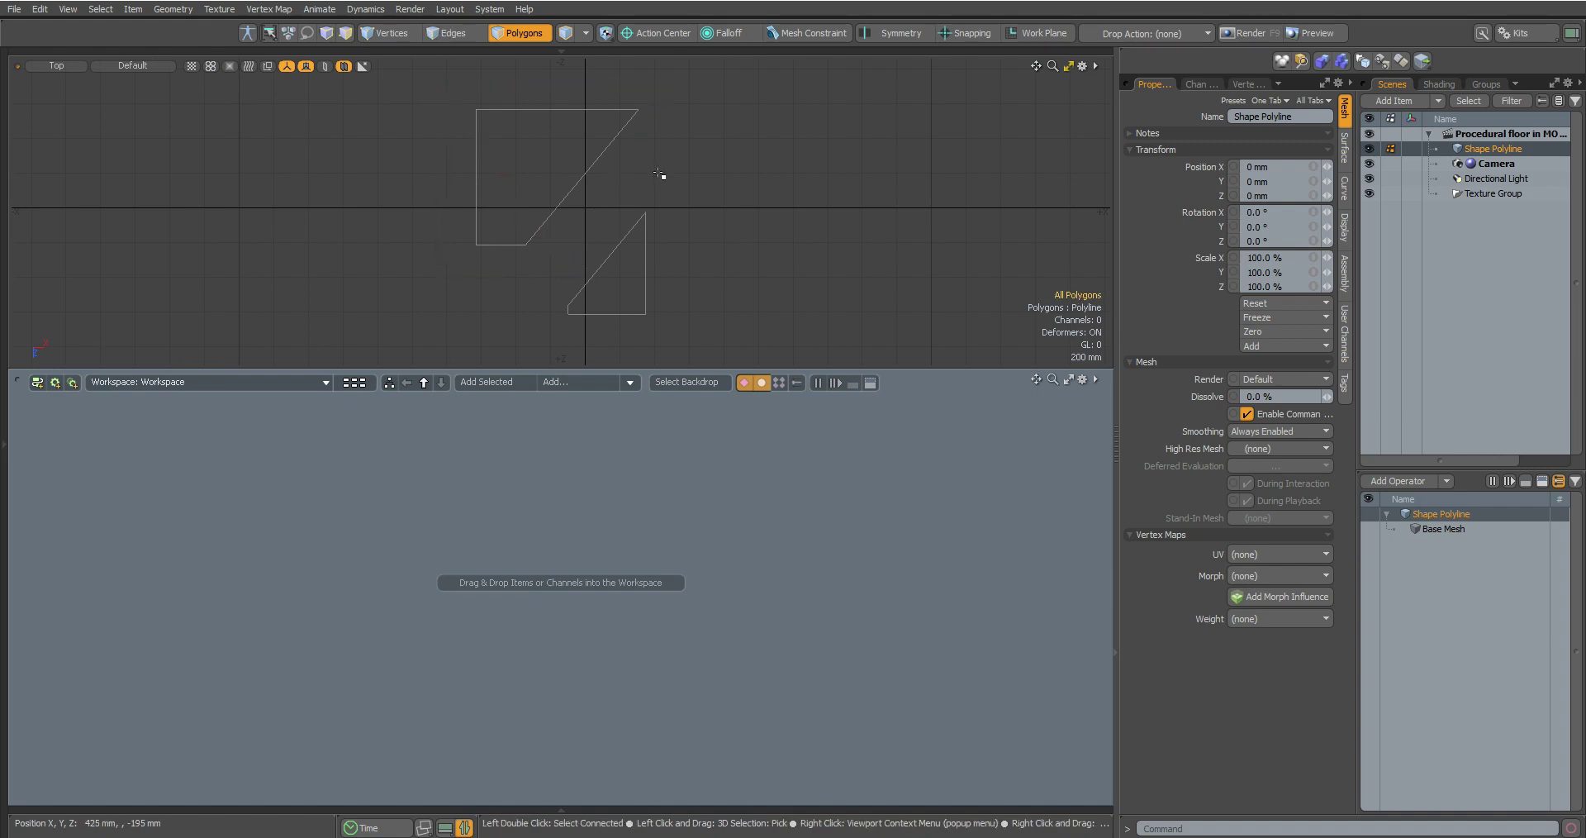
Hide the Shape Polyline item and add a mesh item named "Floor (Rectangle)" to the schematic.
click(1368, 148)
click(581, 510)
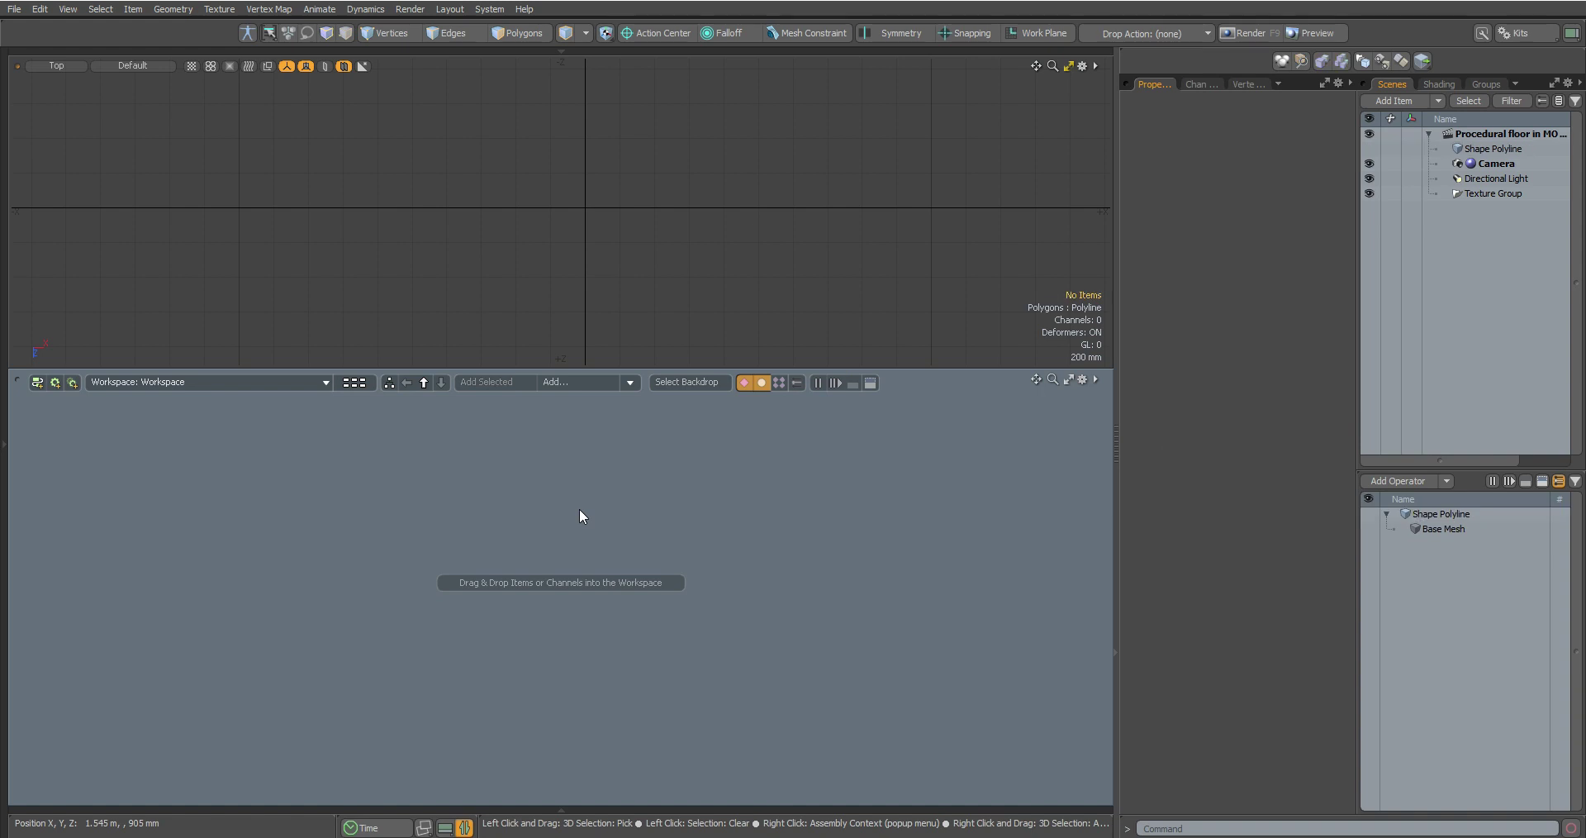
click(582, 382)
text(mesh)
drag(616, 628, 265, 645)
double_click(218, 645)
text(Floor (Rectangle))
key(Return)
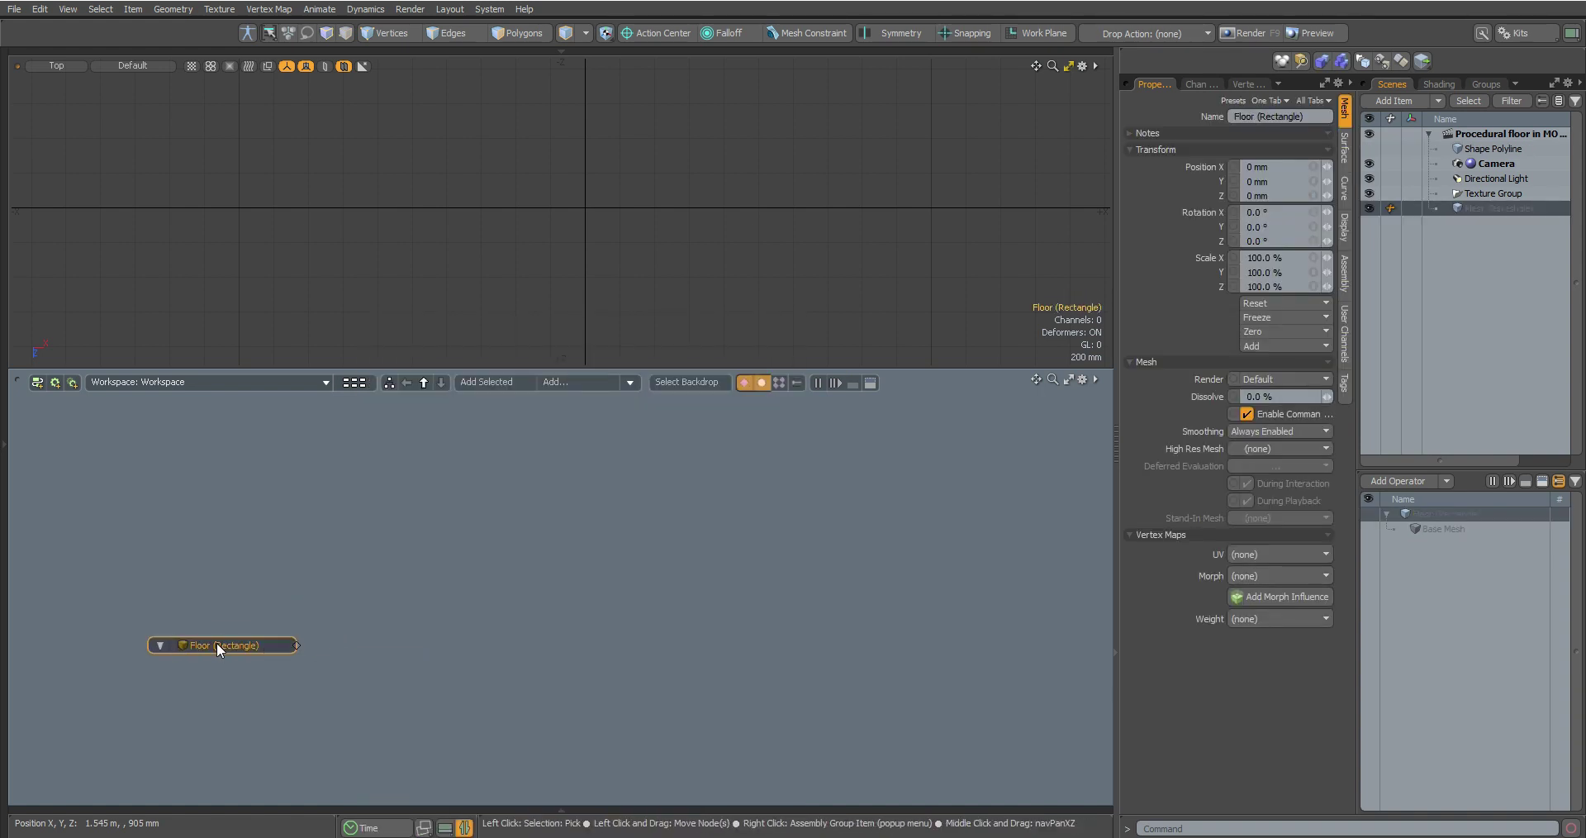
Add a Rectangle curve operation named "Rectangle (Polyline)" to the Floor (Rectangle) mesh and make it a polyline.
click(587, 383)
text(rect)
scroll(643, 565, down, 5)
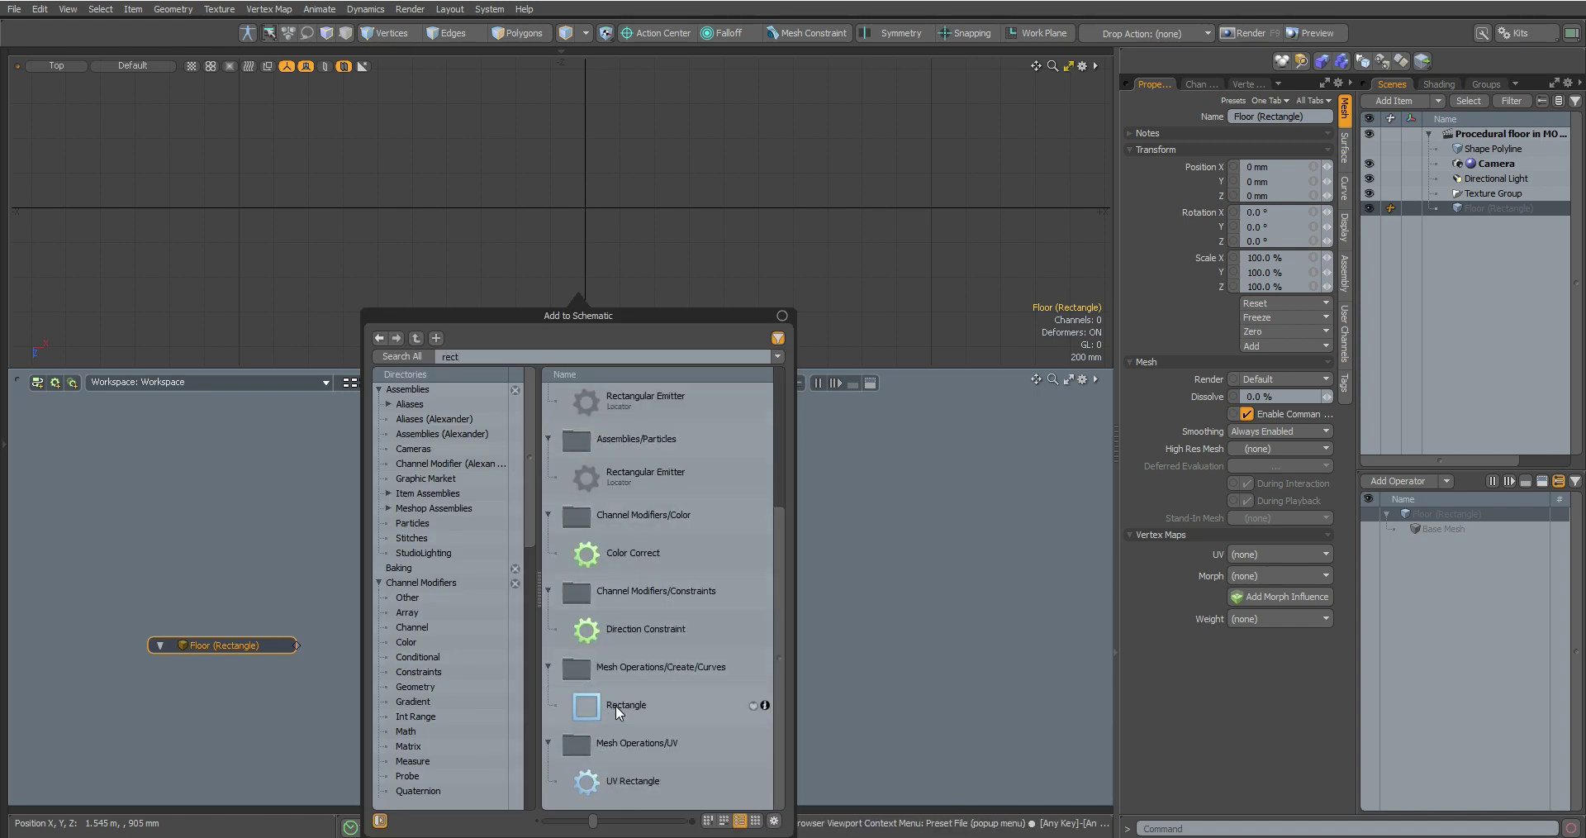
drag(617, 705, 413, 623)
double_click(407, 613)
text((Polyline))
key(Return)
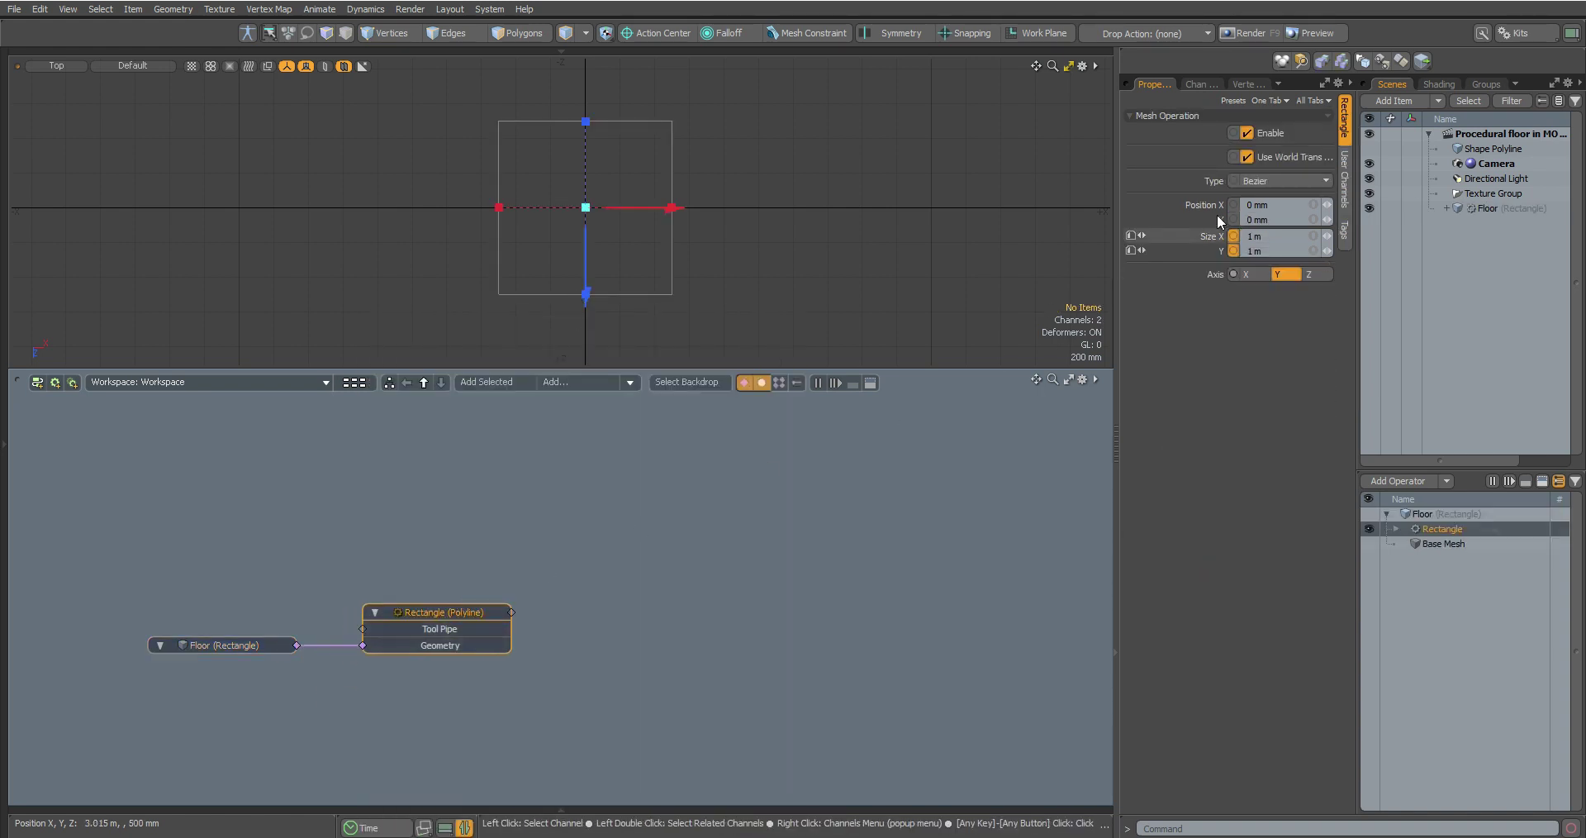
click(1256, 181)
click(1258, 193)
Add a second mesh item named "Floor (Mesh)" to the schematic, beside the rectangle nodes.
drag(704, 564, 613, 638)
click(615, 526)
click(592, 380)
text(mesh)
scroll(600, 504, down, 3)
double_click(615, 641)
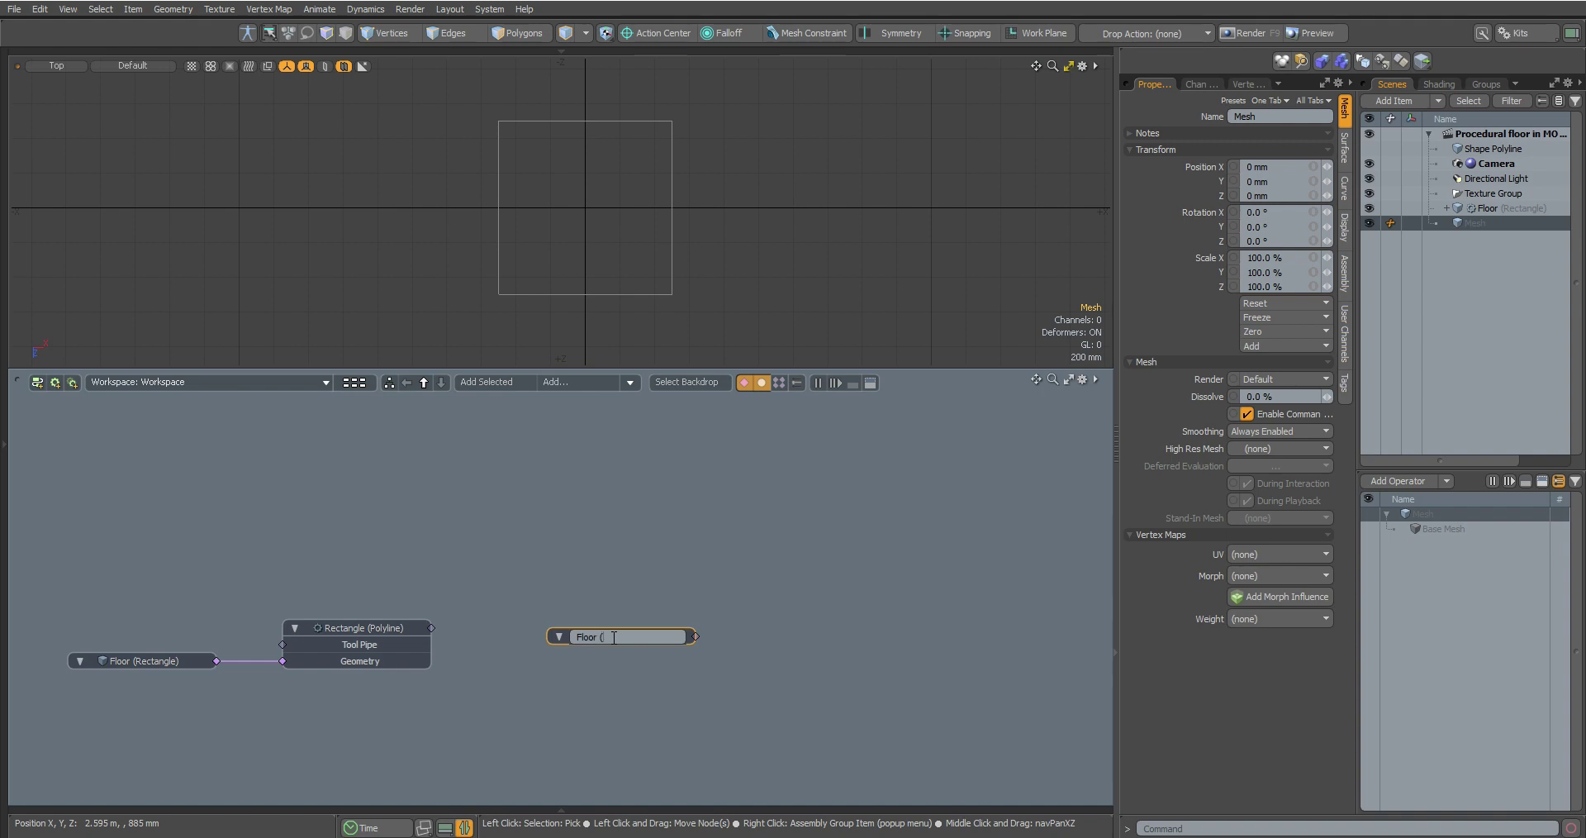
Add a Cube operation named "Cube (Segments Z)" to the Floor (Mesh) item.
click(588, 384)
text(cubi)
drag(616, 592, 843, 595)
drag(897, 604, 841, 612)
double_click(843, 605)
text((Segments Z)
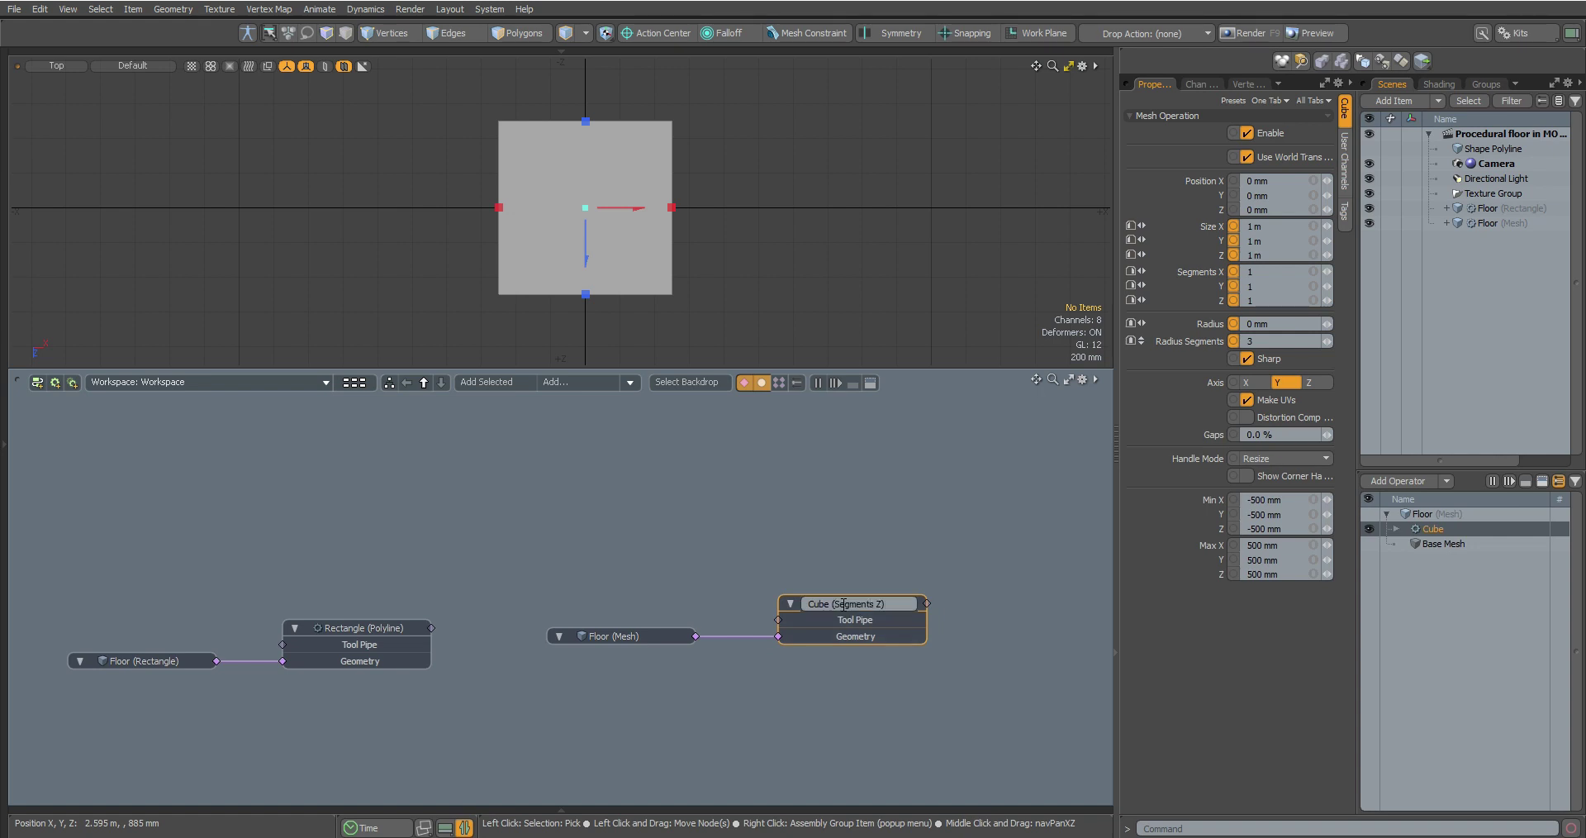
key(Return)
Flatten the cube by setting its Y size to 0 mm and divide it into 18 Z segments.
click(1251, 242)
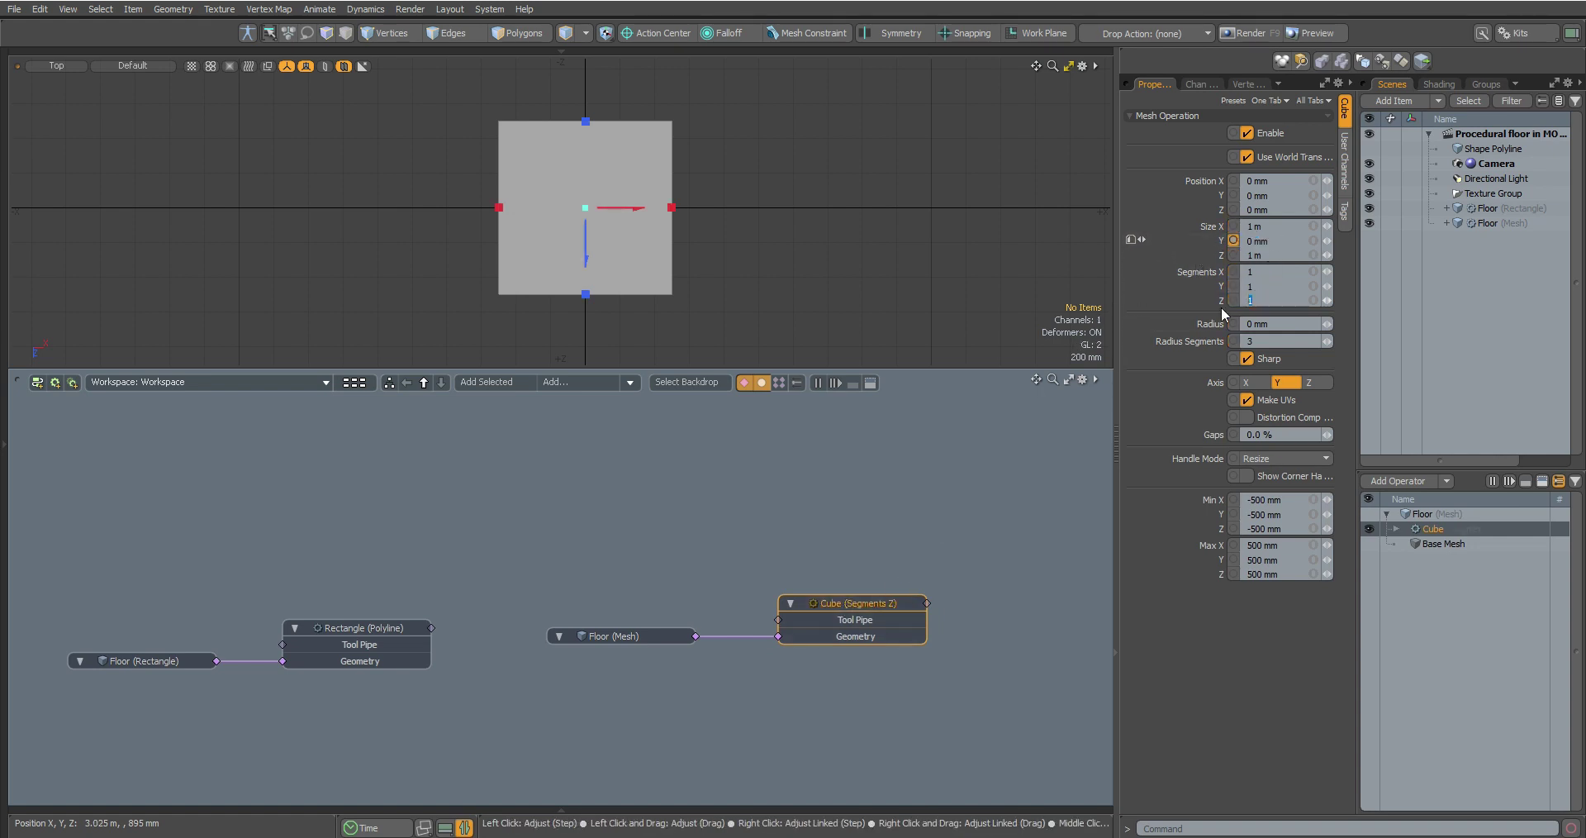
text(8)
key(Return)
click(729, 217)
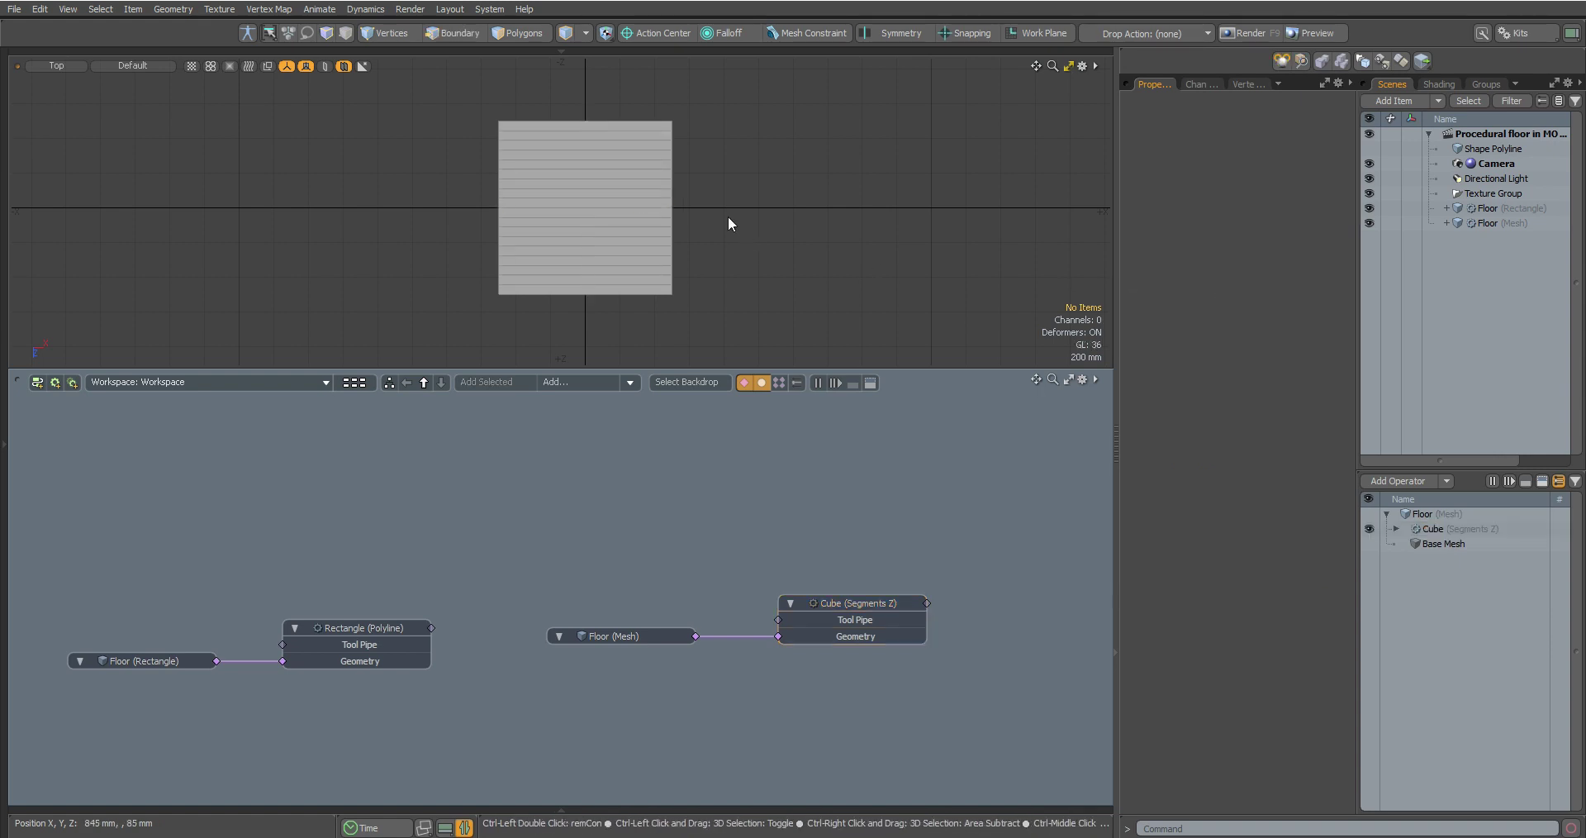
Switch the viewport to perspective with polygon selection mode and examine the segmented floor plane at an angle.
key(ctrl+space)
click(640, 216)
key(ctrl+6)
ctrl+alt+drag(557, 211, 559, 141)
click(715, 241)
key(3)
alt+drag(693, 321, 689, 312)
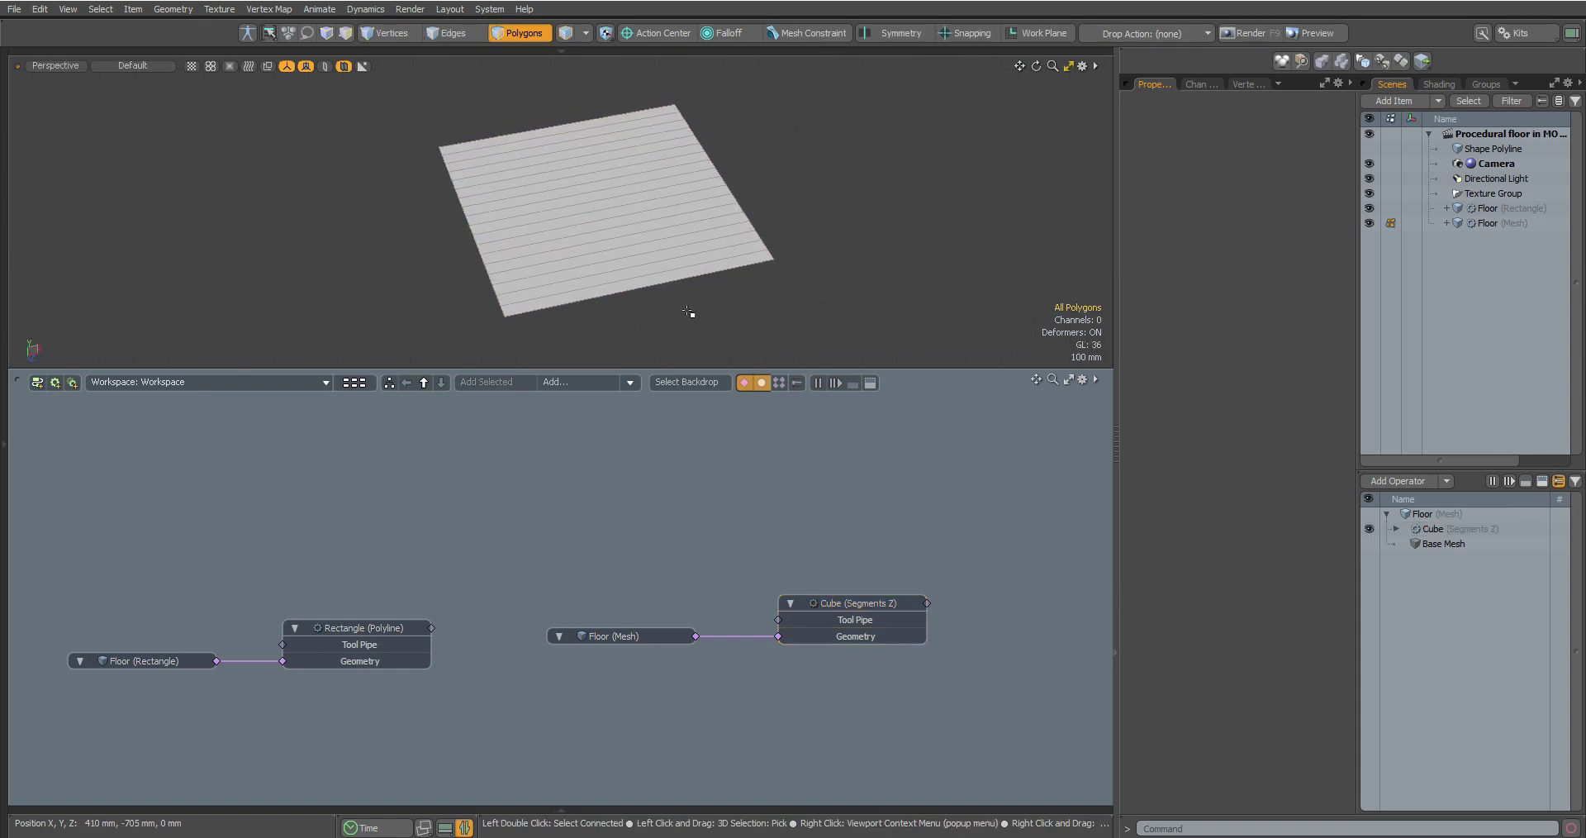
Expose the size channels in the schematic and link the rectangle's Size X and Size Y to the cube's Size X and Size Z.
click(845, 602)
ctrl+click(1211, 254)
drag(873, 569, 866, 573)
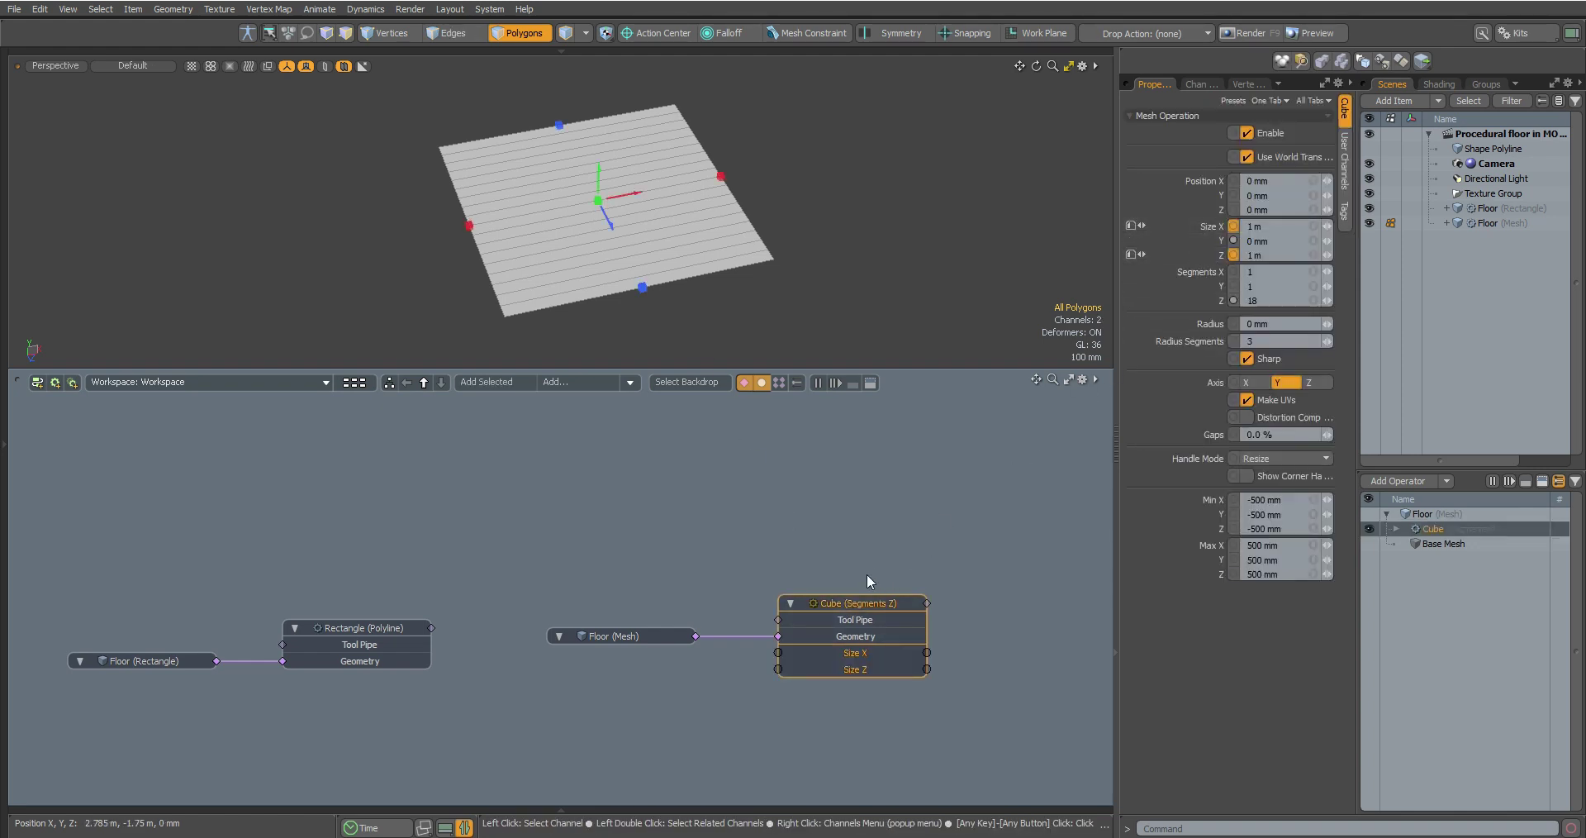
click(364, 628)
click(1193, 238)
ctrl+click(1203, 248)
drag(1203, 248, 779, 653)
drag(432, 694, 779, 669)
drag(818, 703, 783, 662)
Add an Edge Split operation named "Edge Split (Axis Z)" to the Floor (Mesh) item, above the cube operation.
click(783, 662)
click(593, 382)
text(edge)
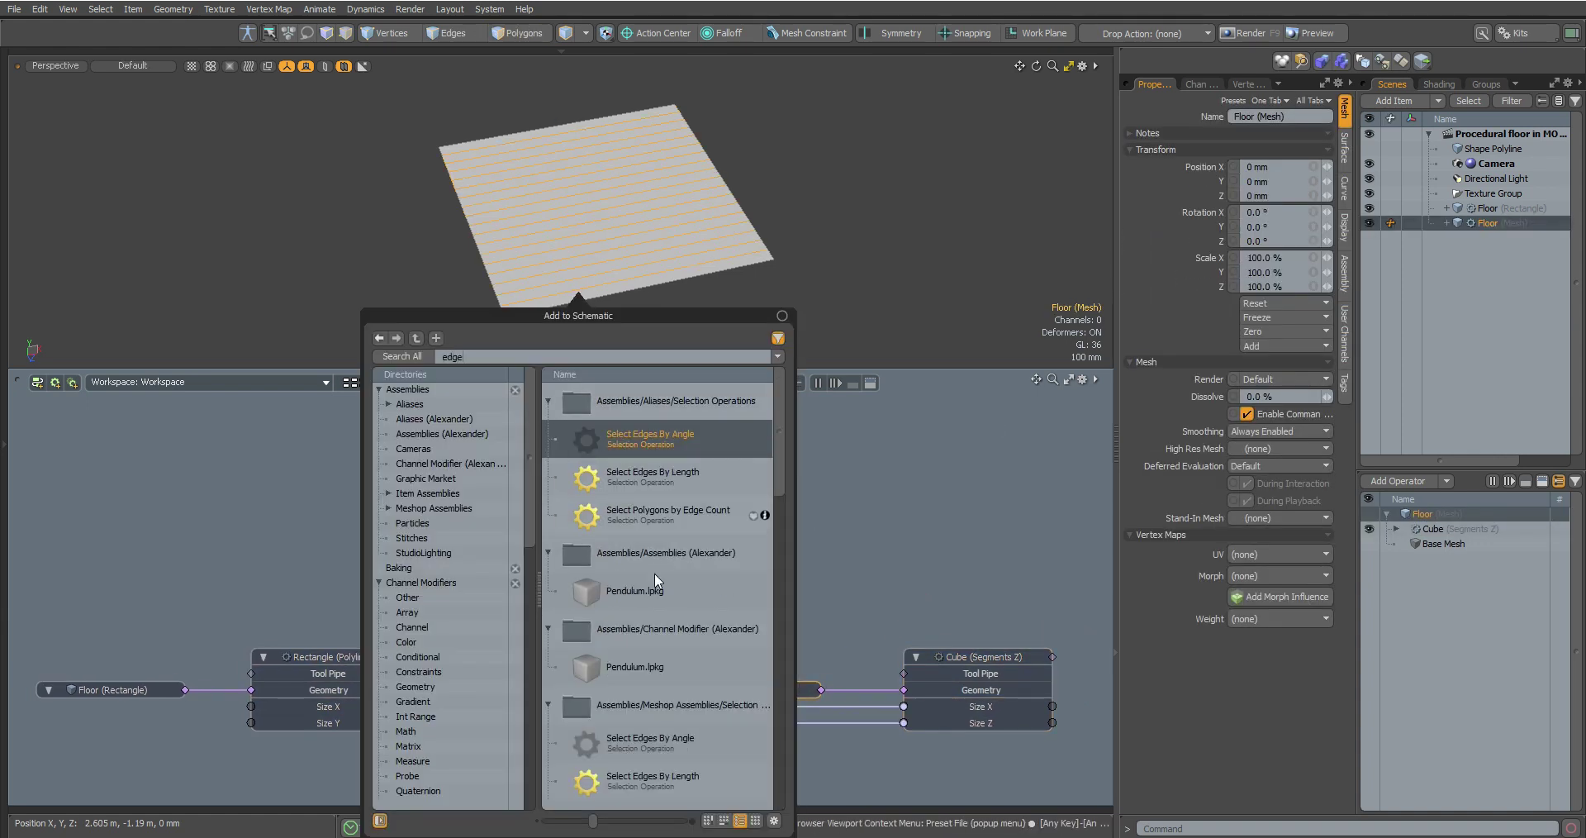
drag(642, 751, 955, 591)
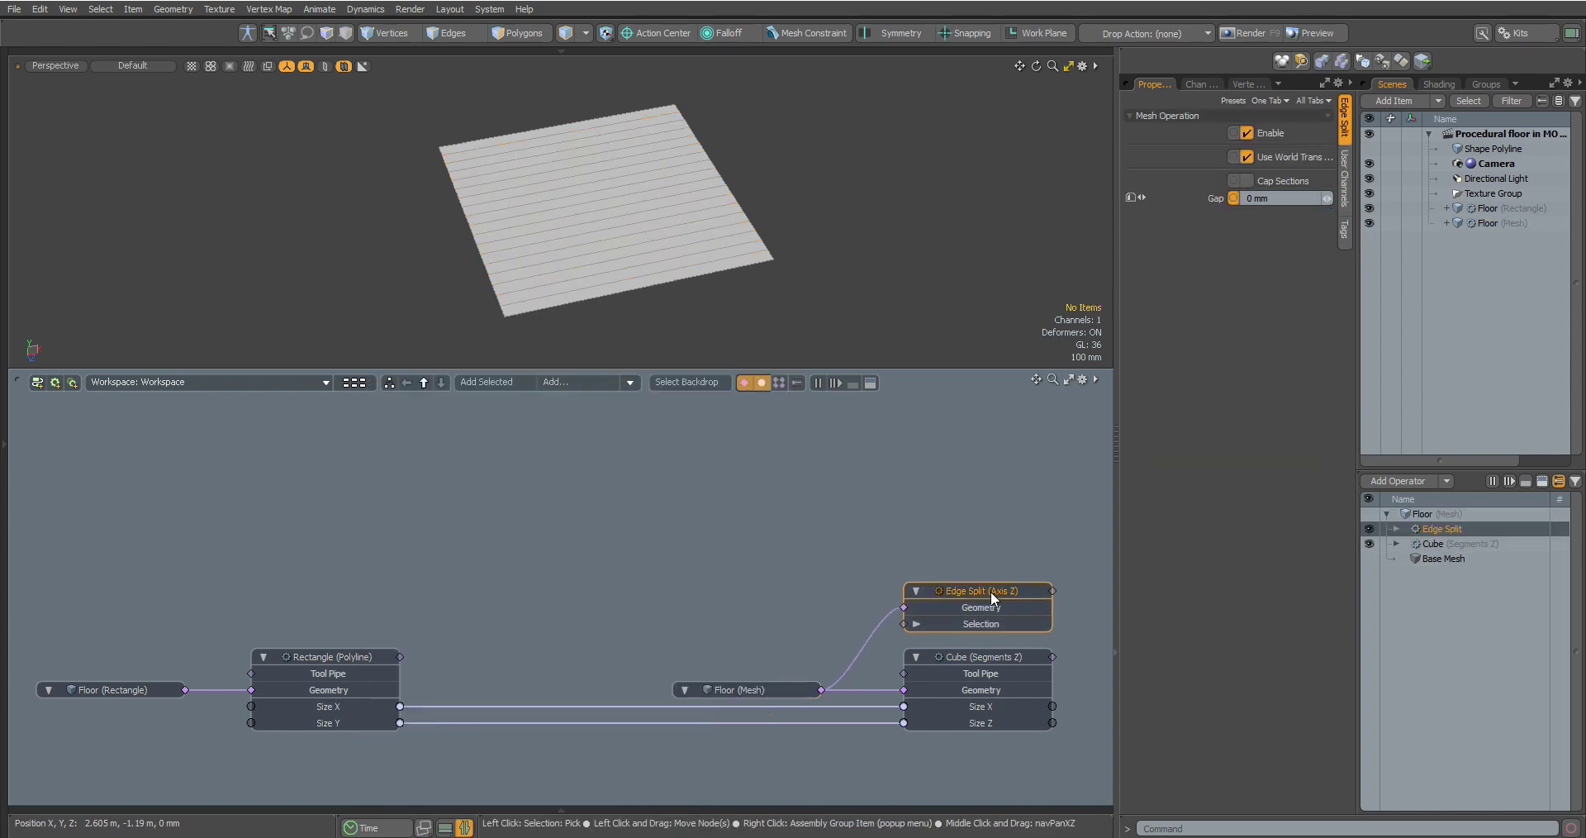
Set the Edge Split gap to 0.1 mm to separate the floor strips.
drag(1326, 199, 1372, 199)
alt+drag(874, 270, 877, 275)
click(1286, 201)
text(0.1)
key(Return)
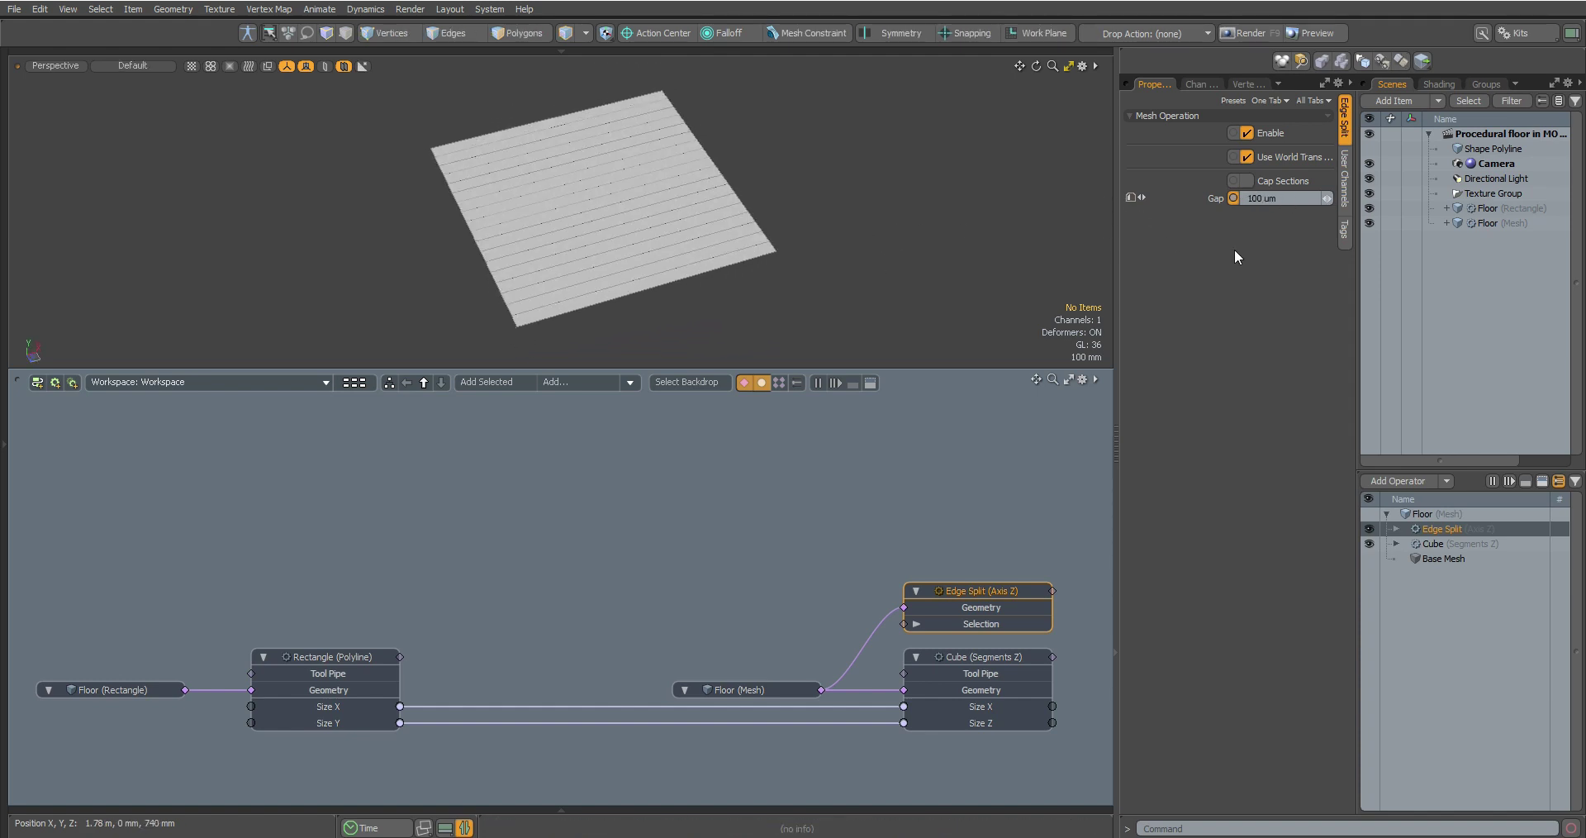
Add an Assign Selection Set operation to Floor (Mesh), labelled "(prev)", with selection type Edge and set name "prev".
click(593, 381)
text(Ass)
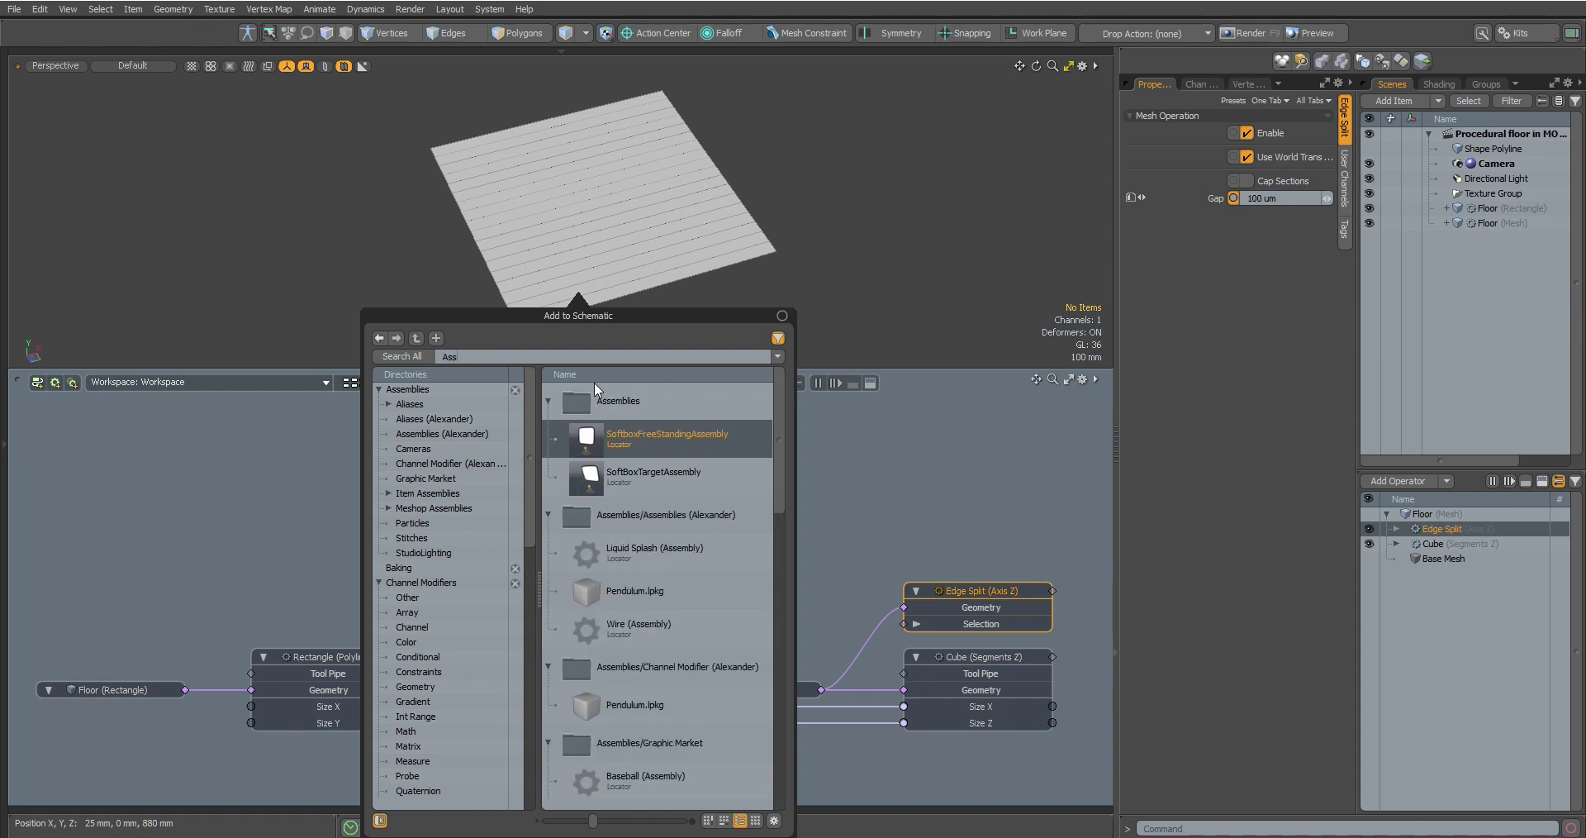
scroll(636, 632, down, 10)
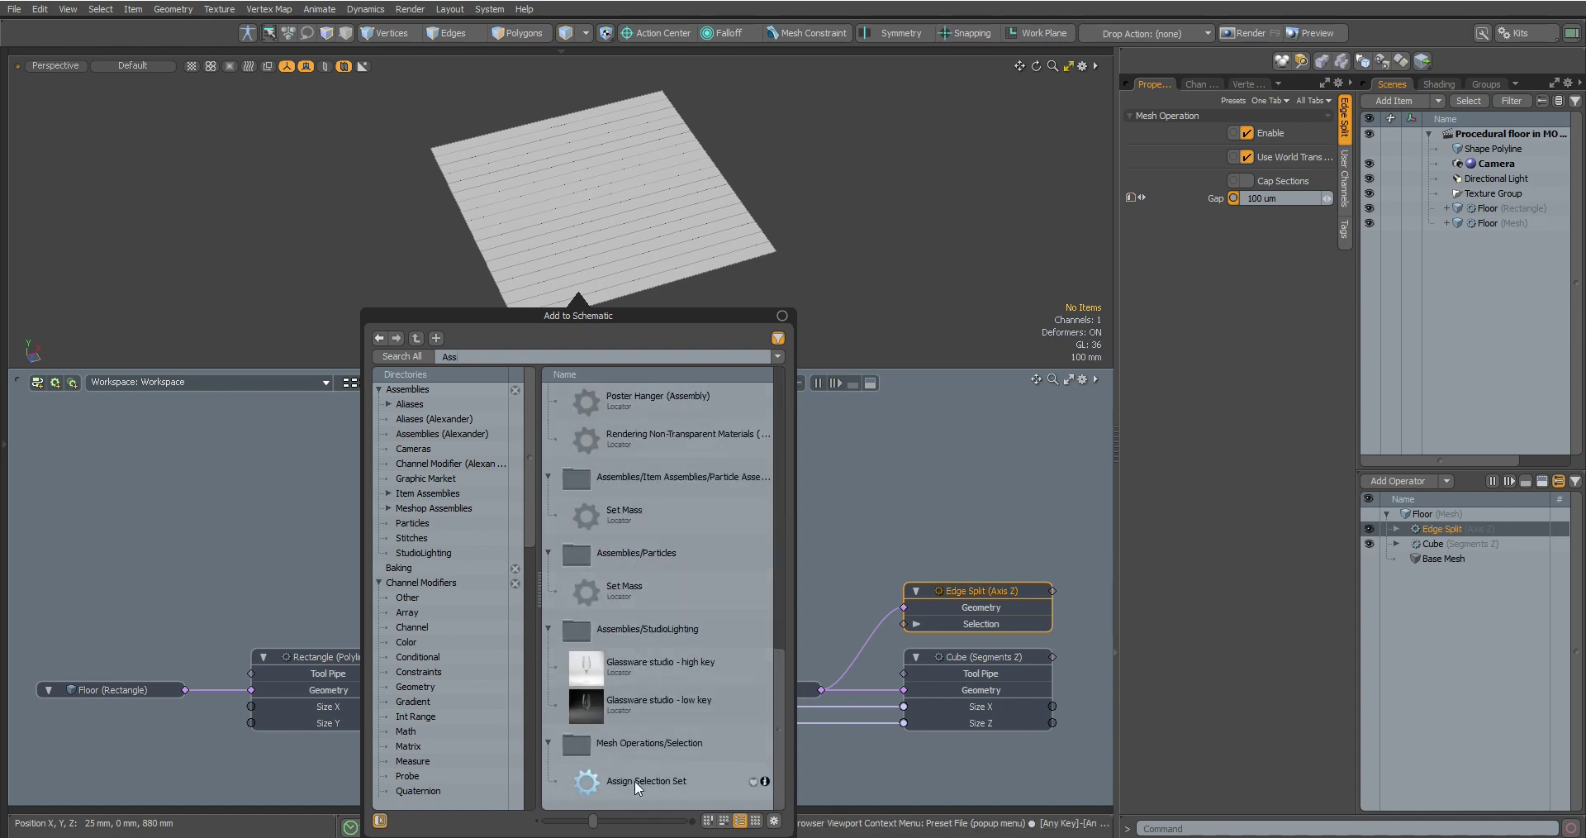
drag(606, 780, 970, 532)
double_click(970, 532)
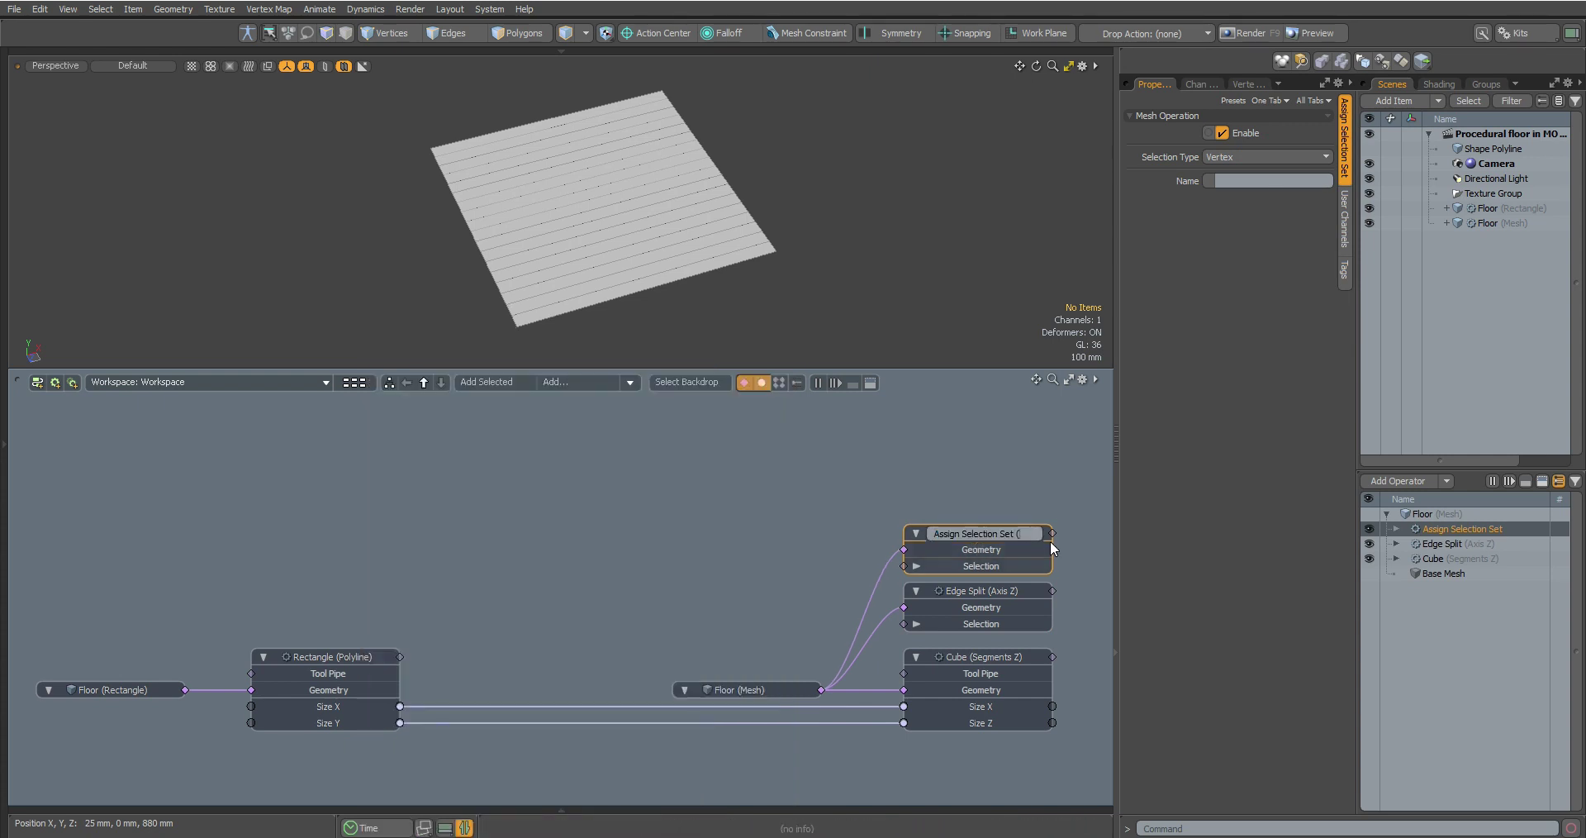
key(Escape)
click(1252, 159)
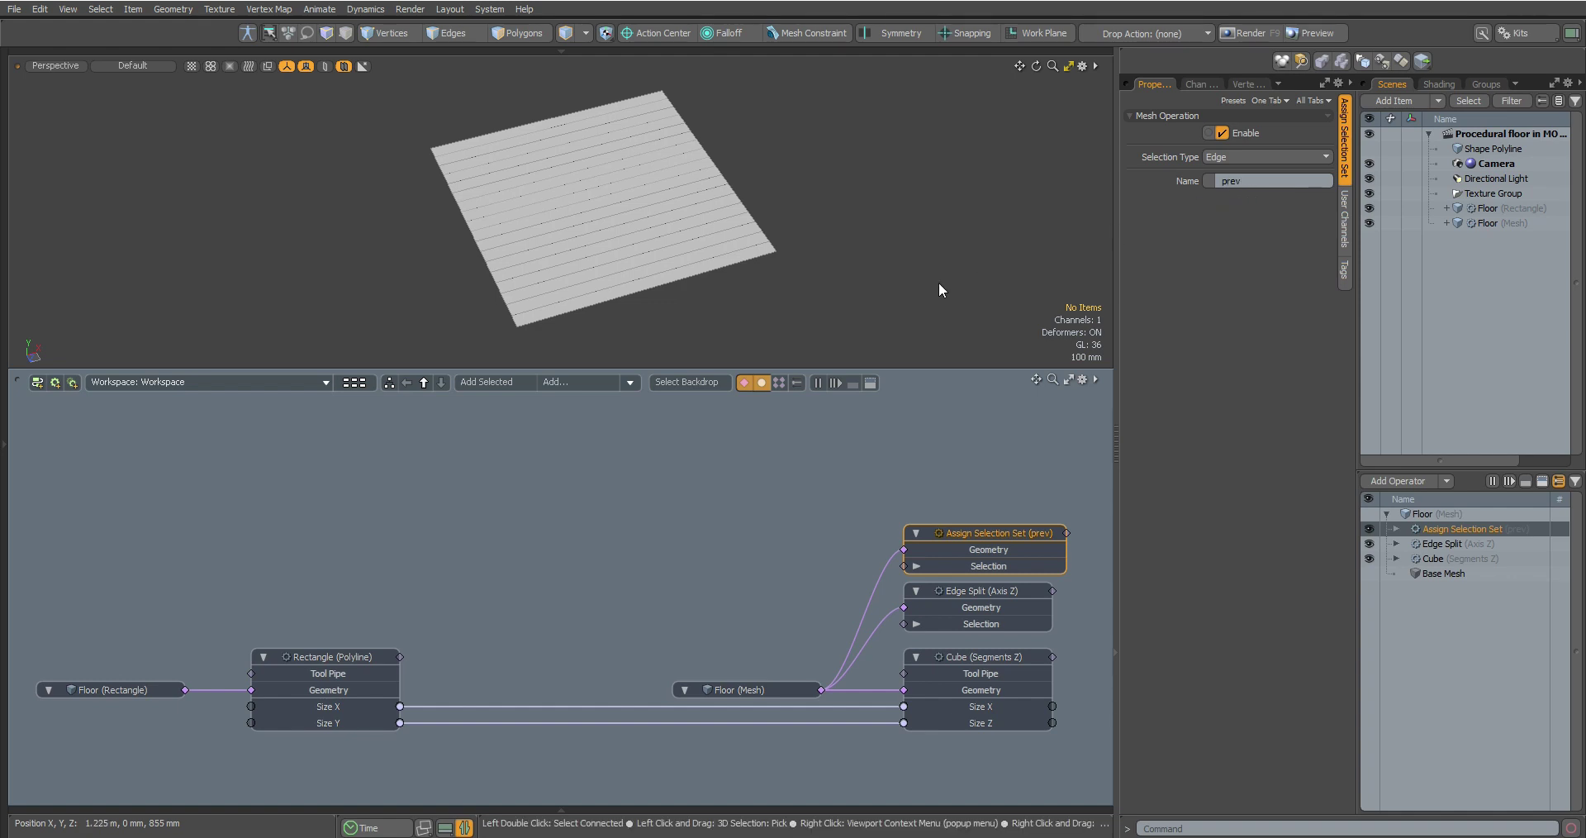
Add an Axis Slice operation named "Axis Slice (Segments X)" to the Floor (Mesh) item.
click(582, 383)
text(axis)
drag(932, 468, 934, 463)
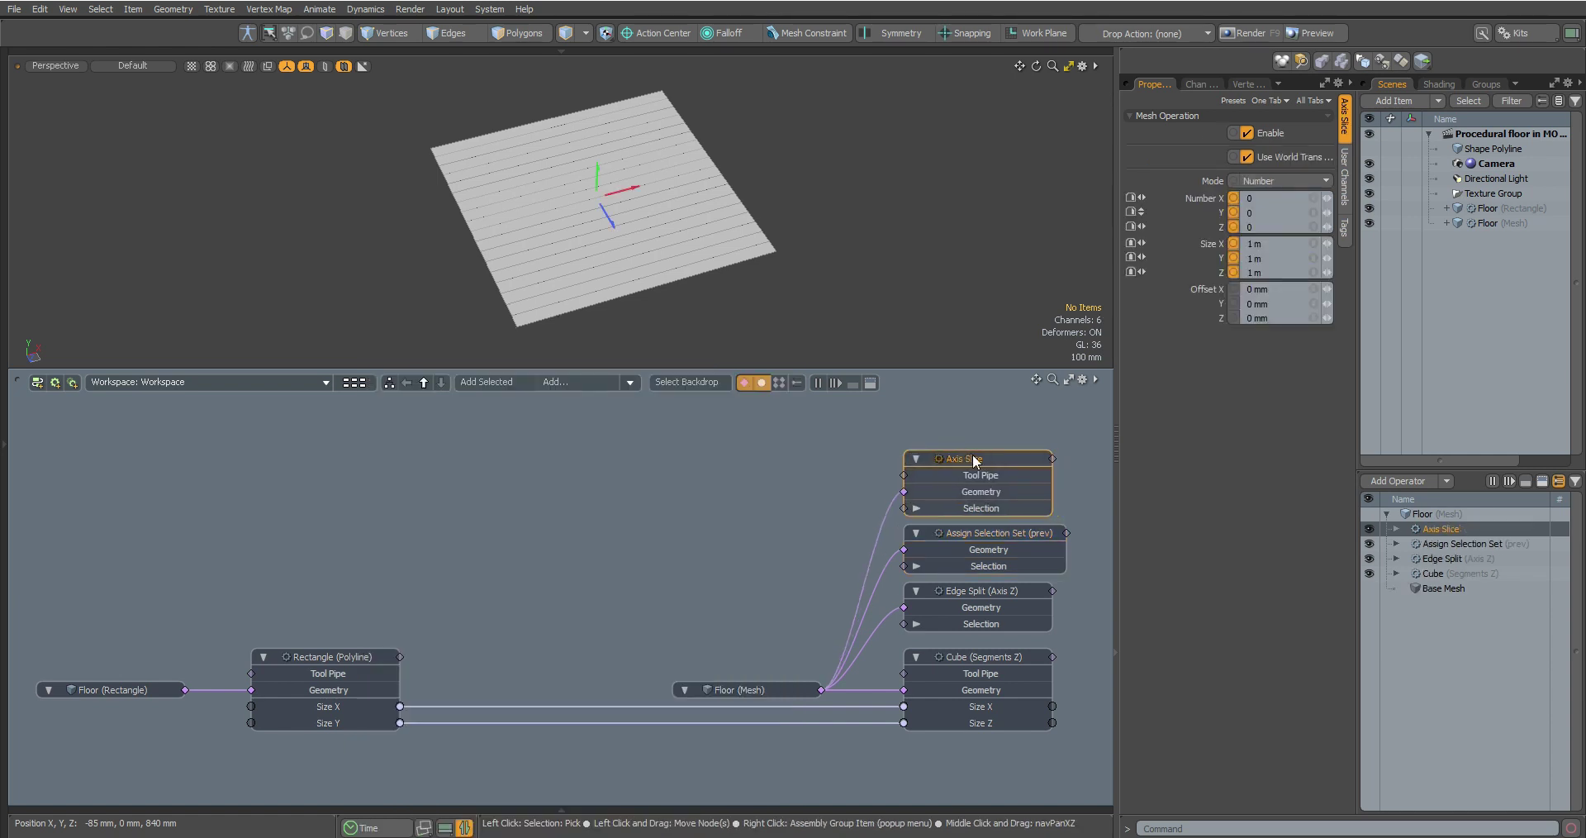
double_click(995, 459)
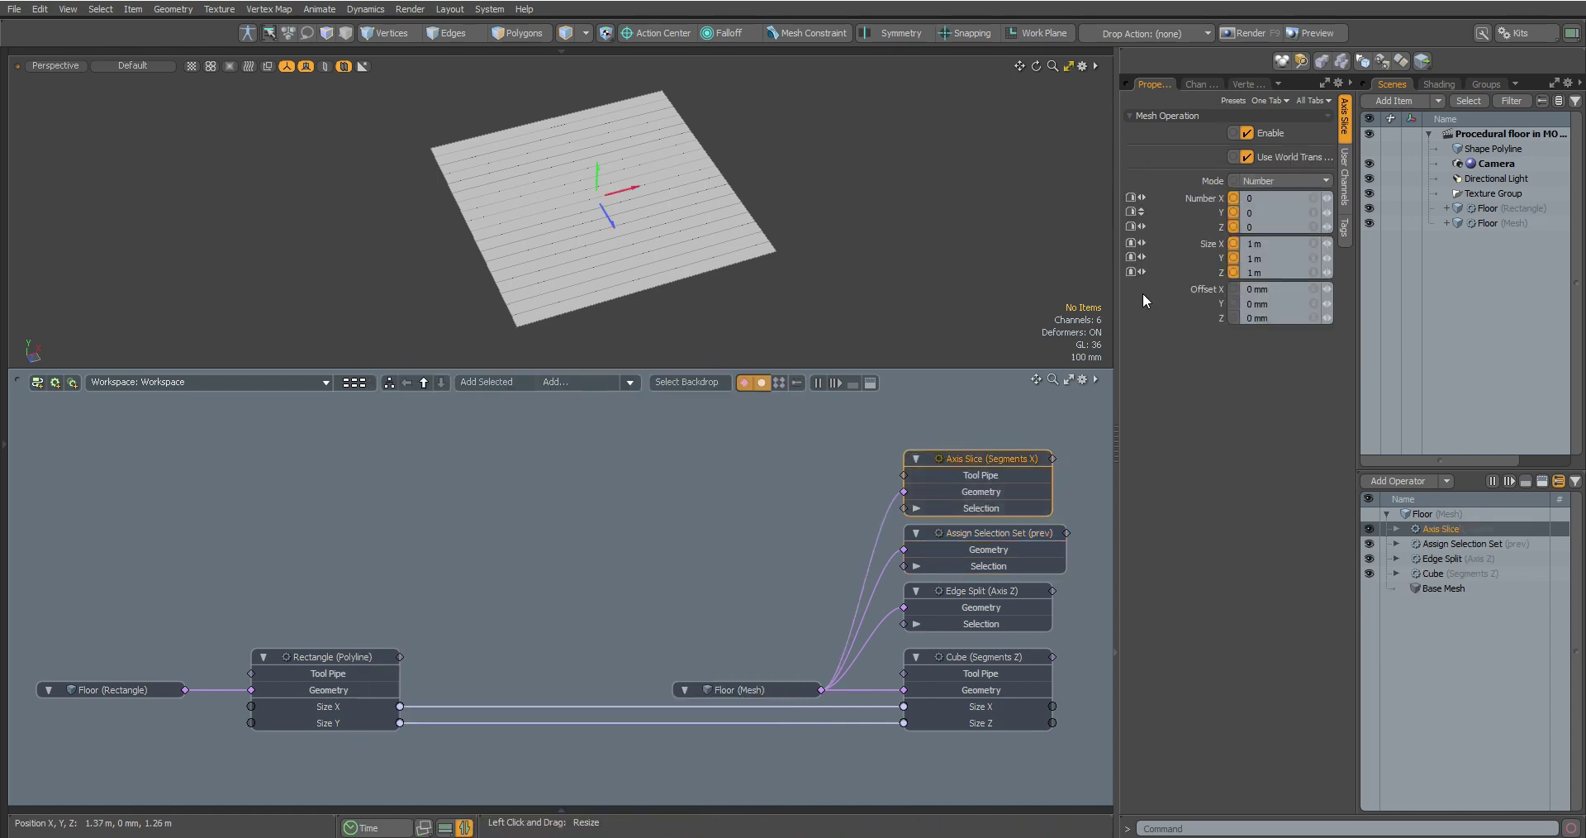
Set the Axis Slice's X number to 3 to cut the strips crosswise.
click(1198, 198)
text(3)
key(Return)
scroll(578, 187, up, 2)
key(3)
click(802, 322)
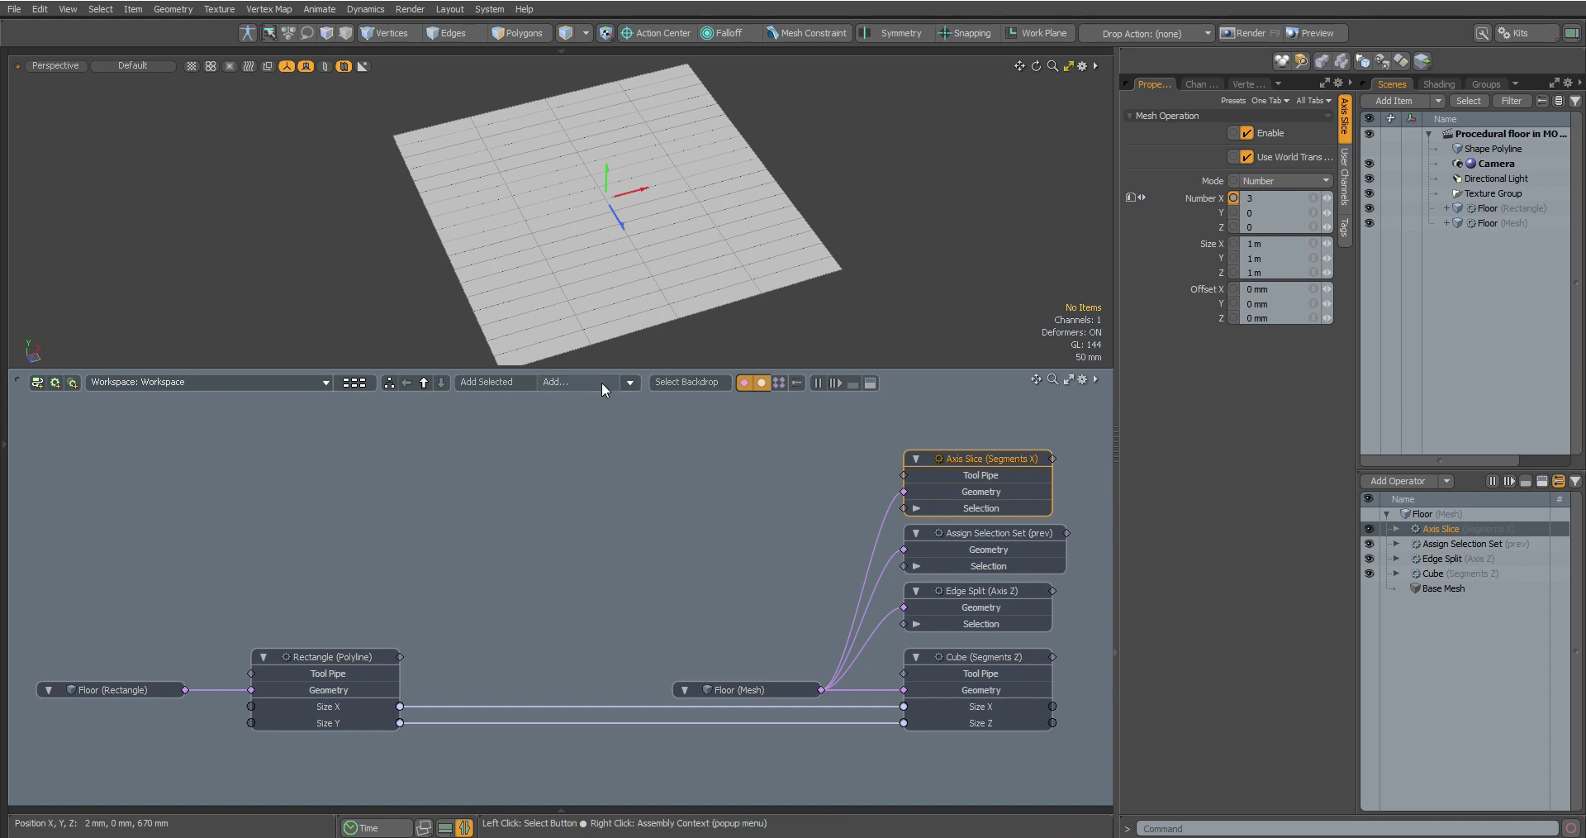
Add a Jitter operation named "Jitter (Random Position X)" to the Floor (Mesh) item.
key(Tab)
text(jitt)
drag(616, 591, 830, 440)
alt+drag(890, 408, 807, 510)
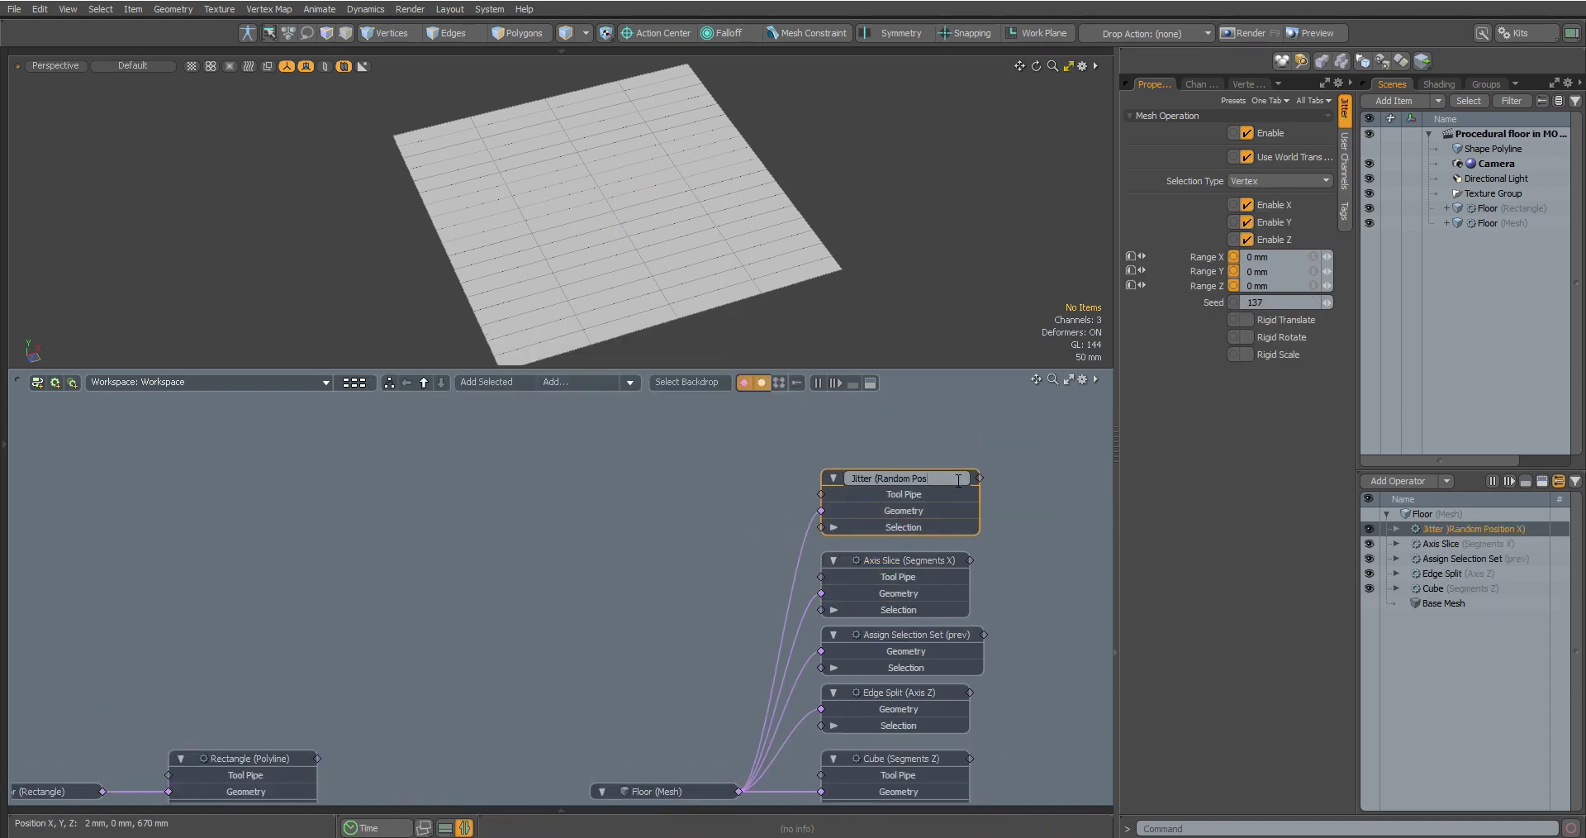
key(Return)
Restrict the jitter to the X axis with a 150 mm range and enable Rigid Translate.
click(1269, 240)
click(1262, 258)
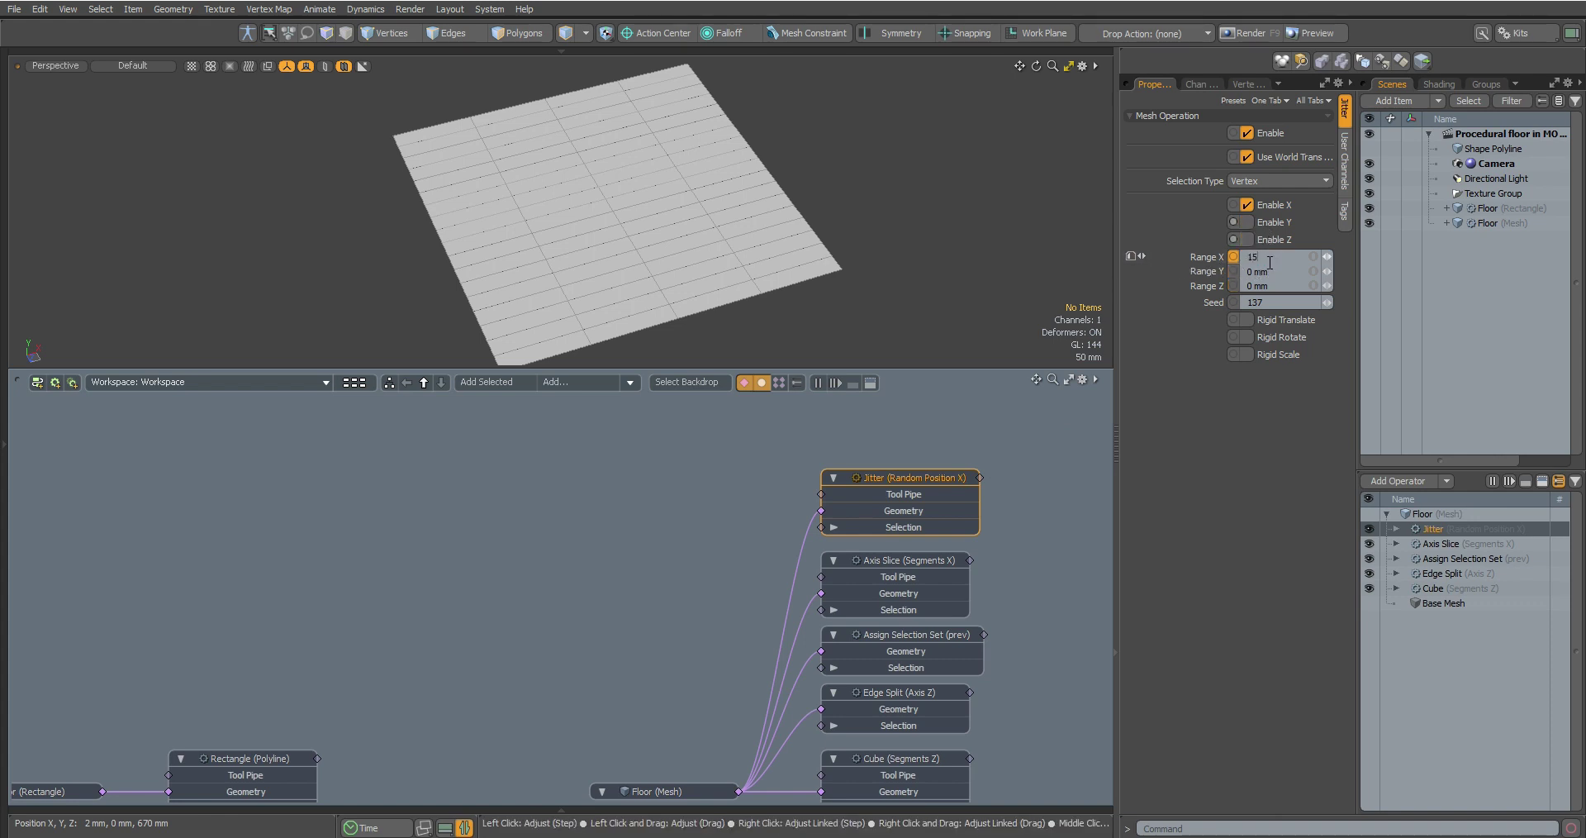
text(150)
key(Return)
click(1247, 320)
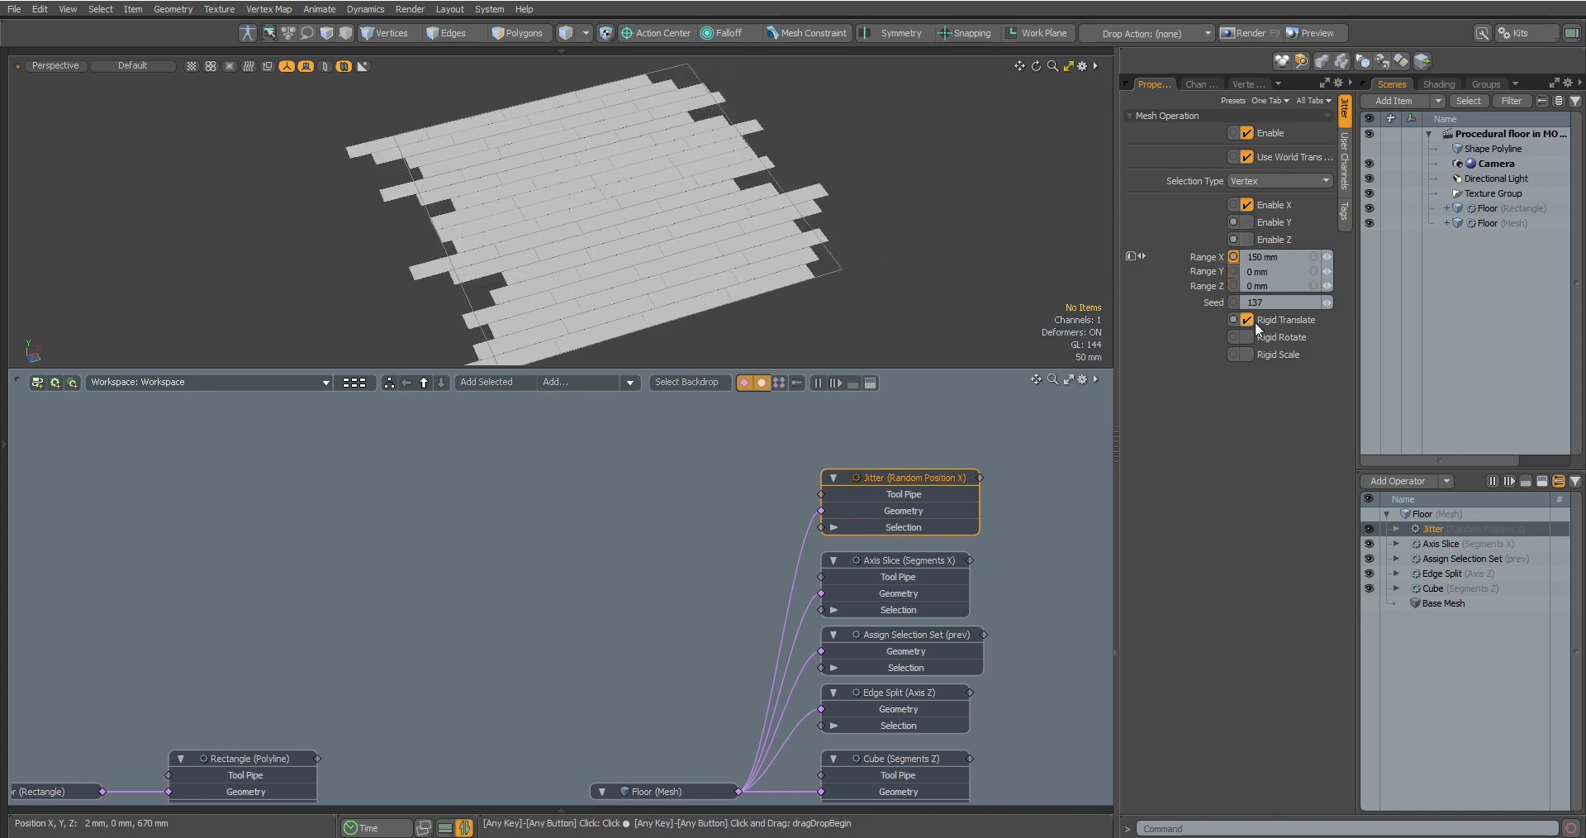
Expose the Range X channel on the Jitter node in the schematic.
alt+drag(847, 283, 742, 303)
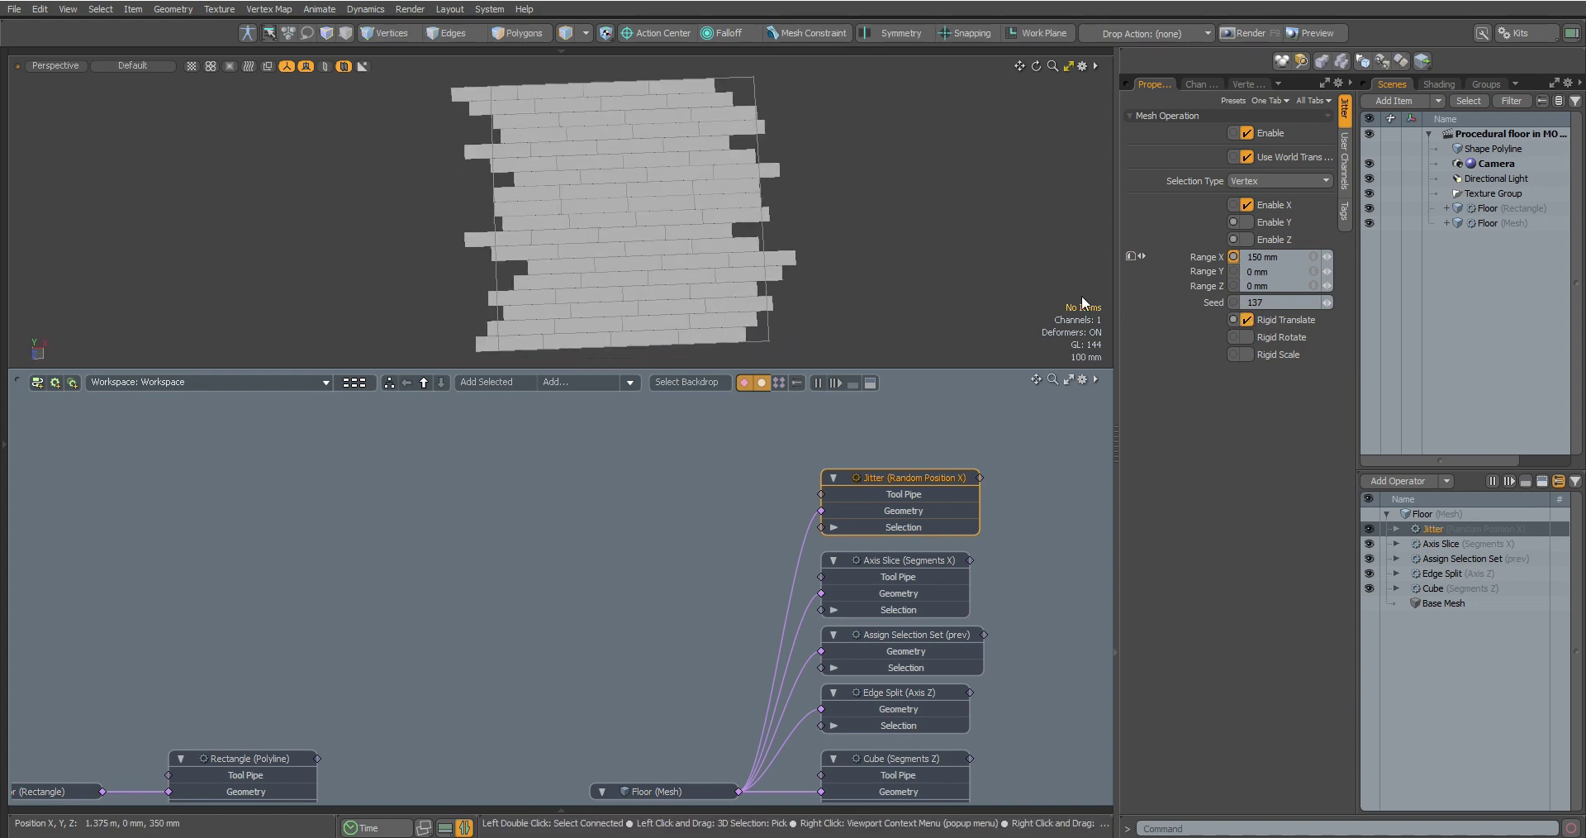
click(1203, 260)
drag(582, 86, 776, 228)
scroll(895, 253, up, 1)
scroll(776, 228, up, 1)
key(3)
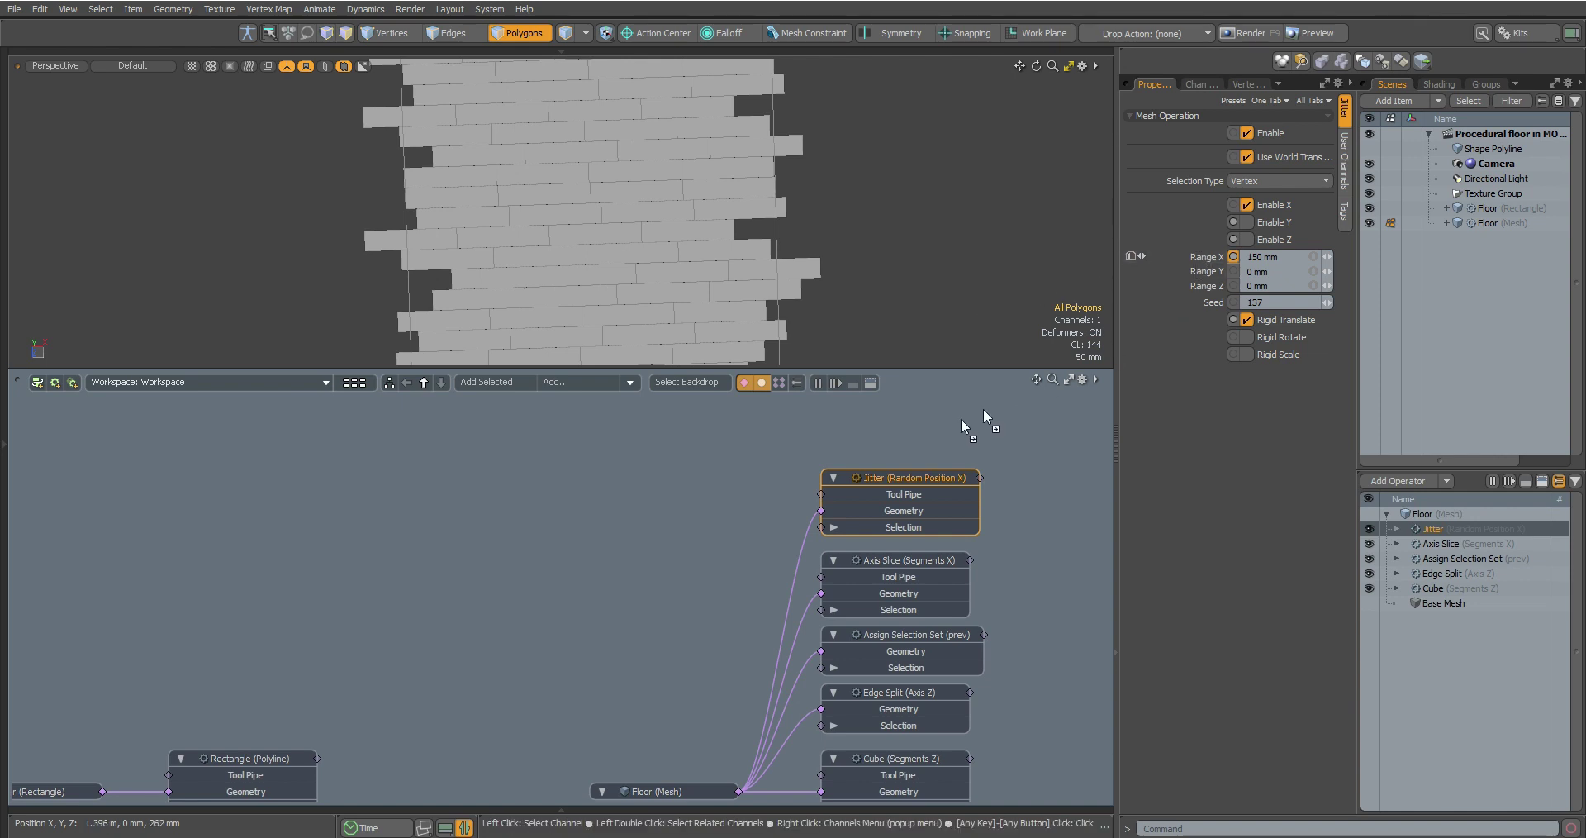
drag(983, 408, 884, 471)
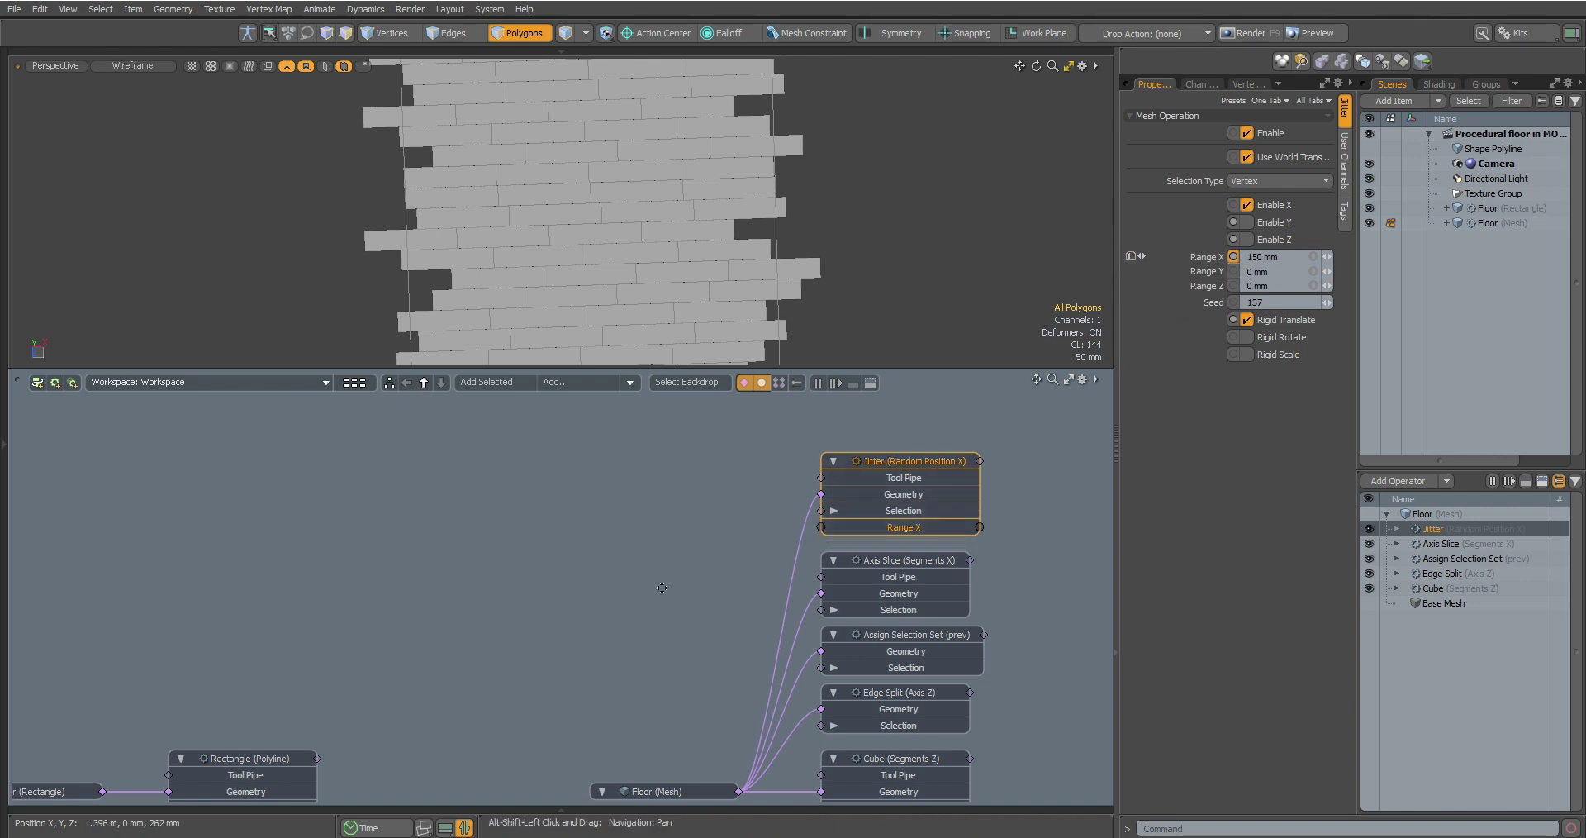
Add a Basic Math Add node, duplicate it, and name the upper one "Size X + (Random Position X * 2)".
alt+shift+drag(659, 592, 701, 527)
click(588, 380)
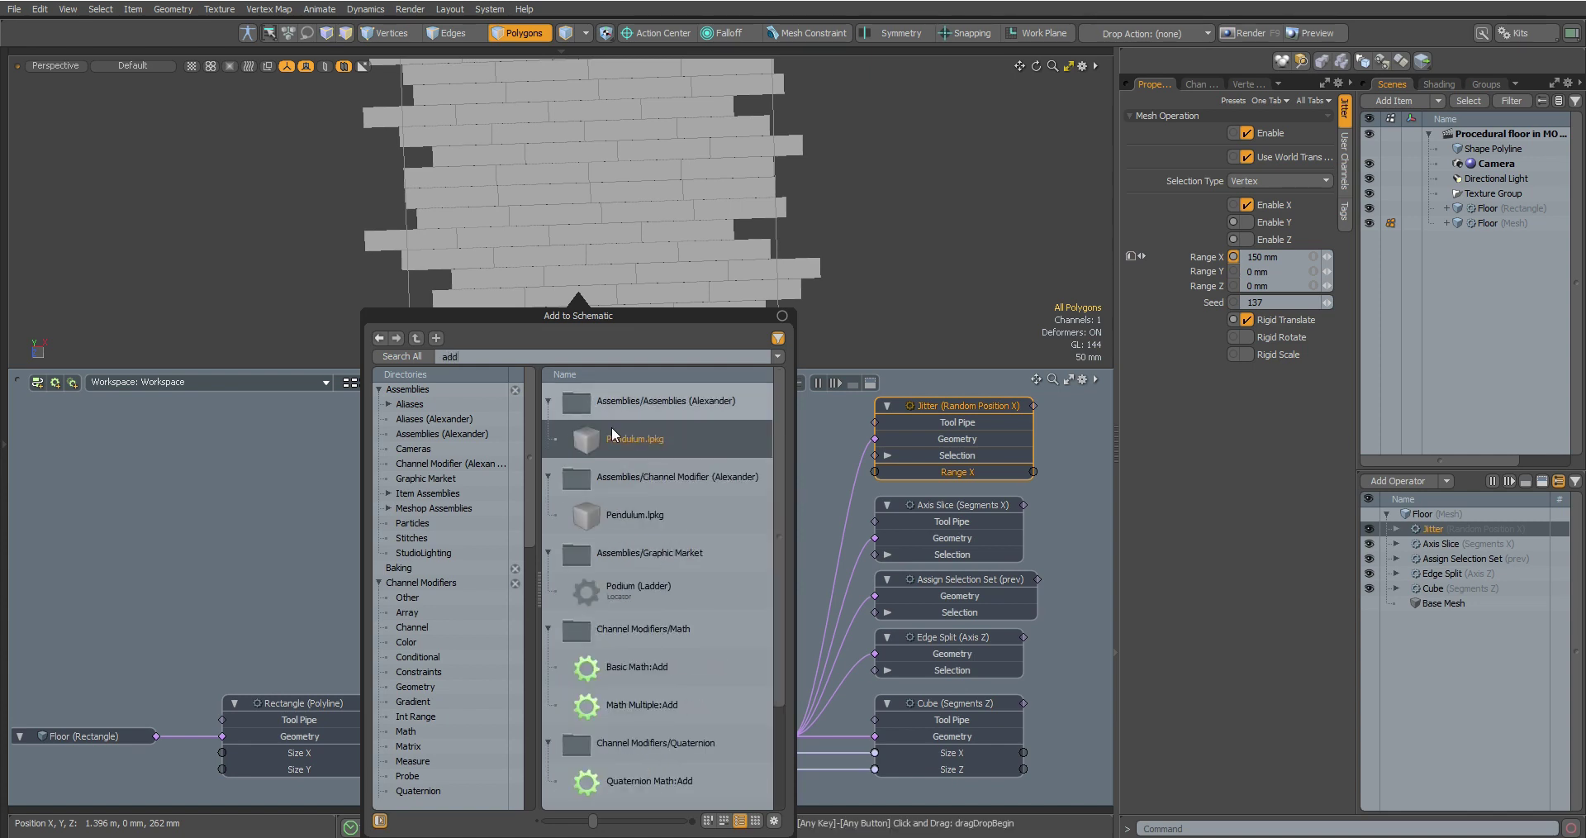
double_click(621, 669)
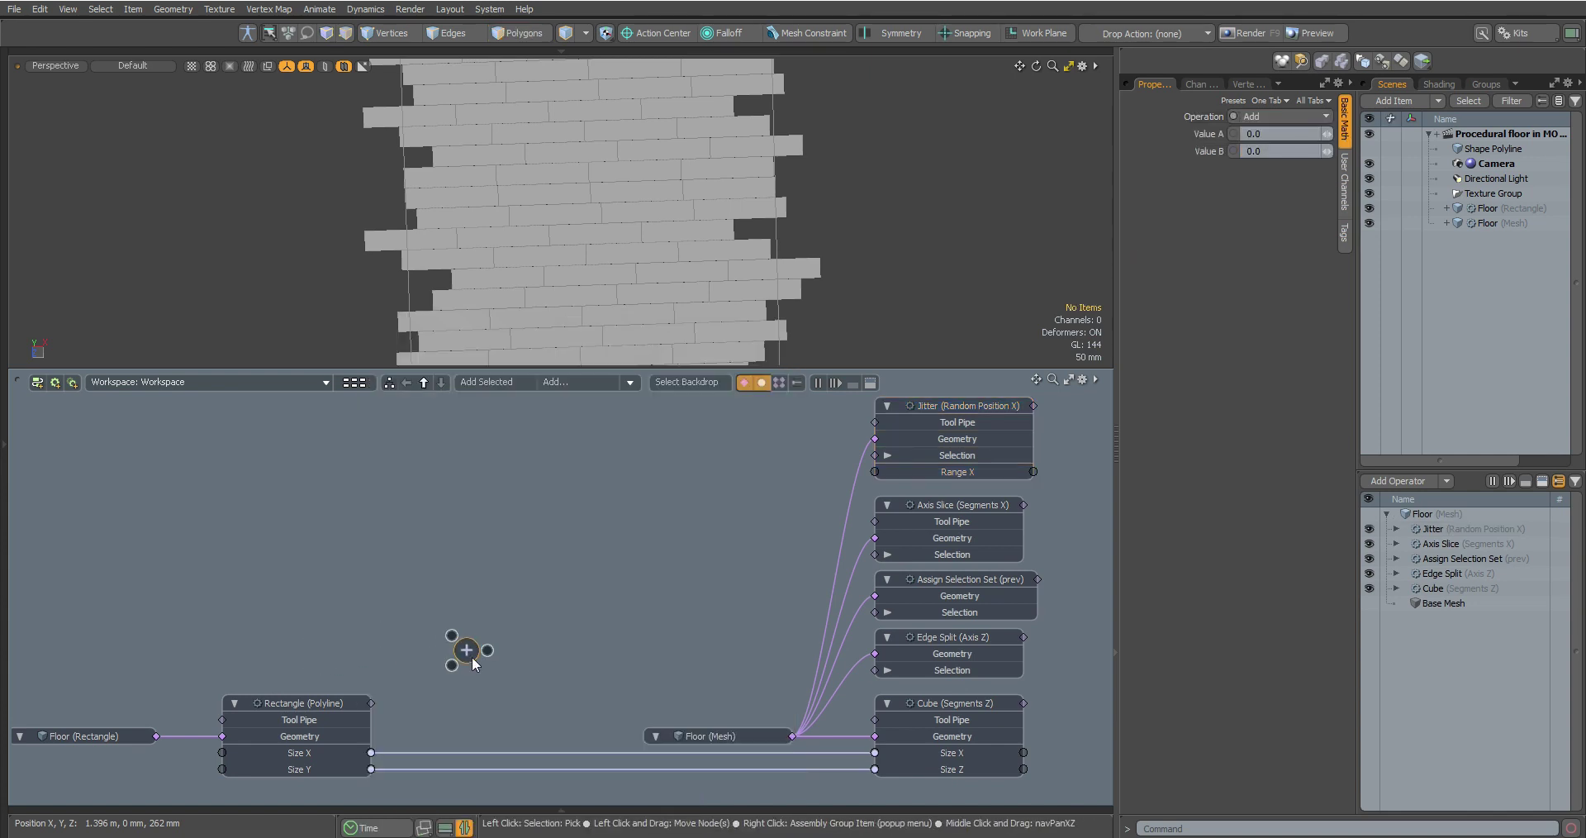
key(ctrl+d)
drag(464, 649, 466, 592)
double_click(466, 592)
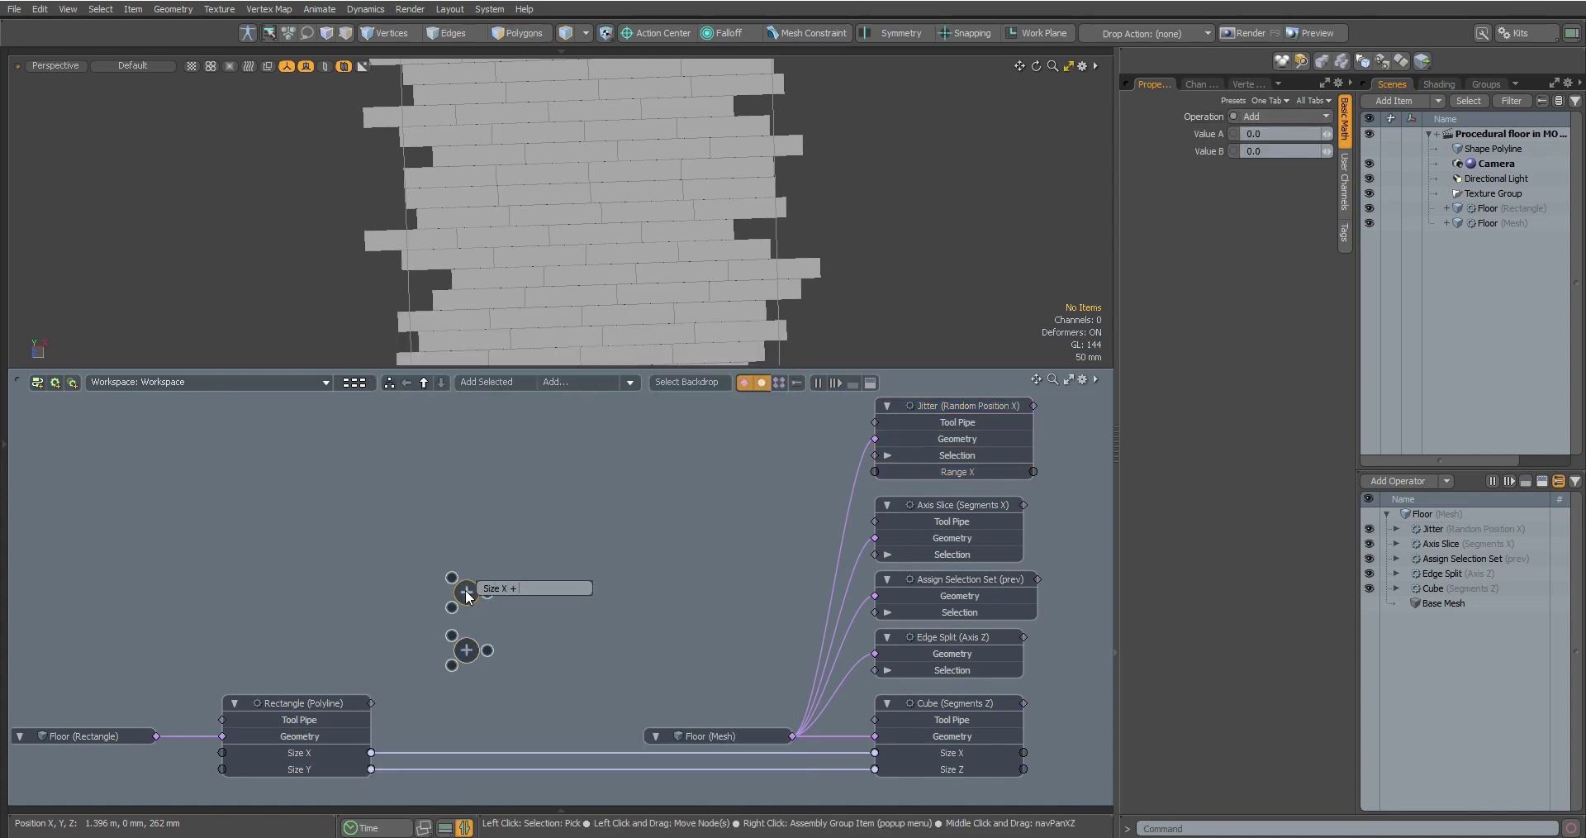
text())
key(Return)
Name the lower math node "Random Position *2", set its Value B to 2 and its operation to Multiply.
double_click(466, 650)
text(Random Position *2)
key(Return)
click(1281, 151)
text(2)
key(Return)
click(1264, 116)
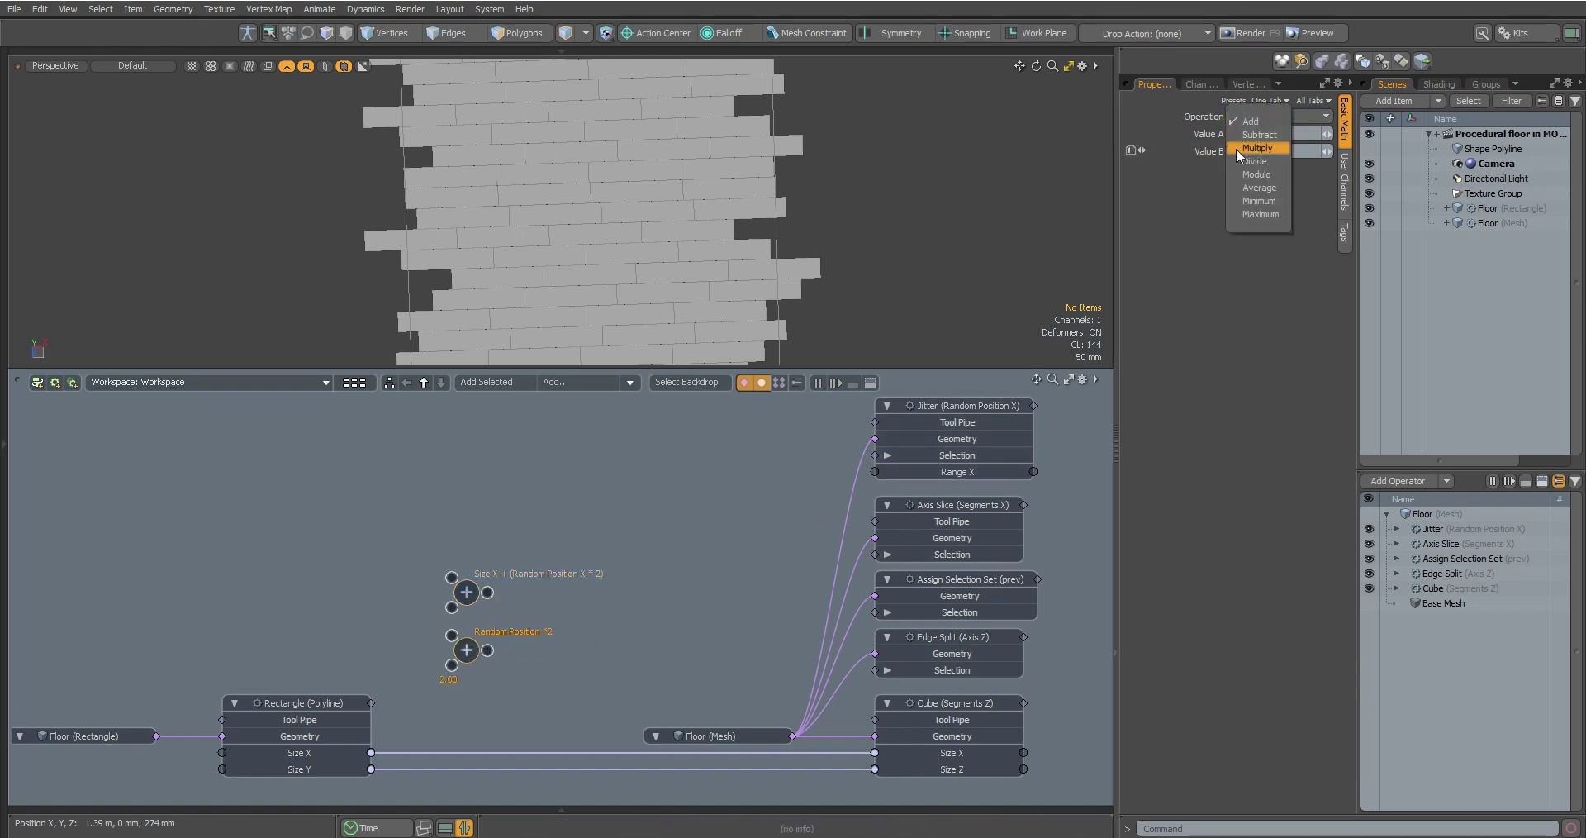
click(1256, 148)
Feed Rectangle Size X and the doubled Jitter Range X into the Add node, and link its output to the Cube's Size X.
drag(453, 557, 398, 669)
drag(372, 735, 373, 734)
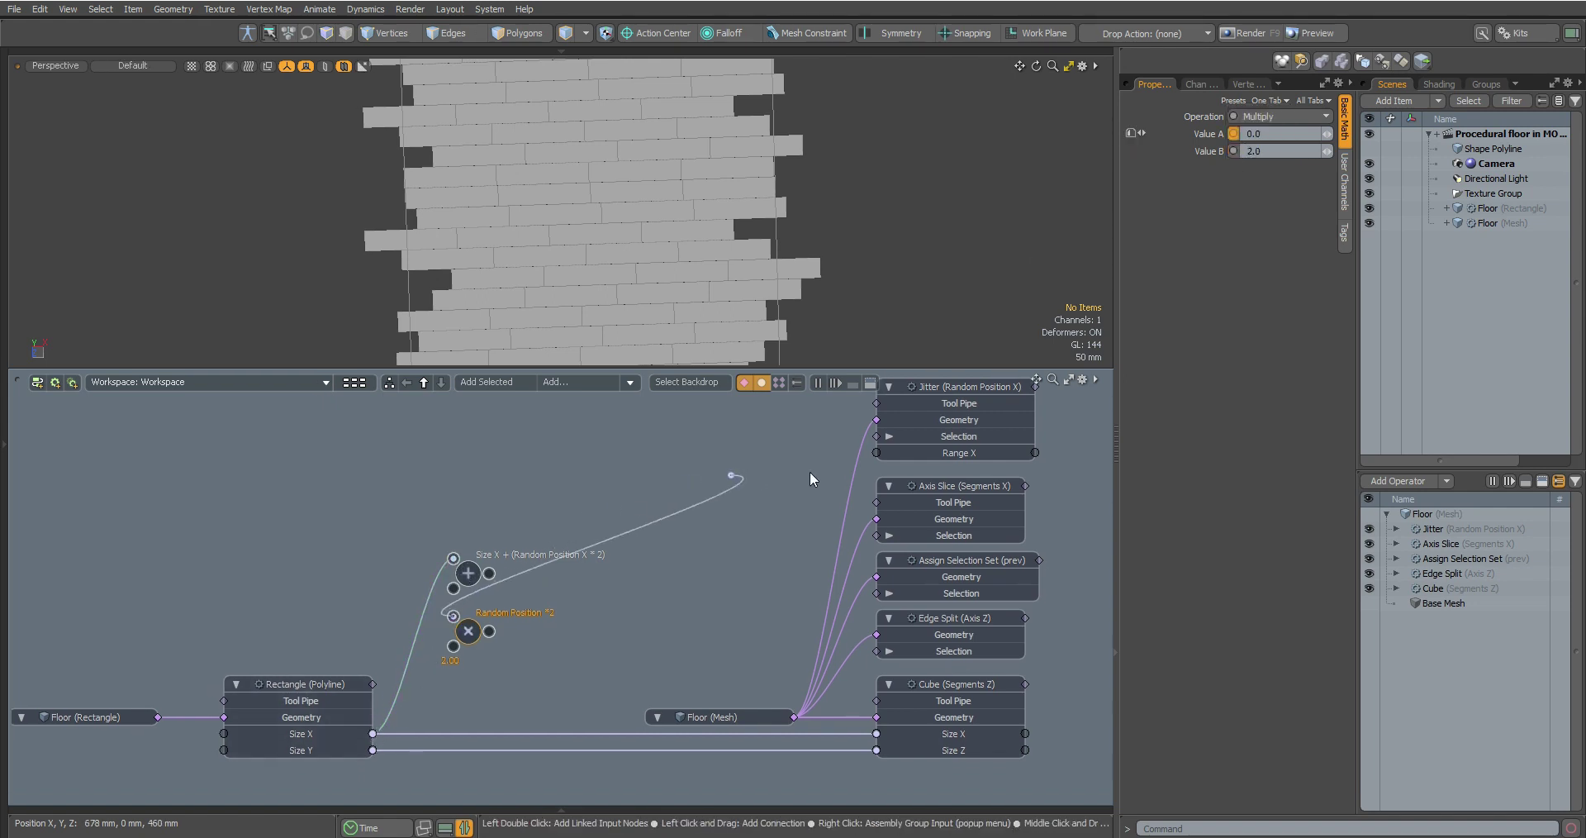
drag(856, 471, 1035, 452)
drag(468, 631, 485, 681)
drag(467, 573, 468, 602)
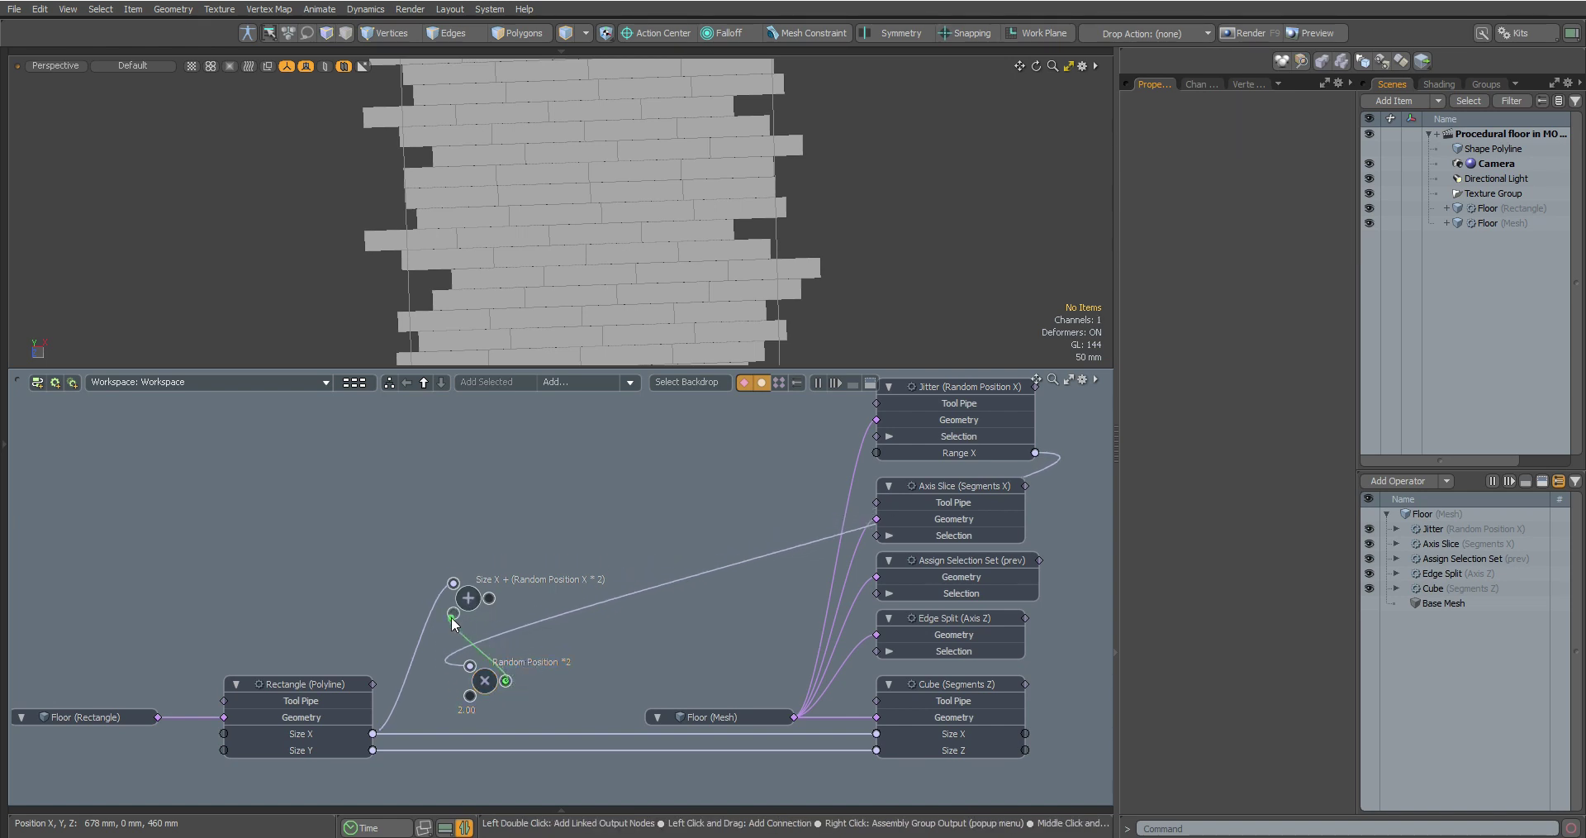
drag(489, 598, 877, 734)
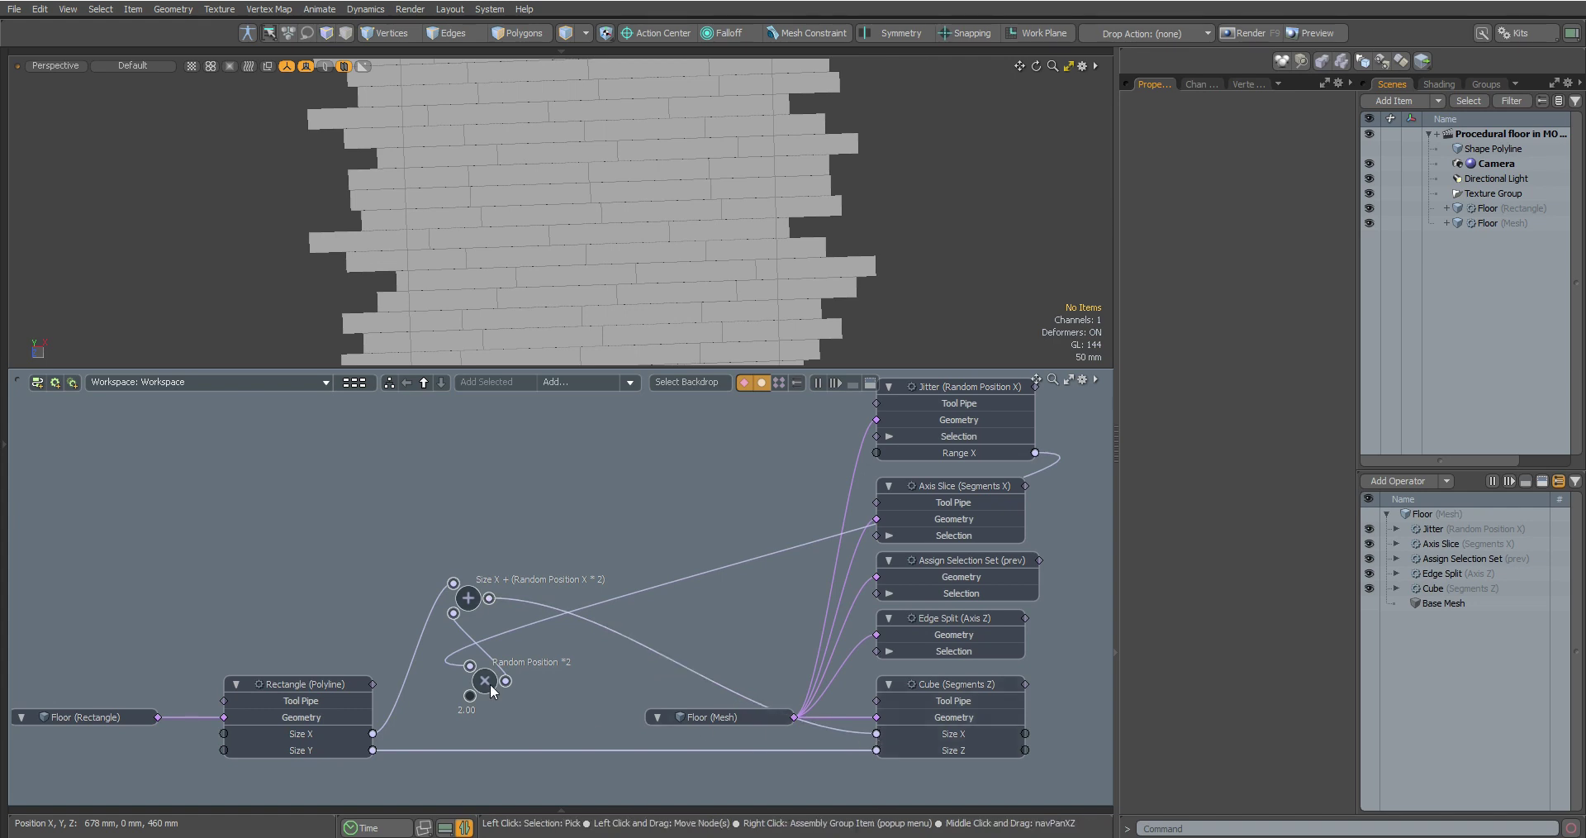
Rearrange the Multiply and Add math nodes beneath the main connections in the schematic.
drag(490, 682, 472, 788)
middle_drag(472, 787, 471, 738)
drag(468, 552, 500, 693)
Try adjusting Range X of the Random Position X jitter with Channel Haul, and undo the last change.
middle_drag(766, 516, 725, 658)
click(948, 479)
click(1193, 255)
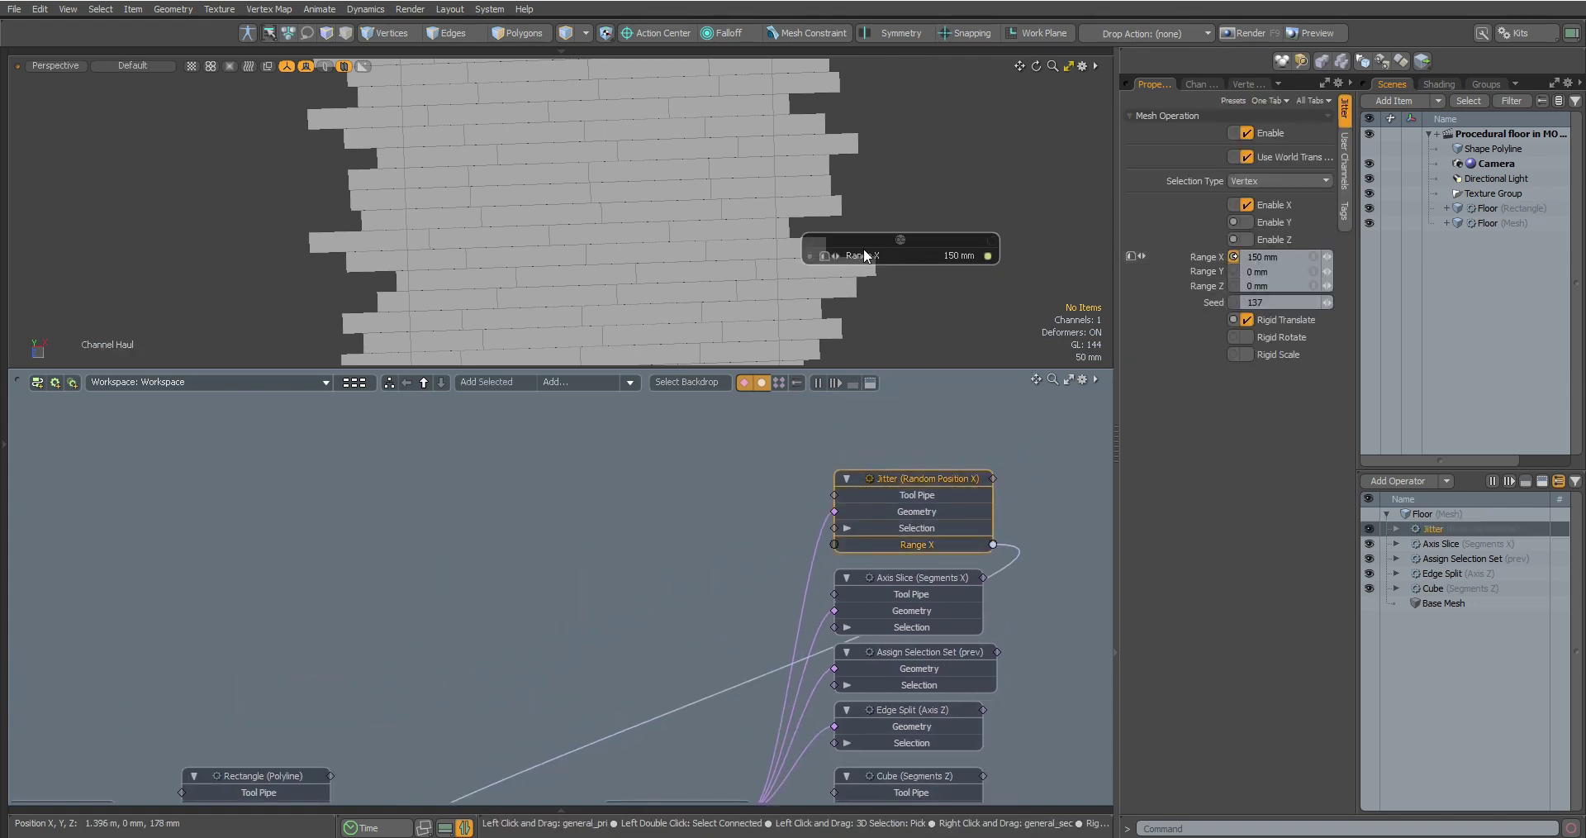
mouse_move(863, 252)
mouse_down()
mouse_move(744, 252)
mouse_move(865, 257)
mouse_up()
click(1004, 522)
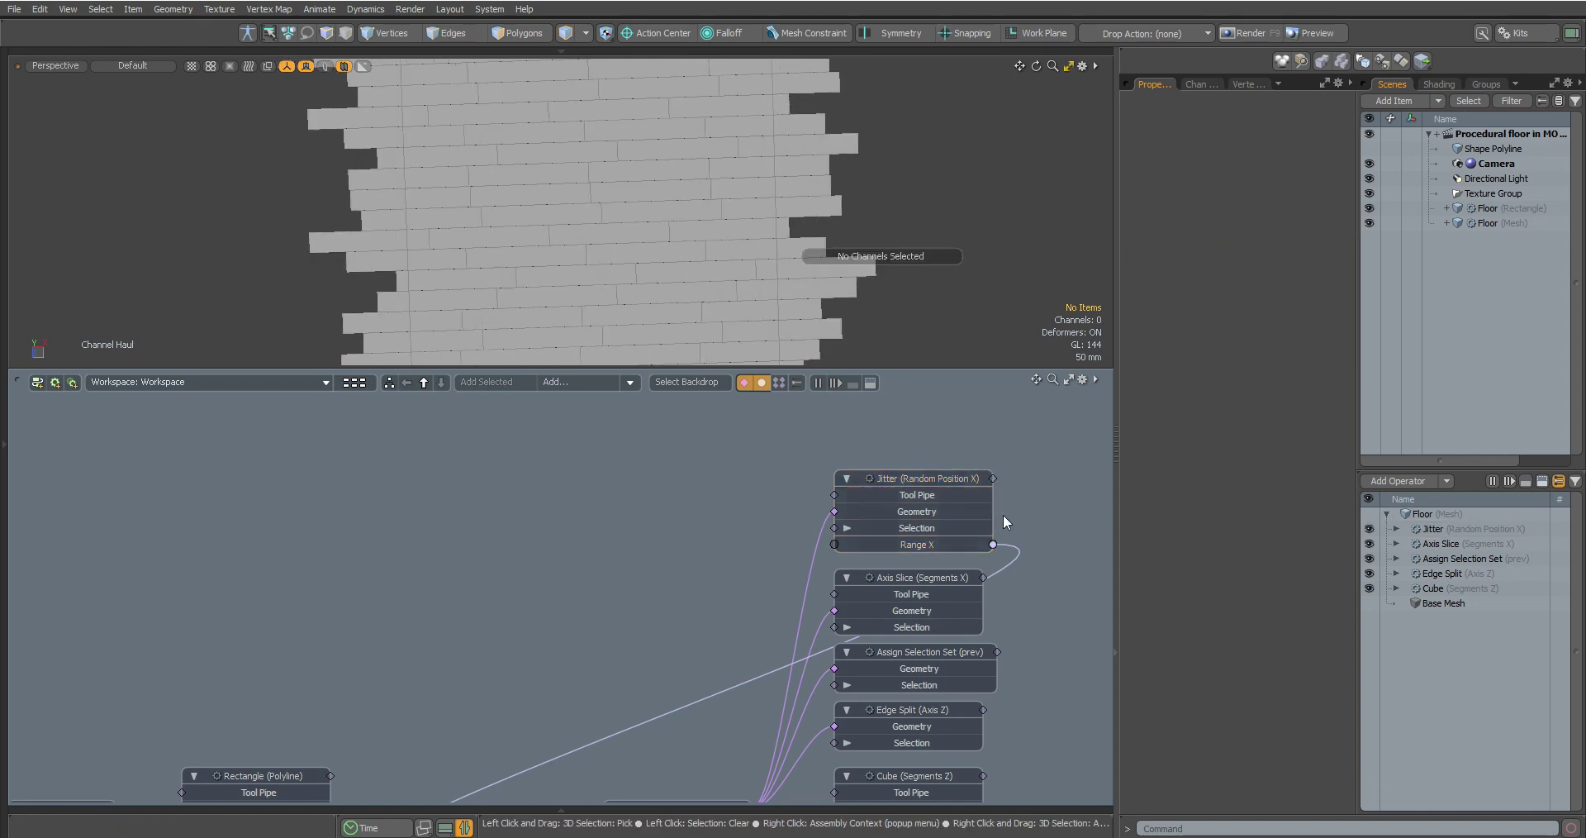
drag(994, 545, 1018, 529)
key(ctrl+z)
Add another Jitter operation to the floor mesh, name it "Jitter (Random Position Y)" and place it above the X jitter.
click(580, 384)
text(jitt)
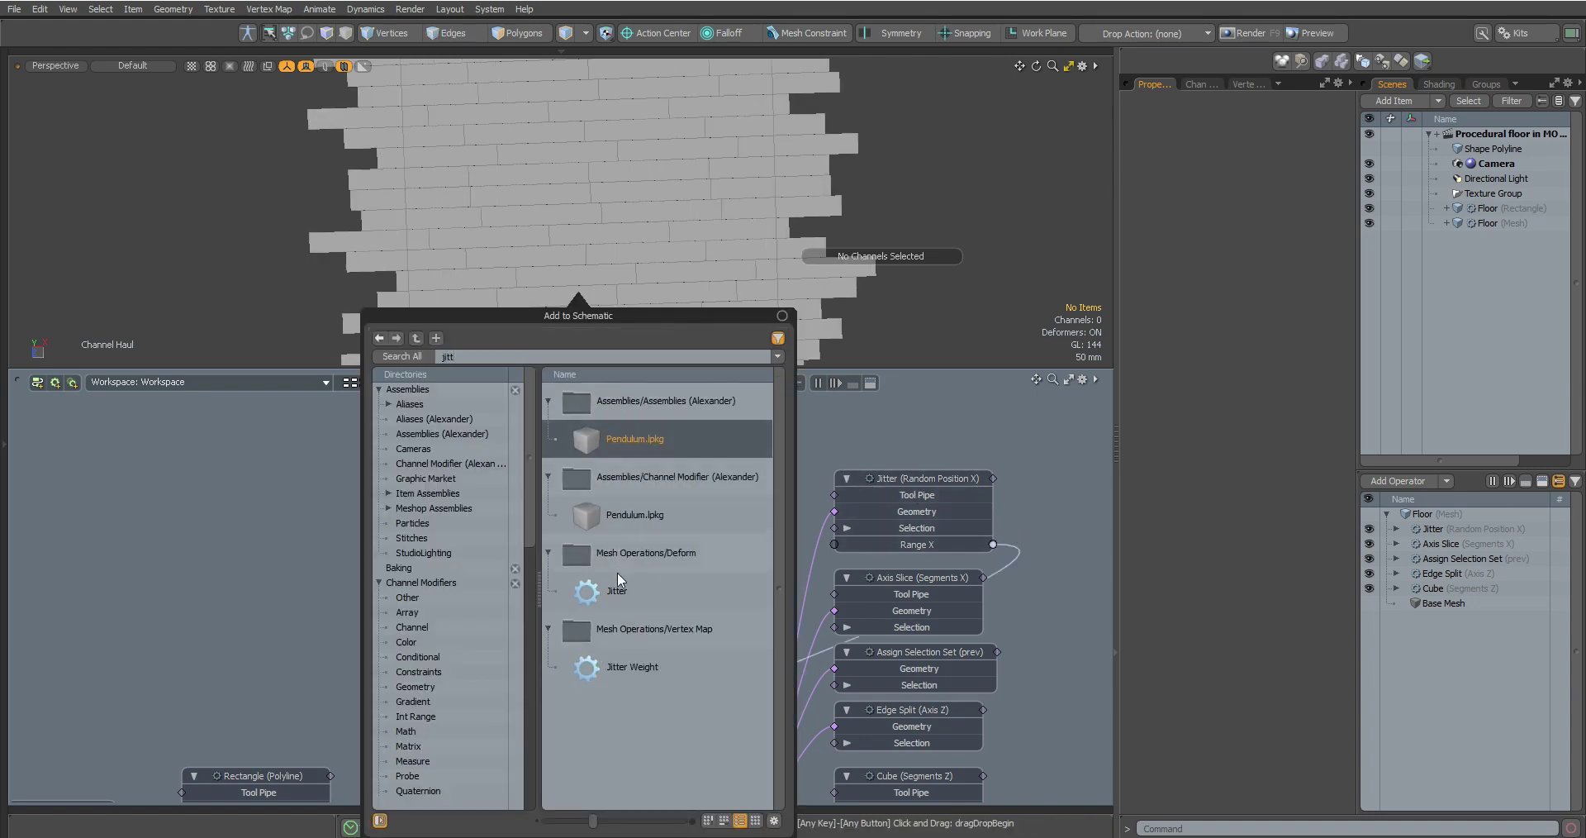
drag(620, 577, 900, 423)
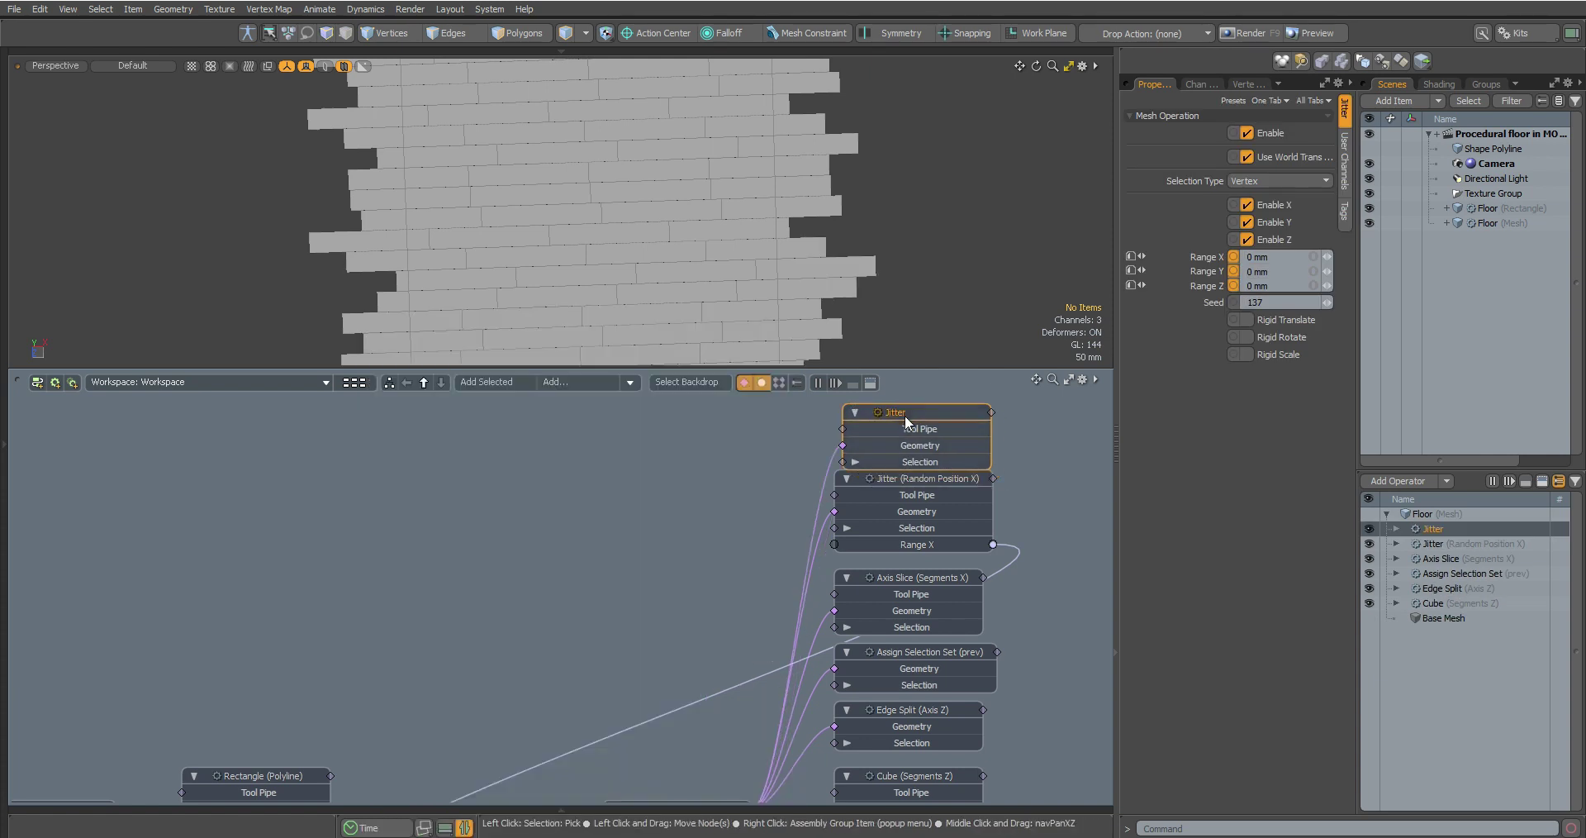
double_click(919, 412)
text(Y))
key(Return)
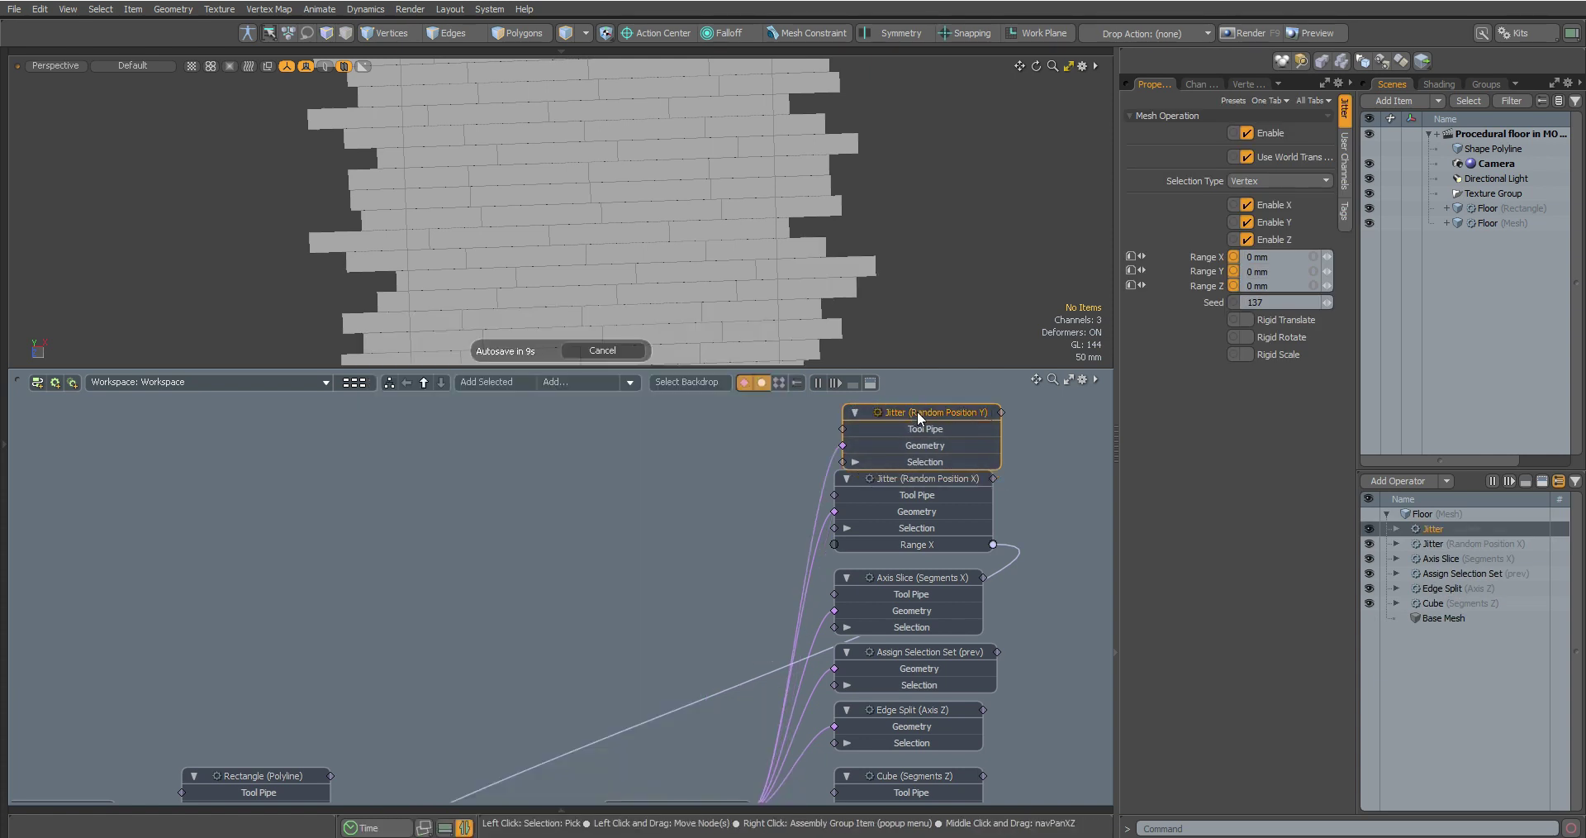
middle_drag(917, 410, 921, 462)
drag(922, 463, 919, 445)
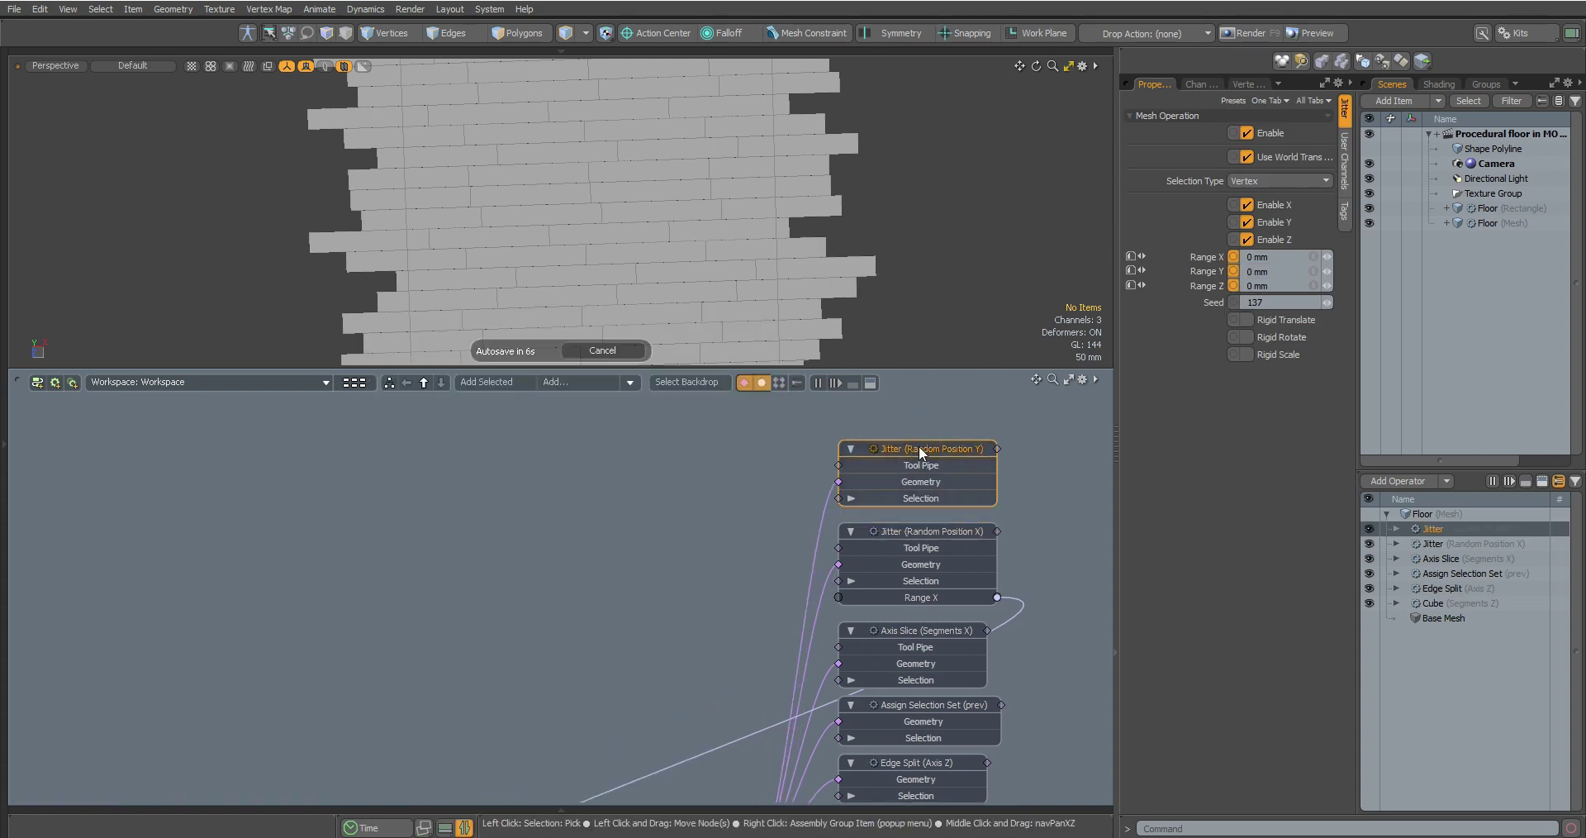
Set the Y jitter to Edge selection with only Y enabled, a Range Y of 12.2 mm and Rigid Translate on.
click(1277, 181)
click(1265, 209)
click(1268, 241)
click(1248, 205)
drag(1328, 272, 1289, 272)
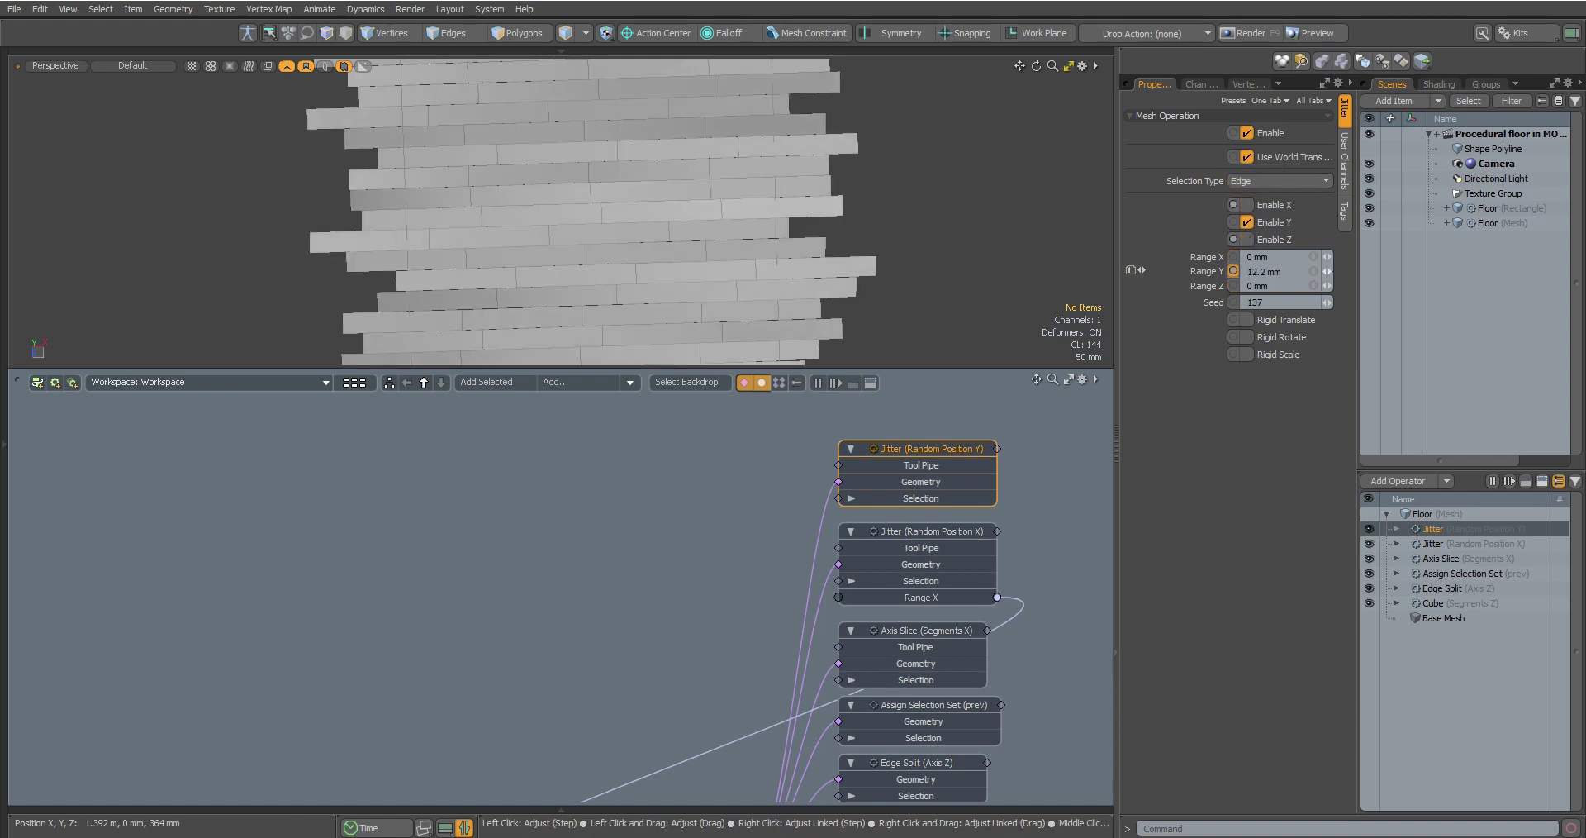
click(1252, 320)
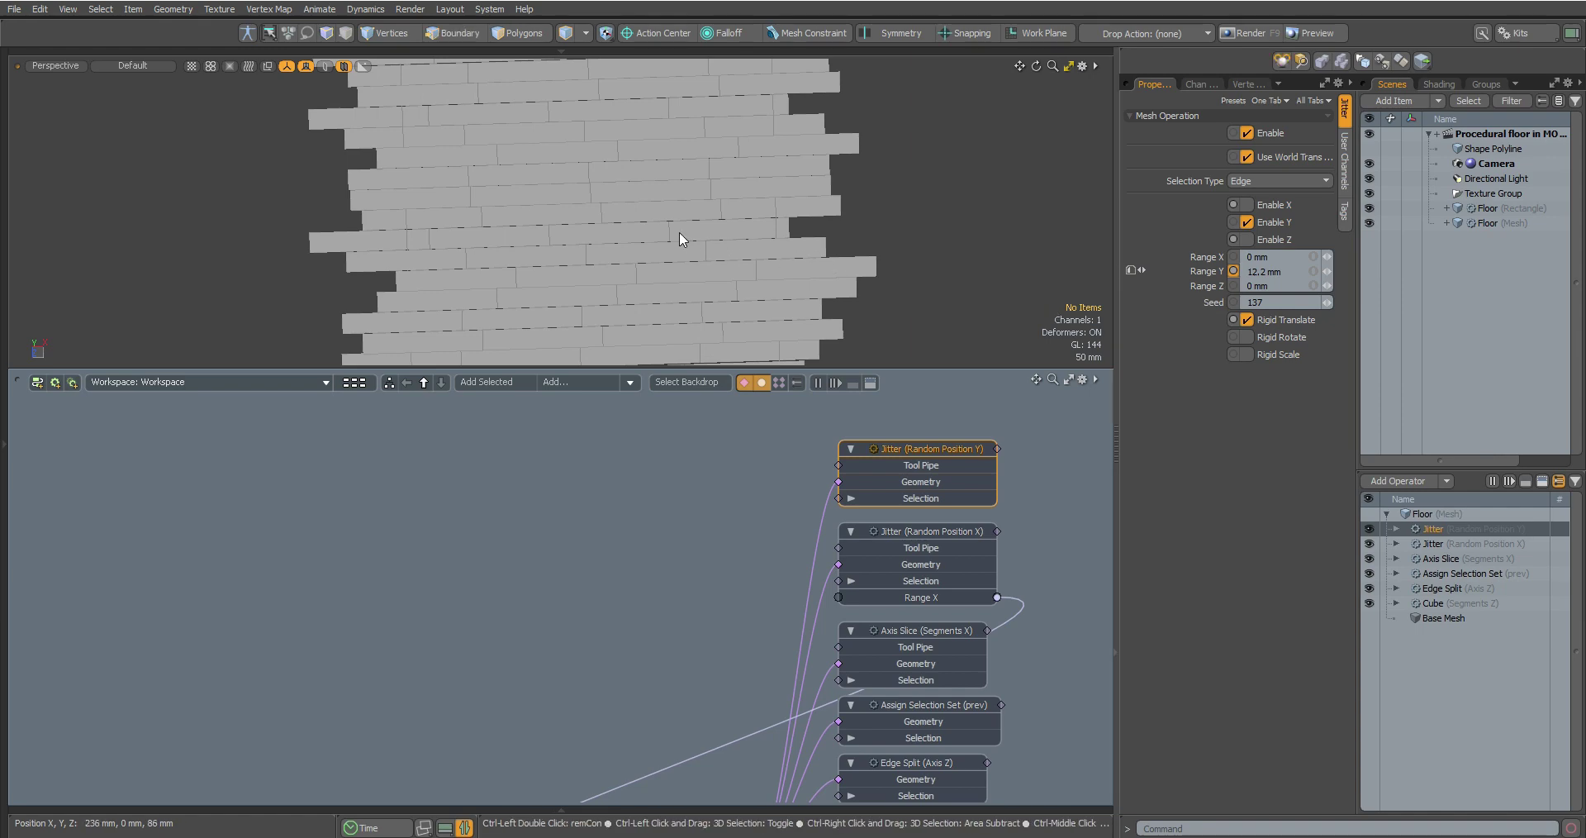
Try a different Range Y on the Random Position Y jitter and undo the change.
alt+drag(679, 231, 695, 134)
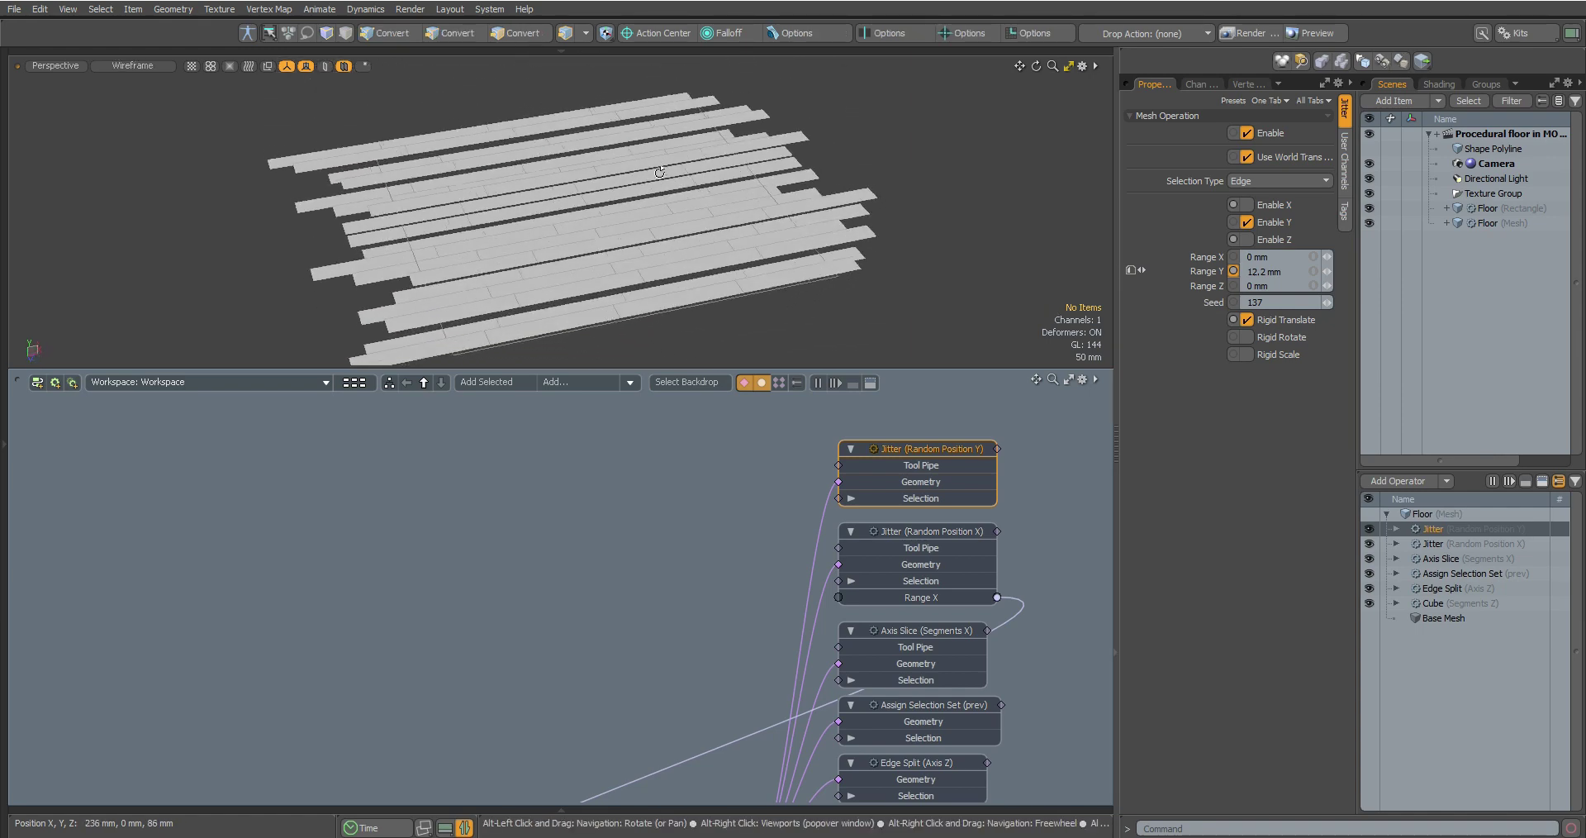
mouse_move(1327, 271)
mouse_down()
mouse_move(1351, 272)
mouse_move(1328, 270)
mouse_up()
key(ctrl+z)
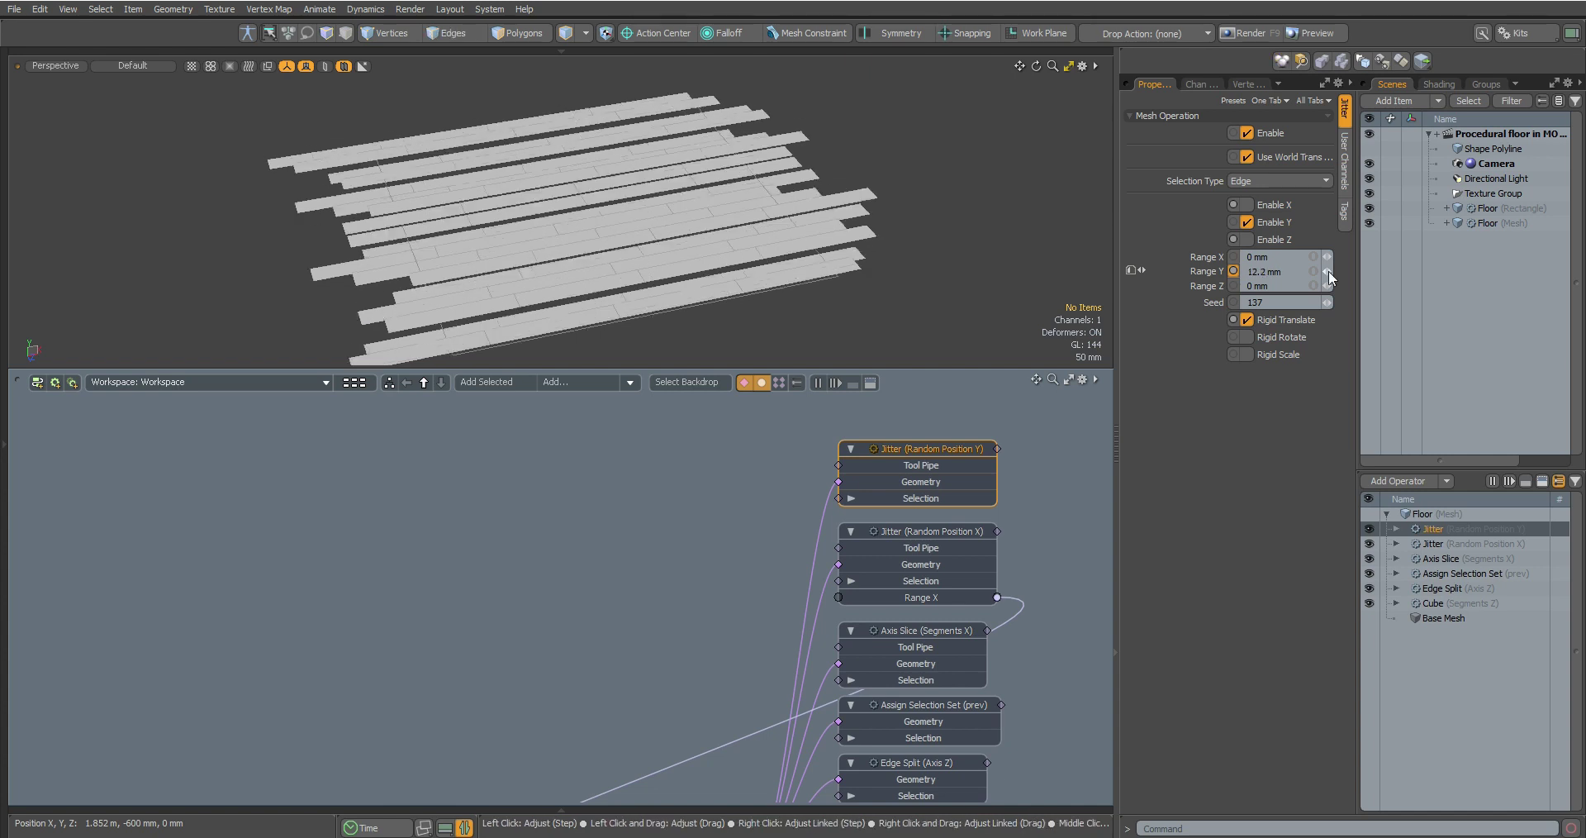
Add a Select By Selection Set node and connect it to the Selection input of the Random Position Y jitter.
click(574, 384)
text(se)
scroll(626, 618, down, 10)
drag(621, 576, 615, 496)
Look up the Assign Selection Set node's set name and enter "prev" as the Select By Selection Set node's name.
middle_drag(724, 636, 722, 515)
click(899, 581)
click(1233, 181)
right_click(1228, 176)
click(1244, 224)
alt+drag(992, 478, 971, 648)
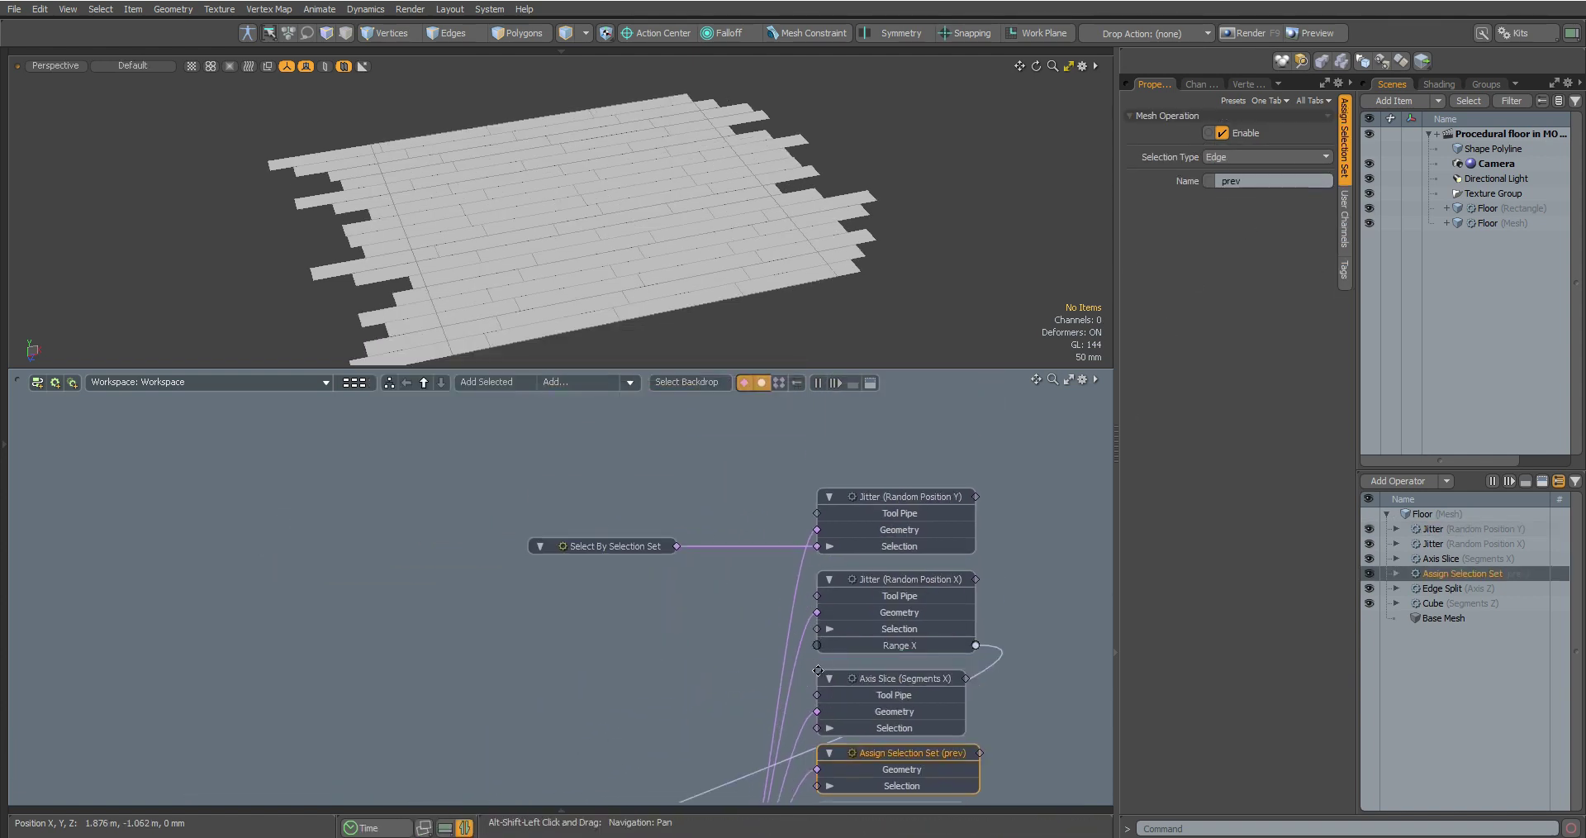
click(610, 551)
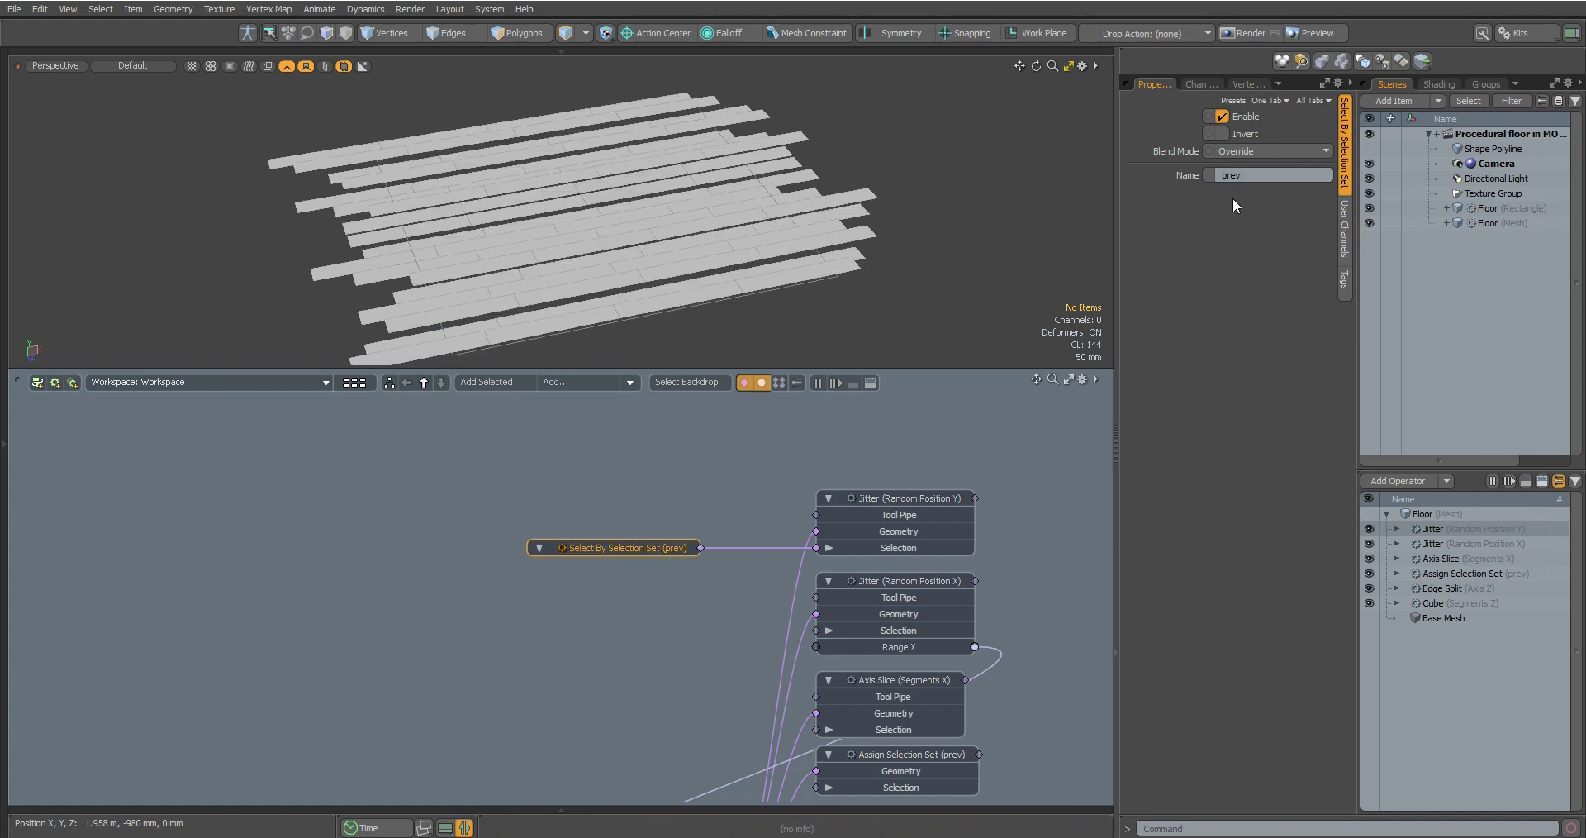
Toggle Invert on the Select By Selection Set node and enter a smaller Range Y for the Random Position Y jitter.
alt+drag(990, 203, 980, 198)
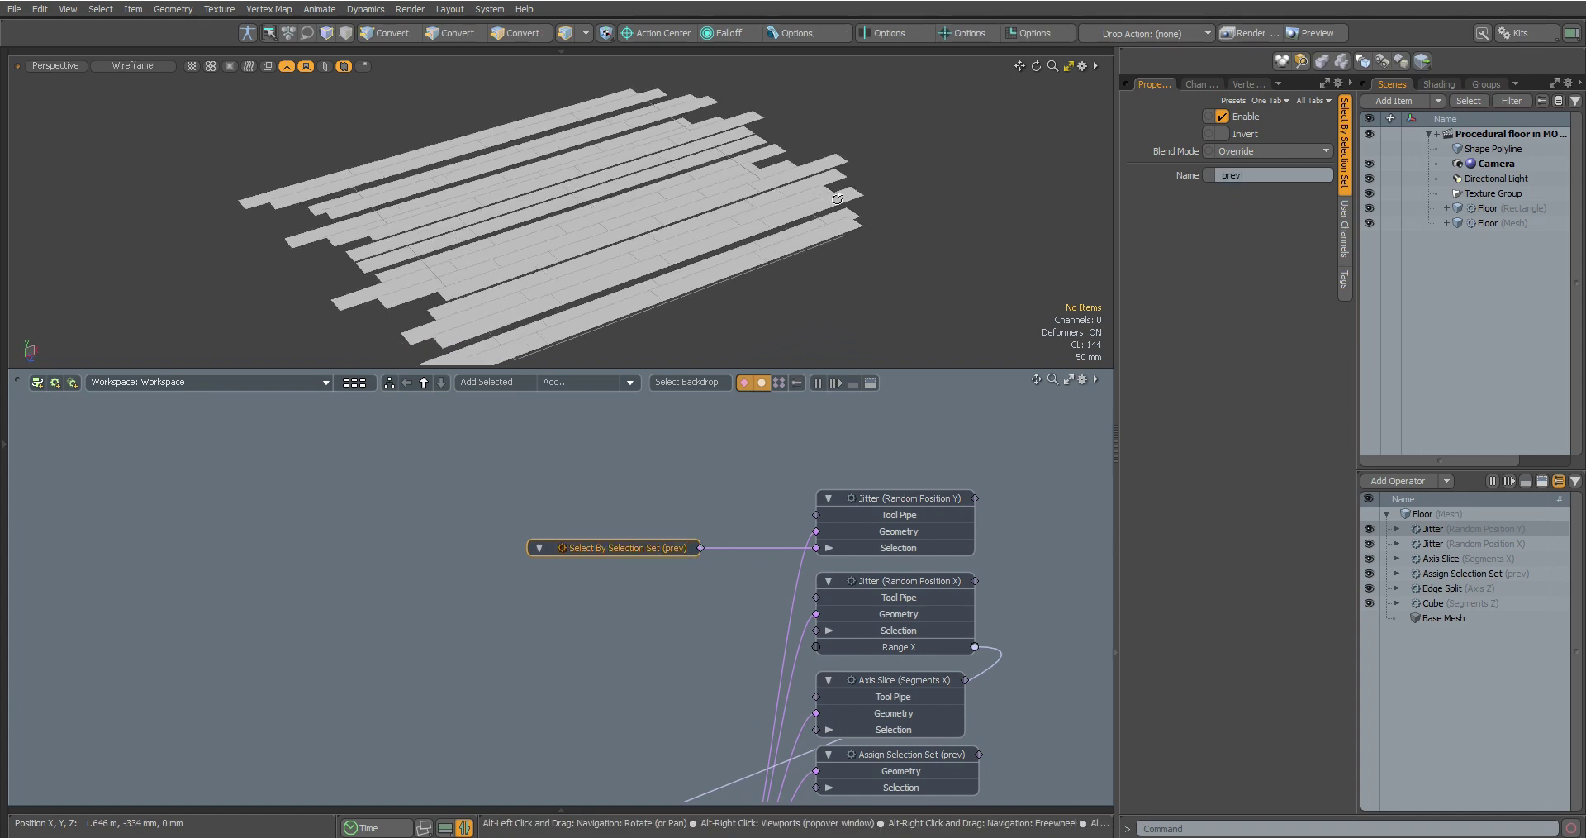
click(1222, 133)
alt+drag(828, 257, 722, 271)
click(876, 498)
drag(1327, 277, 1284, 269)
click(1283, 269)
text(0)
key(Return)
click(1000, 261)
alt+drag(818, 206, 822, 241)
Add an Axis Drill operation above the Random Position Y jitter and enlarge the schematic area.
click(574, 380)
text(Axis)
drag(630, 702, 868, 420)
key(Return)
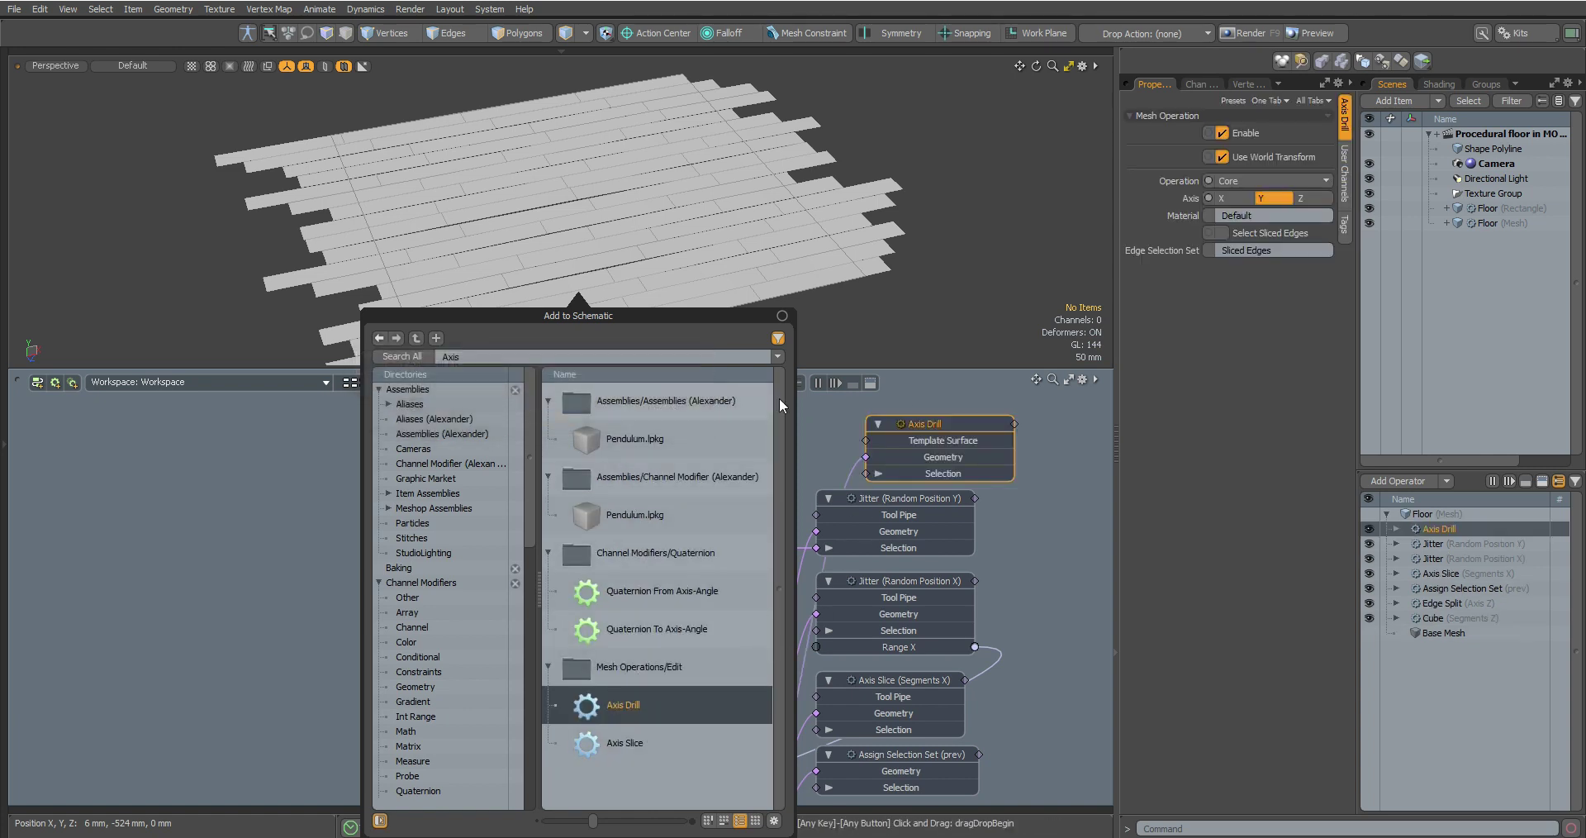
drag(875, 368, 875, 243)
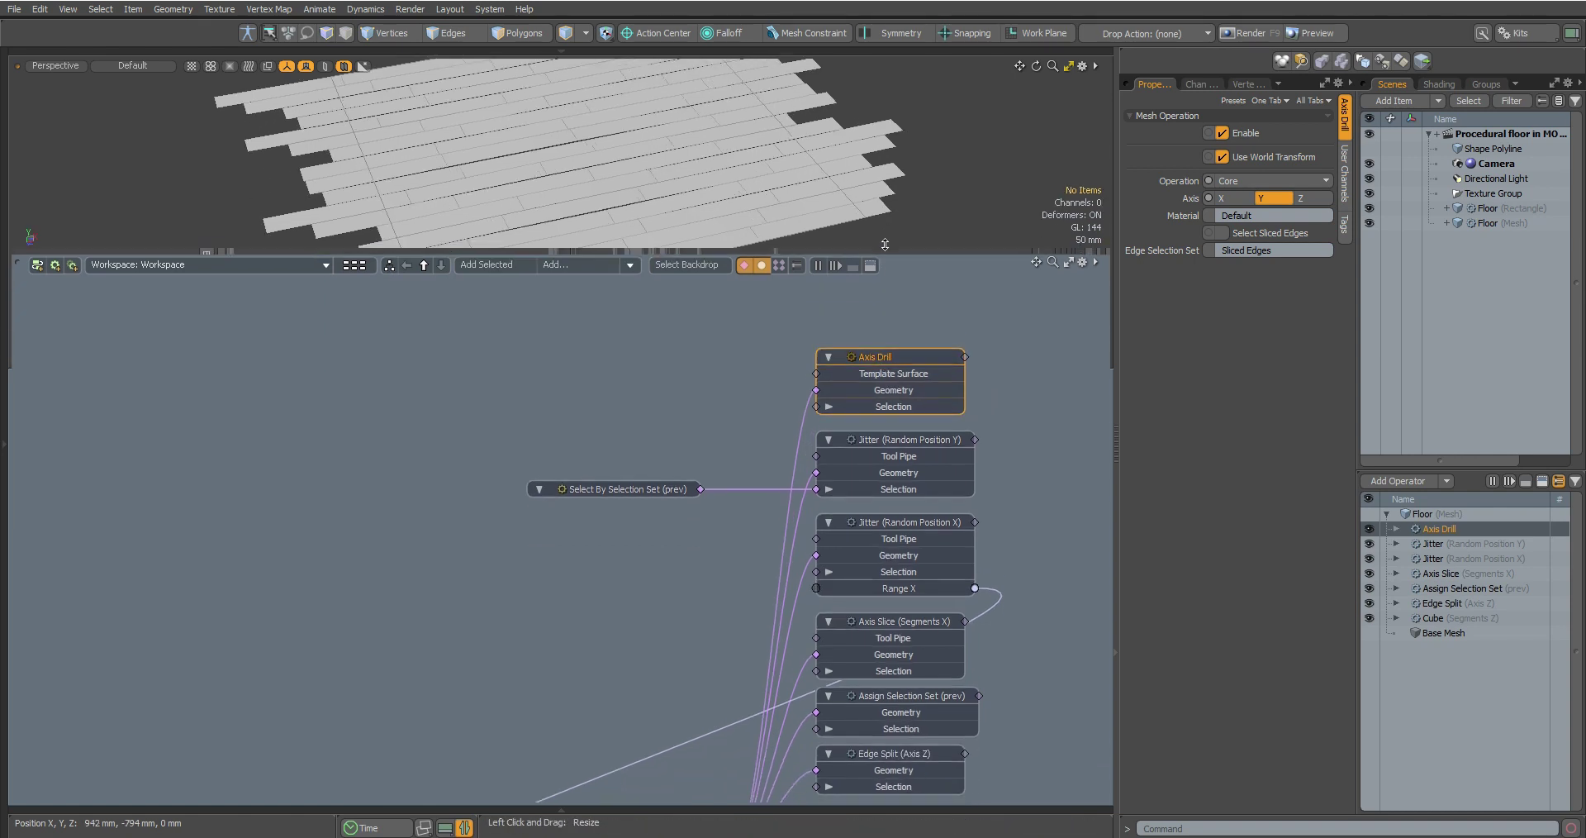
alt+drag(855, 470, 971, 381)
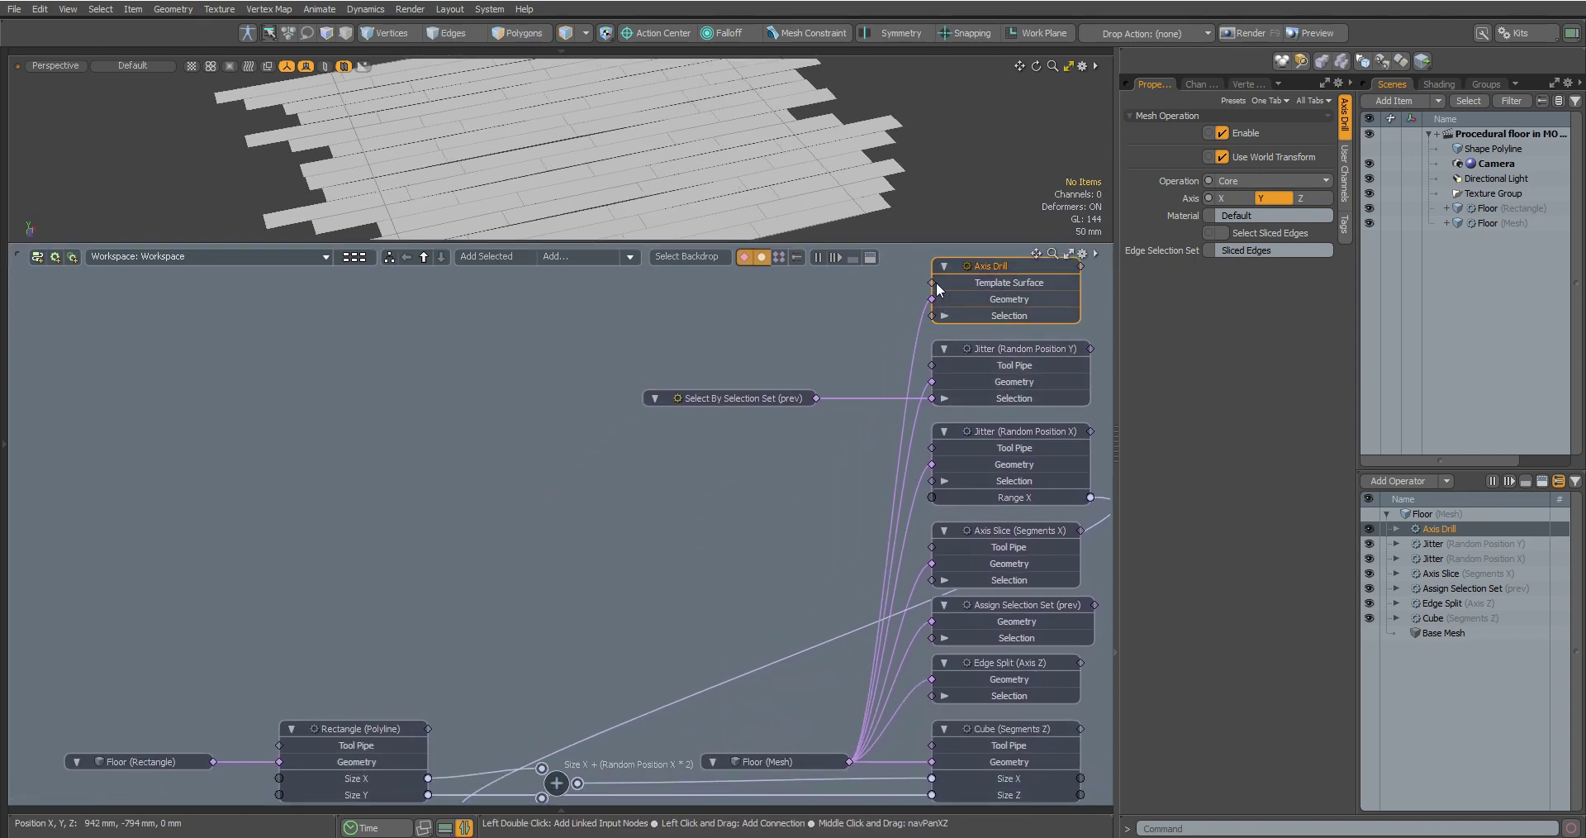
Connect the Floor (Rectangle) item to the Axis Drill's Template Surface input to trim the planks.
drag(220, 709, 212, 760)
drag(800, 256, 776, 390)
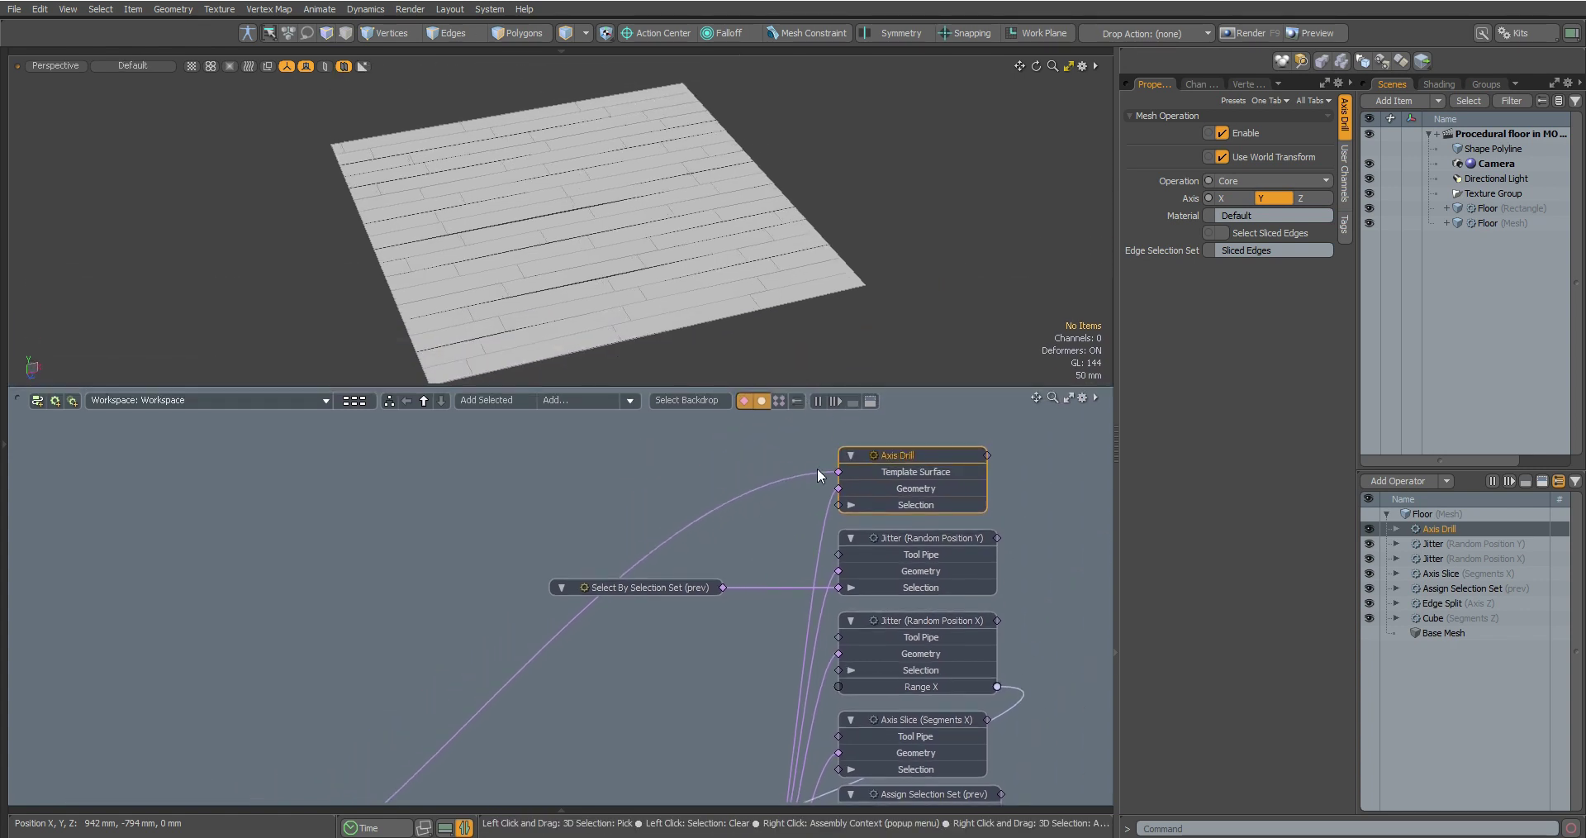
drag(823, 473, 839, 472)
middle_drag(660, 694, 849, 476)
Adjust the Rectangle's X size slightly with its viewport handle to test the floor's trimming.
click(463, 716)
click(247, 734)
click(438, 702)
alt+drag(620, 331, 690, 335)
scroll(691, 335, down, 3)
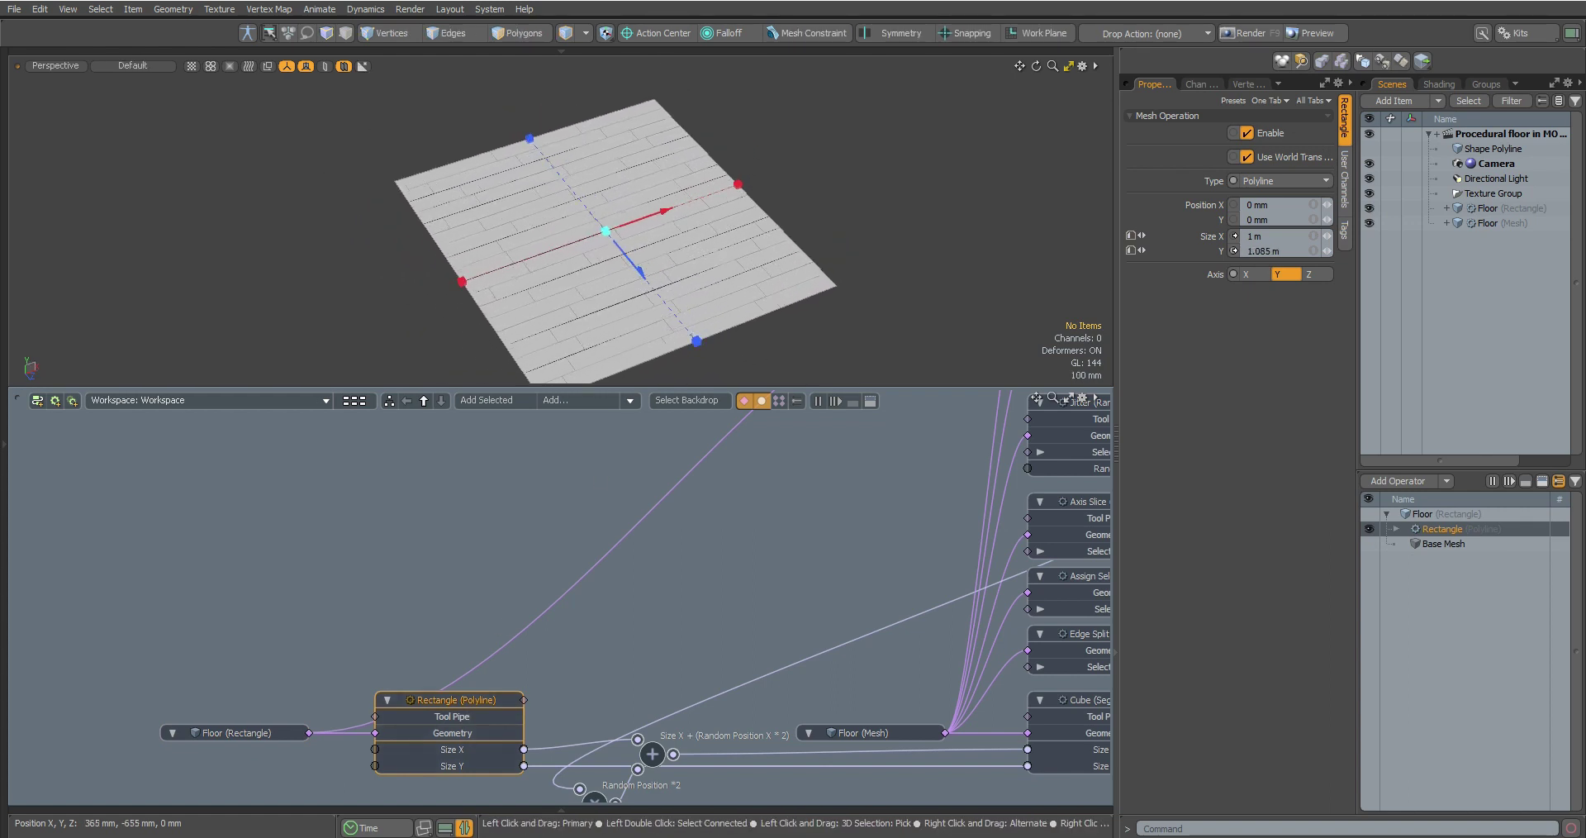
mouse_move(747, 181)
mouse_down()
mouse_move(727, 190)
mouse_move(836, 187)
mouse_move(738, 184)
mouse_up()
Add an Edge Split operation to Floor (Mesh) above the Axis Drill and name it "Edge Split (Axis X)".
click(863, 732)
alt+drag(904, 581, 821, 657)
alt+drag(842, 426, 803, 593)
click(584, 400)
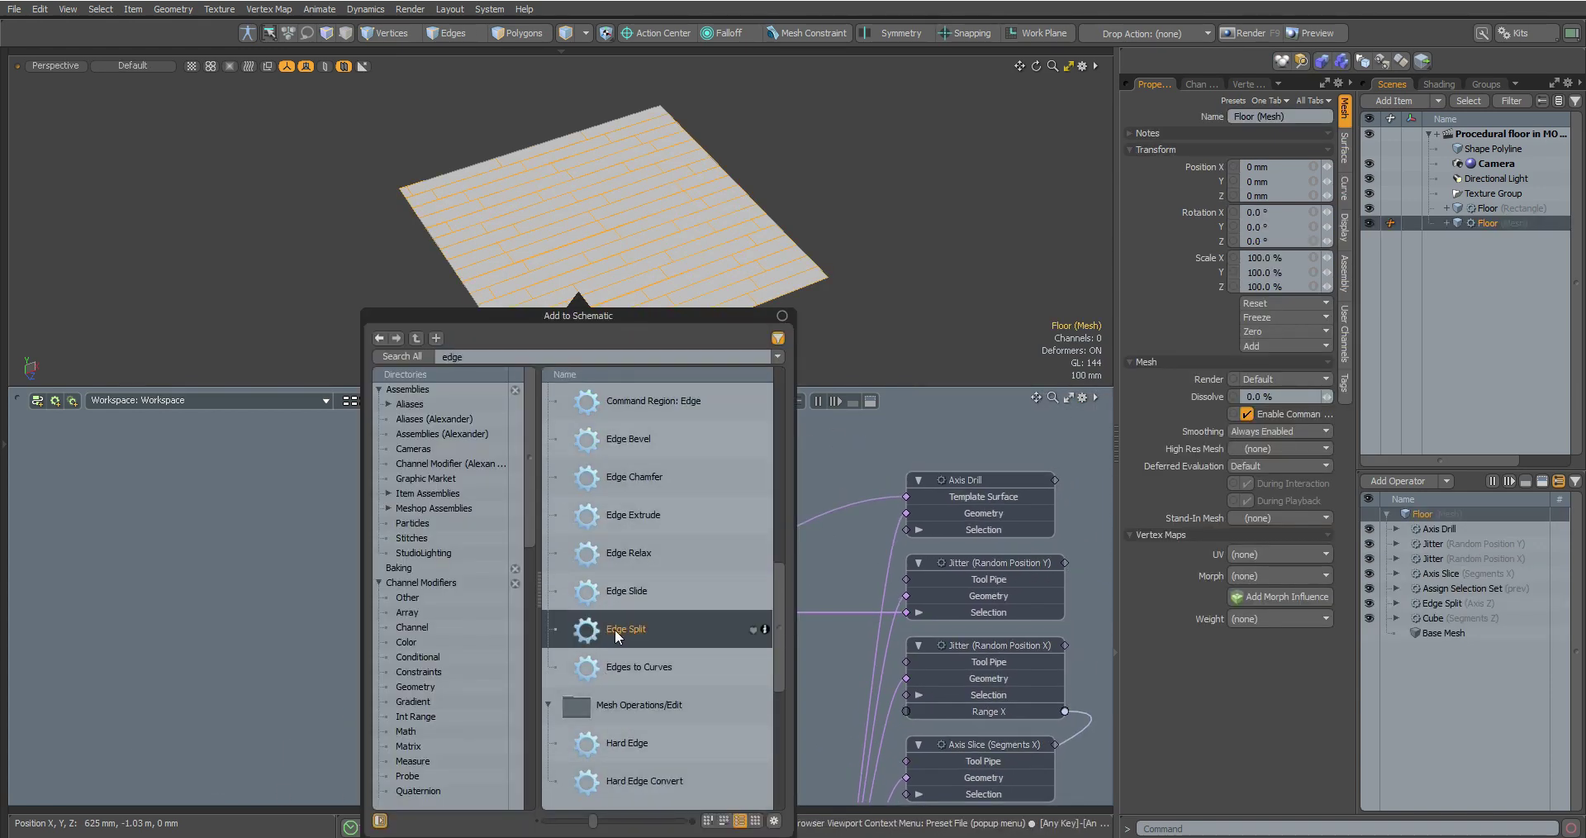
drag(928, 420, 778, 466)
double_click(792, 467)
text(()
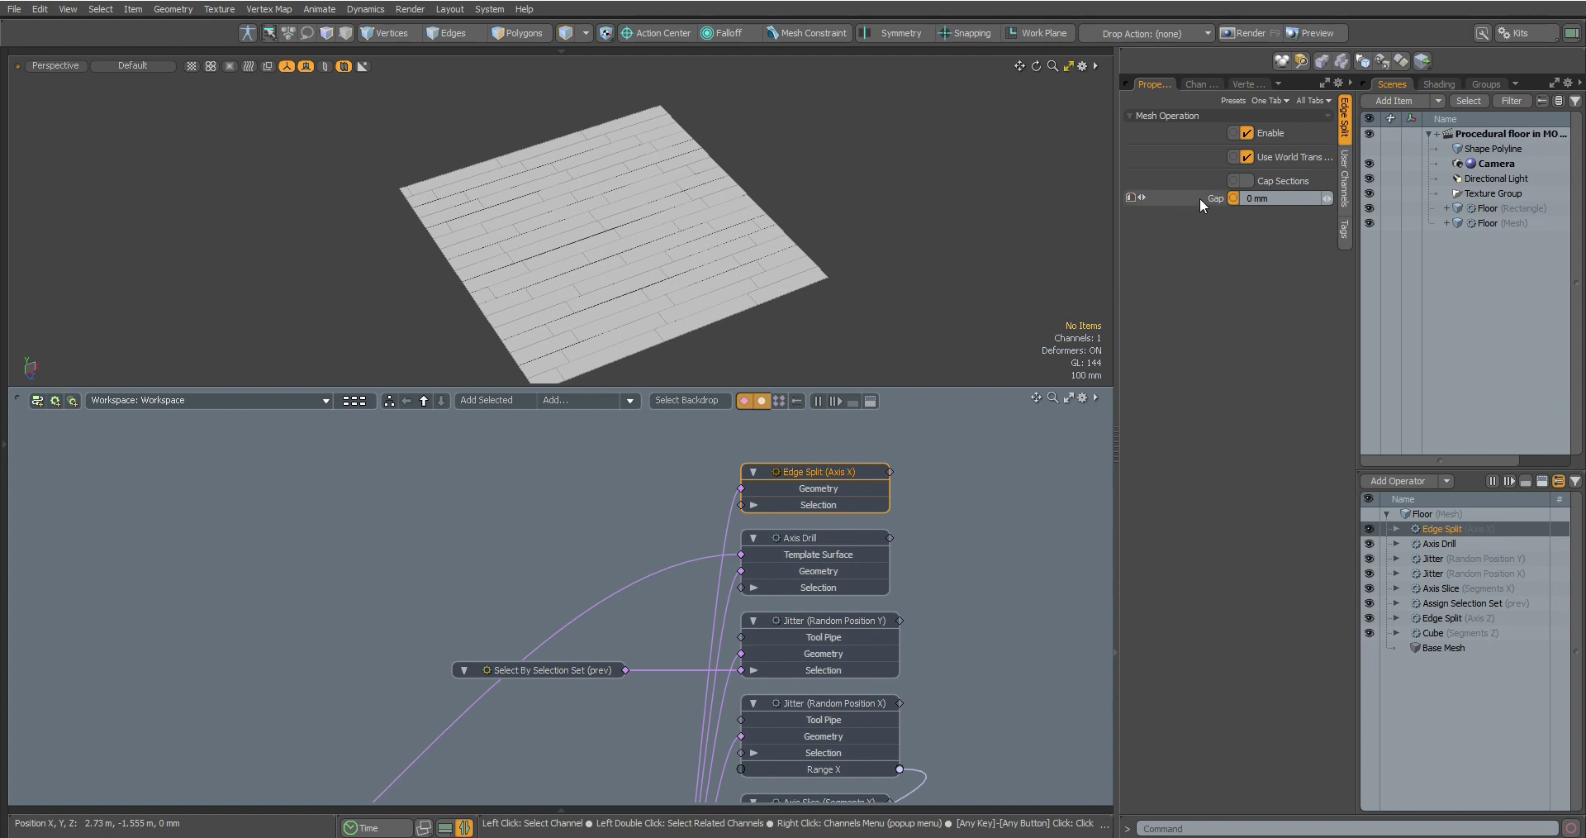
Expose the Gap channel on both the Axis X and Axis Z Edge Split nodes in the schematic.
drag(1037, 329, 850, 247)
alt+drag(902, 701, 906, 528)
click(869, 701)
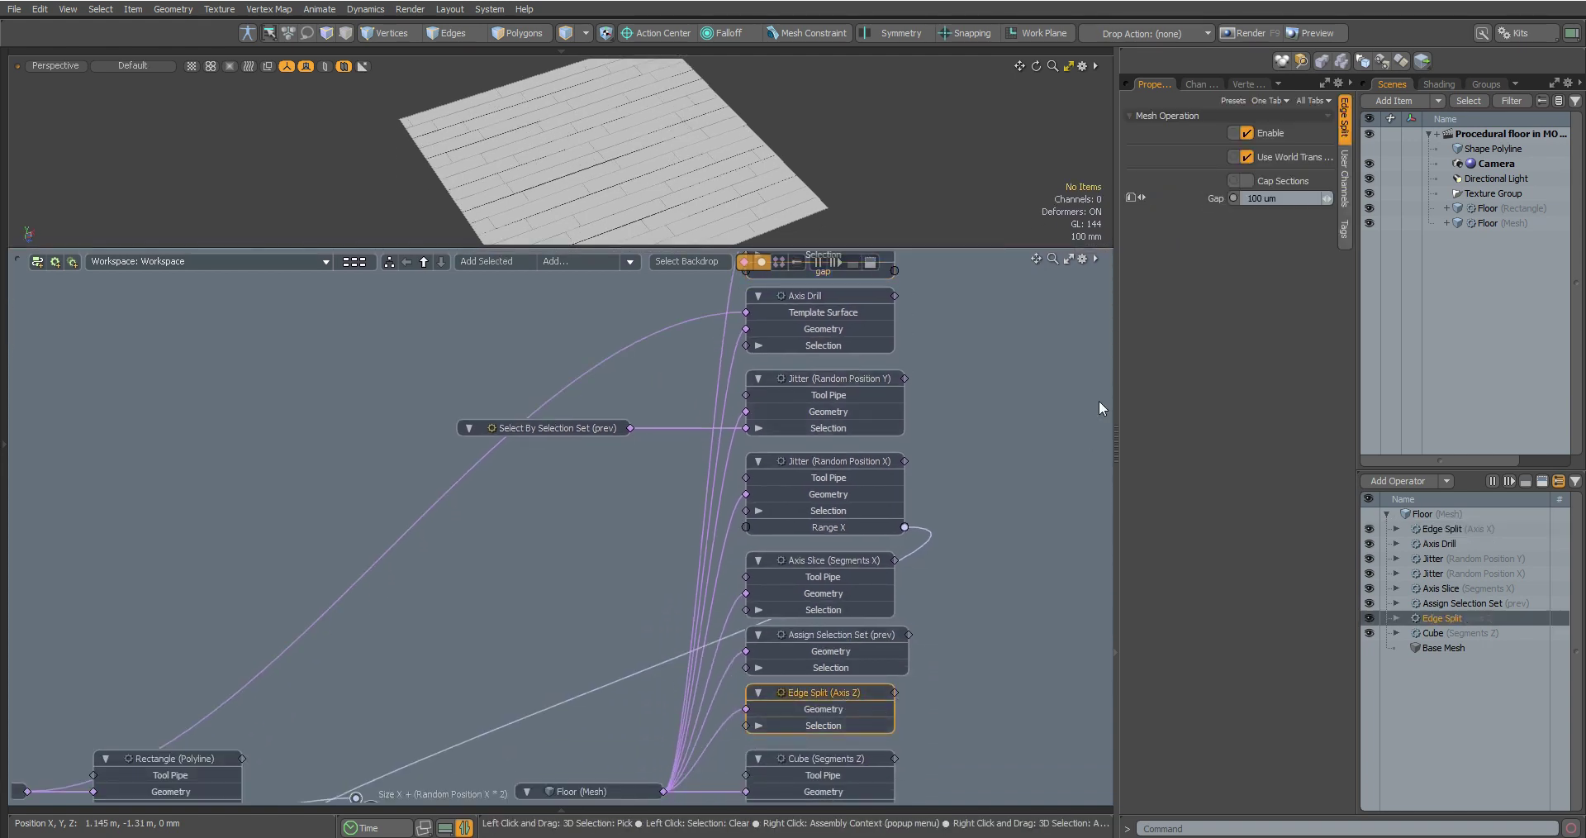
ctrl+alt+drag(874, 599, 777, 599)
drag(938, 309, 528, 690)
drag(835, 647, 834, 640)
ctrl+alt+drag(835, 640, 942, 642)
click(944, 643)
alt+drag(943, 642, 950, 684)
Link the gap output of Edge Split (Axis Z) to the gap input of Edge Split (Axis X).
drag(911, 774, 1041, 730)
drag(761, 302, 763, 303)
alt+drag(762, 302, 770, 386)
click(860, 337)
drag(1008, 247, 939, 422)
Try a 1 mm gap on Edge Split (Axis Z) and undo the change.
alt+drag(942, 727, 937, 470)
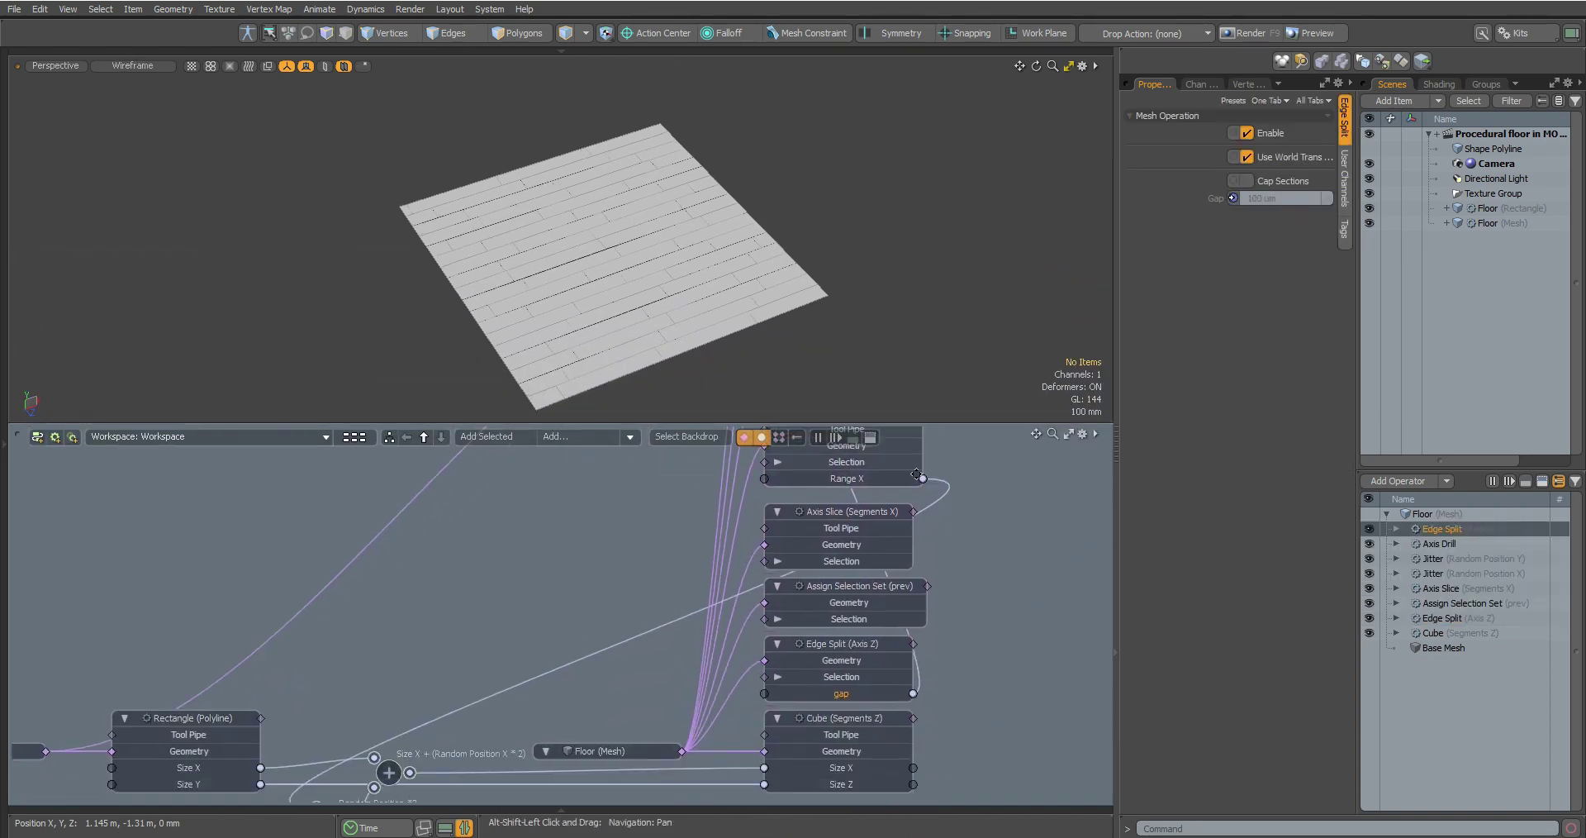
click(841, 642)
ctrl+alt+drag(603, 336, 817, 323)
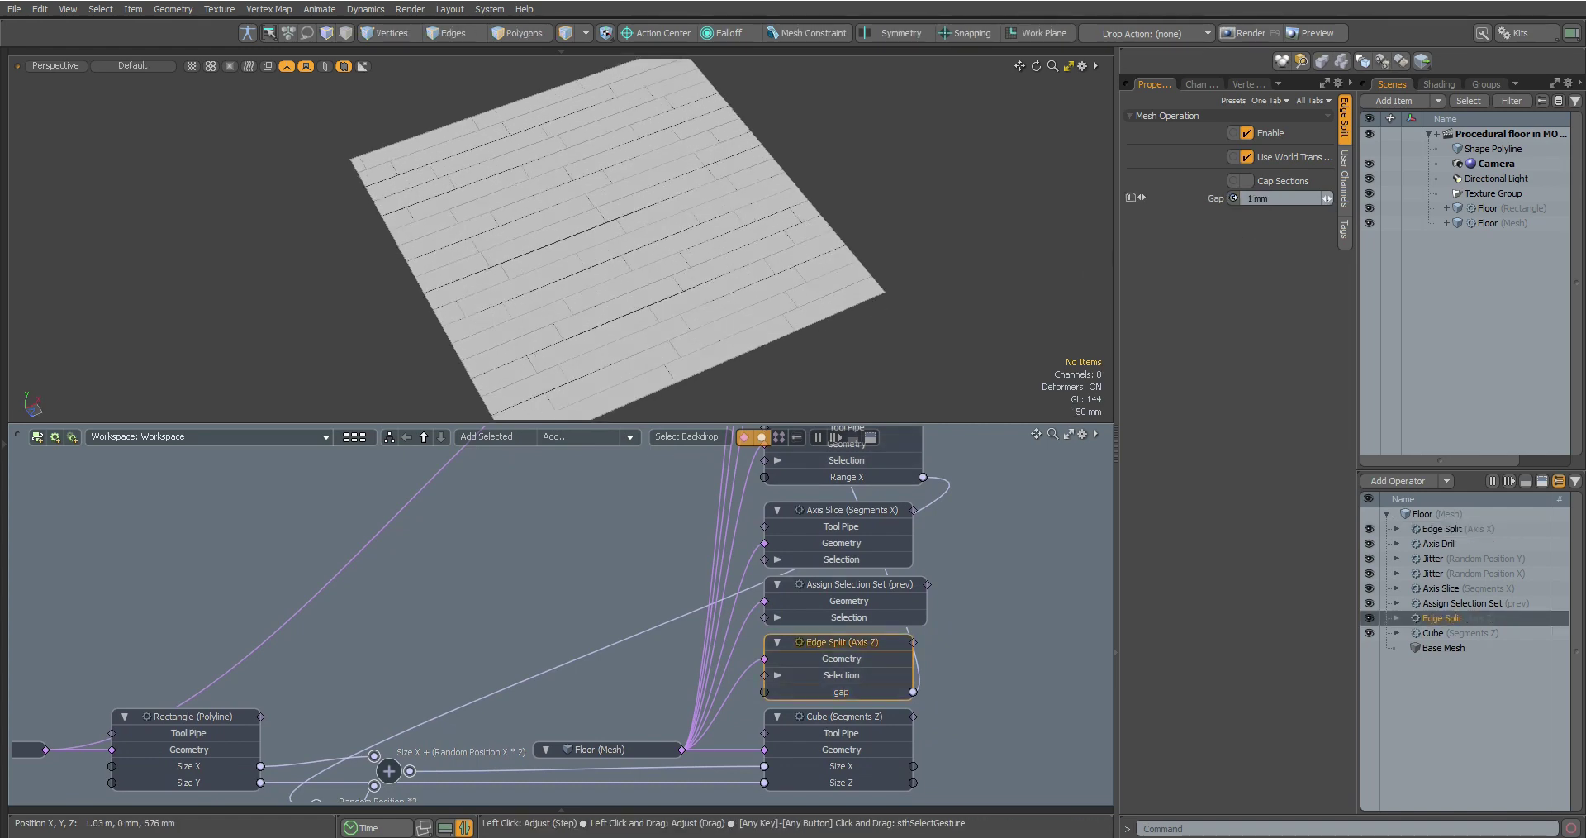
drag(1285, 198, 1302, 198)
key(ctrl+z)
Add a Jitter operation above Edge Split (Axis X) and name it "Jitter (Random Rotation)".
alt+drag(748, 263, 694, 248)
alt+drag(800, 447, 792, 801)
click(568, 432)
text(jitt)
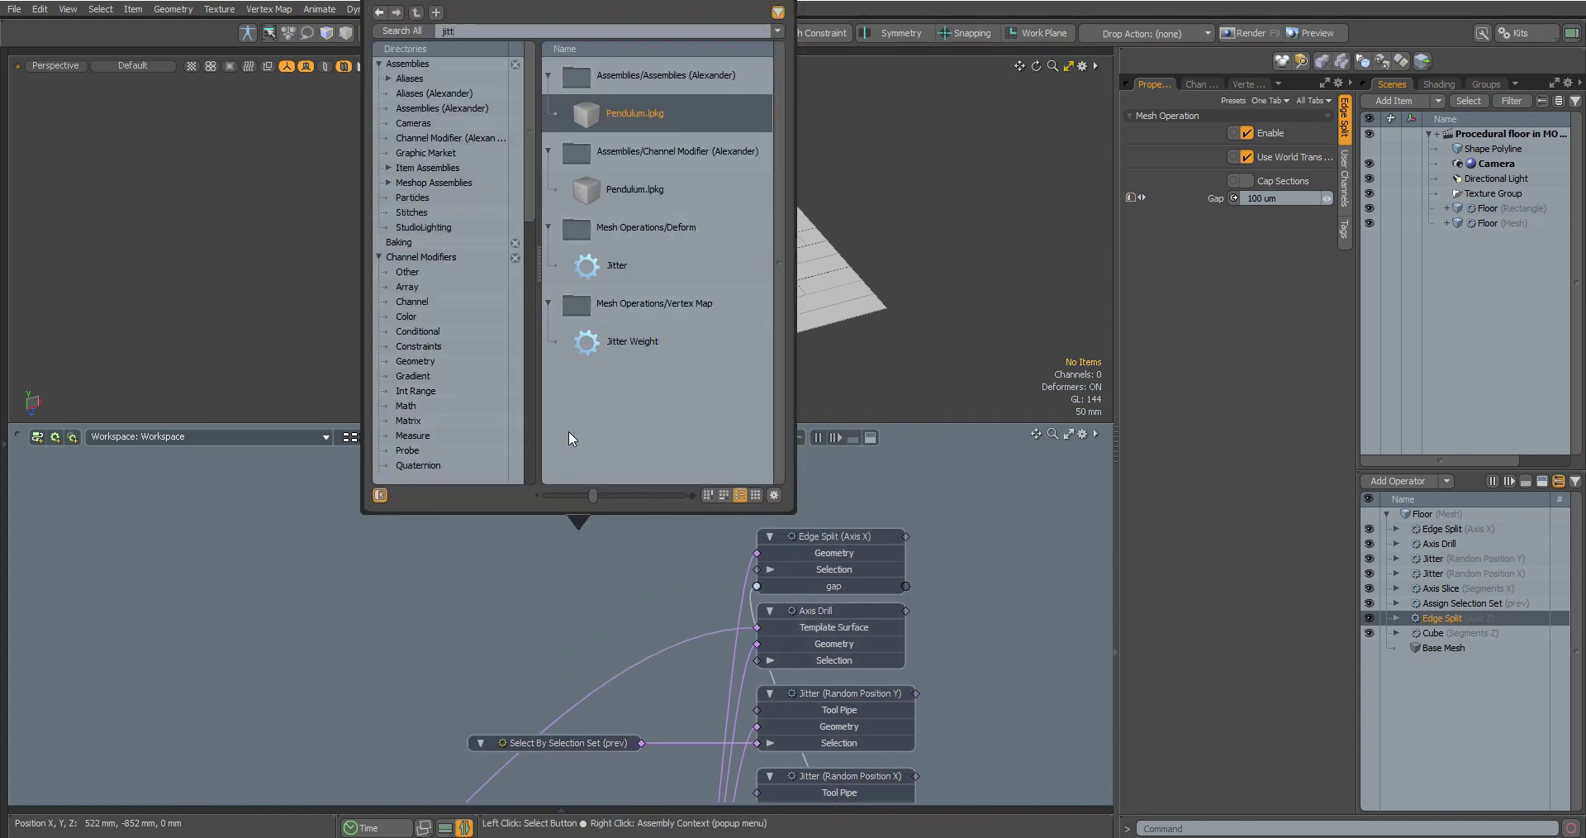
drag(598, 259, 808, 509)
double_click(817, 506)
click(819, 505)
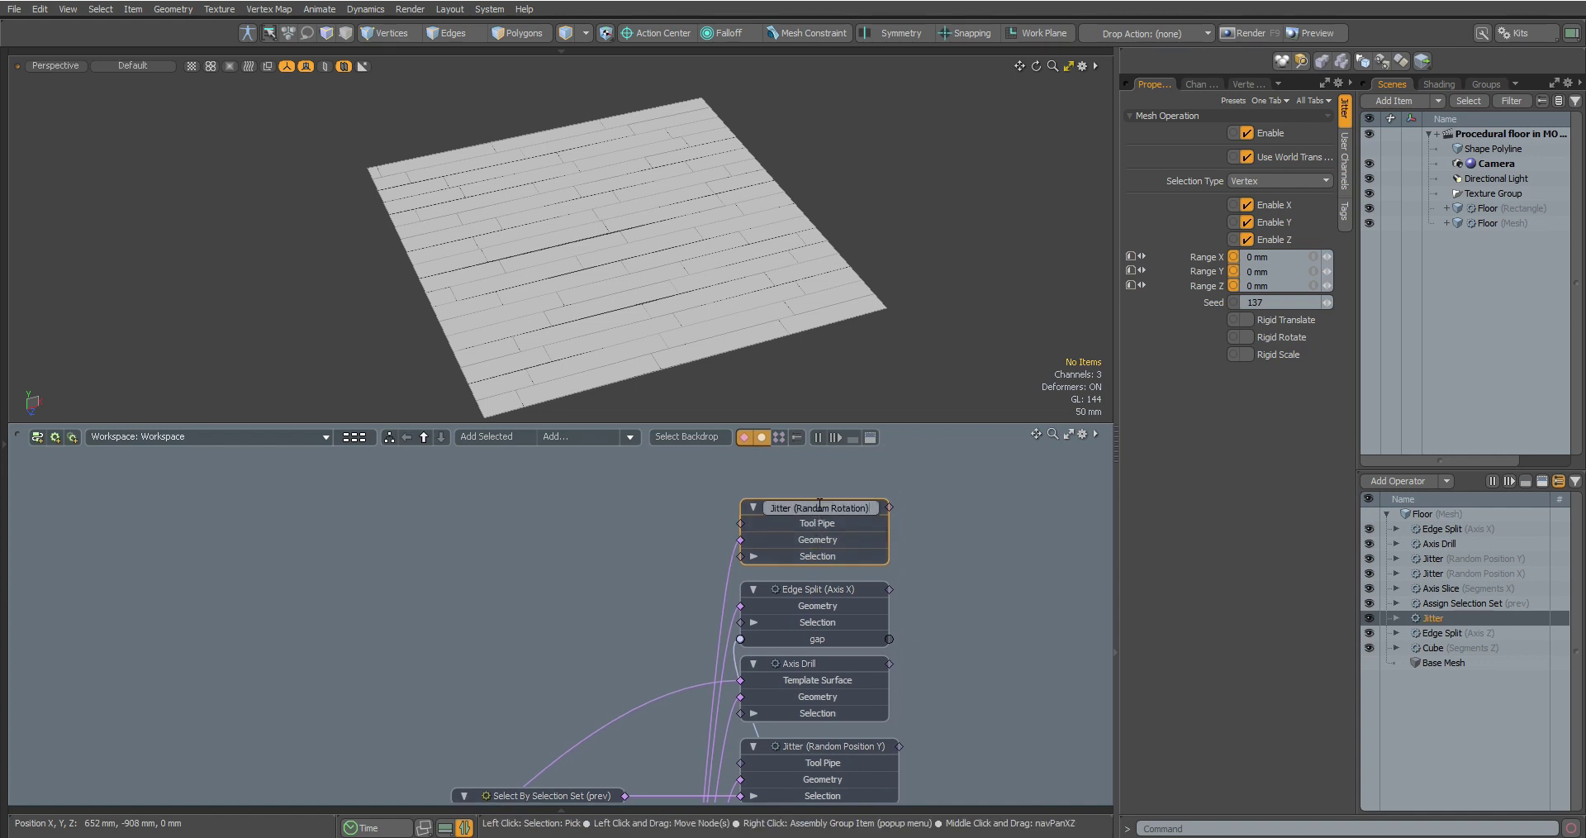
key(Return)
Set the Random Rotation jitter's X, Y and Z ranges to 10 mm and enable Rigid Rotate.
click(1316, 259)
text(10)
key(Return)
alt+drag(942, 252, 722, 240)
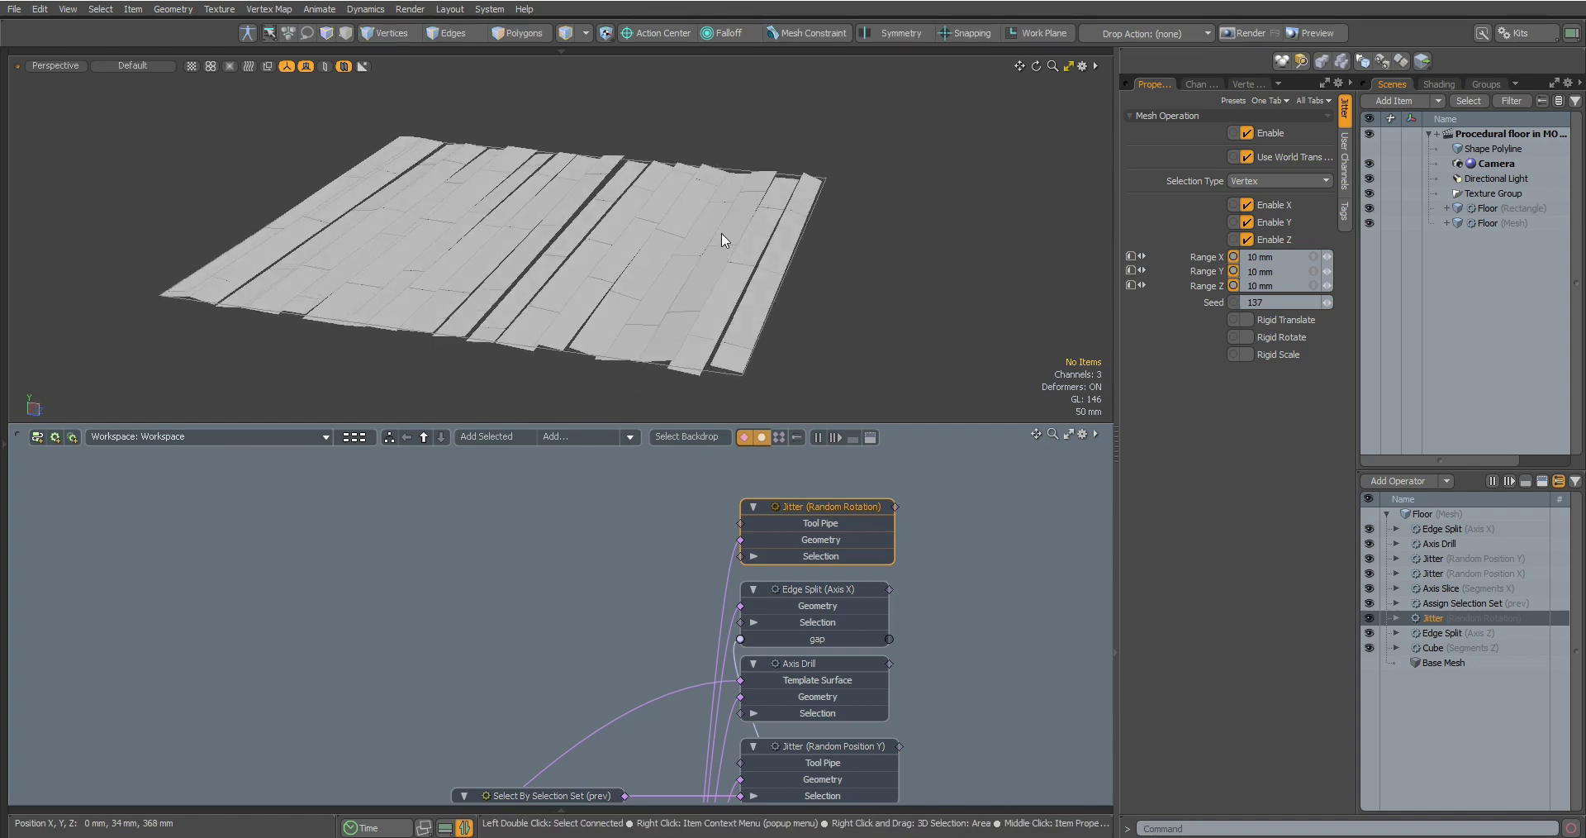
click(1246, 336)
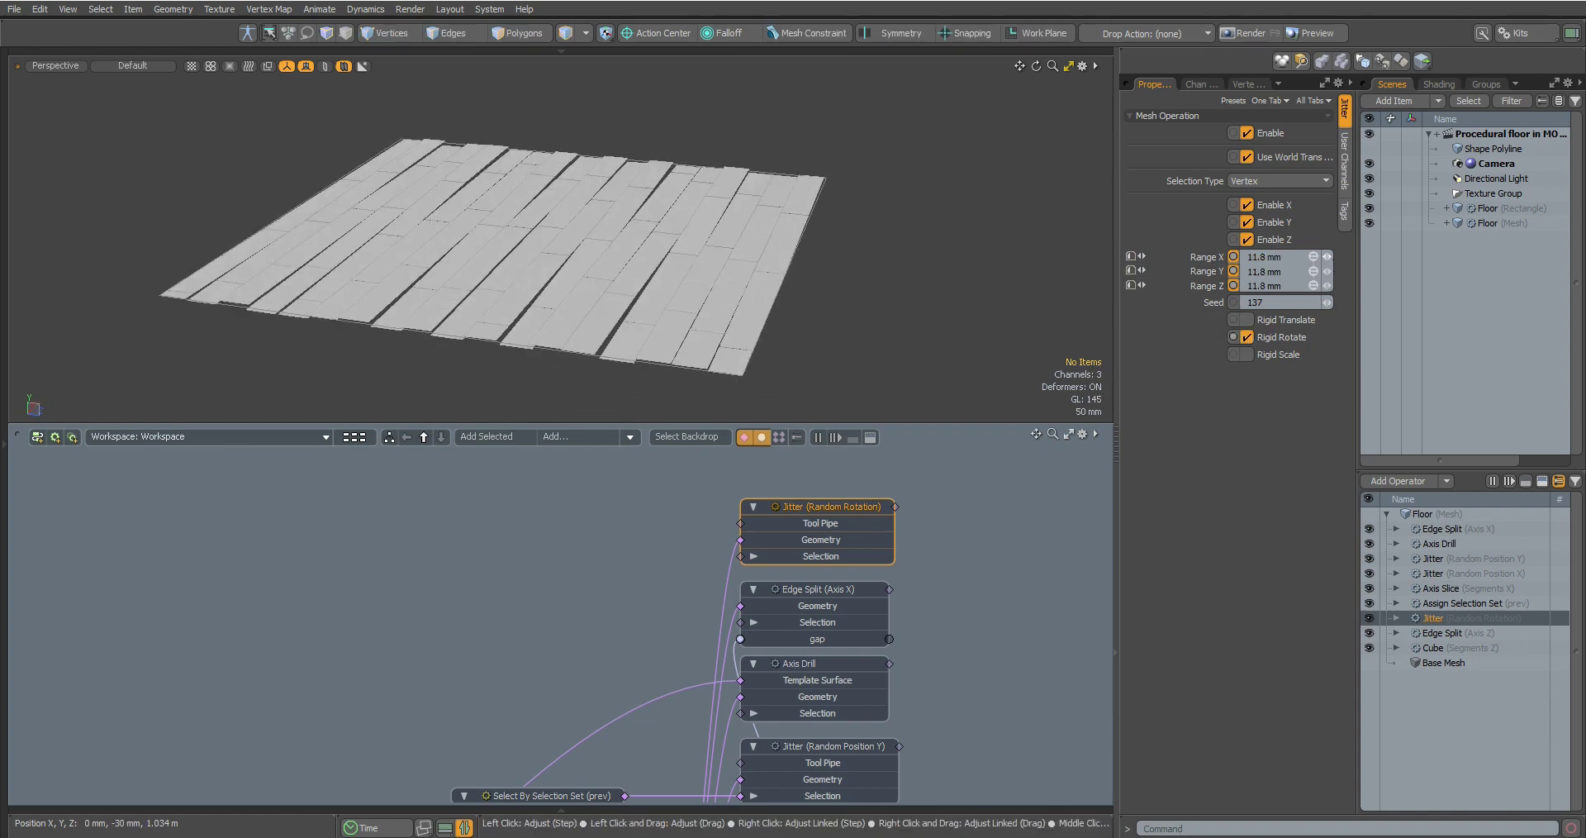
Raise the rotation jitter's ranges to 47.9 mm and move the operator to the head of the floor mesh's operator stack.
drag(1327, 256, 1364, 256)
alt+drag(967, 236, 756, 200)
drag(1431, 617, 1425, 522)
alt+drag(810, 248, 754, 295)
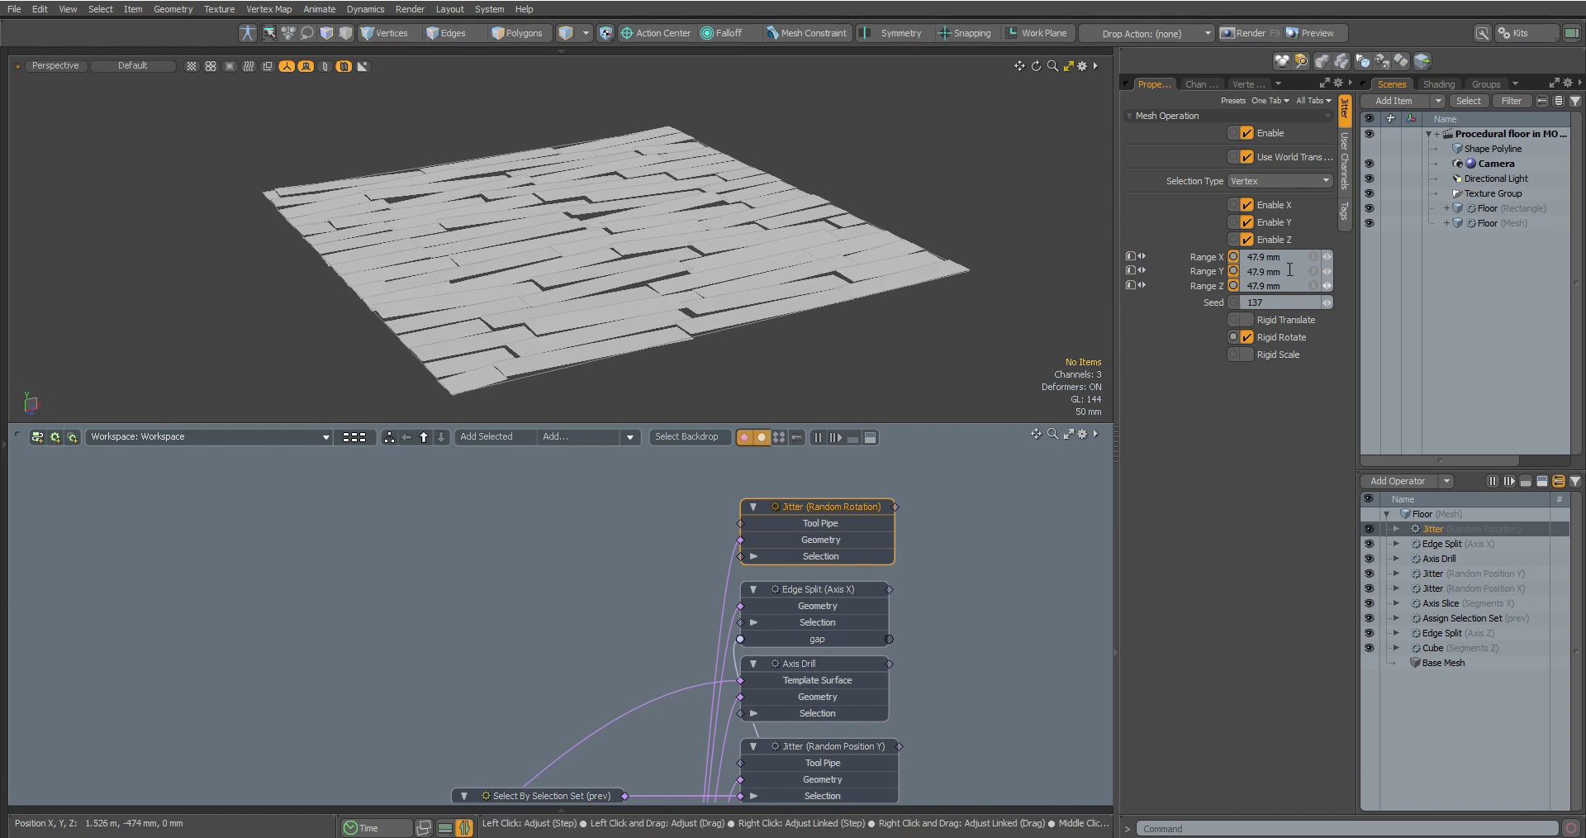
Return all three ranges of the Random Rotation jitter to 10 mm.
click(1316, 261)
text(10)
key(Return)
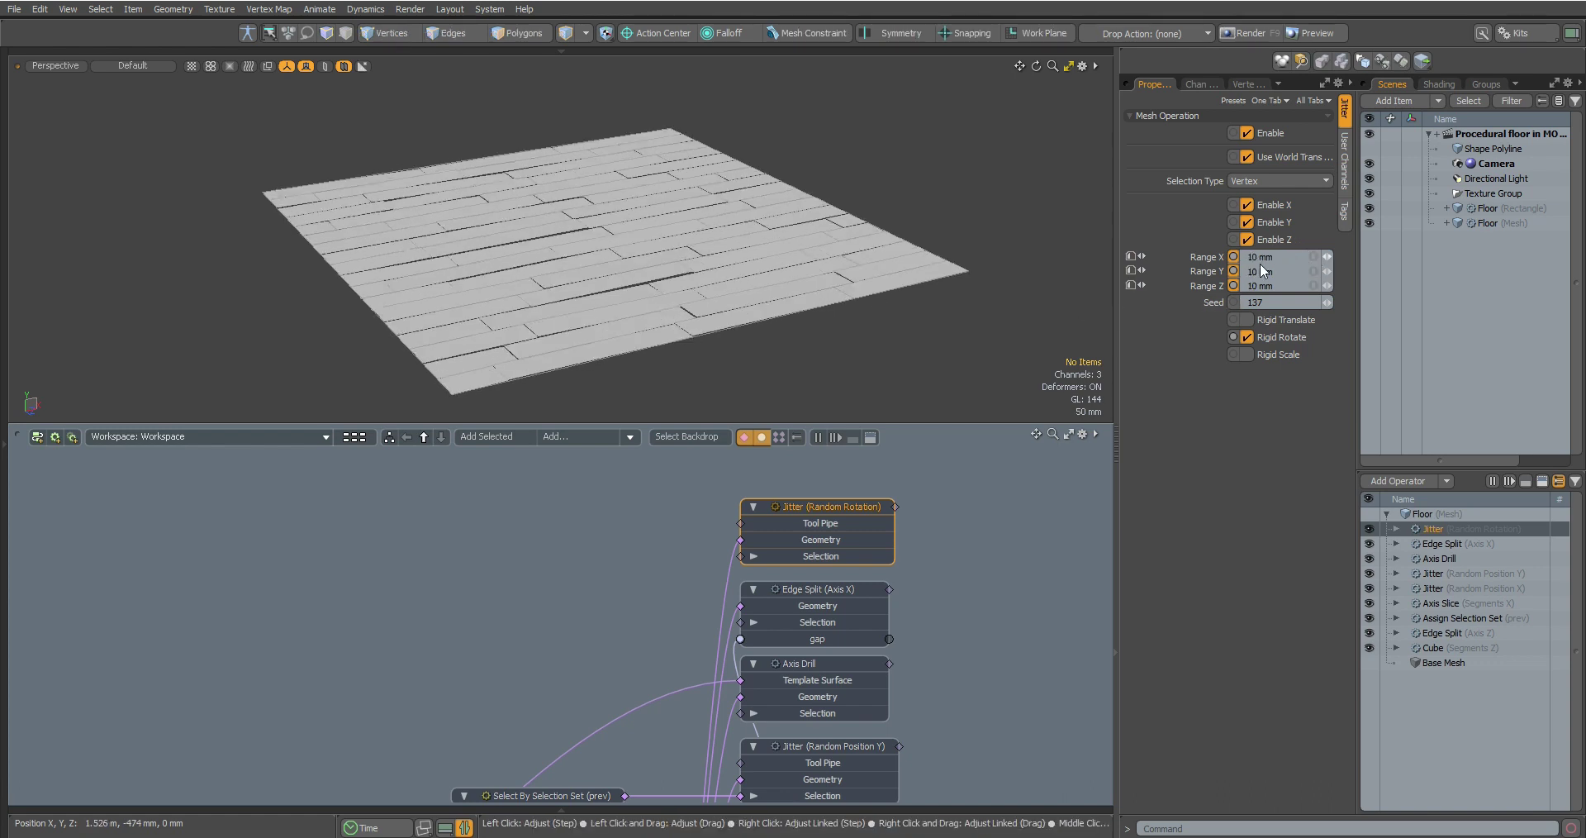
Add a Create UV Map operation above Jitter (Random Rotation), name it "Create UV Map (Atlas)" and set its projection type to Atlas.
click(592, 435)
text(Creat)
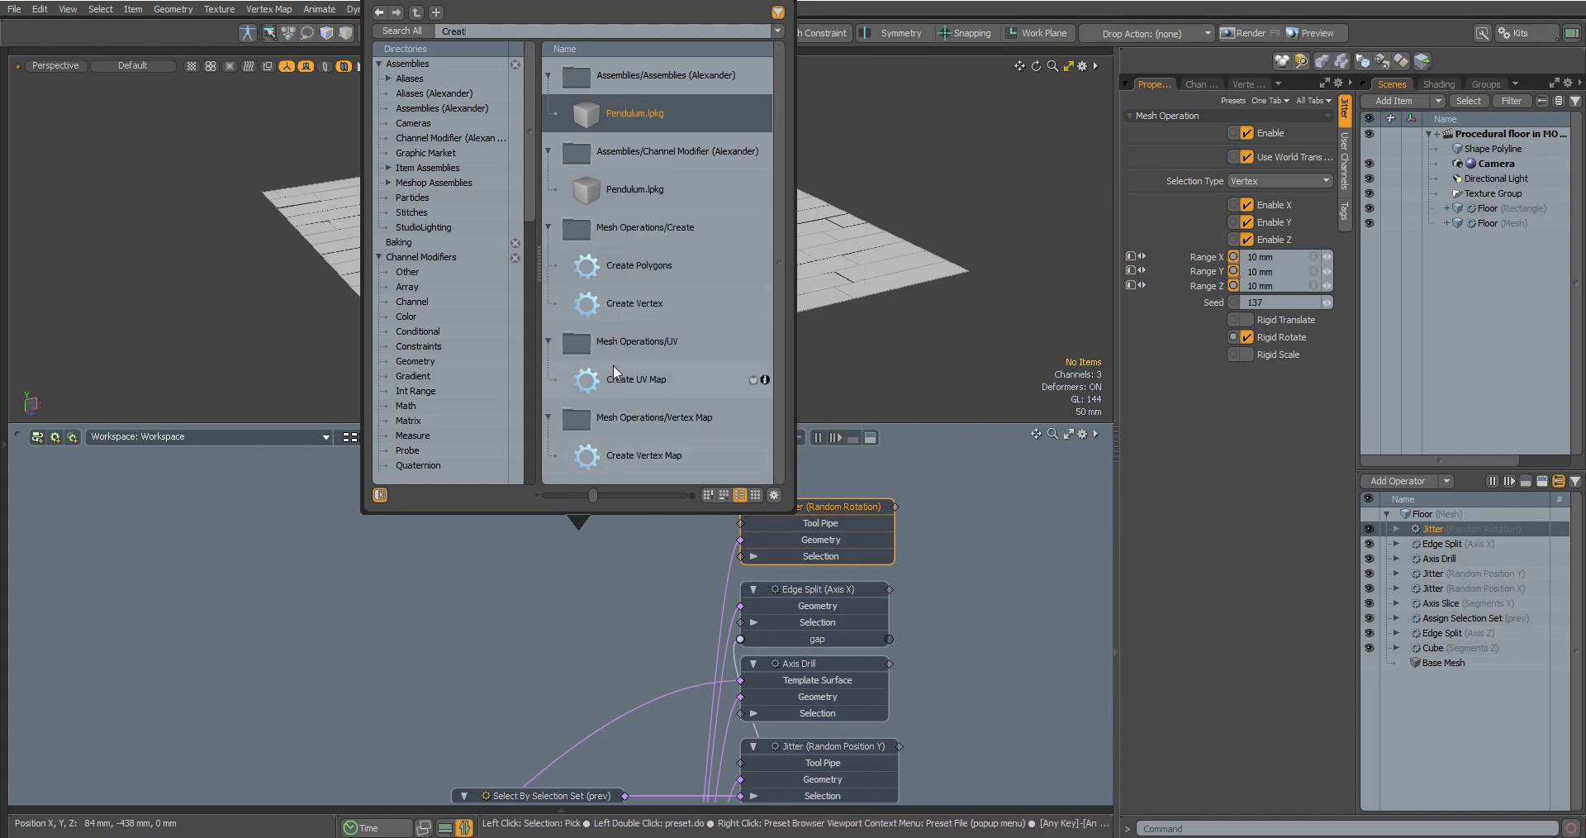
drag(616, 365, 923, 475)
middle_drag(952, 457, 947, 574)
drag(980, 602, 803, 546)
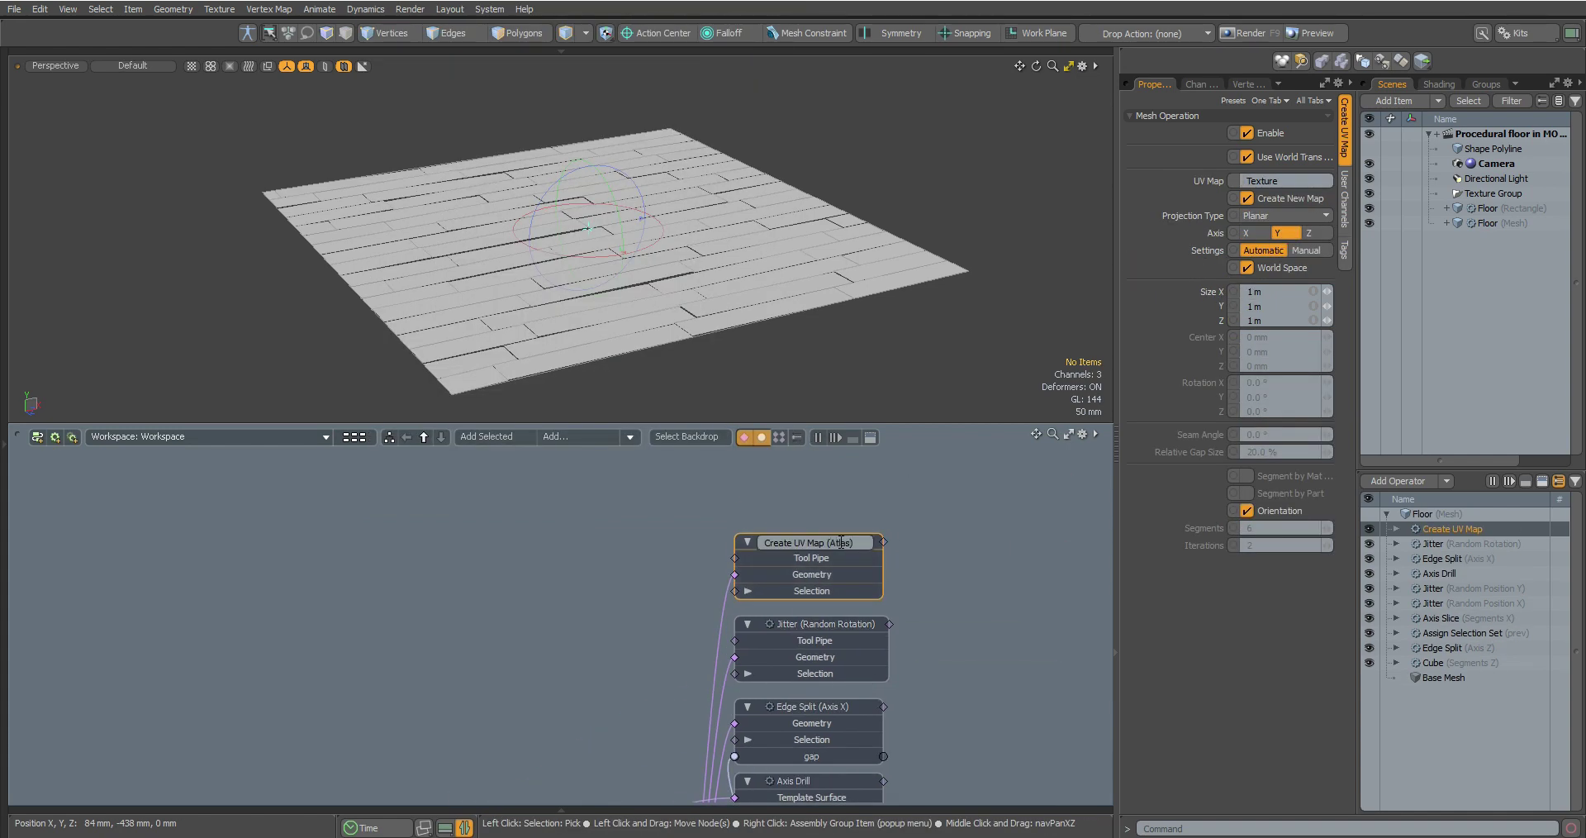
click(1290, 216)
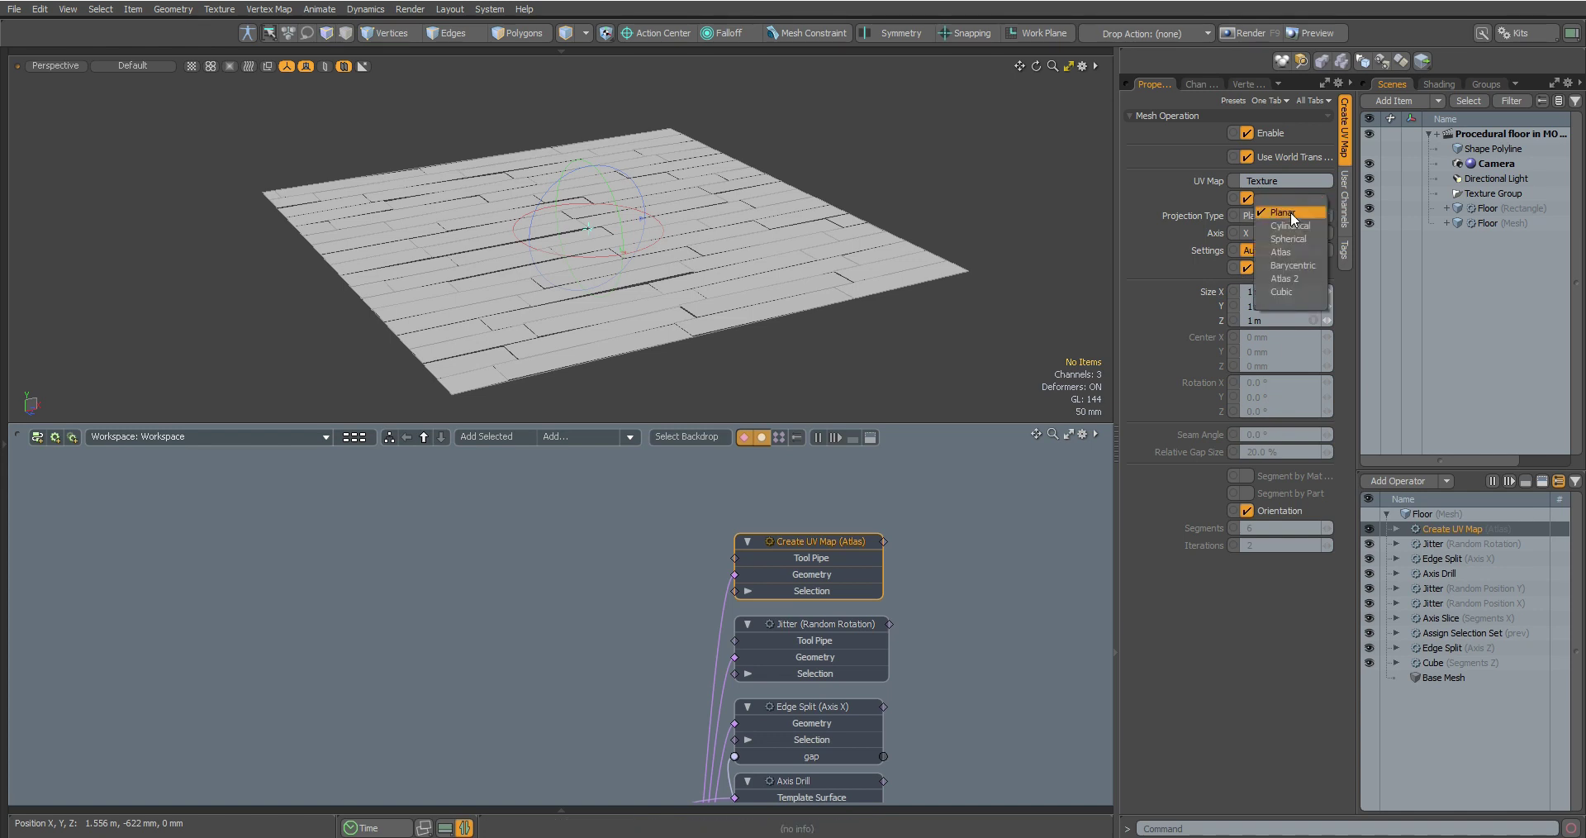
click(1281, 255)
Inspect the floor mesh's Texture UV map in a UV view beside the model and close that view again.
click(184, 50)
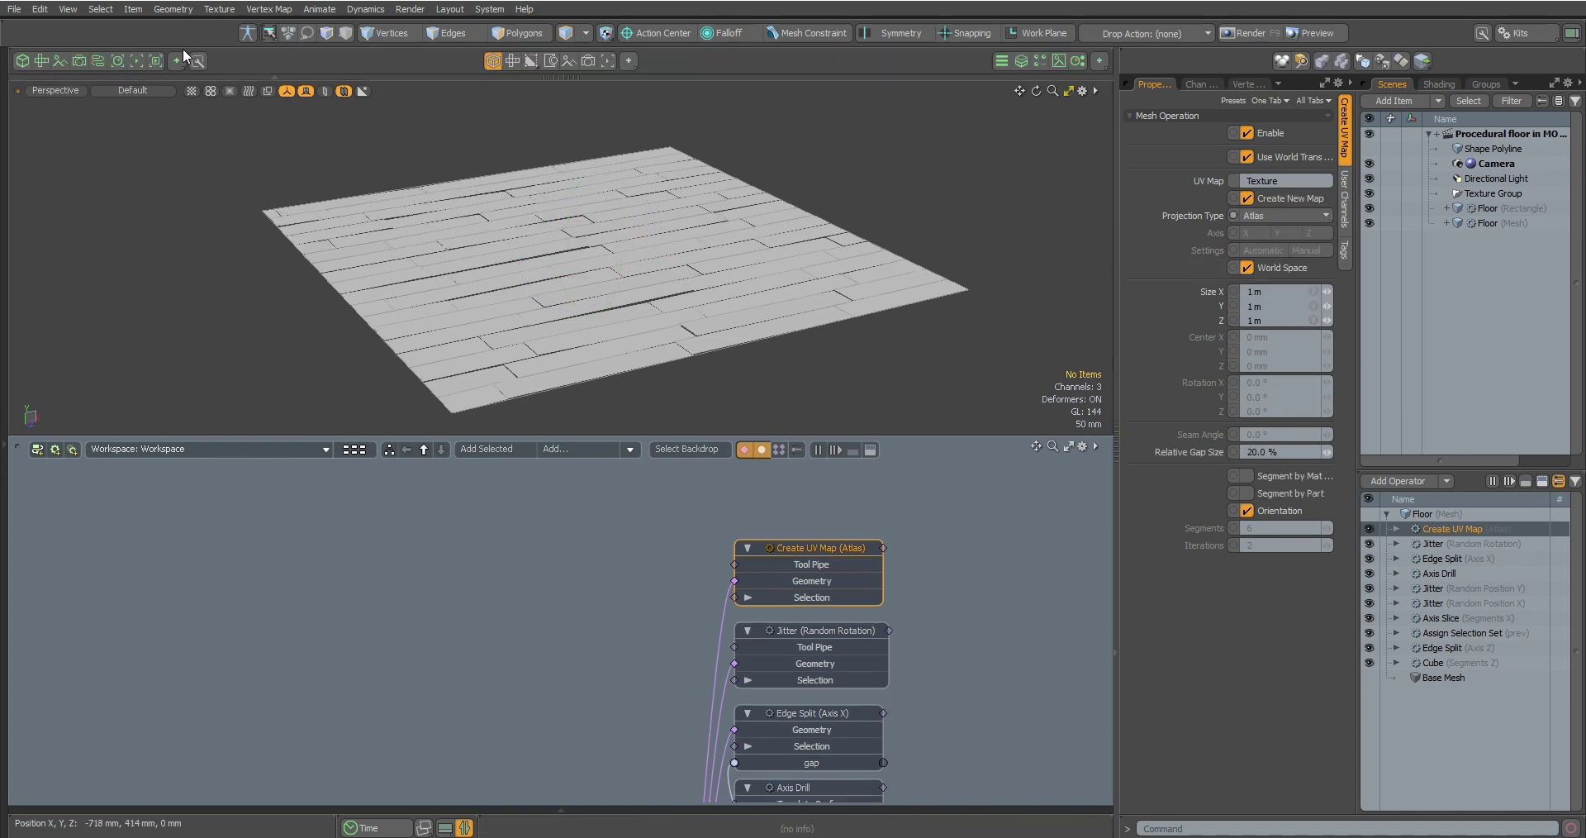
click(40, 61)
click(776, 269)
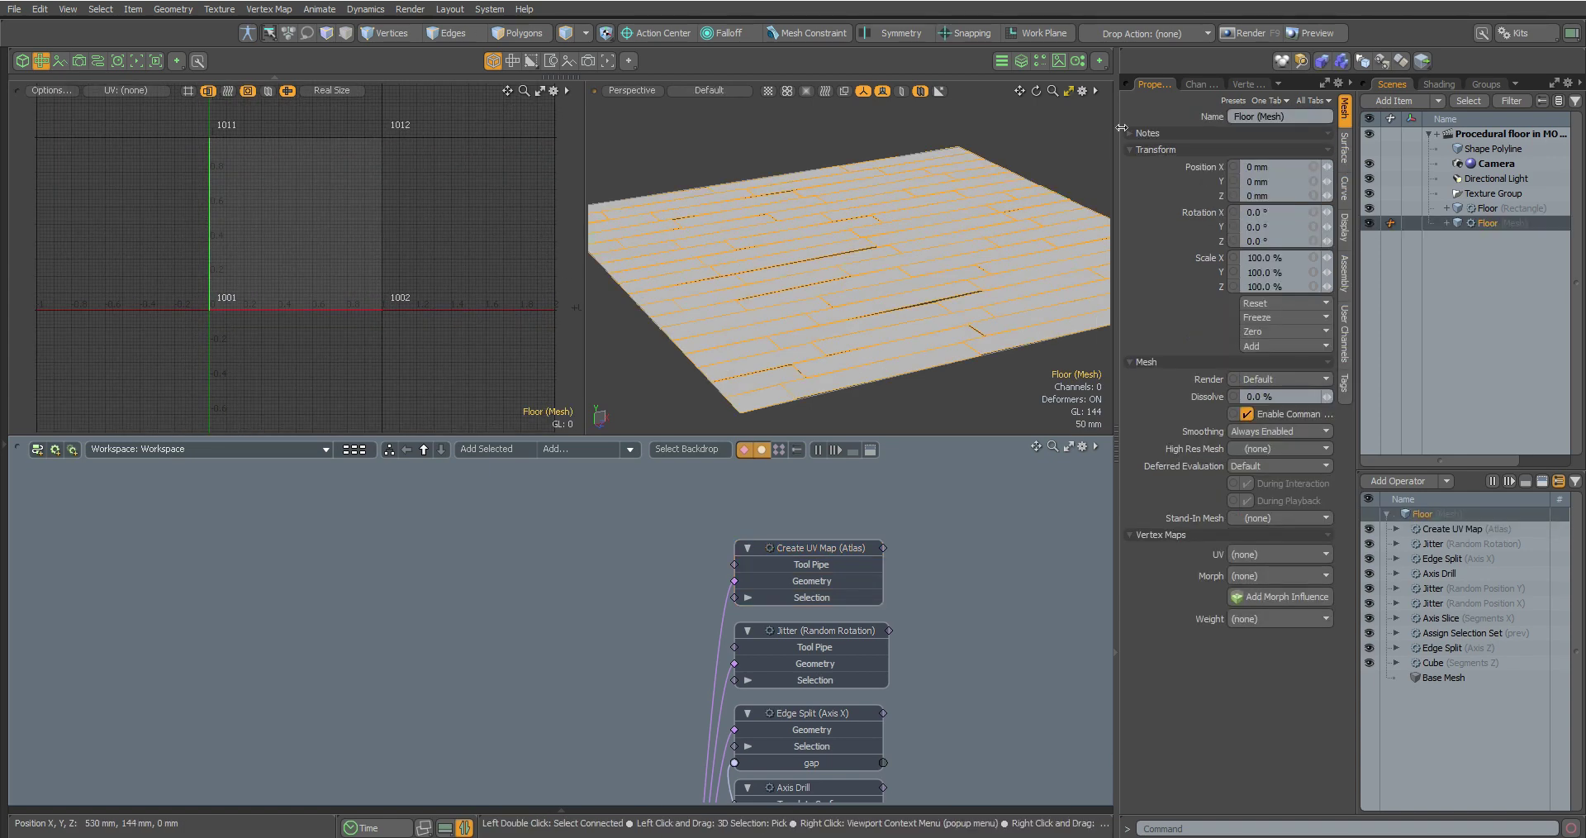
click(1241, 83)
click(1130, 131)
scroll(311, 179, up, 3)
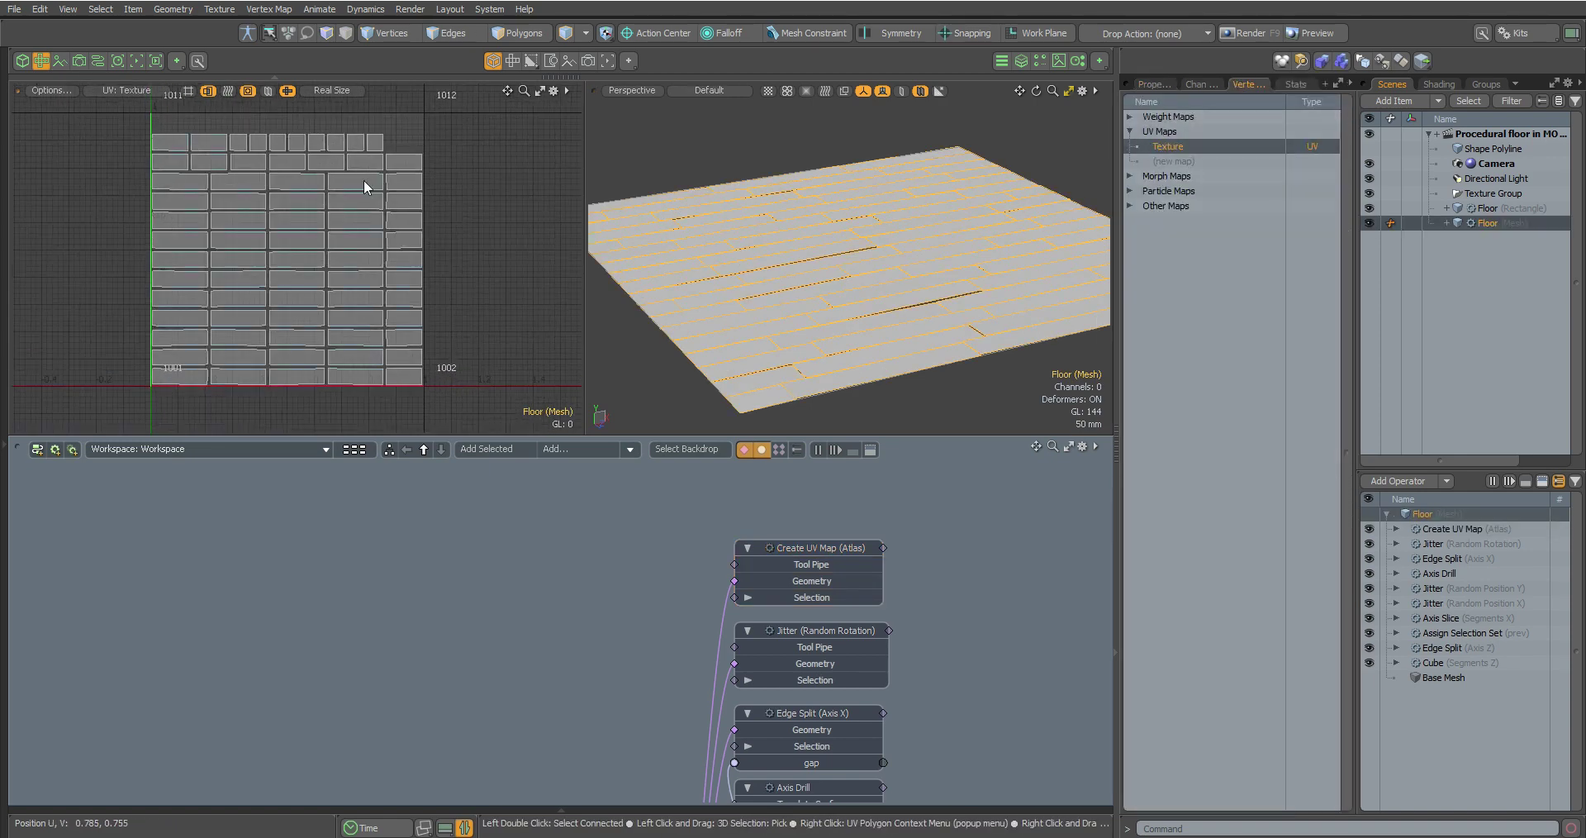
key(3)
mouse_move(364, 180)
mouse_down()
mouse_move(390, 392)
mouse_move(187, 155)
mouse_move(405, 162)
mouse_up()
key(Escape)
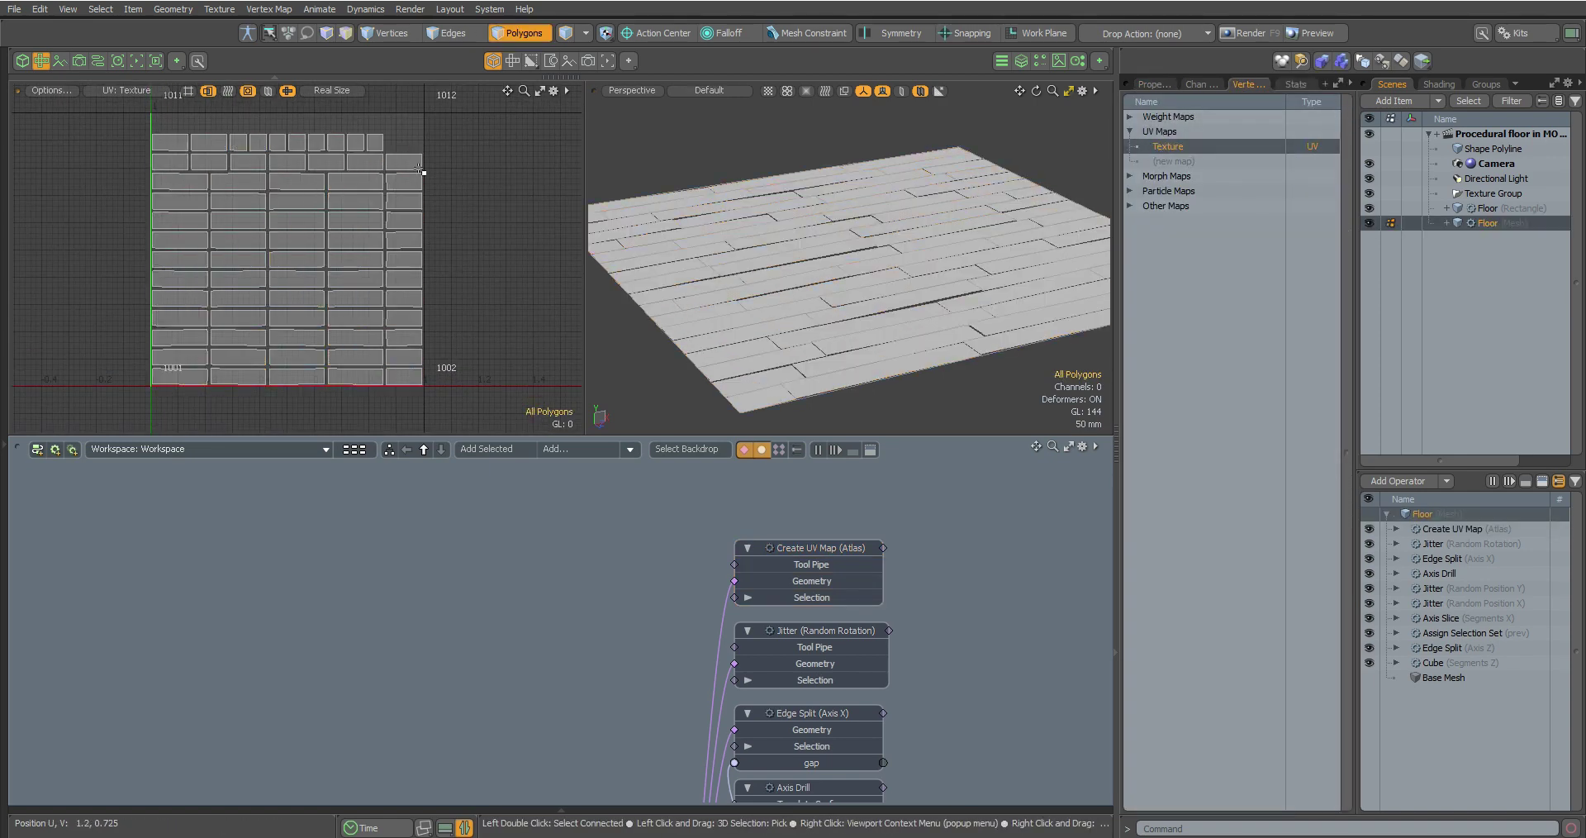
click(42, 62)
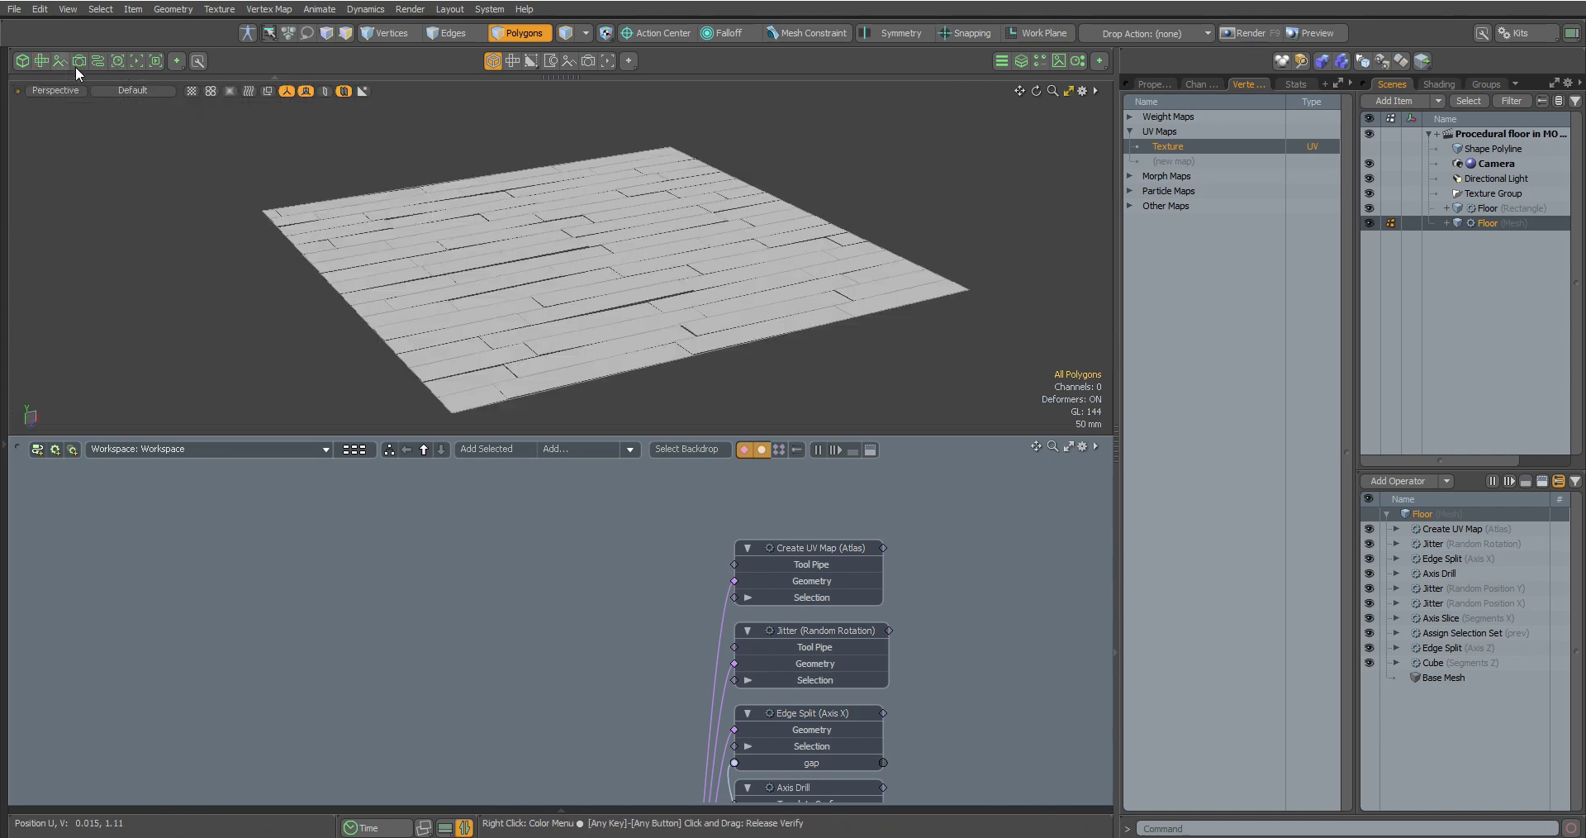
click(108, 76)
scroll(567, 205, down, 2)
alt+drag(572, 240, 628, 232)
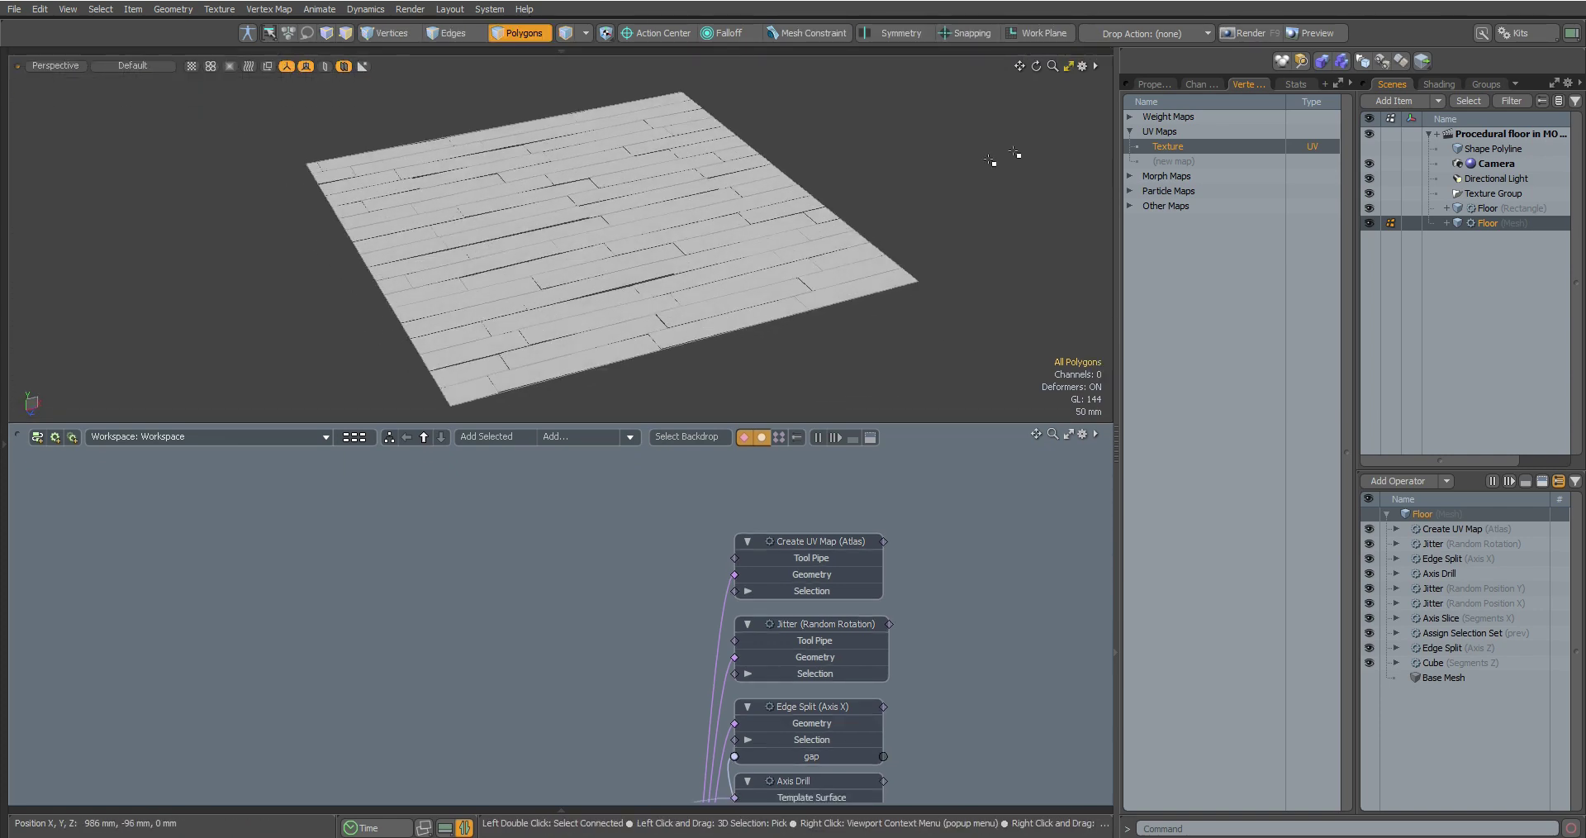
Add an Edge Bevel operation to the floor mesh above Create UV Map (Atlas).
click(1154, 85)
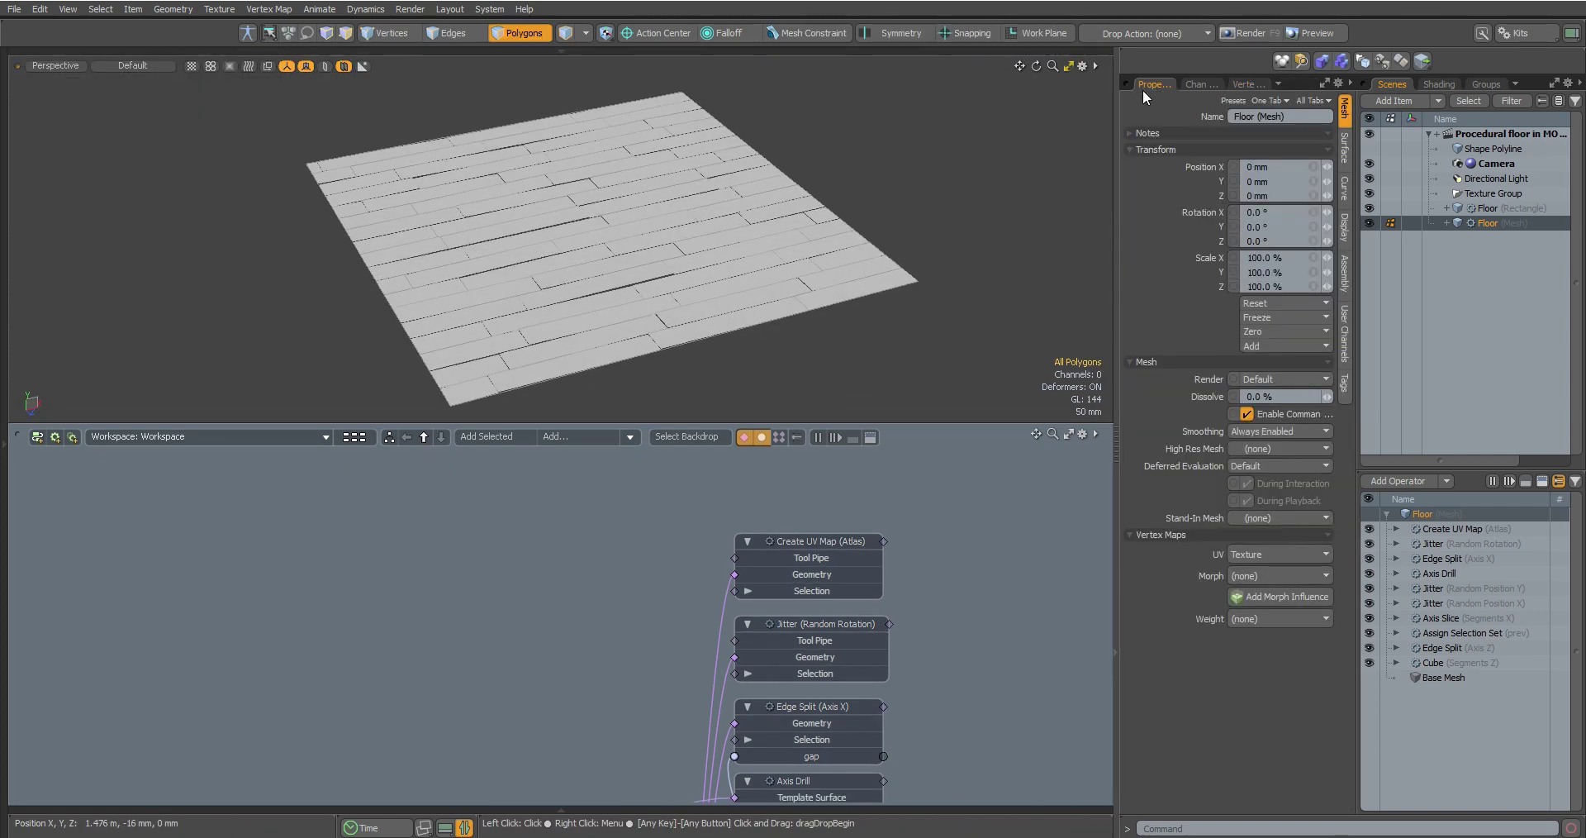
click(582, 438)
text(edge)
click(616, 233)
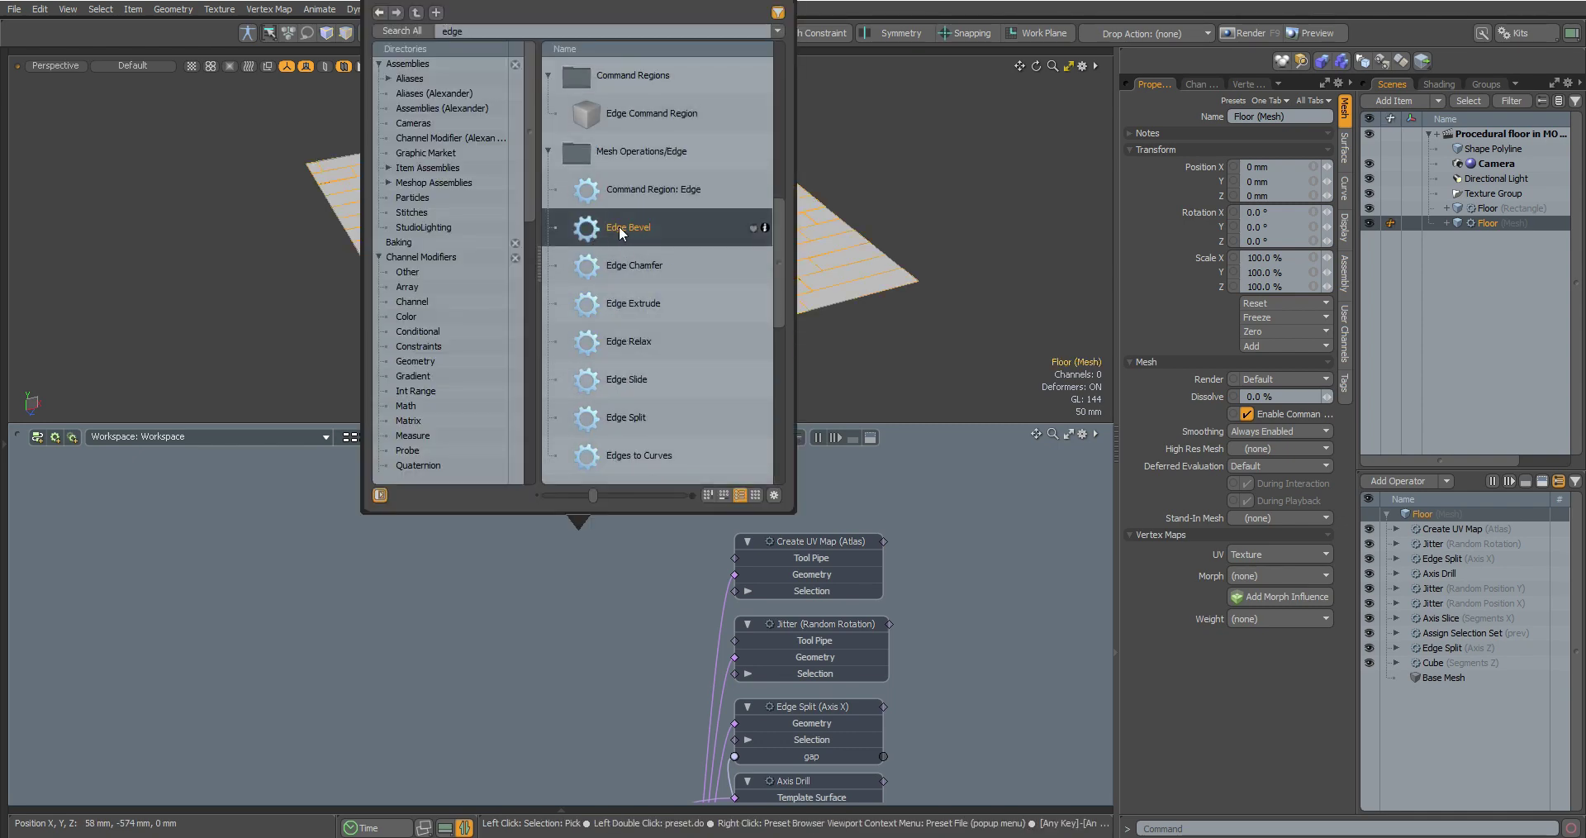
drag(838, 485, 840, 487)
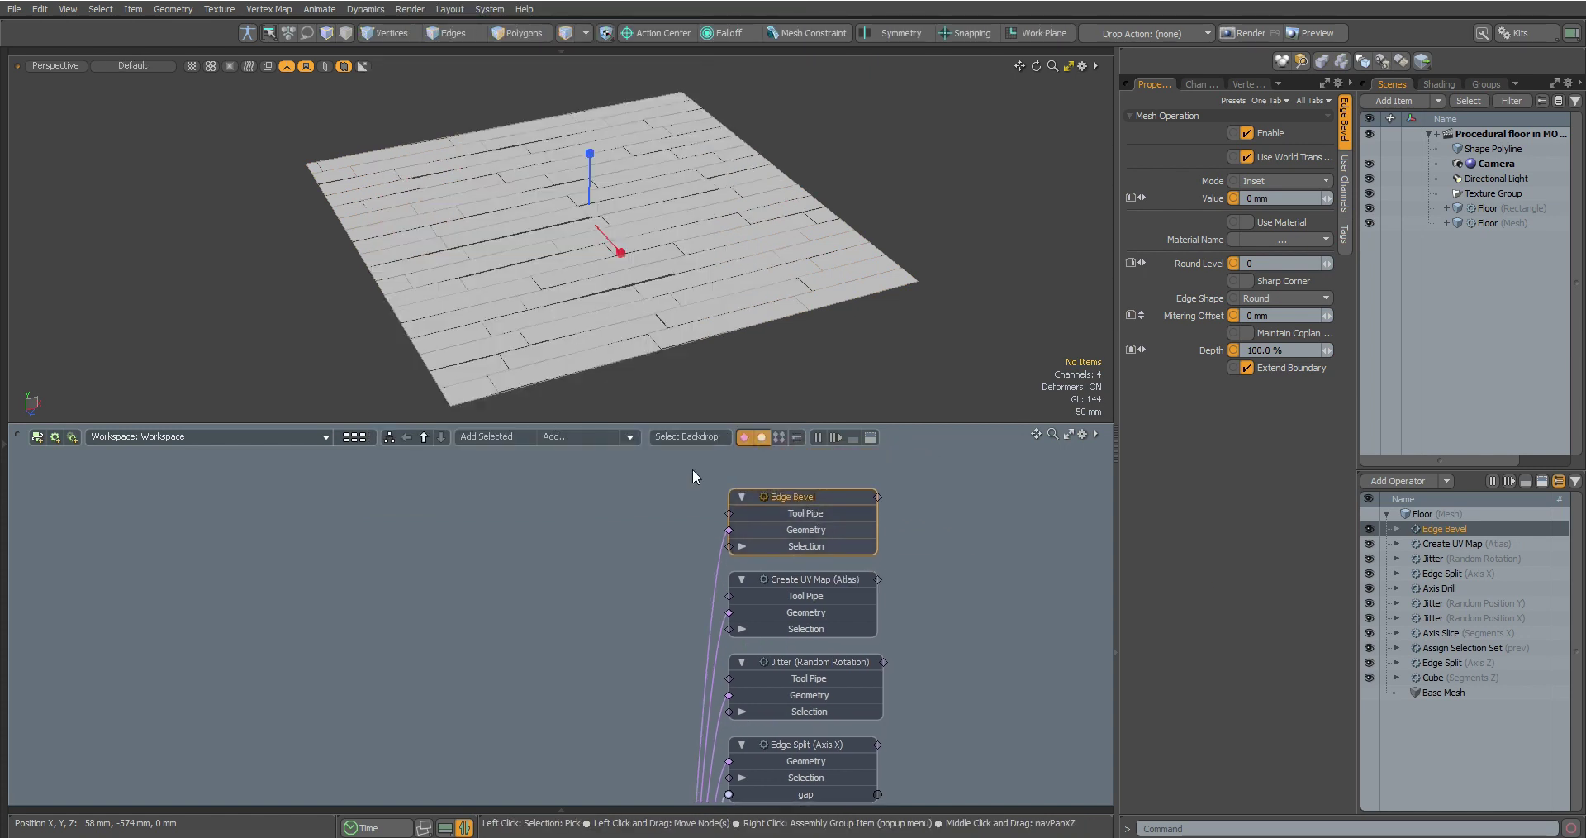
Add a Select By Border node feeding the Edge Bevel's selection and display the bevel's properties.
click(594, 440)
text(bord)
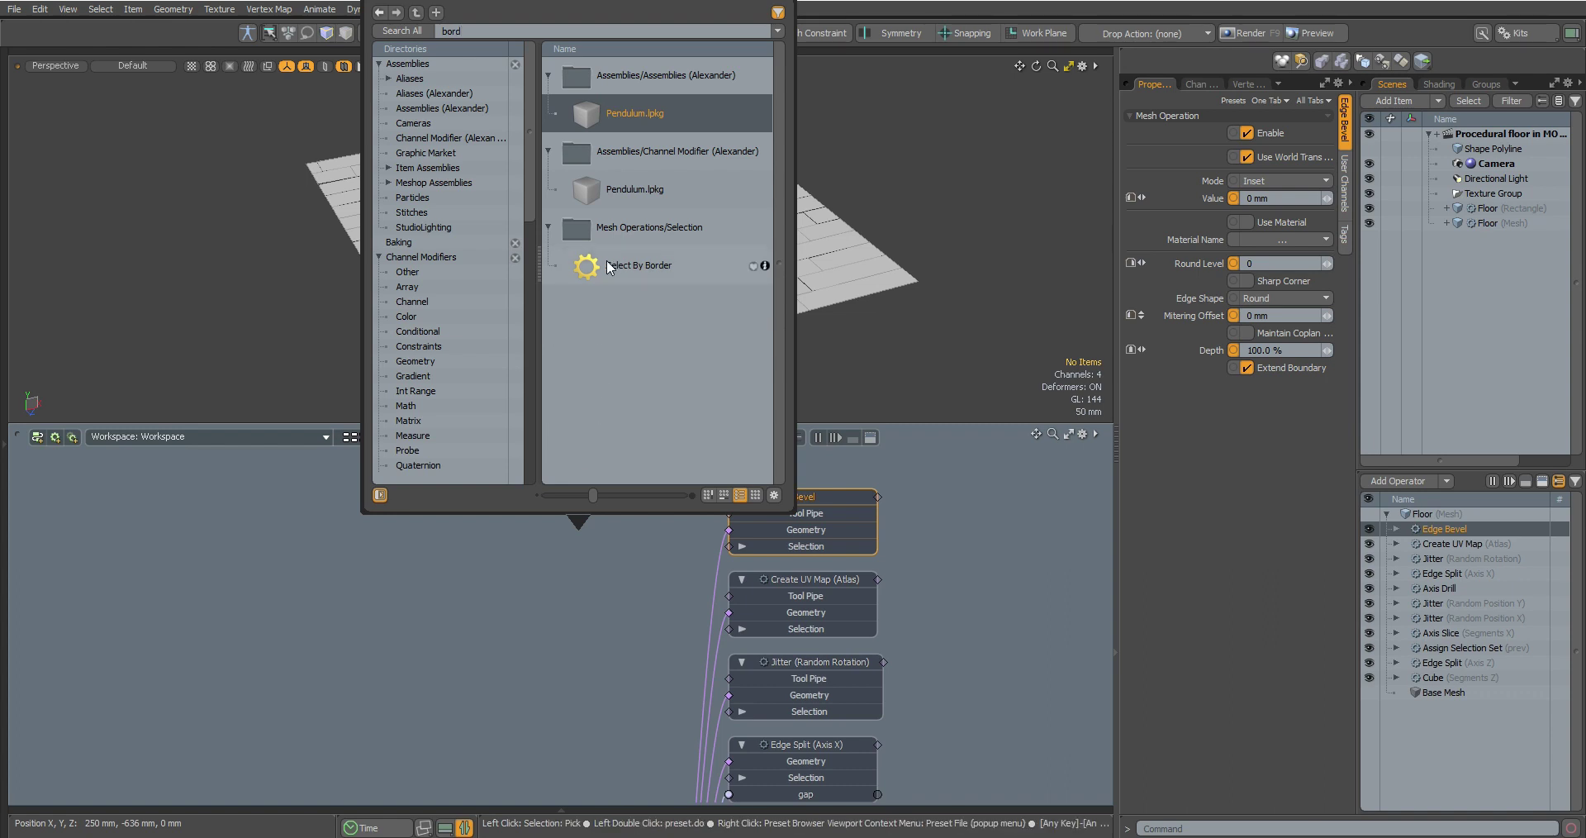
drag(586, 265, 632, 539)
click(812, 492)
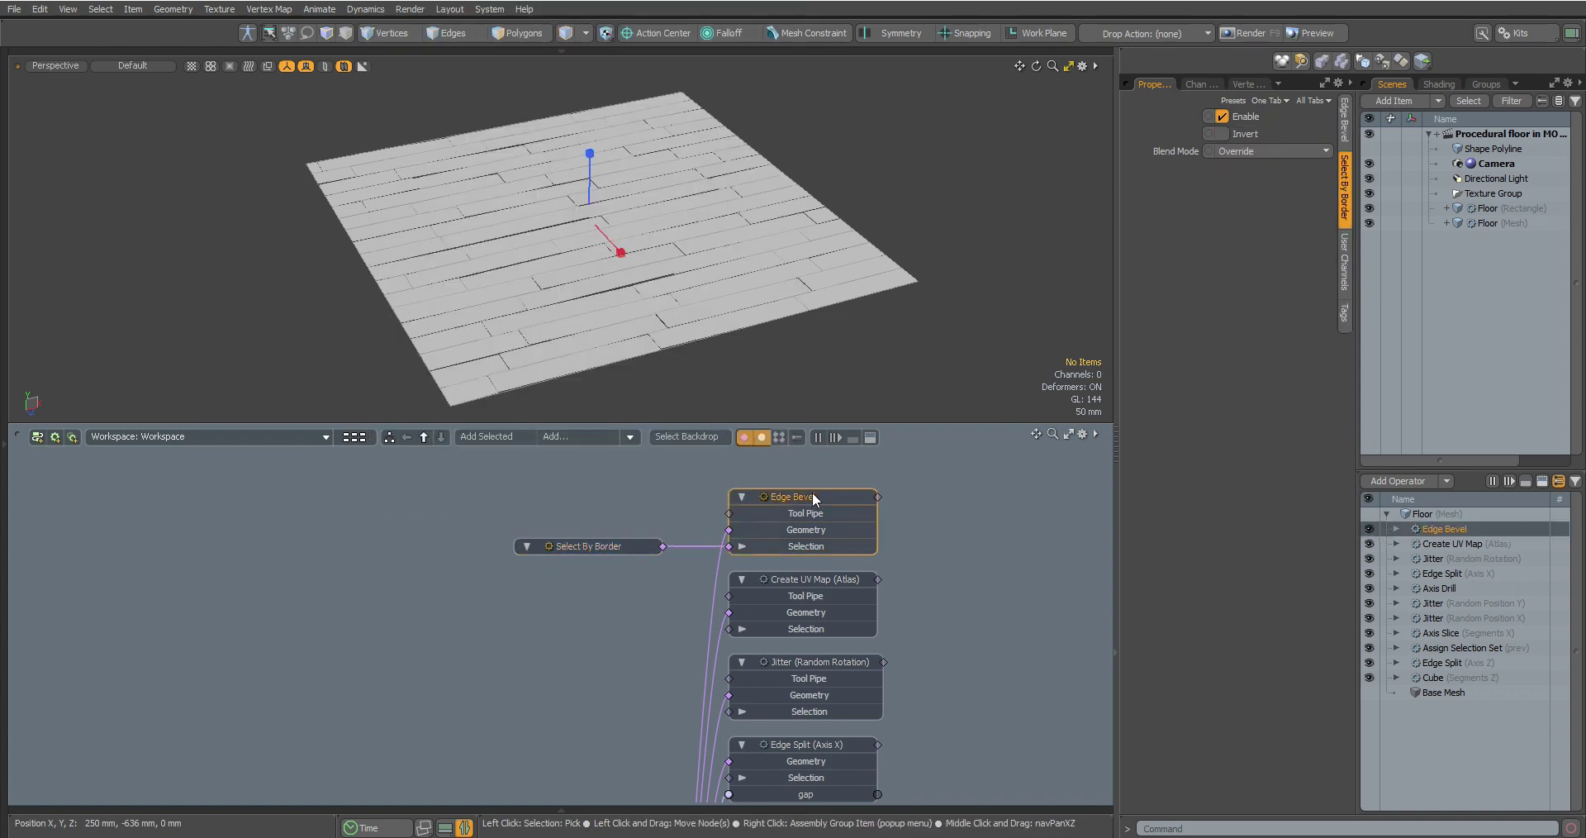
click(1345, 121)
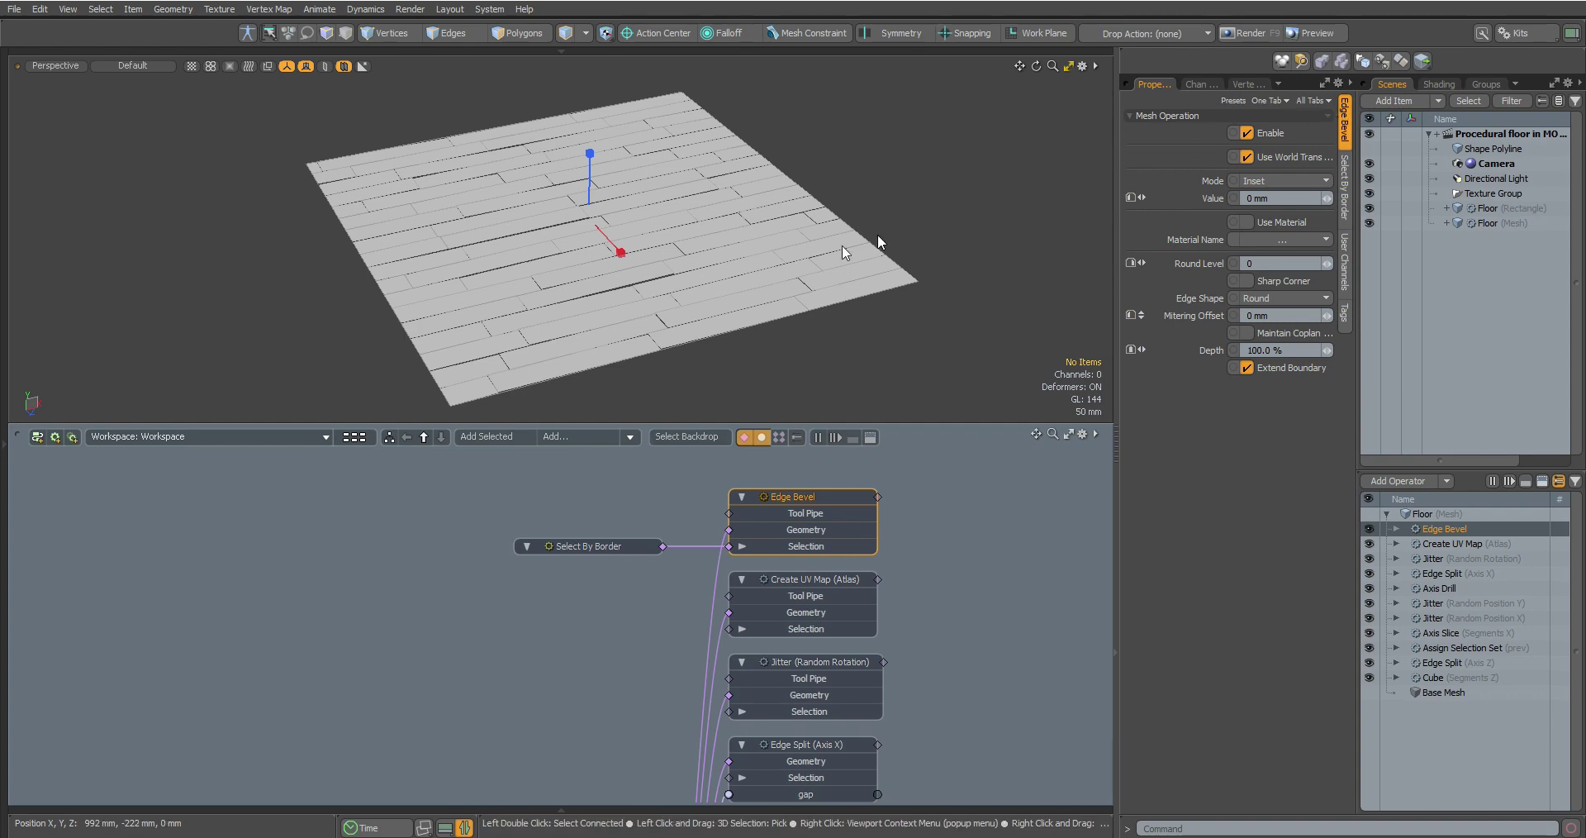
Set the Edge Bevel's mitering offset to 1 mm.
scroll(624, 213, up, 8)
alt+drag(624, 206, 686, 254)
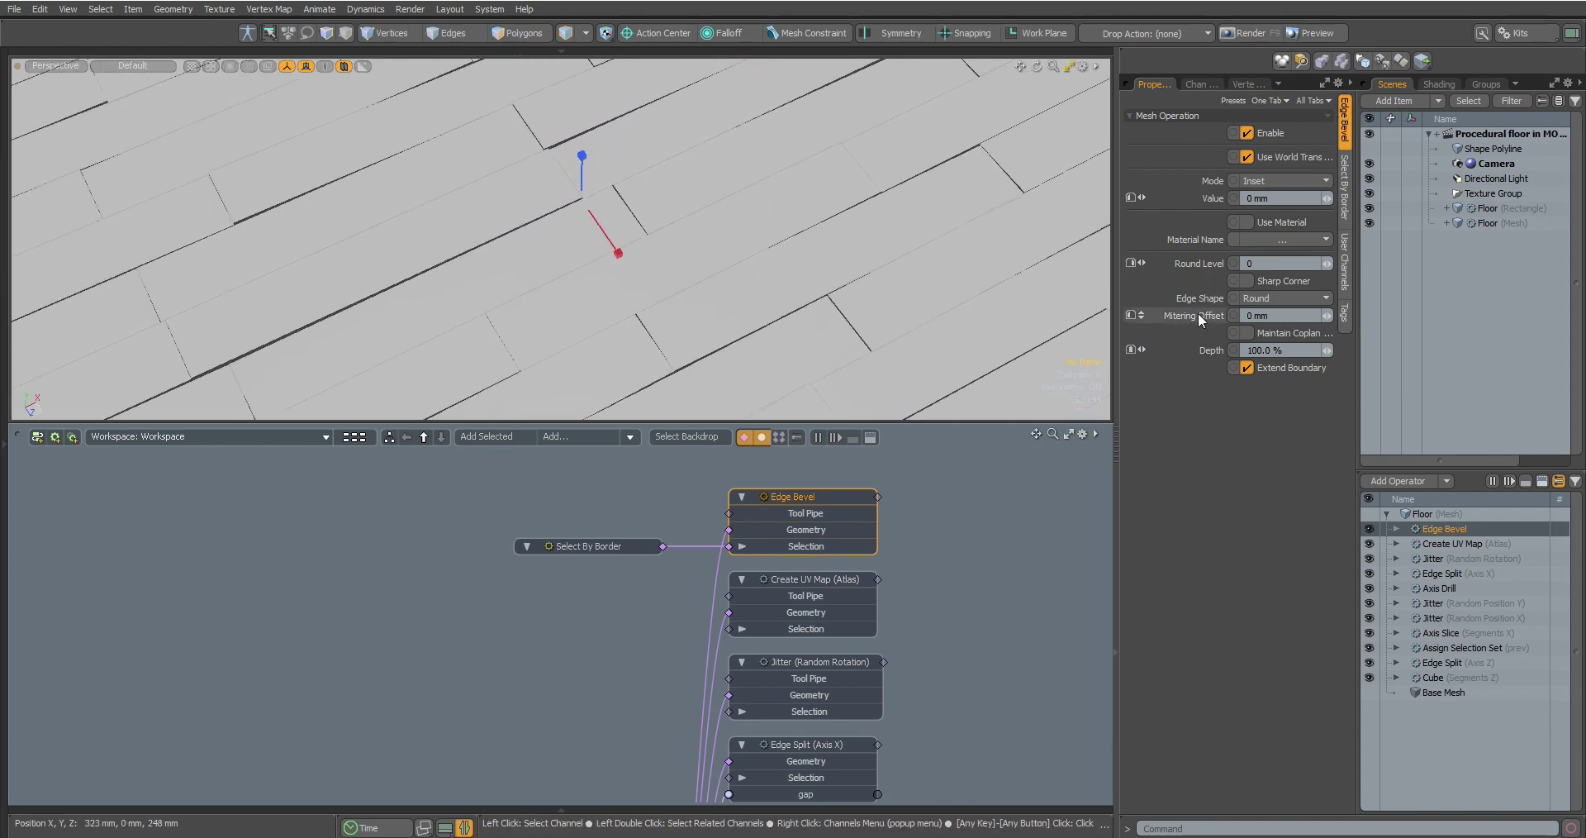
drag(1328, 315, 1346, 316)
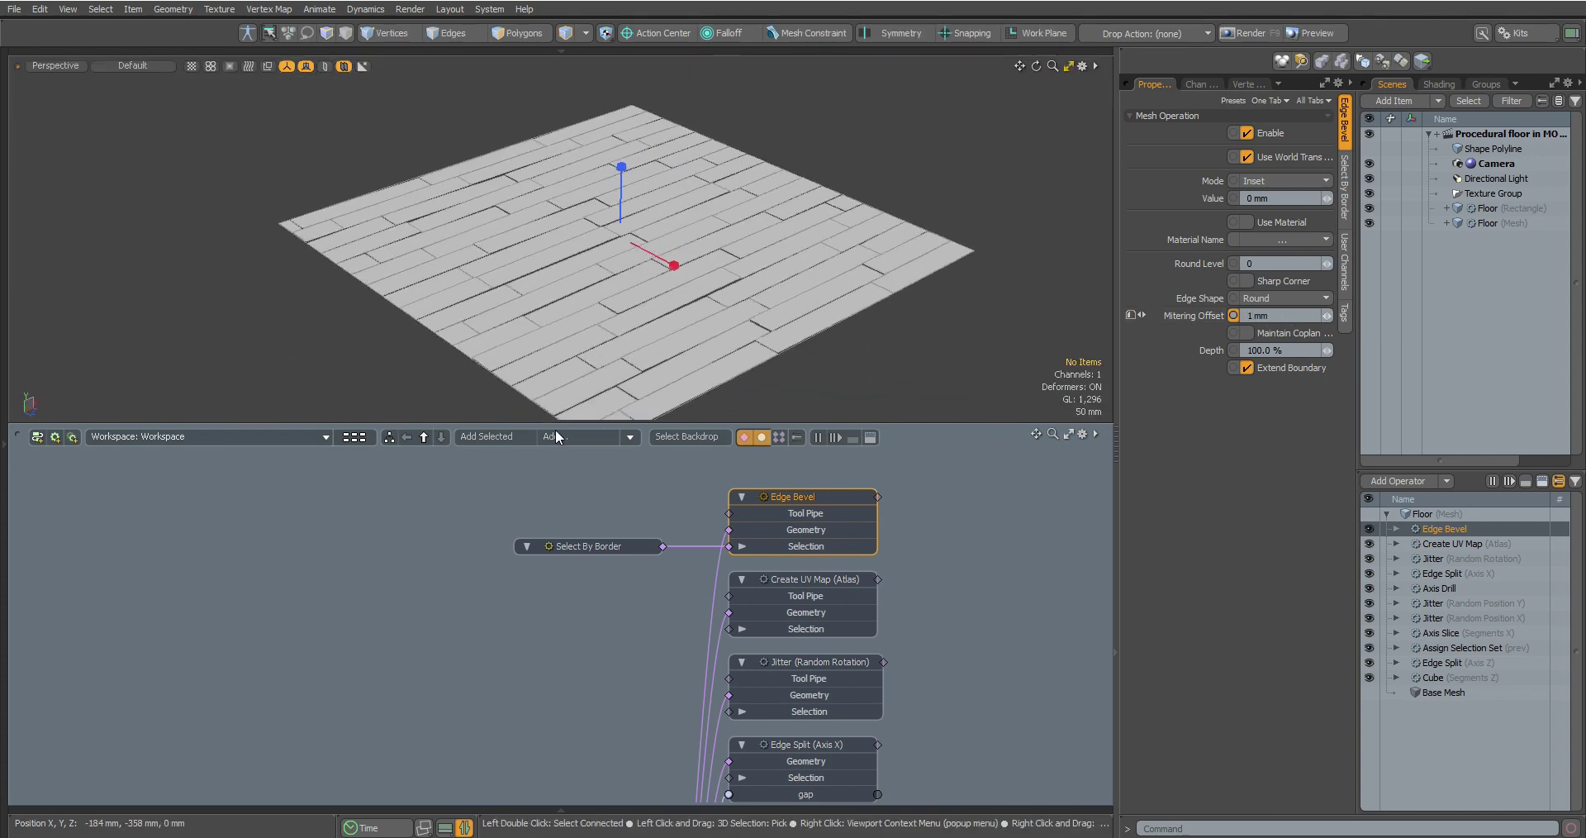
Add a Thicken operation above Edge Bevel with an 8 mm offset and a maximum smoothing angle of 179°.
click(556, 436)
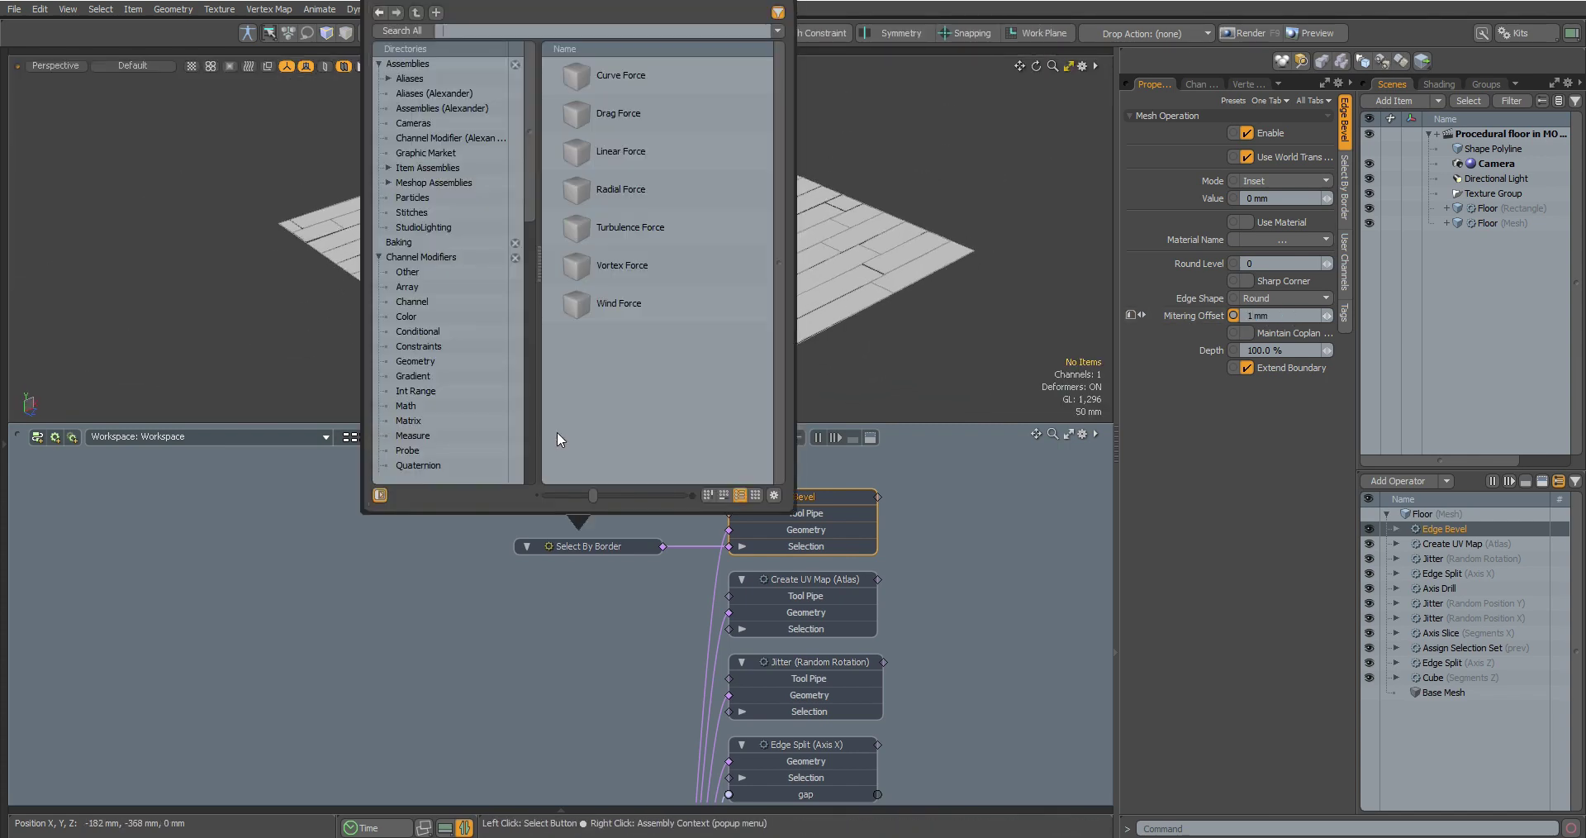
text(thi)
drag(589, 264, 929, 578)
text(179)
click(1256, 181)
text(10)
key(Return)
ctrl+alt+drag(674, 331, 722, 324)
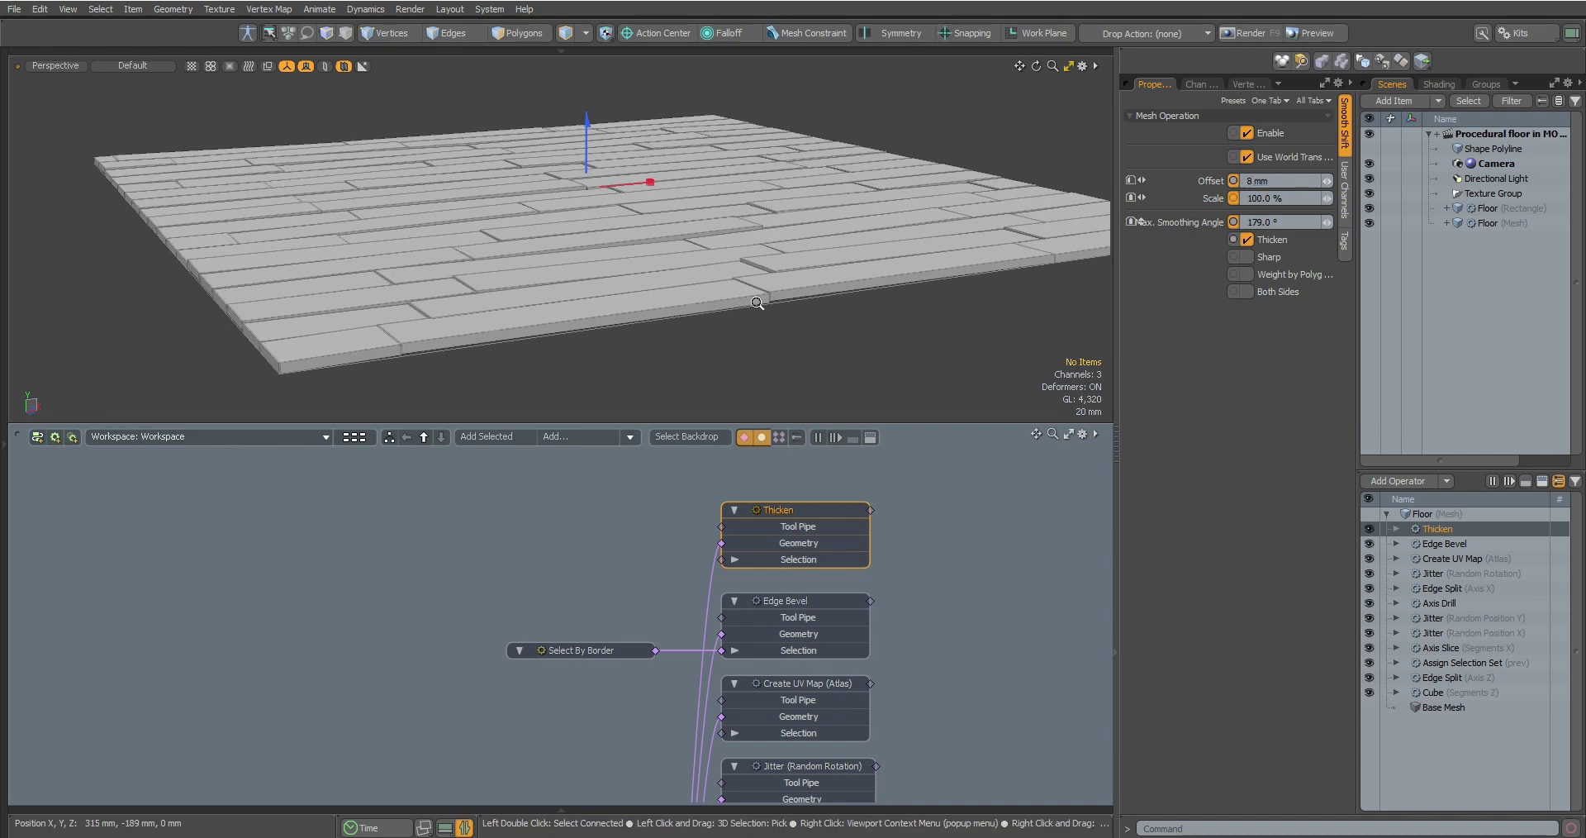
ctrl+alt+drag(753, 301, 653, 314)
alt+drag(653, 314, 649, 360)
Add a Vertex Bevel operation above Rectangle (Polyline) on the Floor (Rectangle) mesh.
alt+shift+drag(503, 595, 593, 494)
alt+shift+drag(494, 687, 627, 523)
alt+shift+drag(562, 727, 587, 509)
click(344, 665)
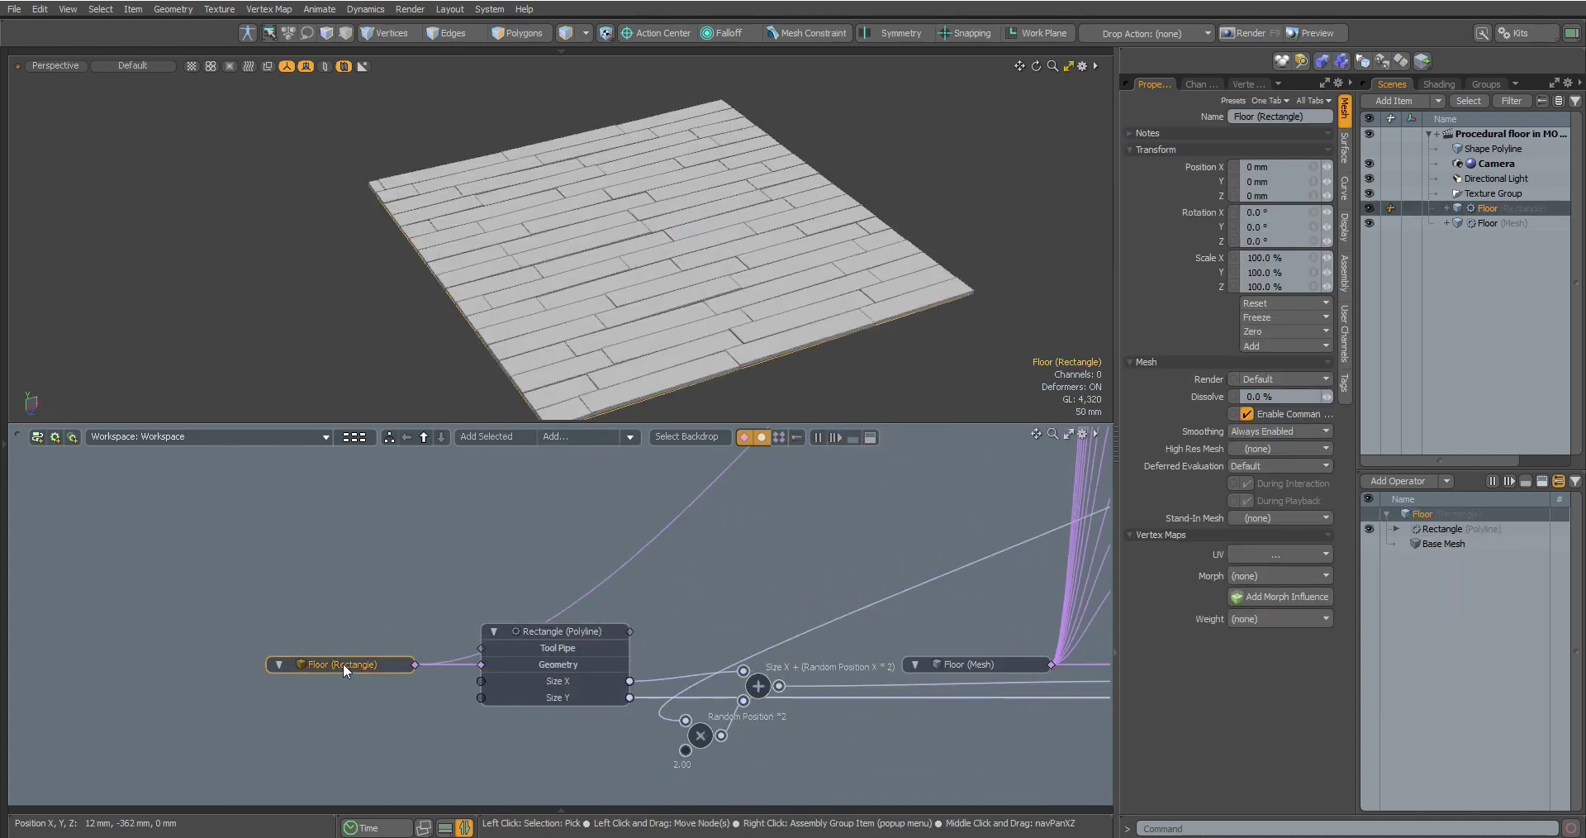
click(569, 436)
text(verte)
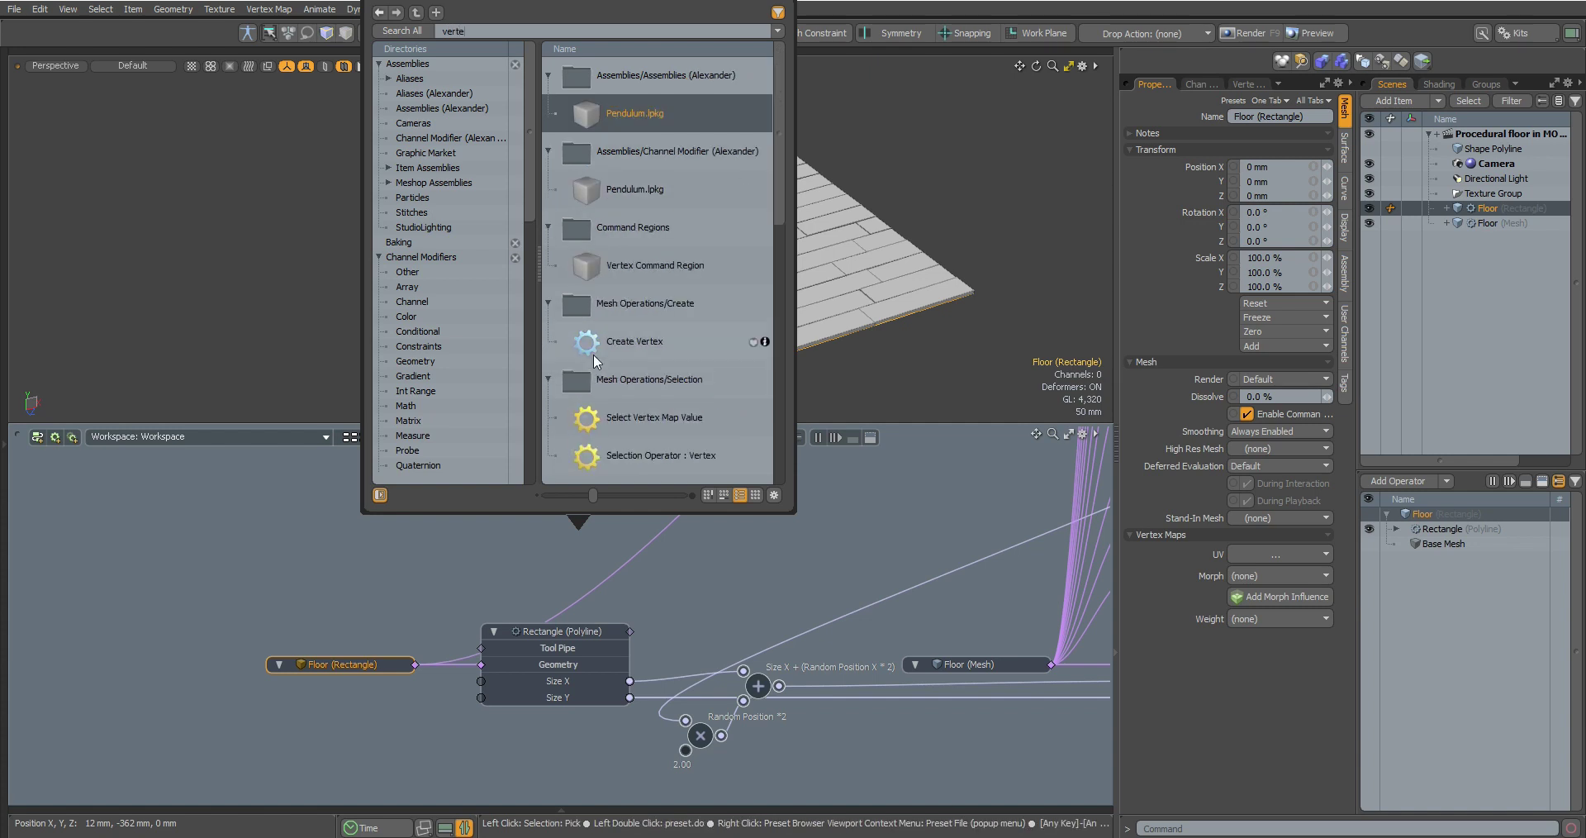
scroll(597, 361, down, 5)
drag(603, 219, 537, 538)
Round the floor's corners by setting the Vertex Bevel's inset to 125.6 mm and its round level to 6.
drag(1327, 180, 1347, 180)
scroll(602, 301, up, 1)
mouse_move(628, 380)
alt+shift+mouse_down()
mouse_move(602, 301)
mouse_move(616, 355)
alt+shift+mouse_up()
mouse_move(1327, 180)
mouse_down()
mouse_move(1363, 180)
mouse_move(1343, 180)
mouse_up()
drag(570, 537, 570, 545)
alt+drag(608, 380, 659, 297)
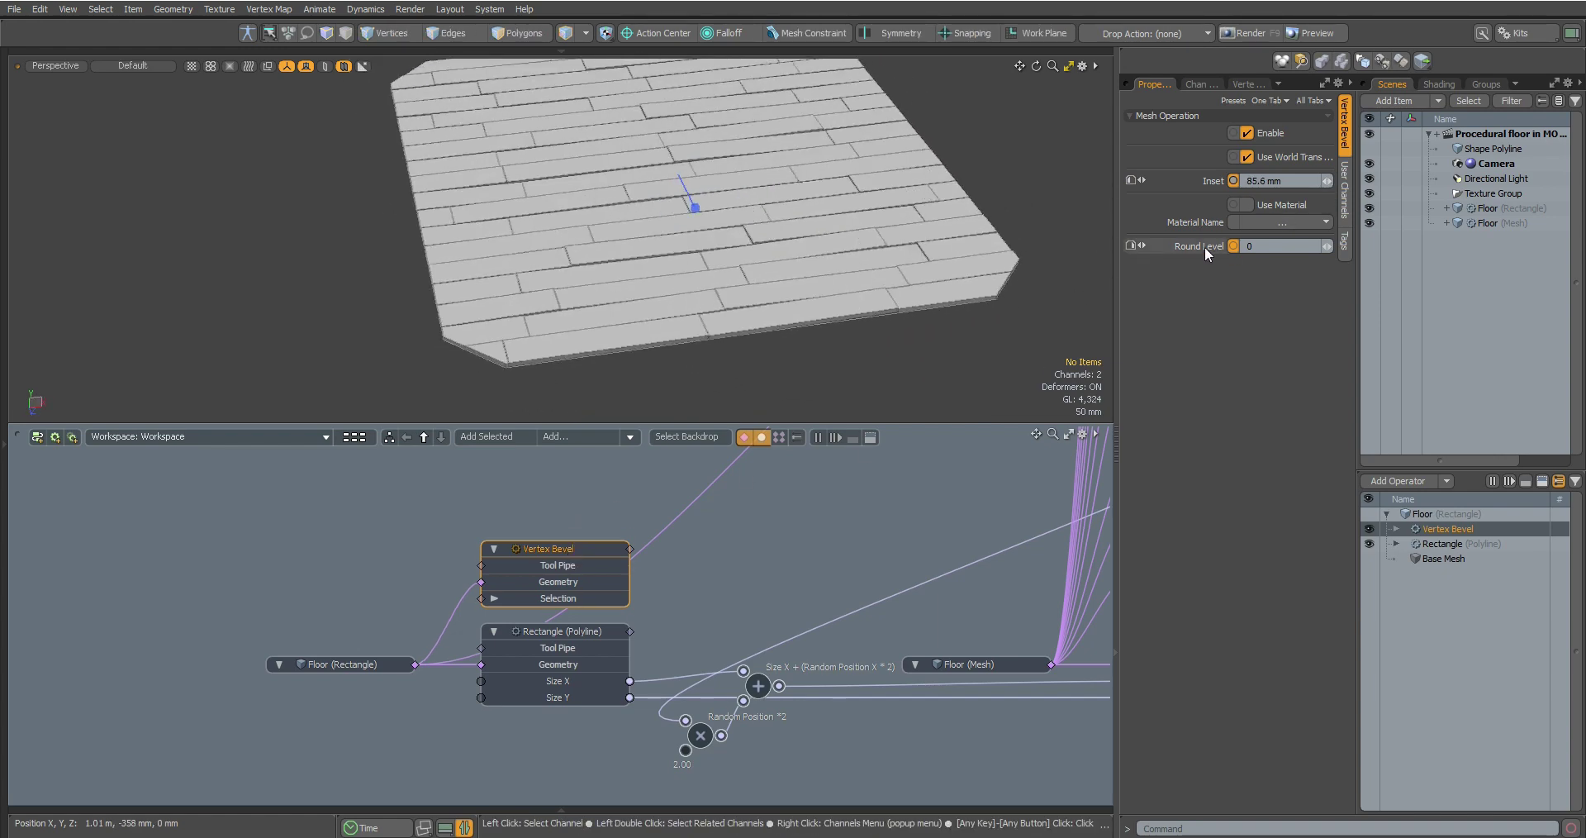
click(1329, 246)
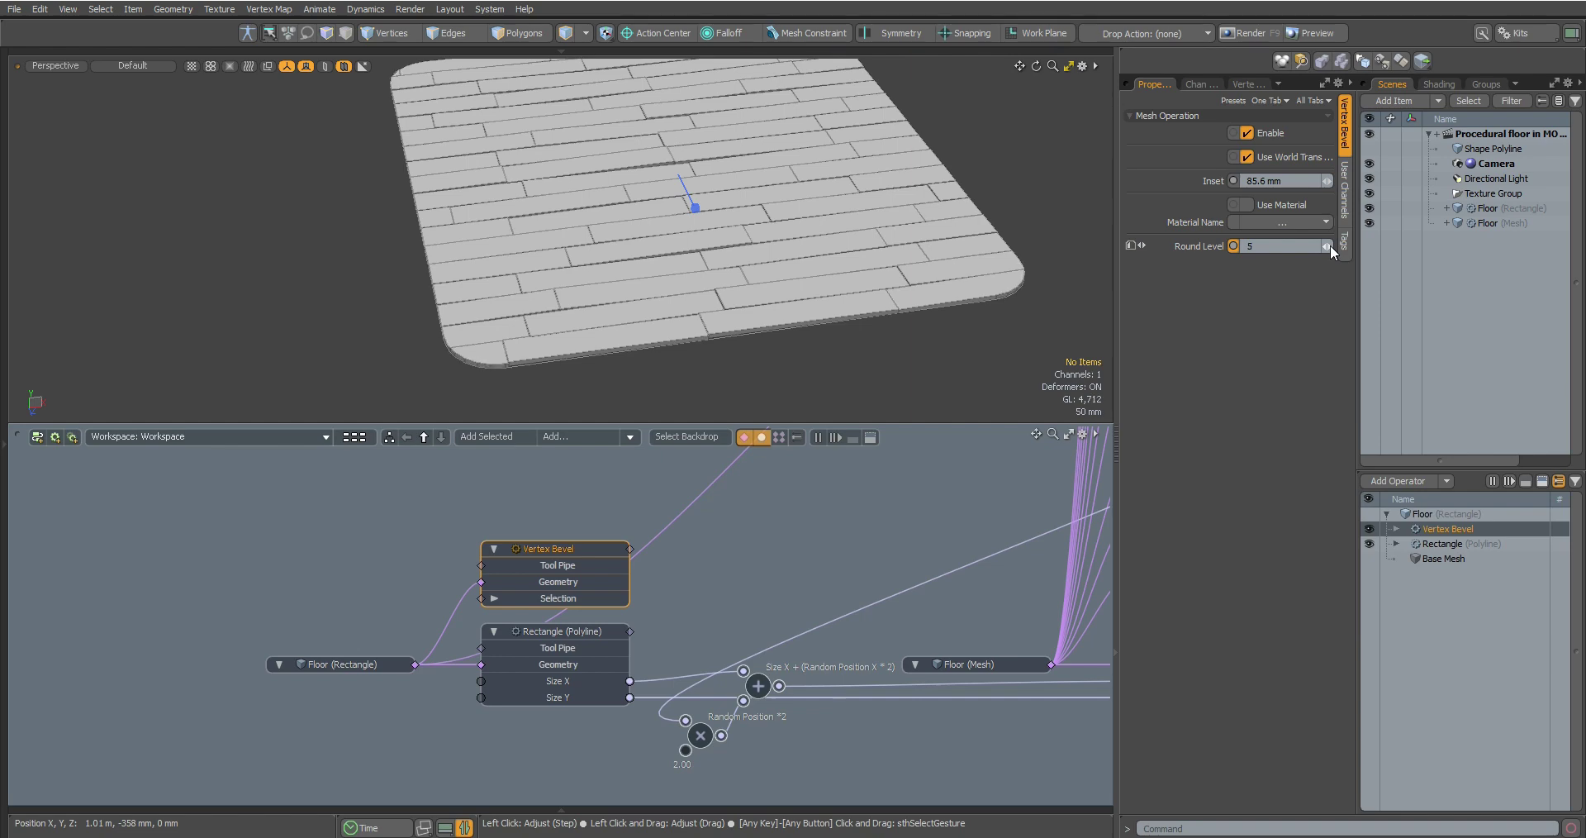
click(1329, 246)
mouse_move(678, 207)
alt+mouse_down()
mouse_move(736, 209)
mouse_move(693, 218)
mouse_move(722, 250)
mouse_move(694, 228)
alt+mouse_up()
scroll(736, 208, up, 2)
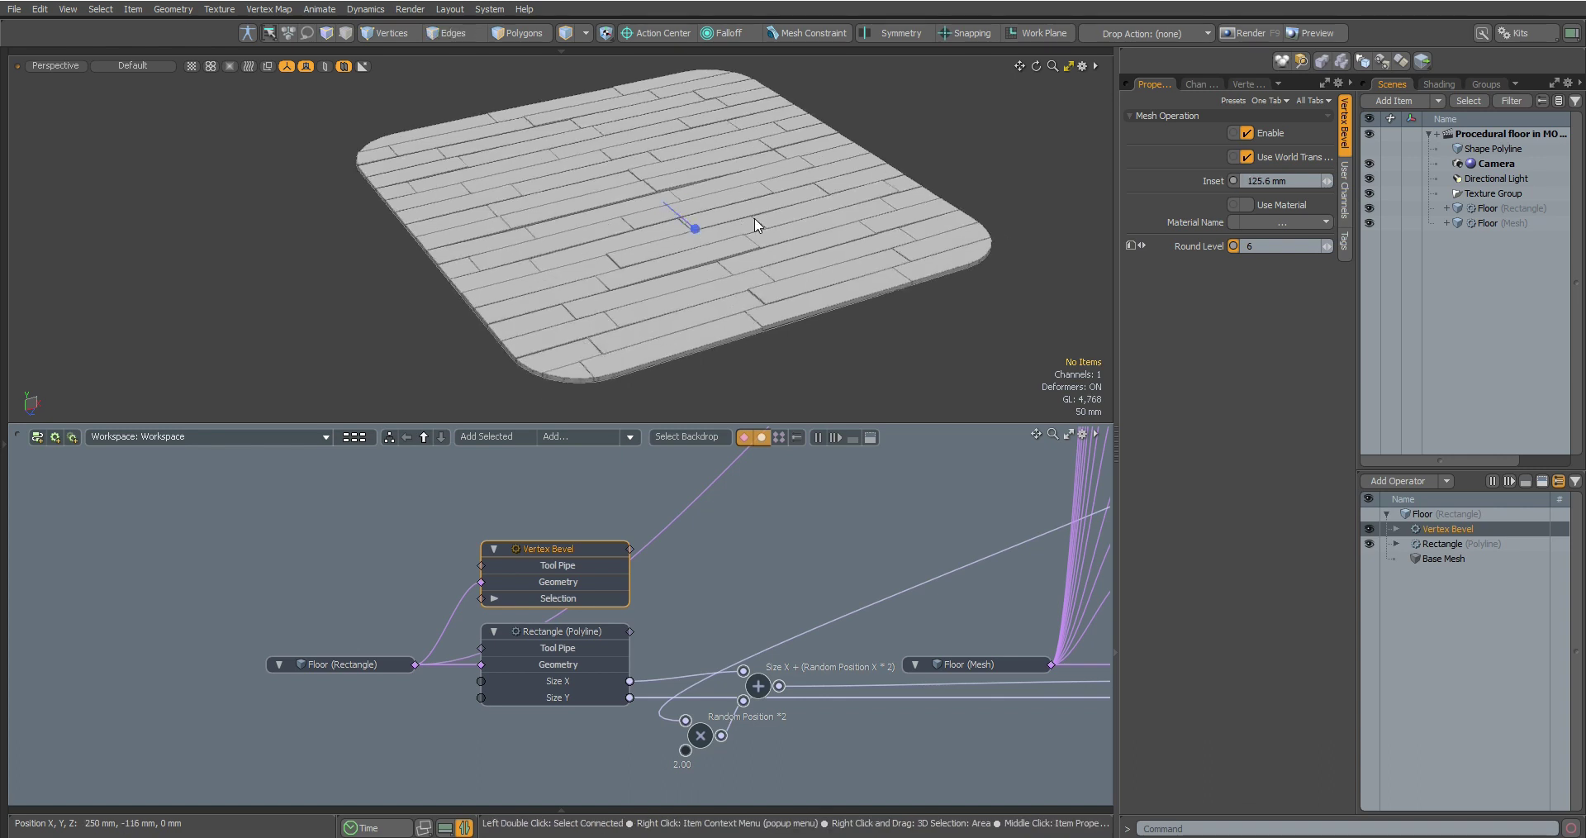
Add a new mesh item in the free schematic area above Vertex Bevel and name it "Text (Polyline)".
alt+drag(470, 533, 452, 715)
click(457, 633)
click(574, 438)
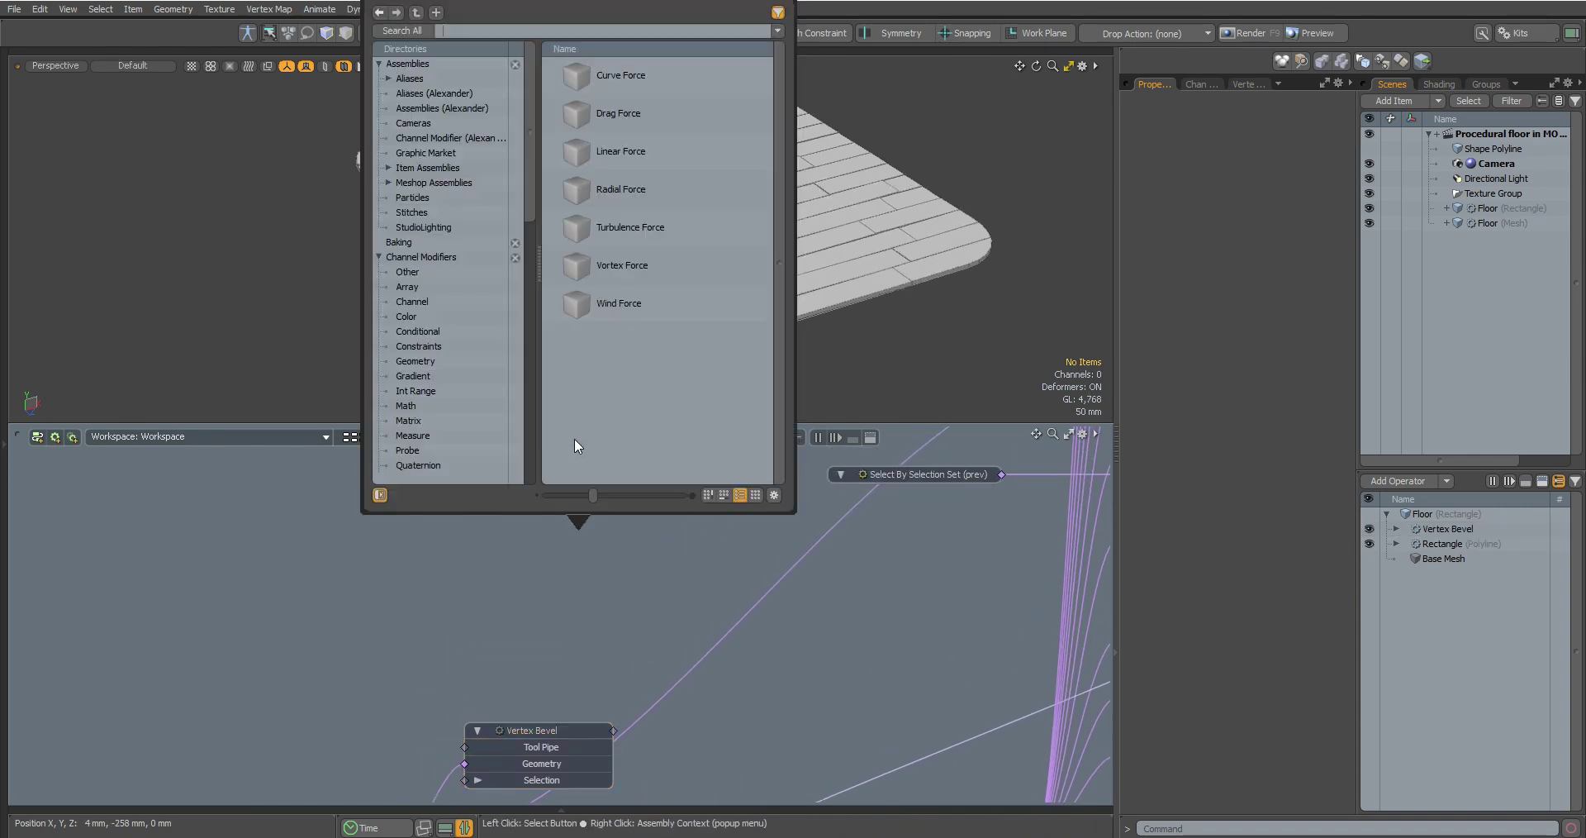
text(mesh)
drag(595, 303, 323, 608)
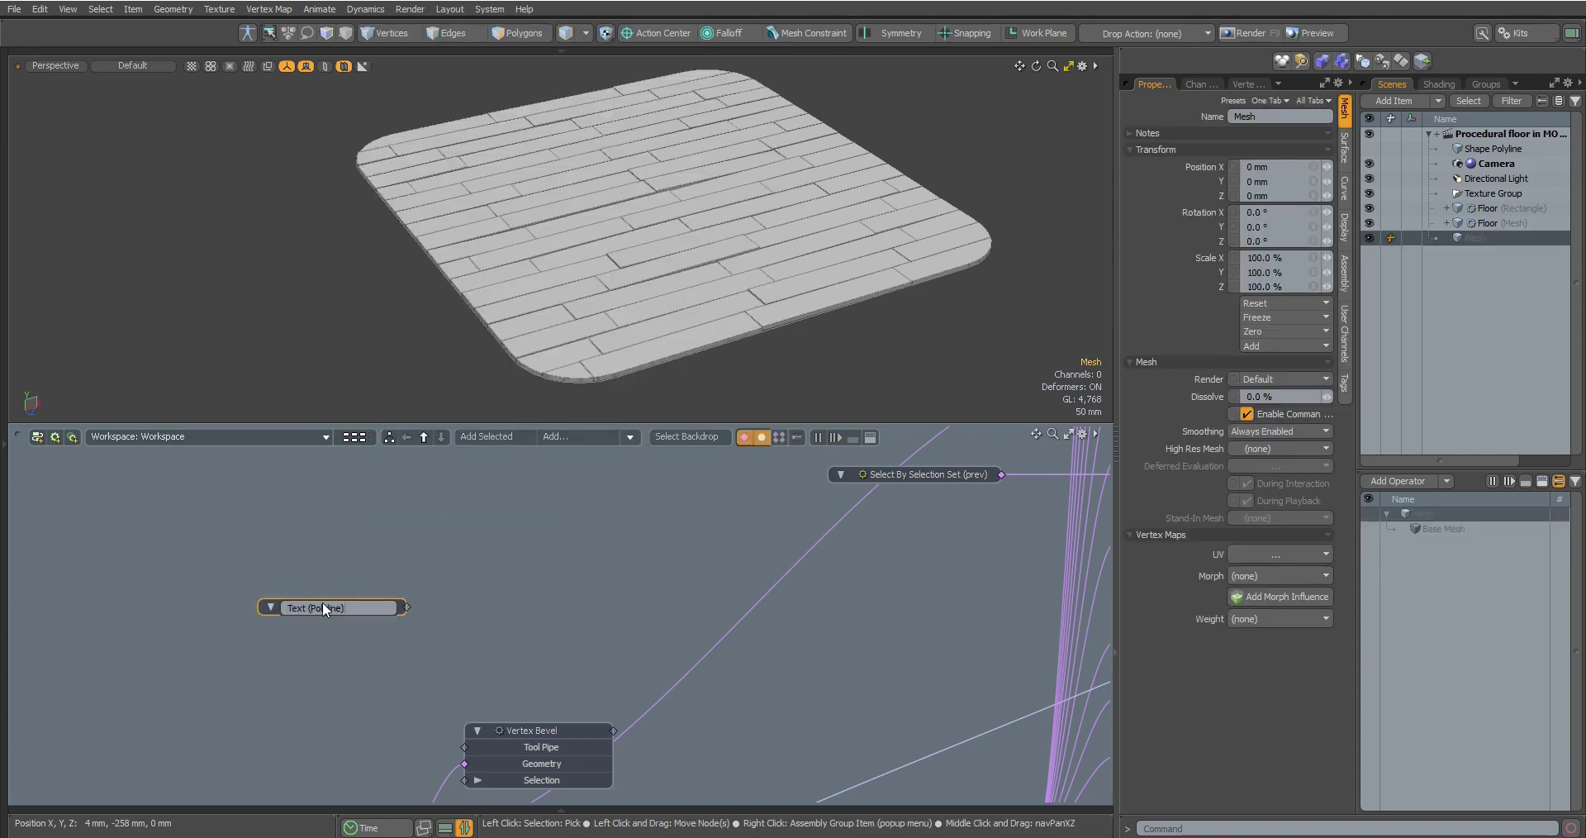
Add a Text mesh operation to the Text (Polyline) mesh.
click(570, 436)
text(text)
scroll(603, 281, down, 3)
drag(612, 223, 538, 568)
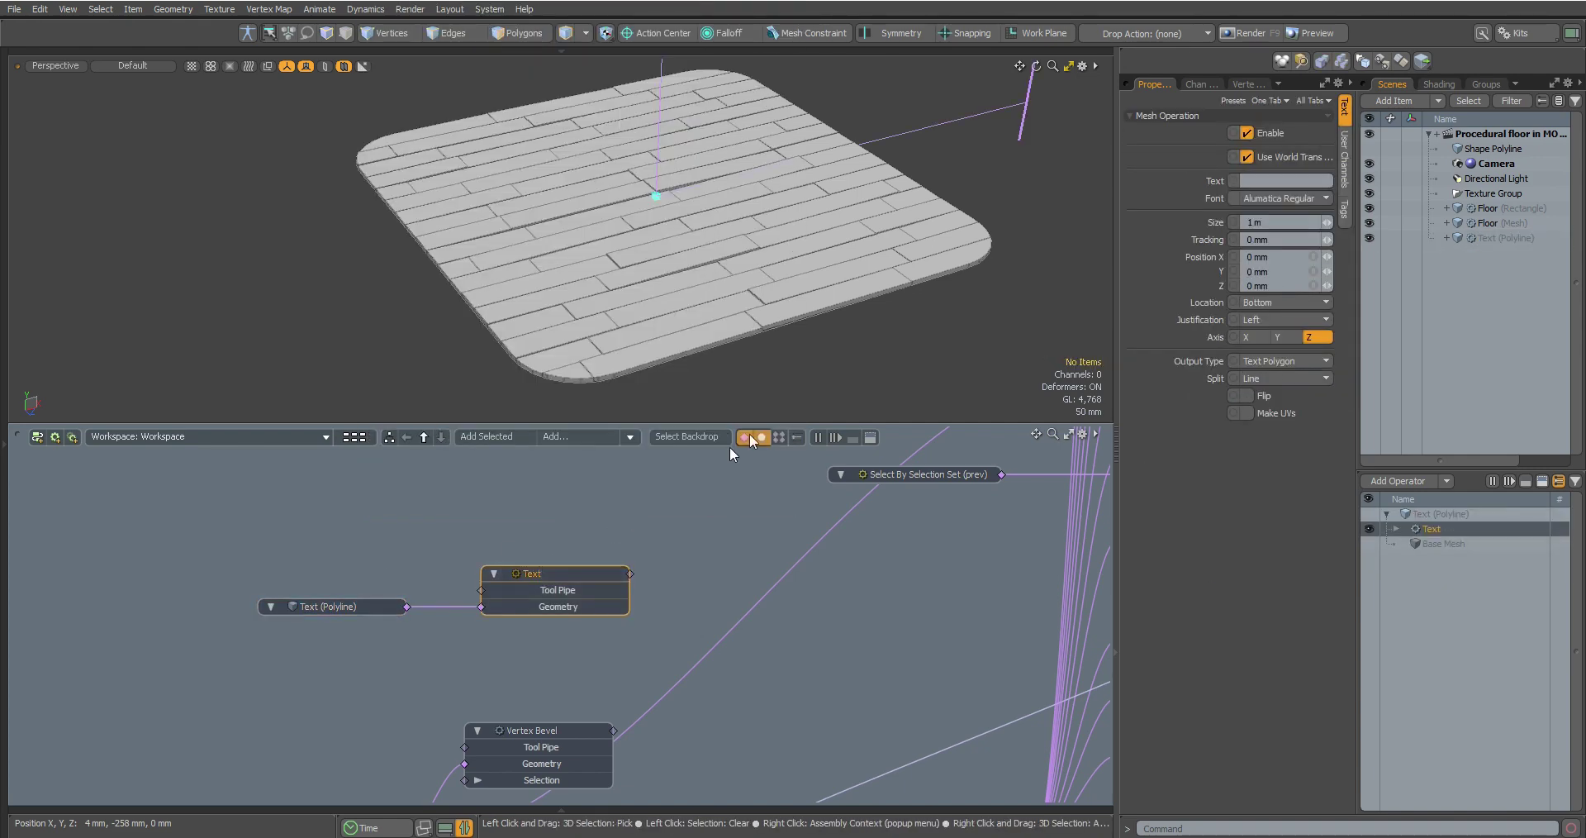
Set the Text operation to the text "1" in the Freehand521 BT font, with Middle location and Center justification.
click(1279, 198)
click(1261, 534)
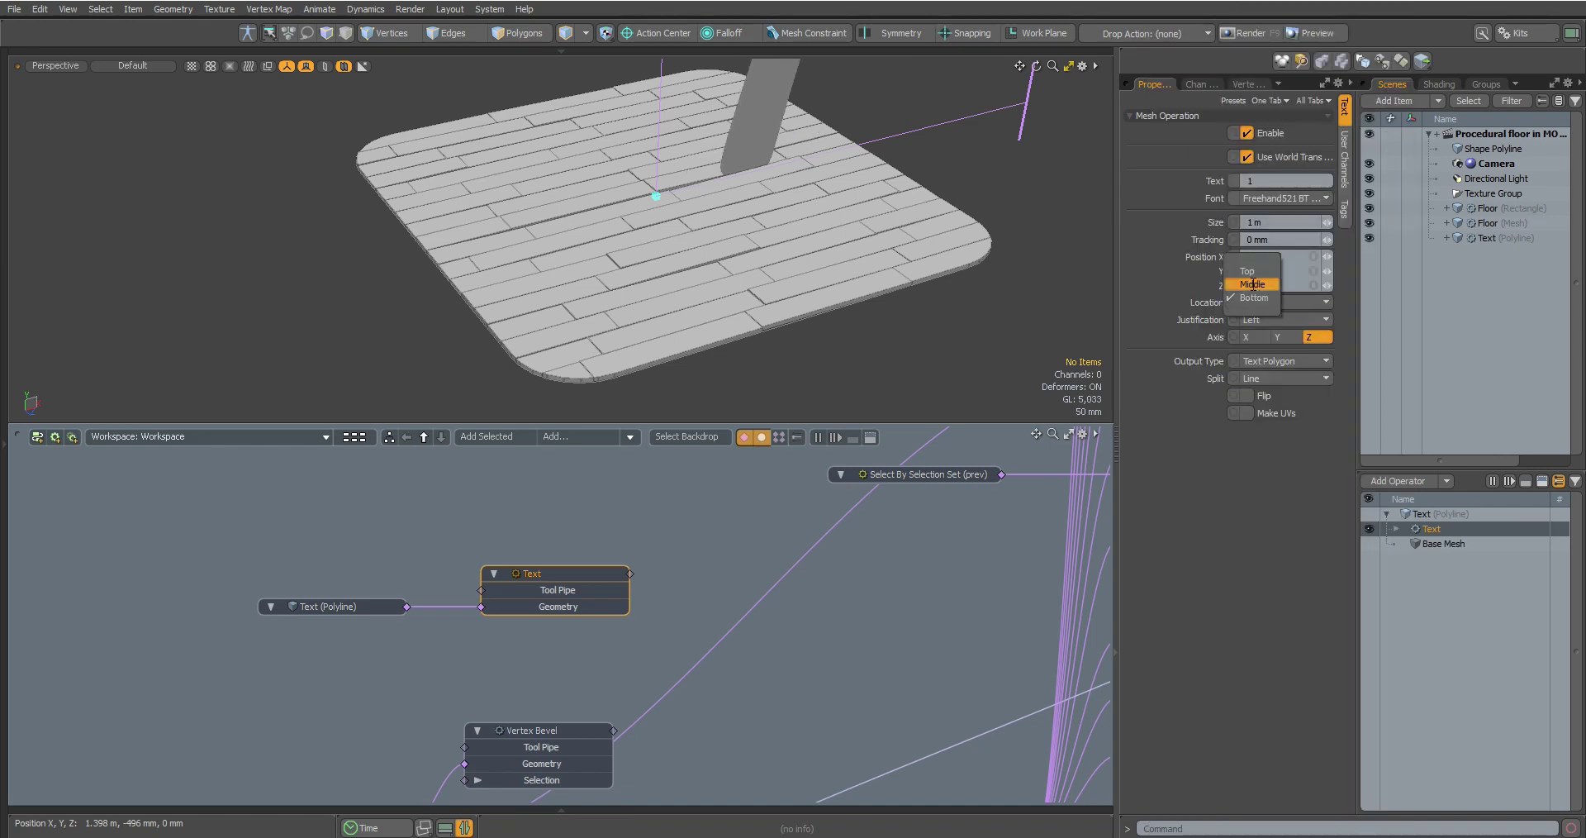
click(1273, 319)
click(1273, 330)
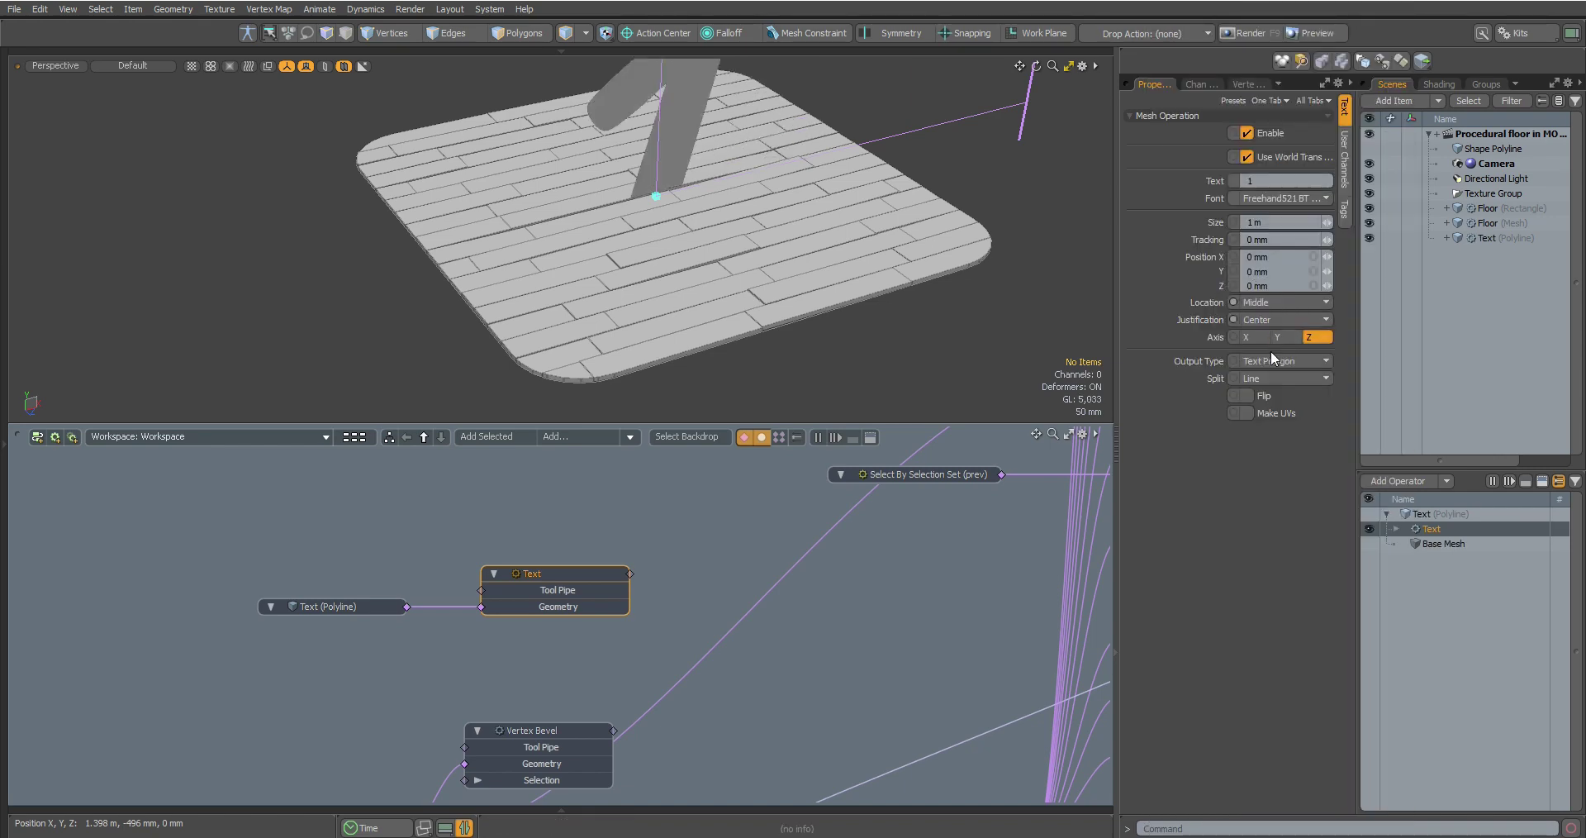
Set the text's output type to Bezier and its axis to Y, and check the outline with the floor hidden.
click(1256, 370)
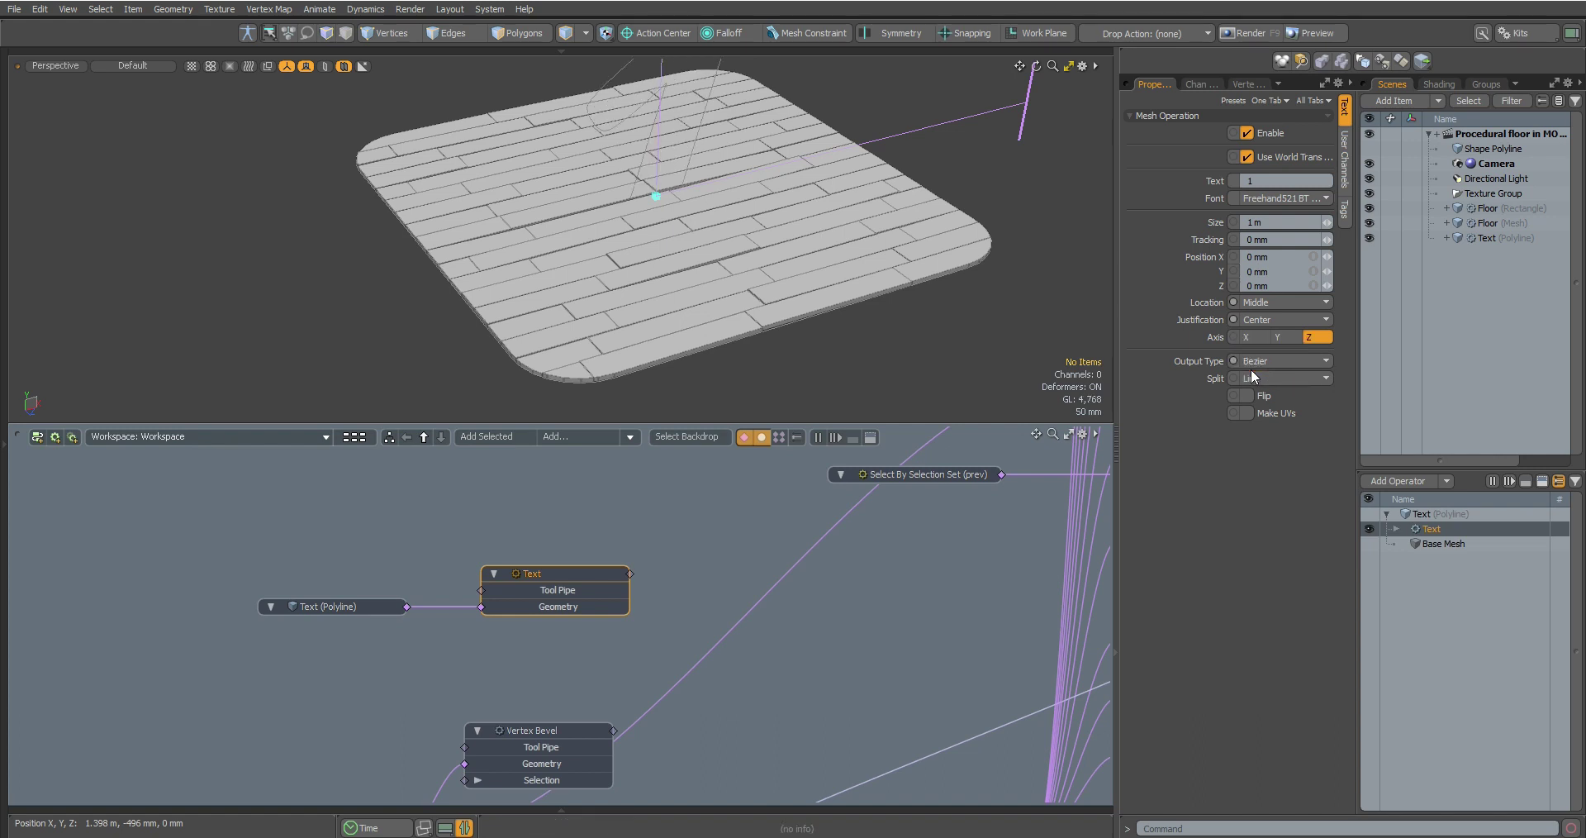
click(1276, 336)
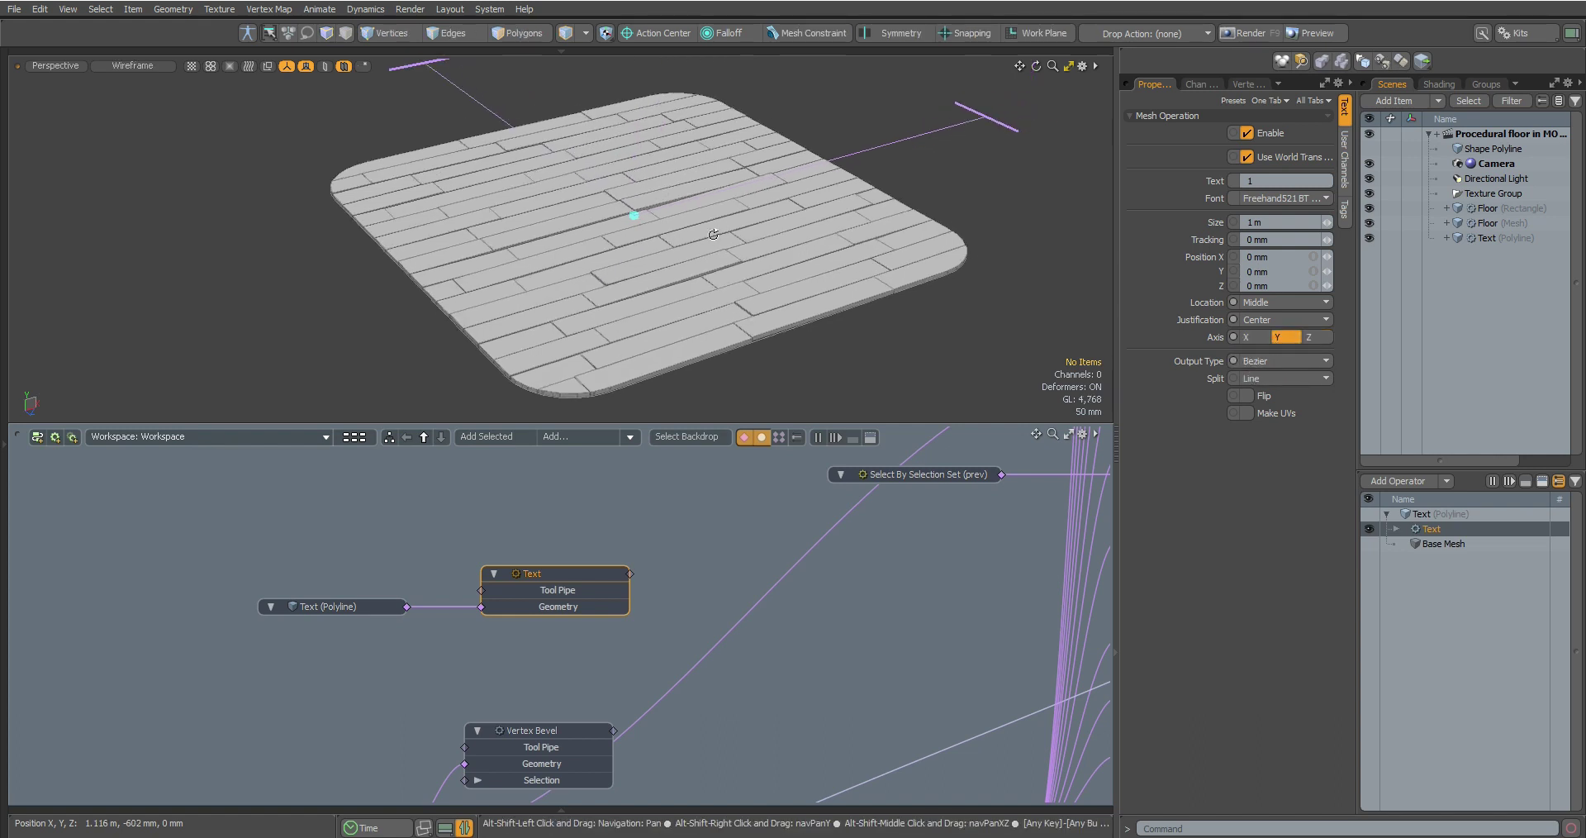
click(324, 67)
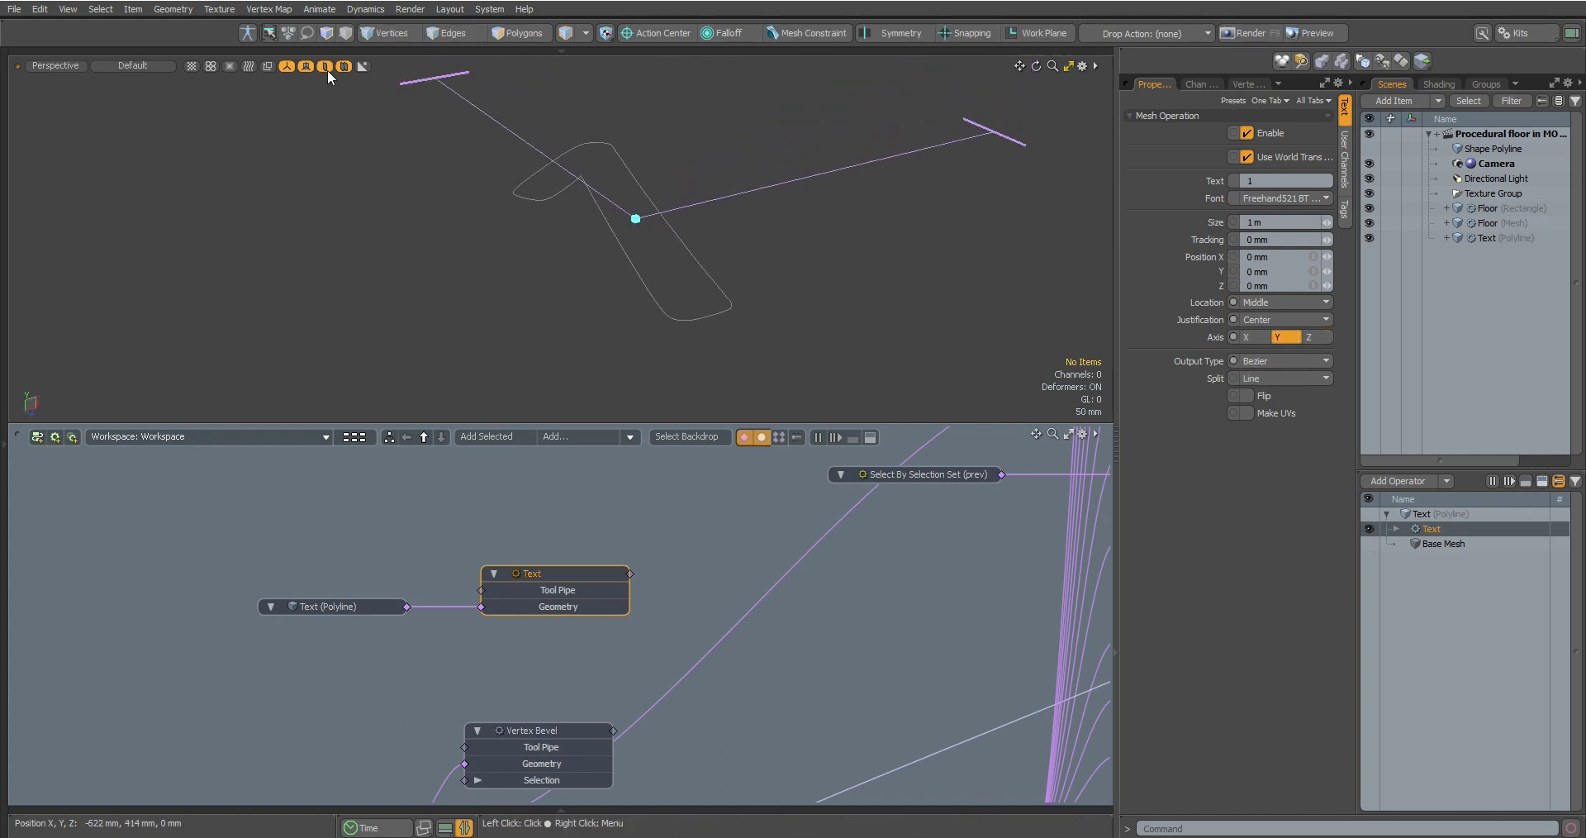
click(325, 66)
Add a Freeze operation above Text on the Text (Polyline) mesh.
click(578, 438)
text(free)
drag(588, 341, 536, 514)
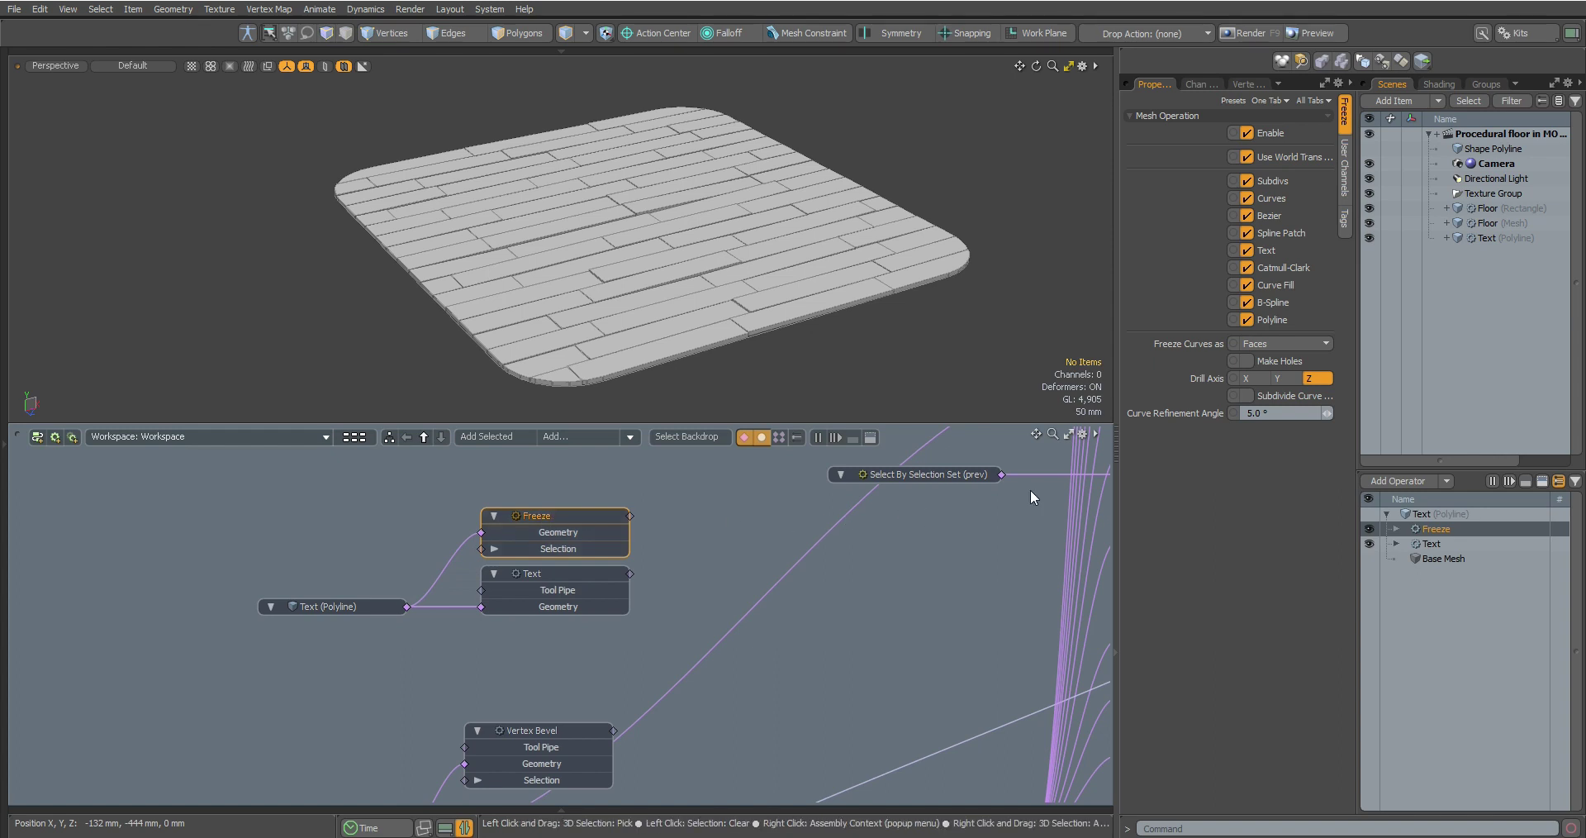
Configure Freeze to output curves as Polylines with drill axis Y and an 89° curve refinement angle, and select the text outline.
key(Return)
click(1275, 361)
click(1277, 379)
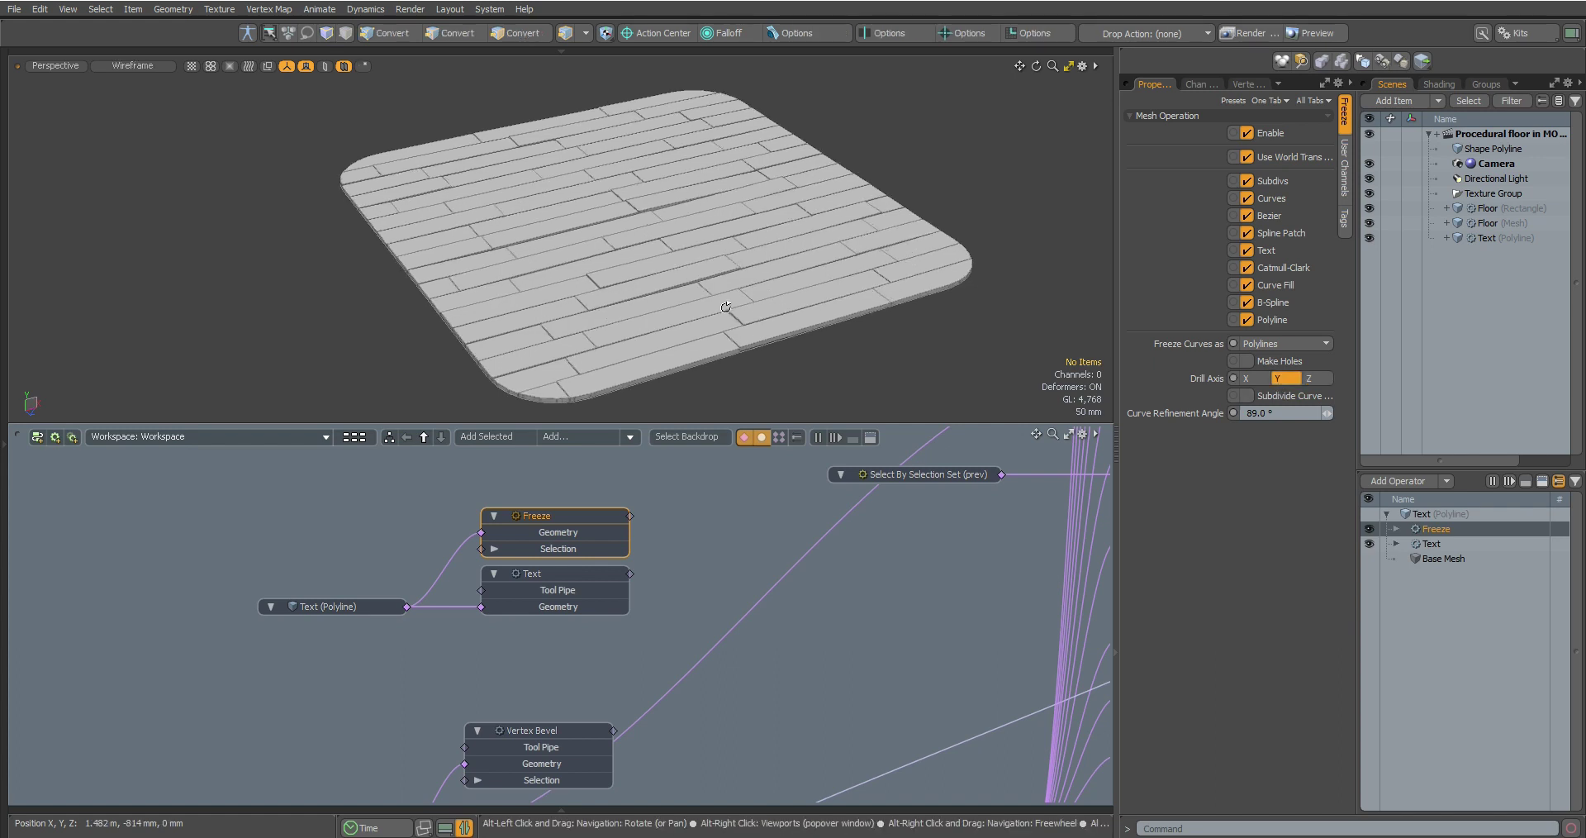
click(689, 213)
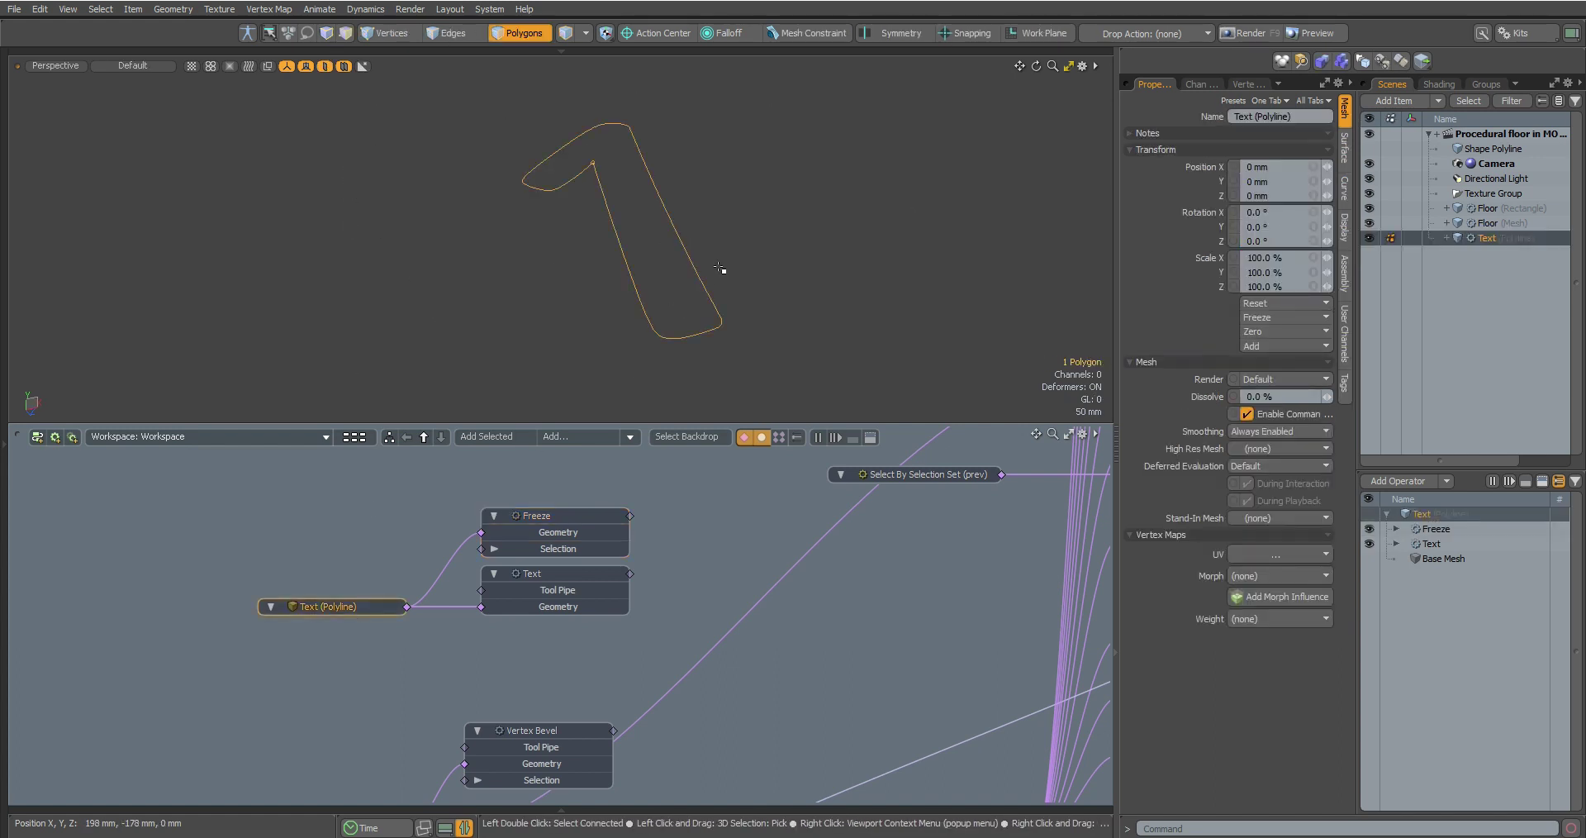
Compare the text outline with the Freeze operation's curve subdivision turned off and on.
click(585, 518)
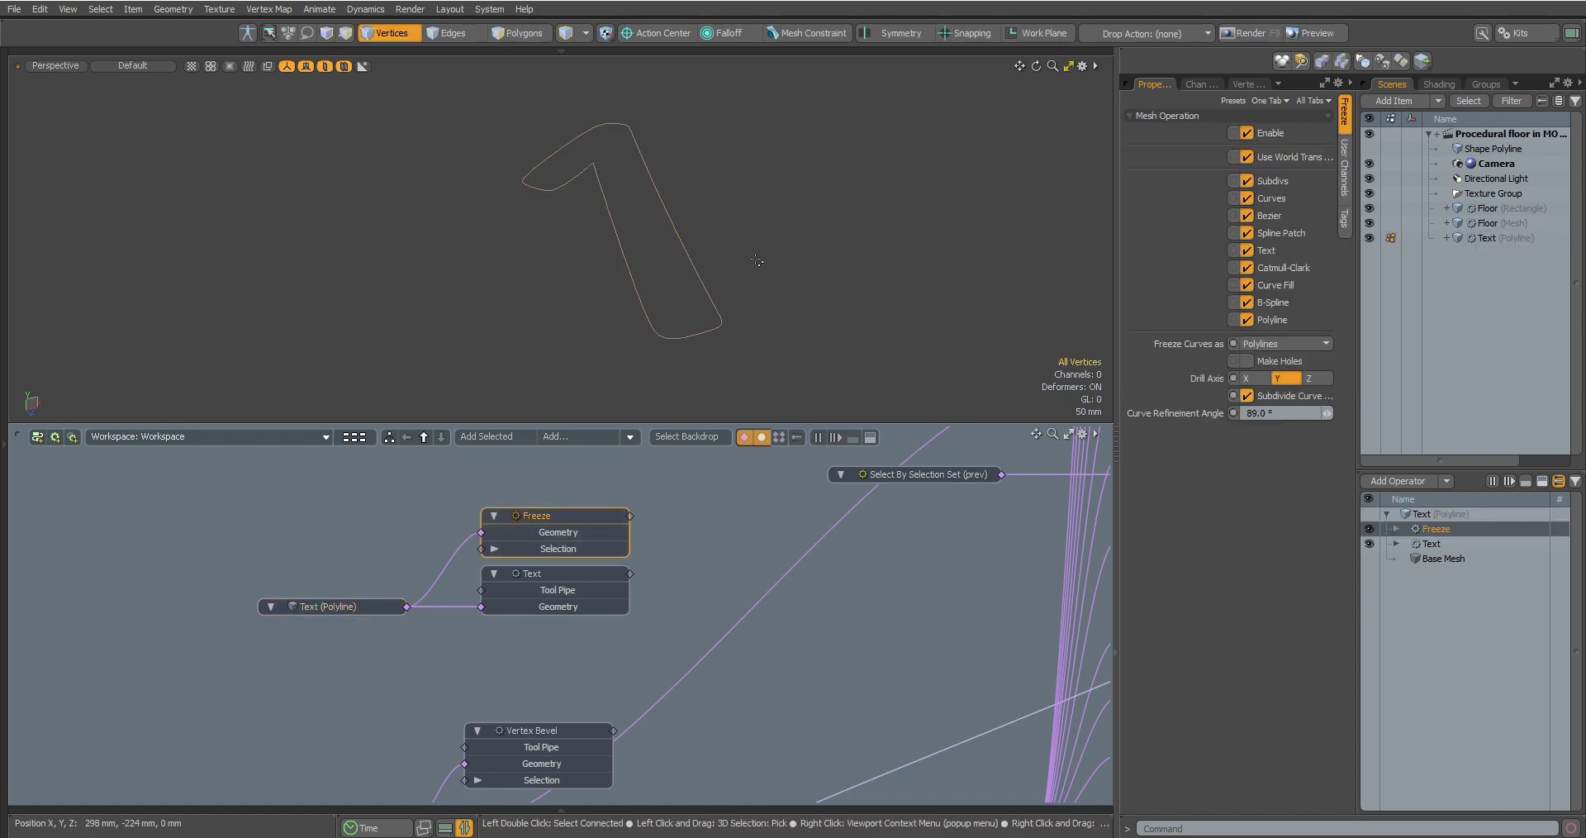
click(1247, 396)
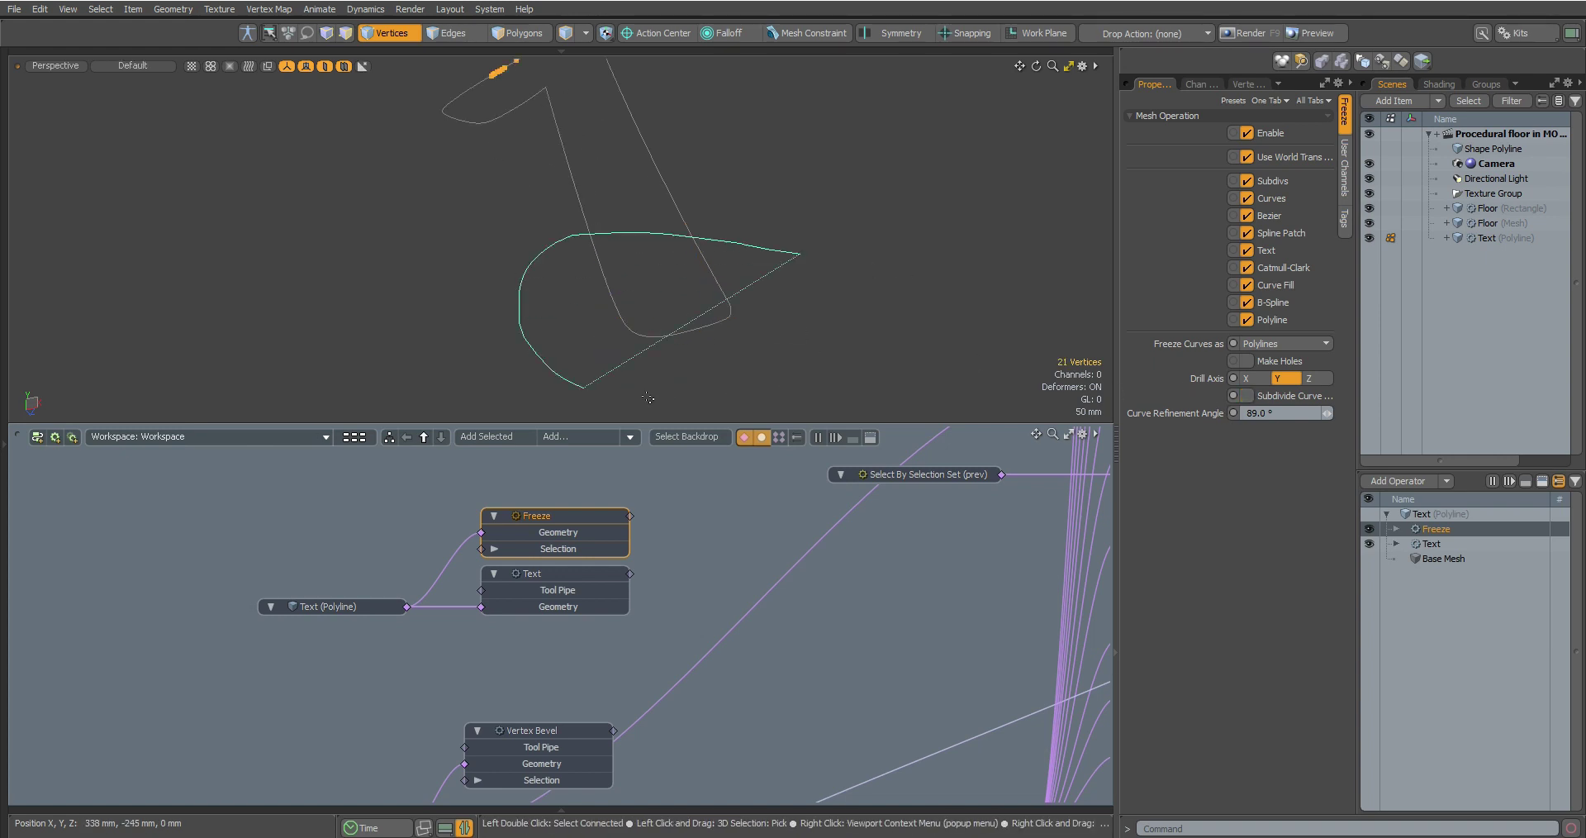
click(1247, 396)
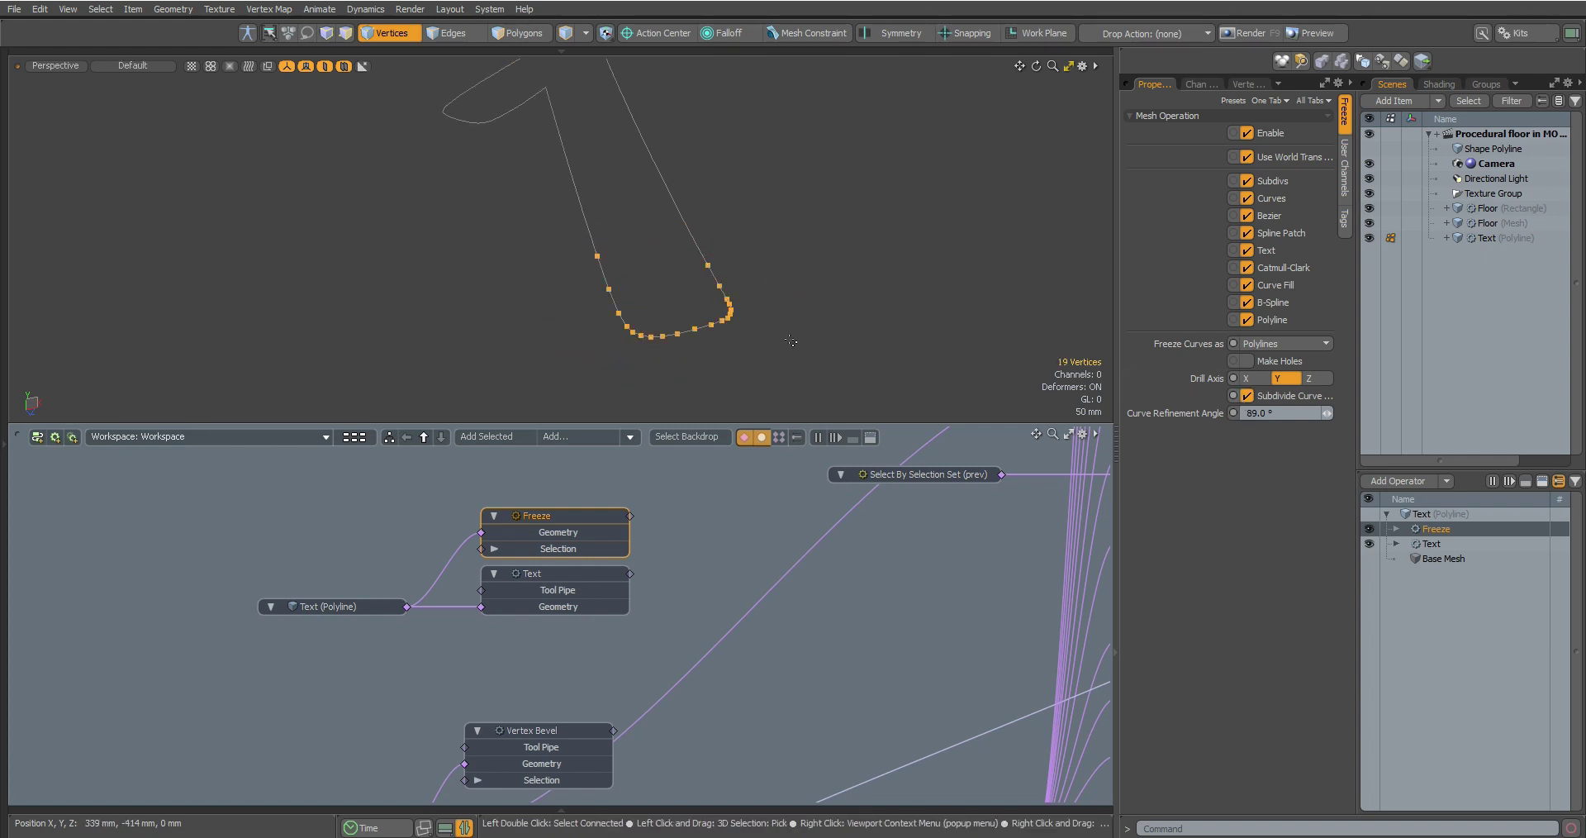
Add a Vertex Merge operation with a 1 mm distance above Freeze on the Text (Polyline) mesh.
click(325, 67)
scroll(541, 312, down, 3)
click(560, 435)
text(vertex)
scroll(595, 426, down, 3)
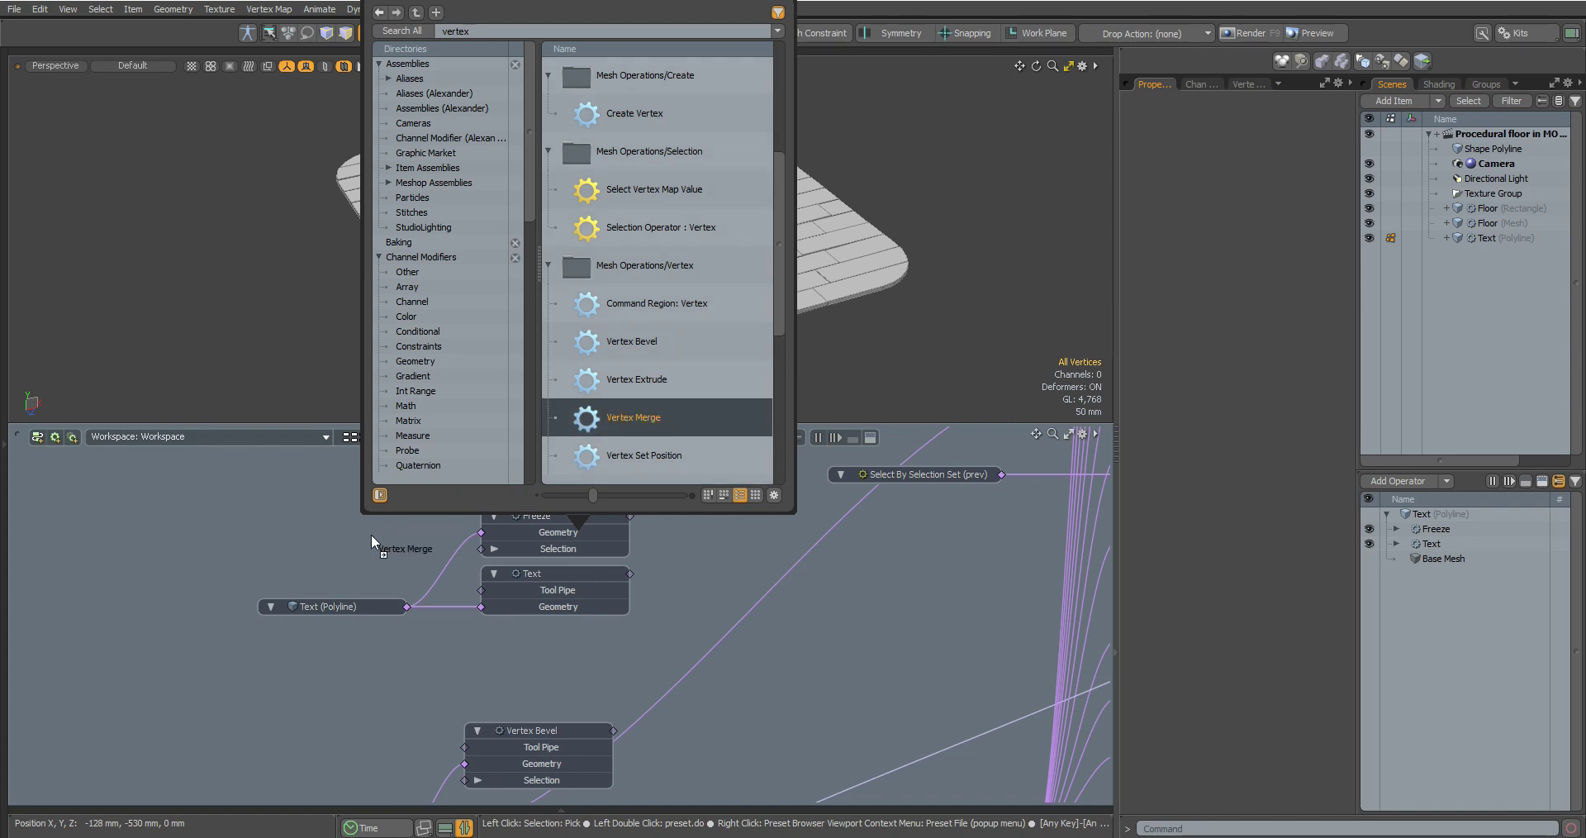
drag(360, 544, 355, 547)
middle_drag(407, 536, 384, 614)
drag(394, 633, 528, 519)
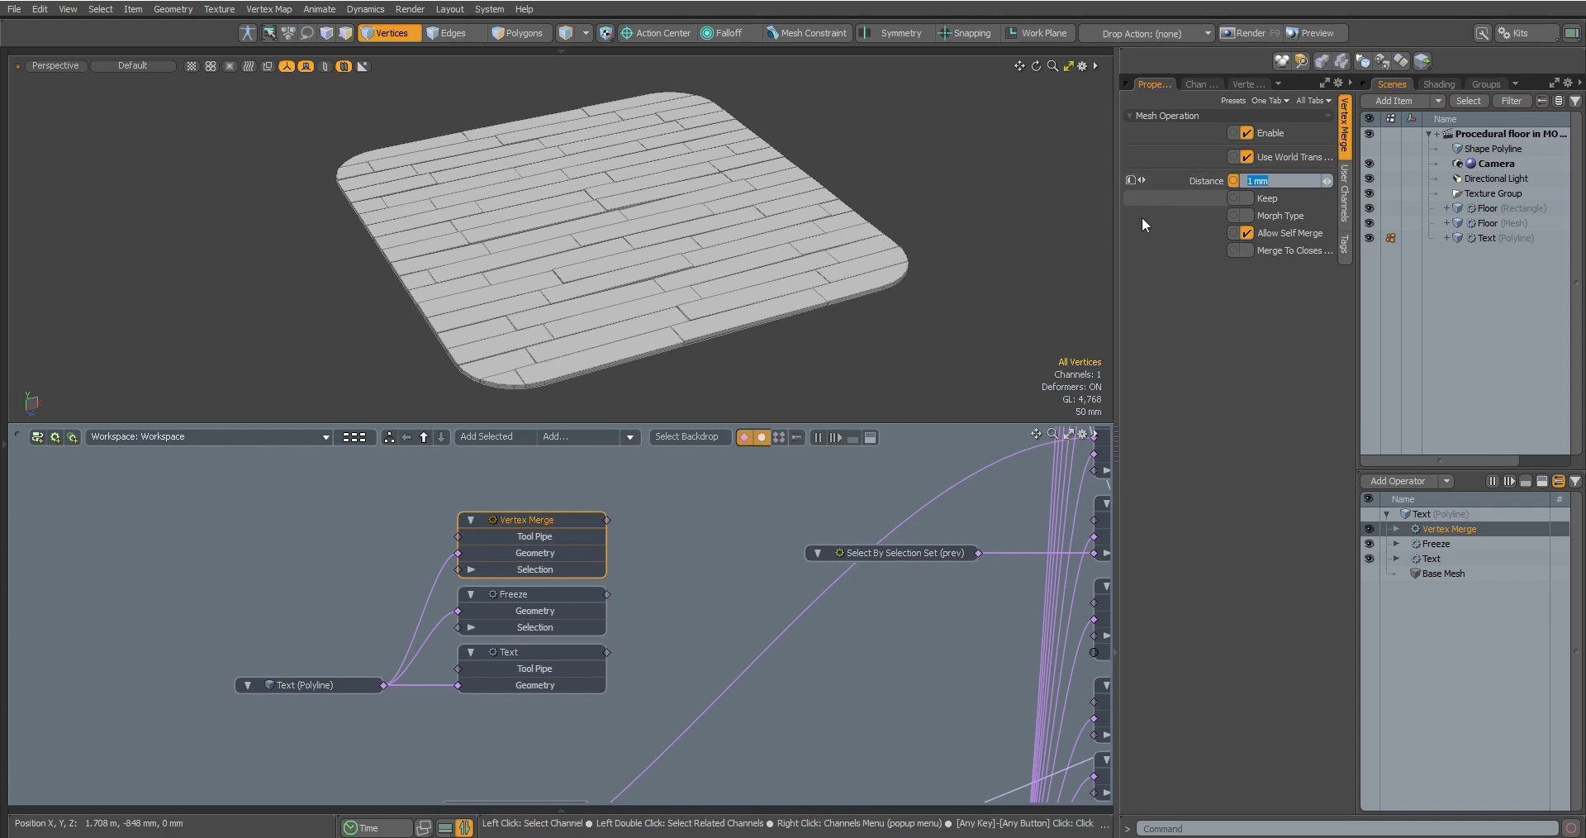
click(652, 511)
Add a Curve Boolean operation to Floor (Rectangle) and name it "Curve Boolean (Text)".
alt+shift+drag(652, 511, 655, 308)
click(327, 719)
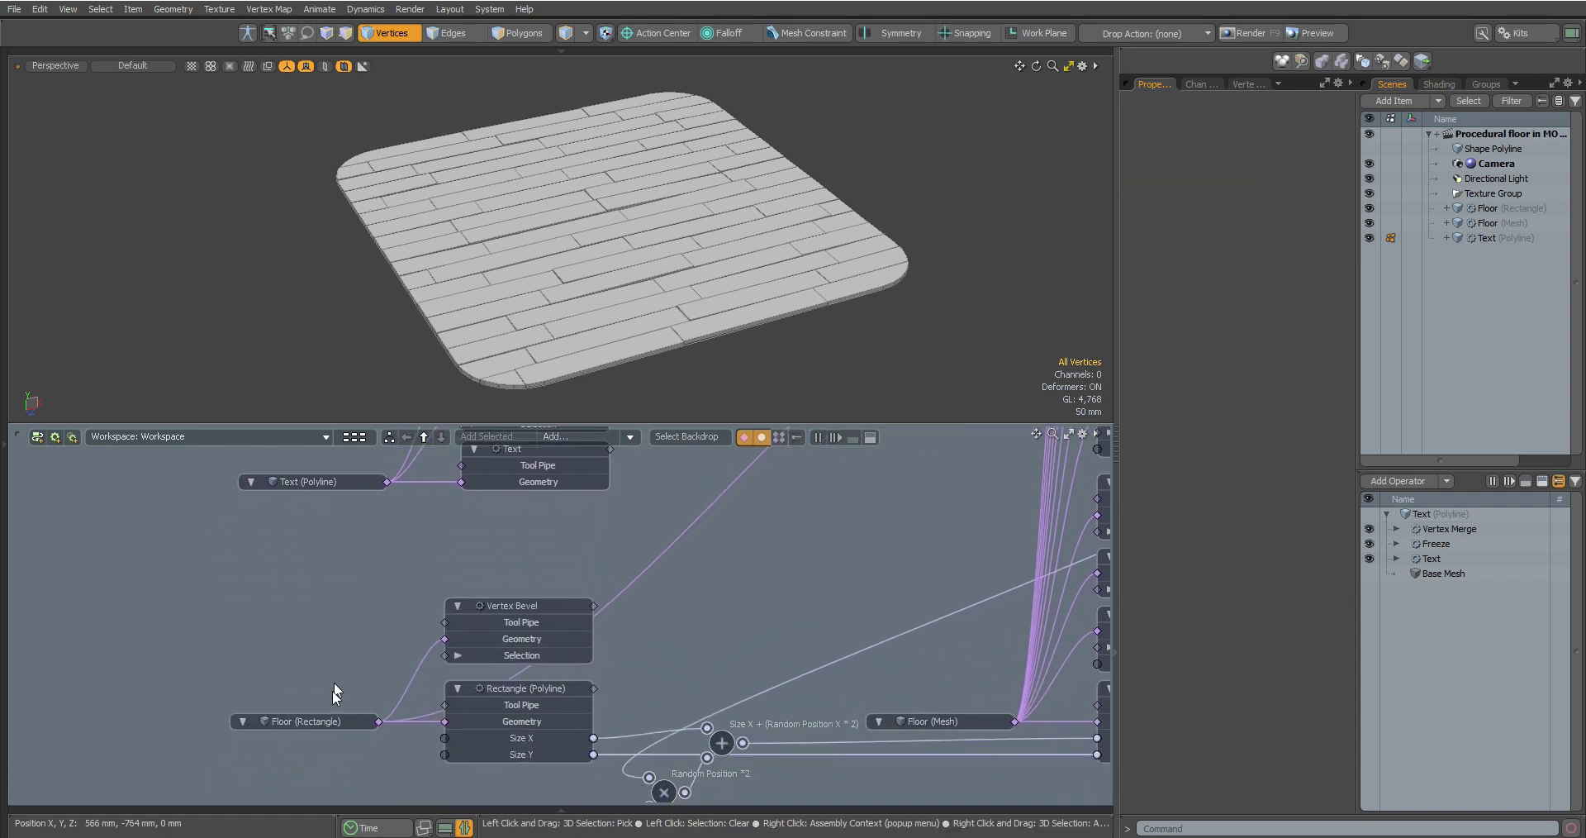
click(579, 435)
text(curve)
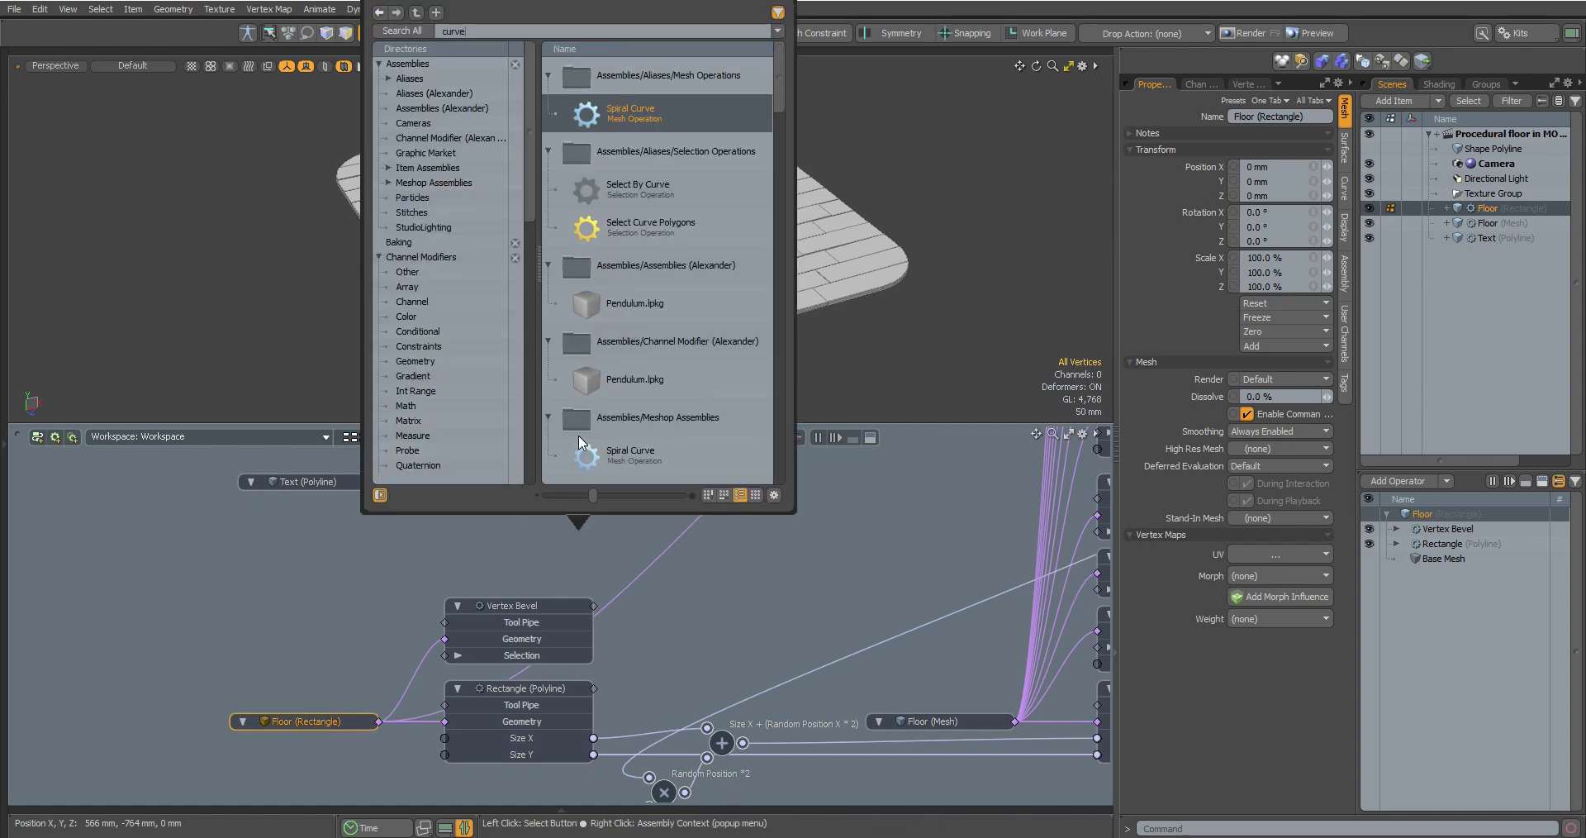
text( b)
double_click(631, 265)
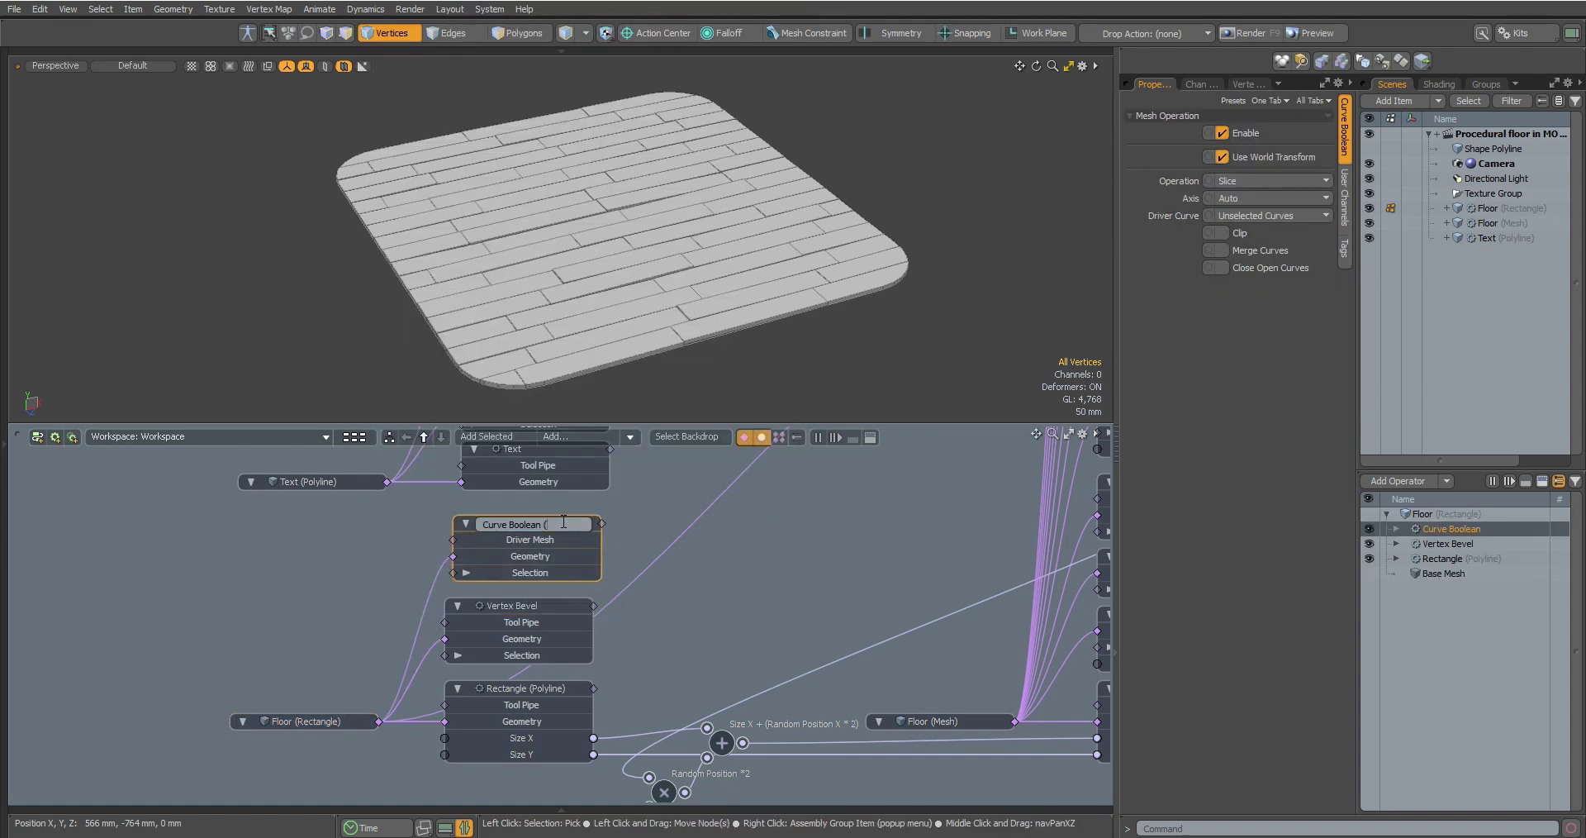
drag(562, 523, 582, 670)
Connect Text (Polyline) as the driver mesh of Curve Boolean (Text) and set its operation to Subtract.
drag(687, 456, 322, 630)
drag(347, 637, 429, 638)
click(523, 565)
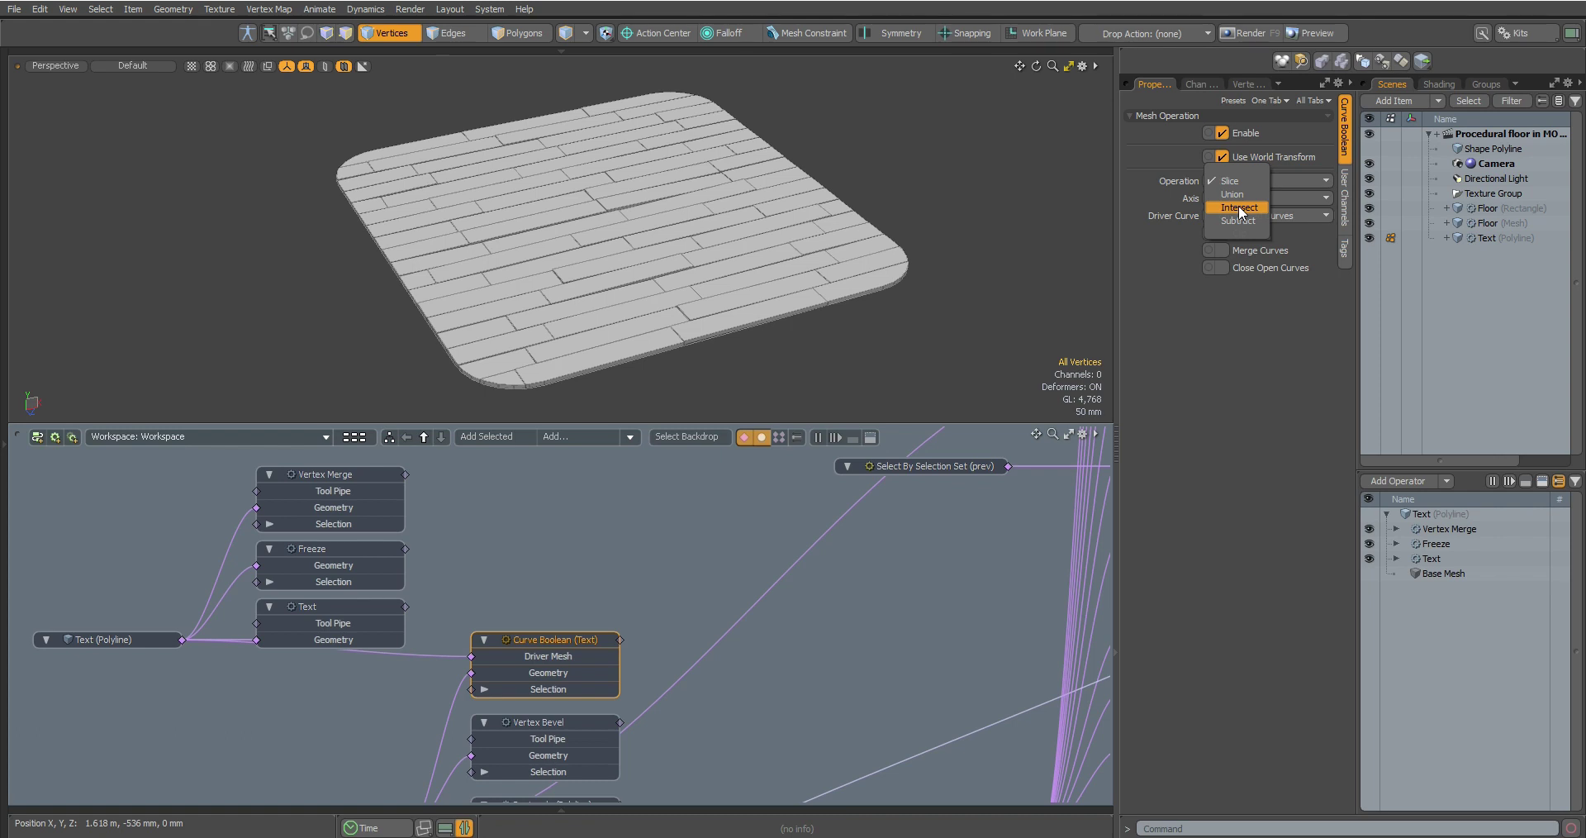
click(1238, 220)
alt+drag(772, 252, 649, 371)
drag(426, 459, 110, 662)
Try "2" and "k" as the cut-out text, and restore the text to "1".
click(378, 634)
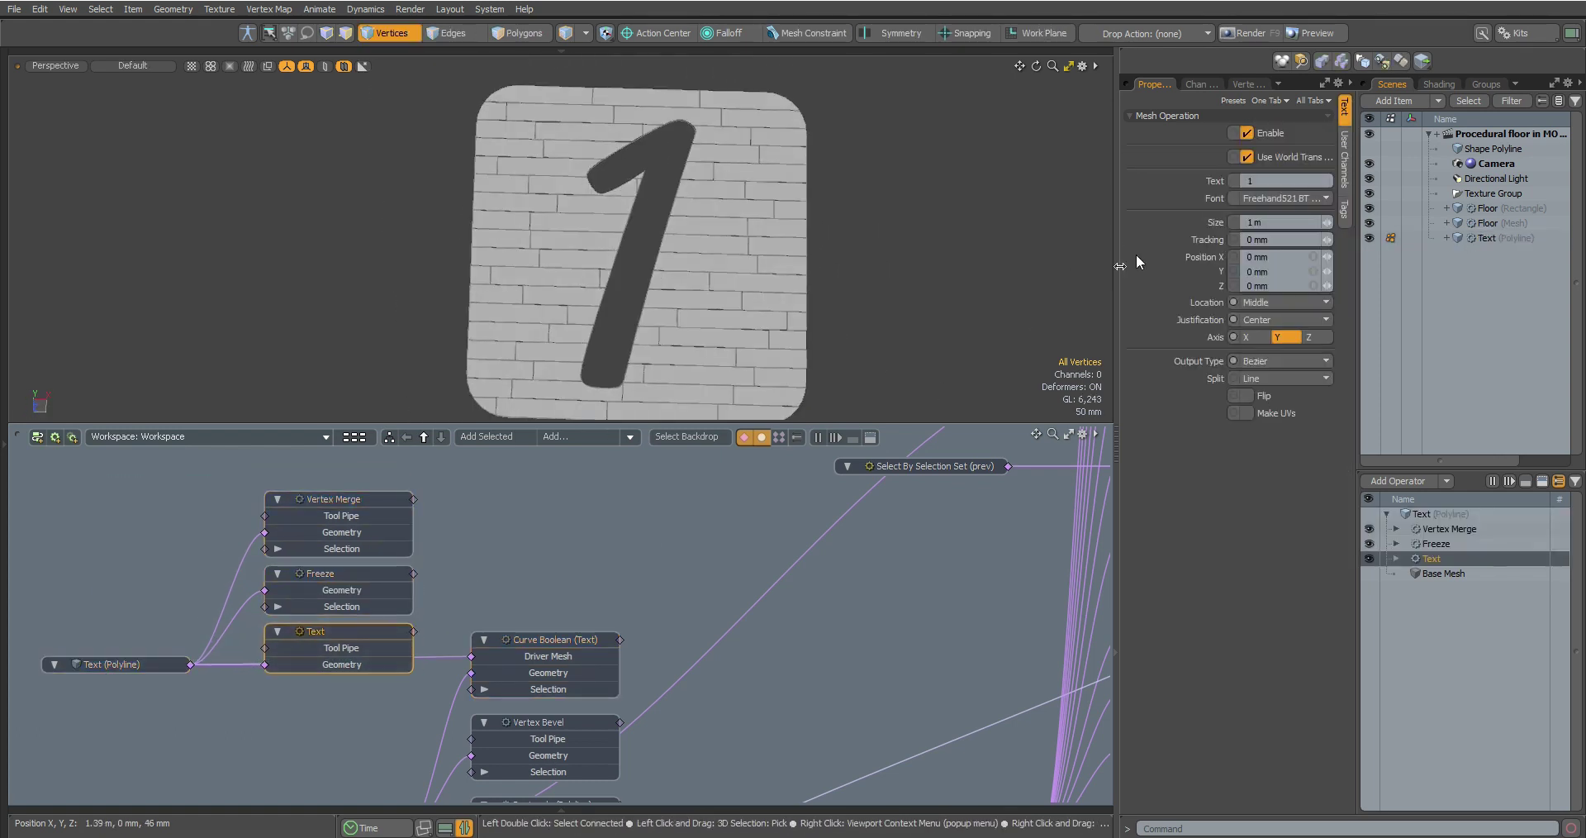
click(1256, 181)
text(2)
key(Return)
alt+drag(828, 276, 892, 264)
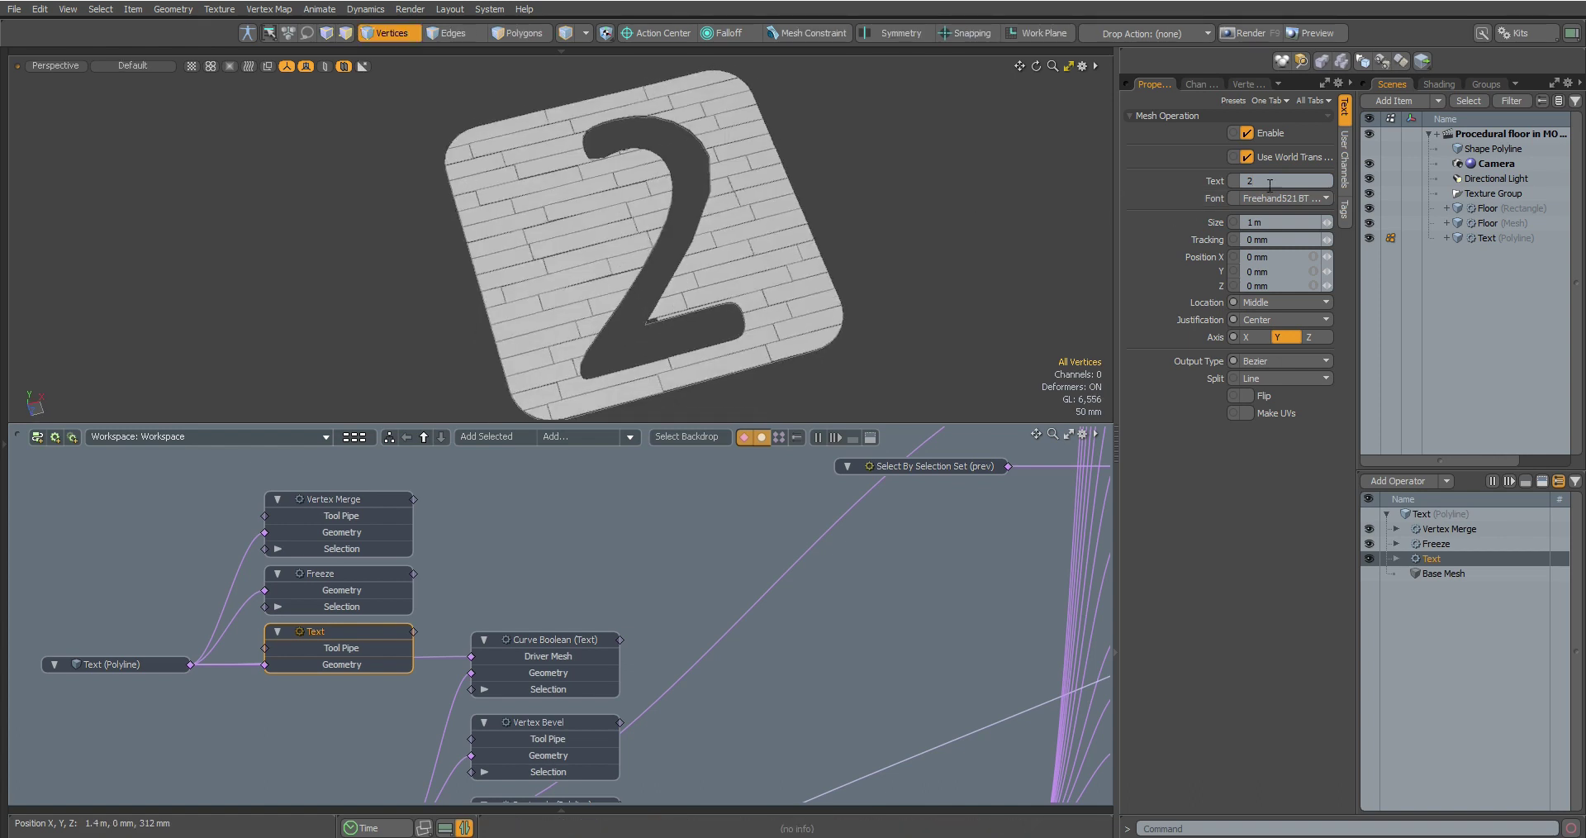
text(k)
key(Return)
click(1251, 181)
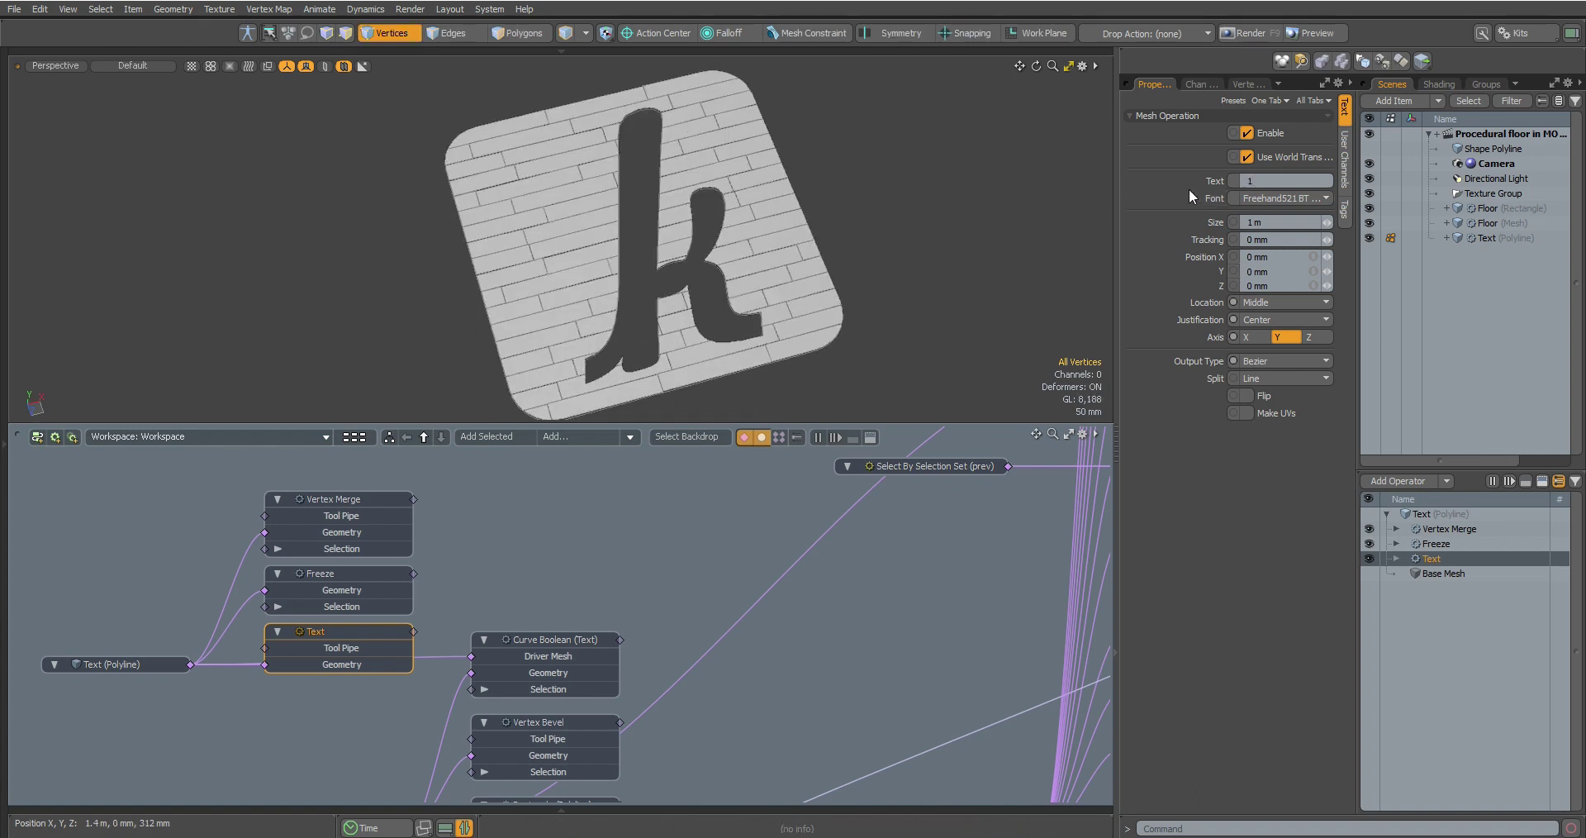
text(1)
key(Return)
alt+drag(625, 275, 697, 236)
Bring the Shape Polyline item into the schematic and add a second Curve Boolean operation to Floor (Rectangle).
alt+drag(653, 577, 676, 675)
click(1487, 148)
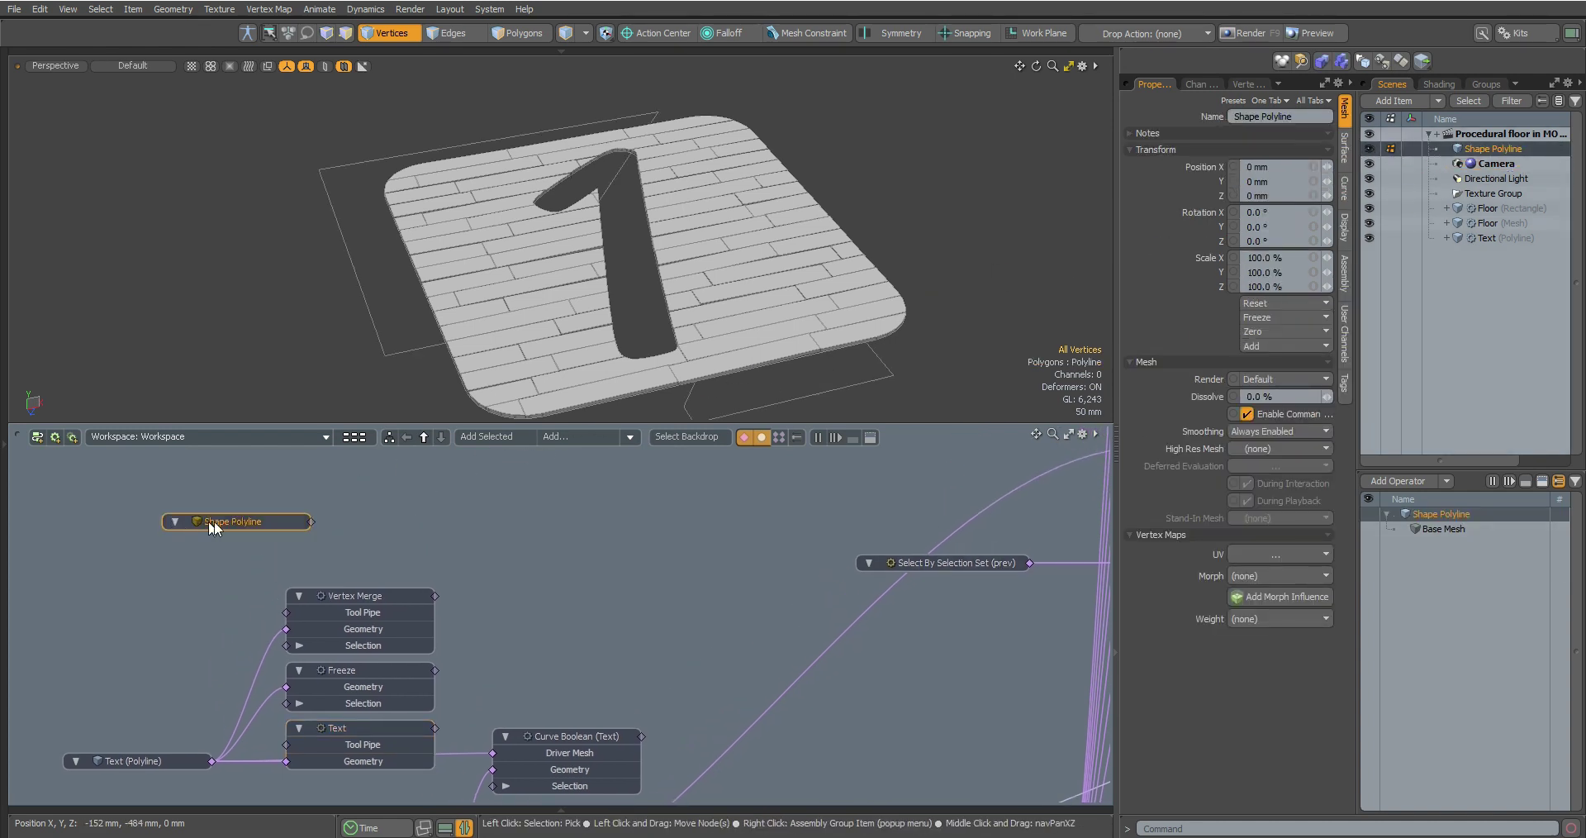
alt+drag(505, 658, 511, 452)
click(389, 730)
click(571, 435)
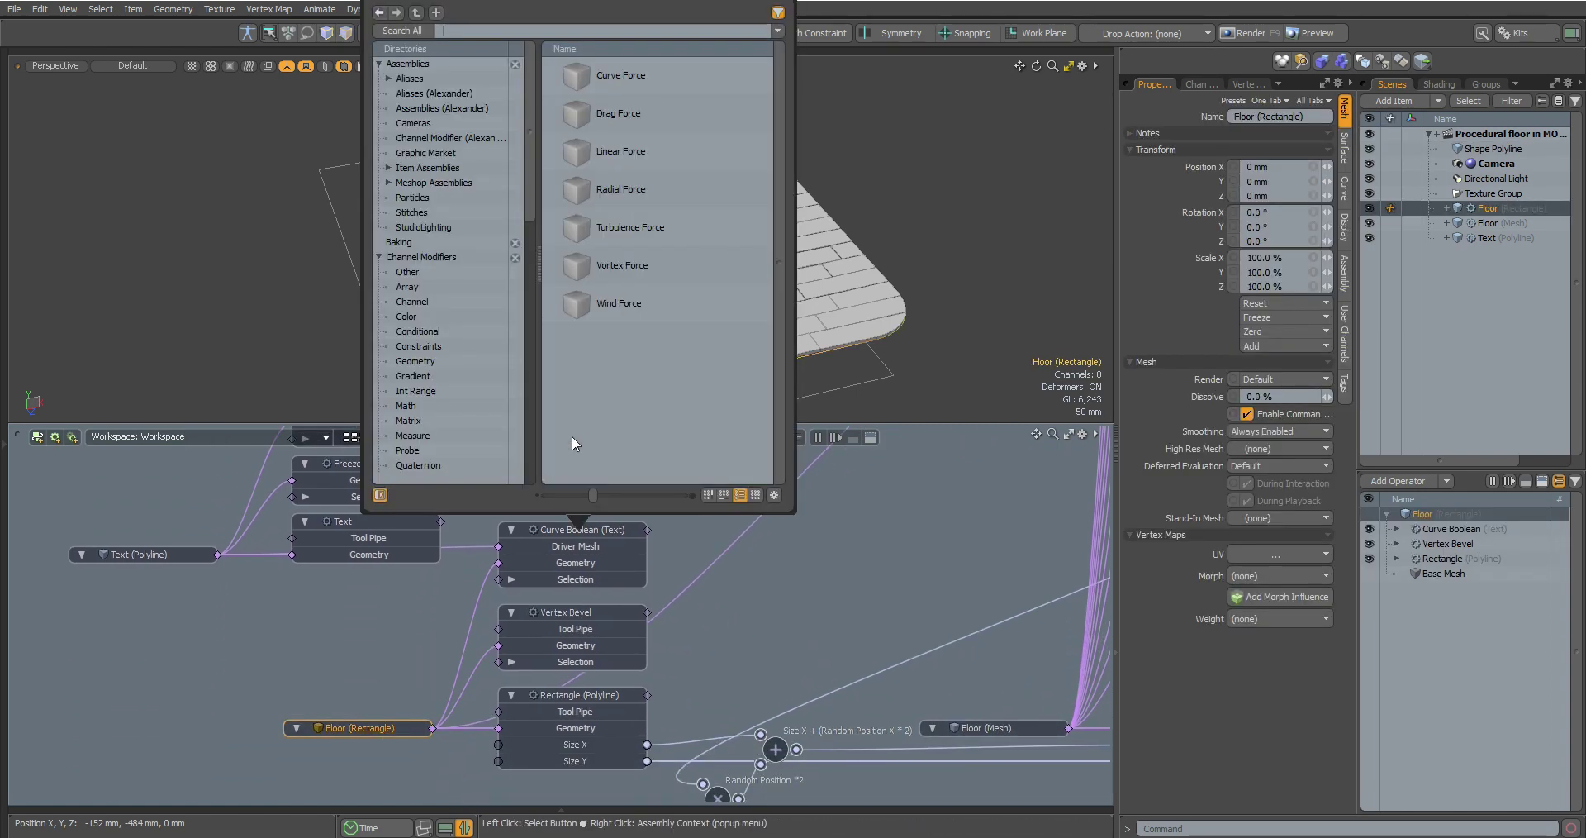
text(boo)
double_click(623, 311)
Name the new operation "Curve Boolean (Polyline)" and set its operation to Subtract.
drag(748, 626, 574, 433)
mouse_move(593, 438)
alt+mouse_down()
mouse_move(591, 578)
mouse_move(601, 459)
alt+mouse_up()
double_click(606, 459)
key(Return)
click(1232, 182)
click(1232, 215)
Connect Shape Polyline as the driver mesh of Curve Boolean (Polyline) and check the cut in the floor.
alt+drag(496, 496, 513, 575)
drag(248, 549, 577, 533)
mouse_move(661, 273)
alt+mouse_down()
mouse_move(665, 347)
mouse_move(670, 285)
alt+mouse_up()
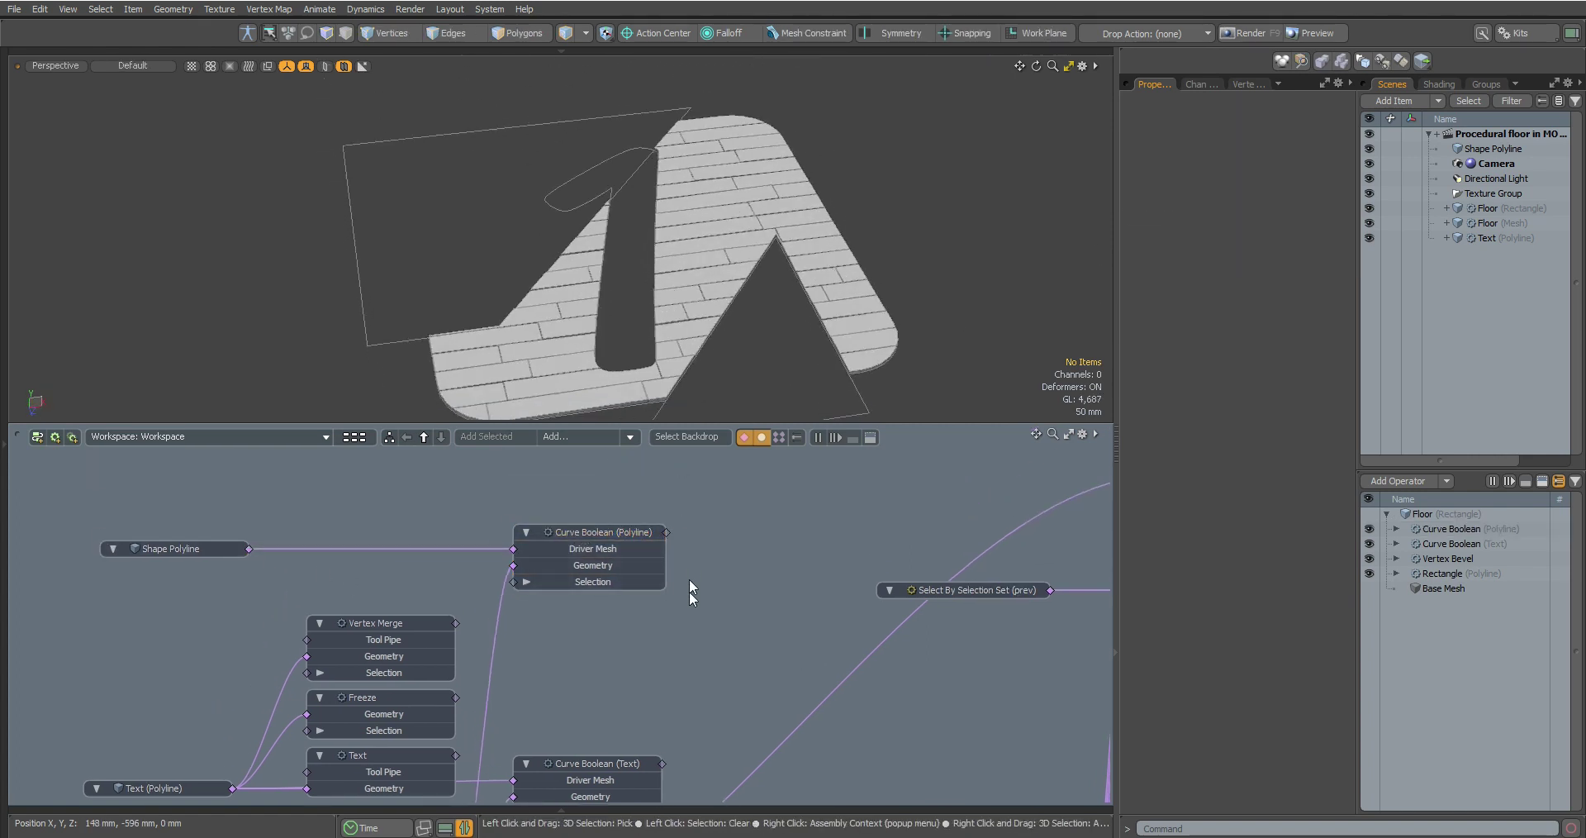
Disable Curve Boolean (Polyline) with Curve Boolean (Text) active, and hide the Shape Polyline item.
middle_drag(691, 620, 704, 385)
click(408, 732)
click(1370, 544)
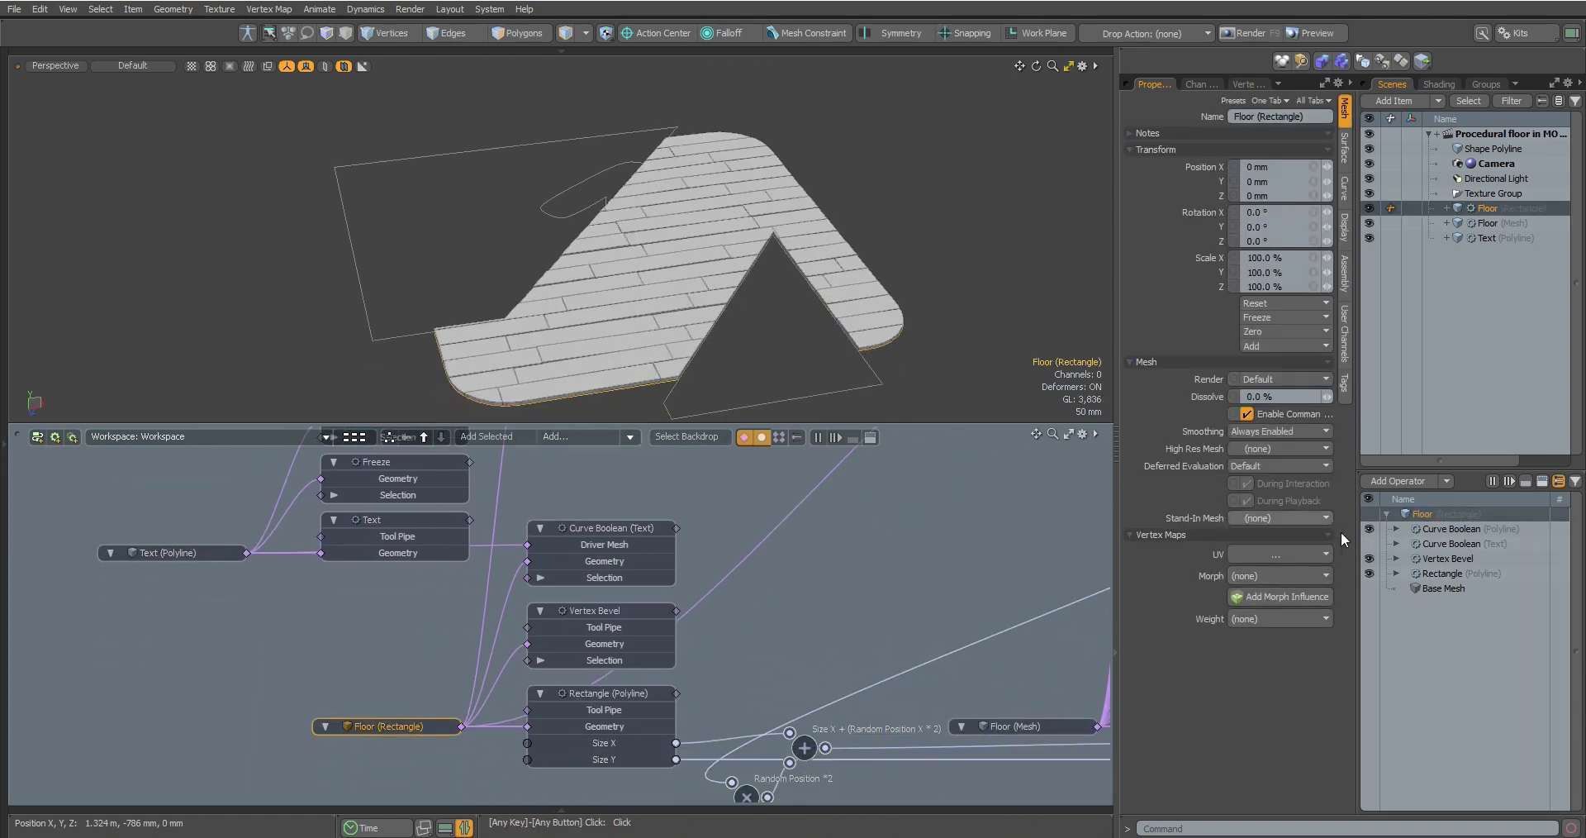
click(1369, 529)
click(1369, 544)
scroll(956, 337, up, 3)
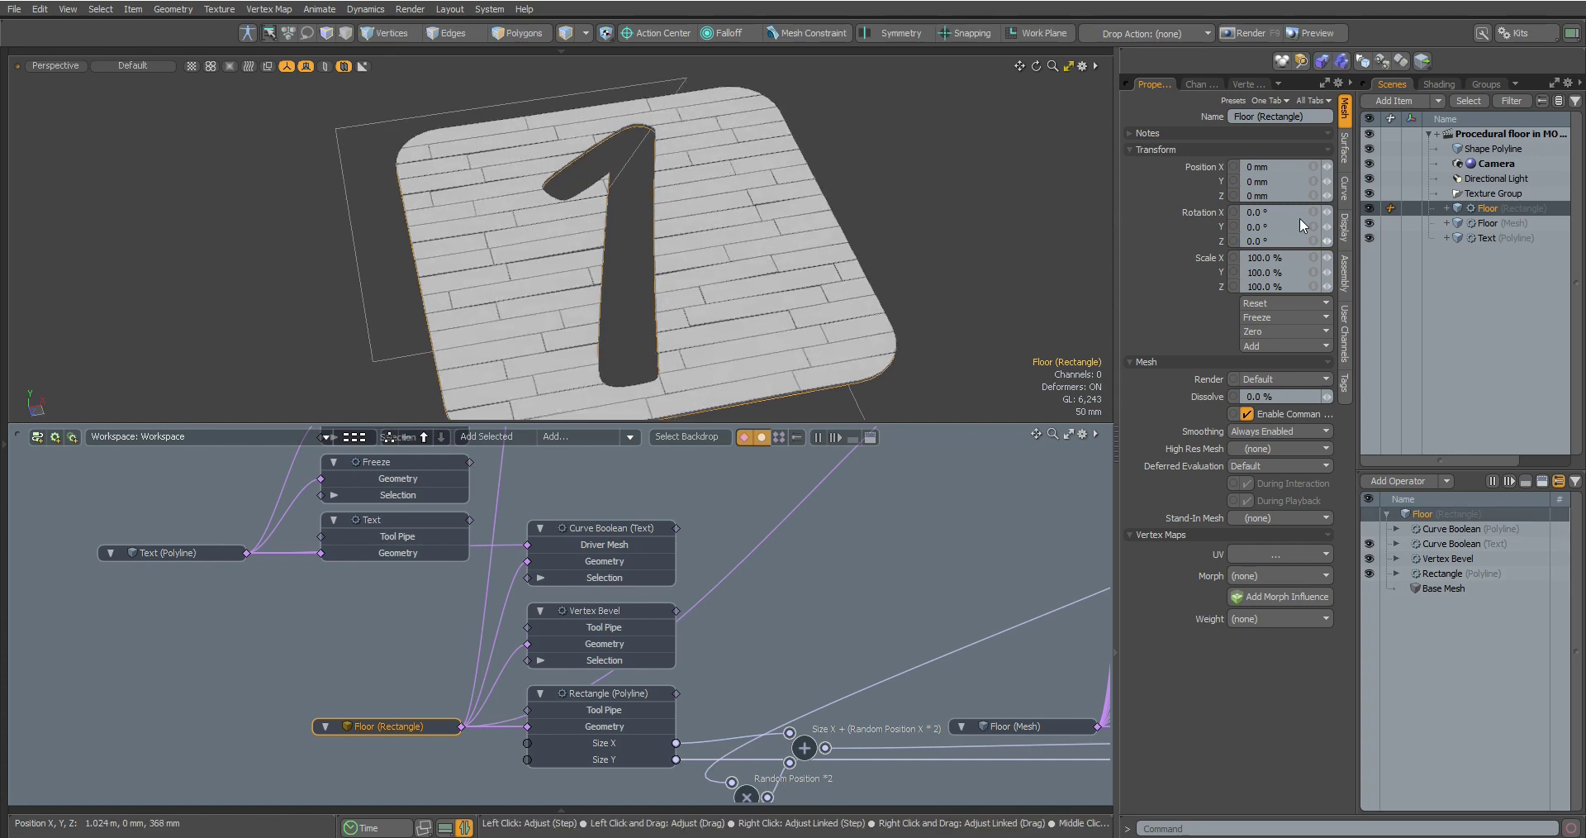
click(1370, 149)
Add a Set Polygon Type operation above Thicken on Floor (Mesh) and set its polygon type to Subdivision.
middle_drag(842, 531, 482, 543)
click(681, 737)
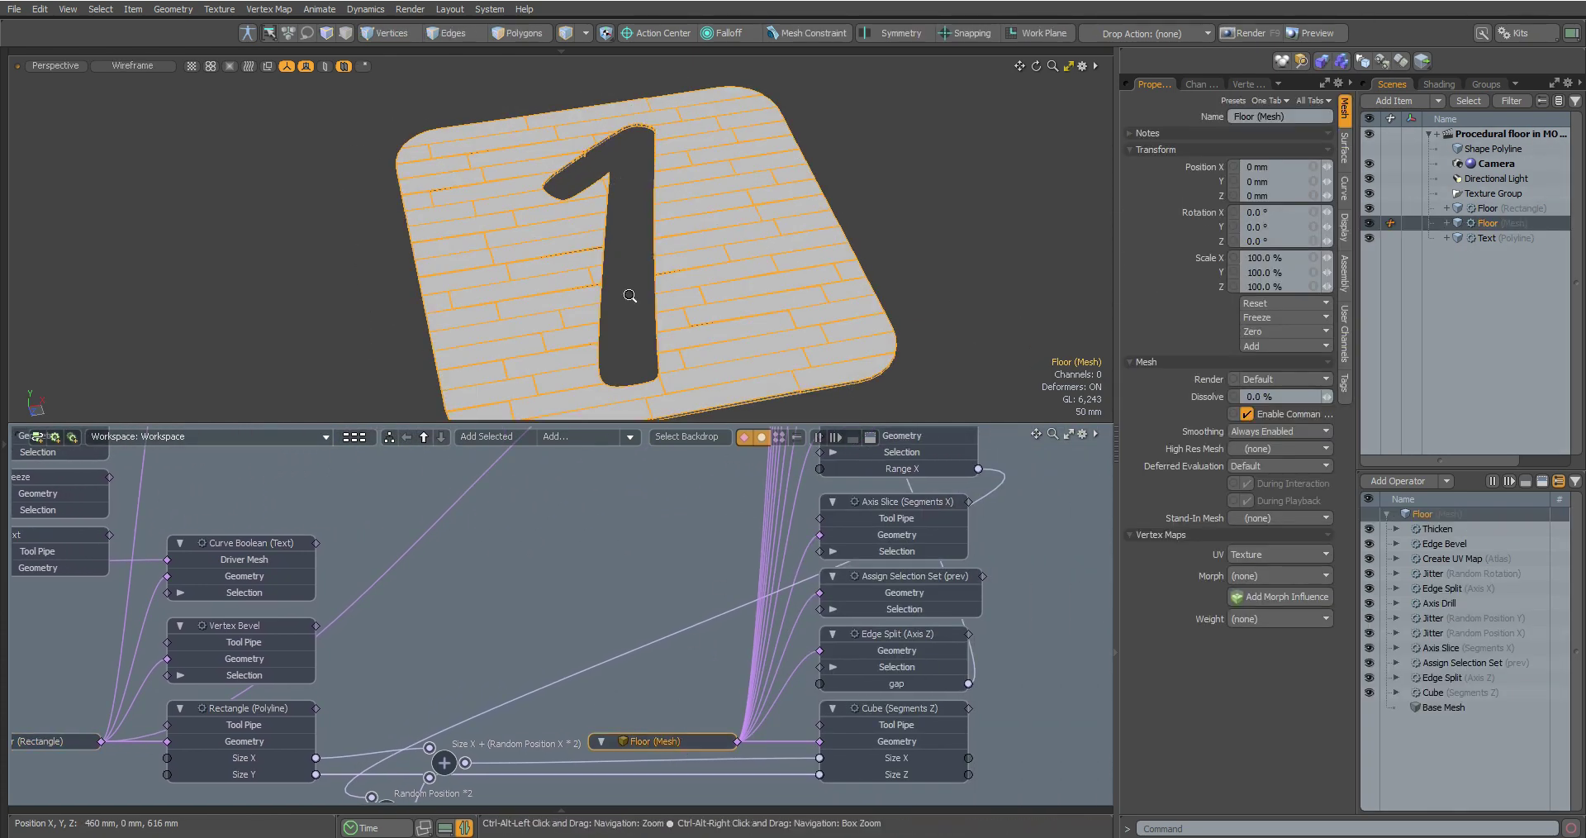
click(603, 436)
text(set po)
double_click(638, 260)
alt+drag(710, 572, 624, 652)
alt+drag(624, 652, 881, 463)
alt+drag(881, 463, 865, 742)
drag(865, 743, 670, 611)
ctrl+alt+drag(670, 611, 725, 610)
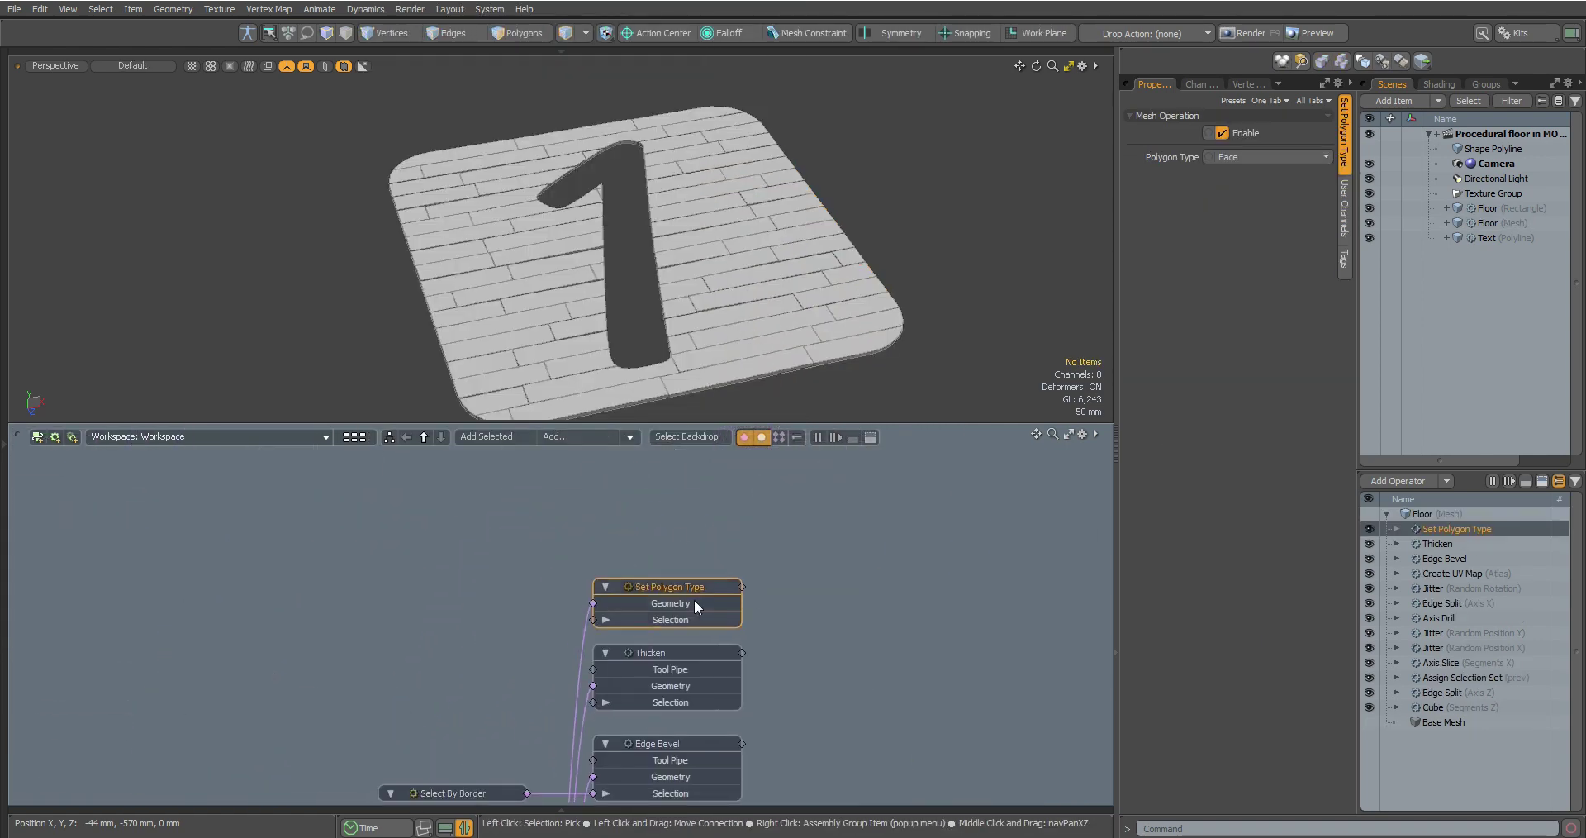
click(1240, 170)
Examine the subdivided planks around the edge of the number cut-out, selecting a plank polygon there.
ctrl+alt+drag(651, 368, 886, 262)
ctrl+alt+drag(641, 200, 662, 233)
click(595, 211)
key(3)
click(592, 205)
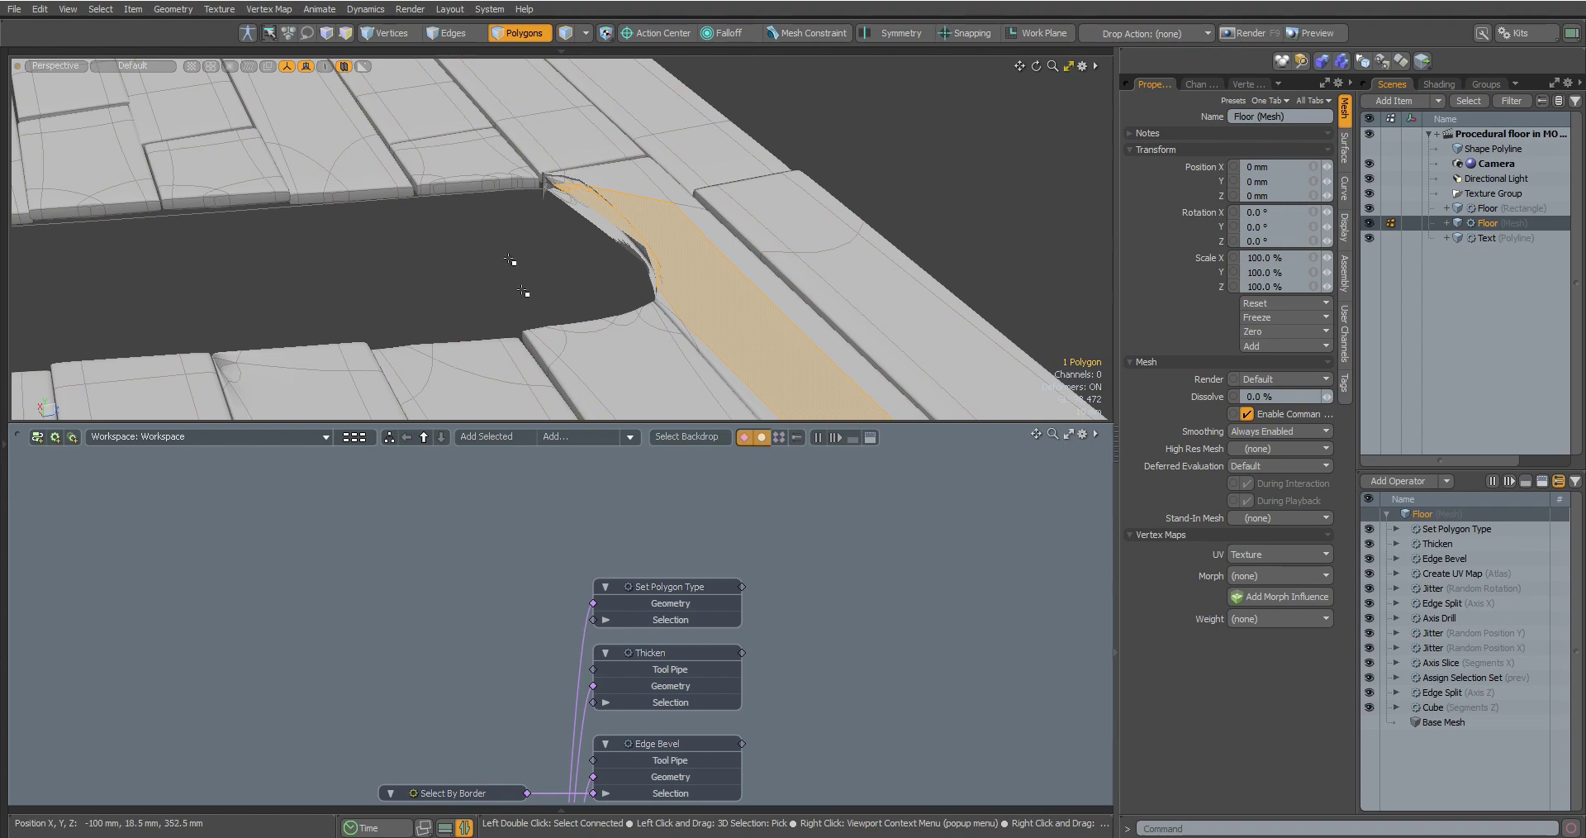
mouse_move(574, 310)
alt+mouse_down()
mouse_move(672, 322)
mouse_move(570, 318)
alt+mouse_up()
alt+drag(570, 318, 579, 268)
alt+drag(579, 269, 513, 302)
key(5)
Move the Set Polygon Type node away from Thicken and disable the operation.
drag(644, 585, 644, 440)
alt+shift+drag(644, 513, 641, 577)
click(673, 501)
click(1219, 135)
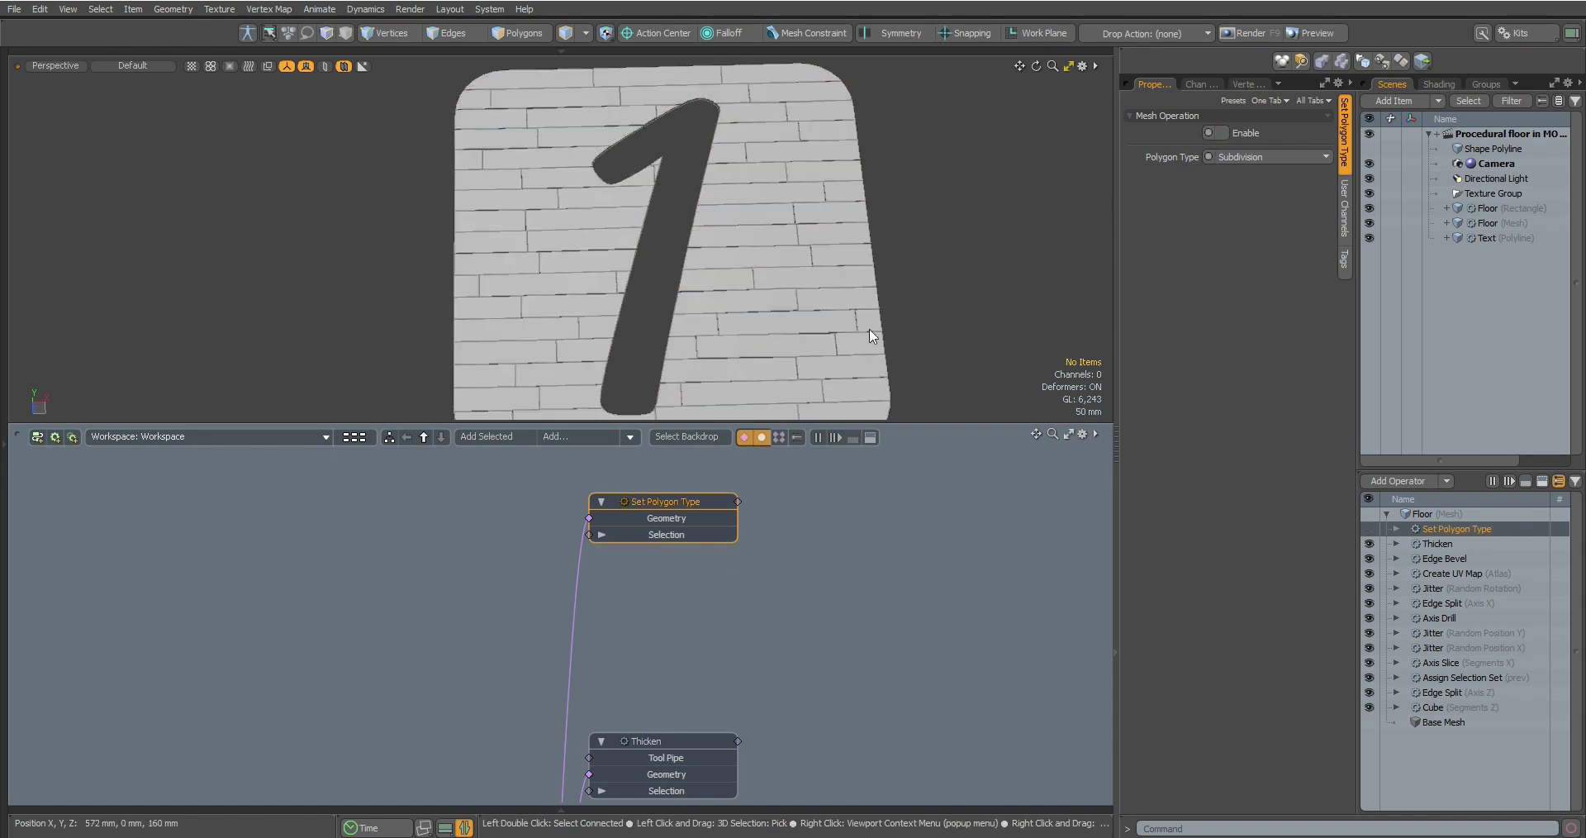
Add a Triangulate operation to Floor (Mesh), placing its node between Set Polygon Type and Thicken.
click(572, 436)
text(trian)
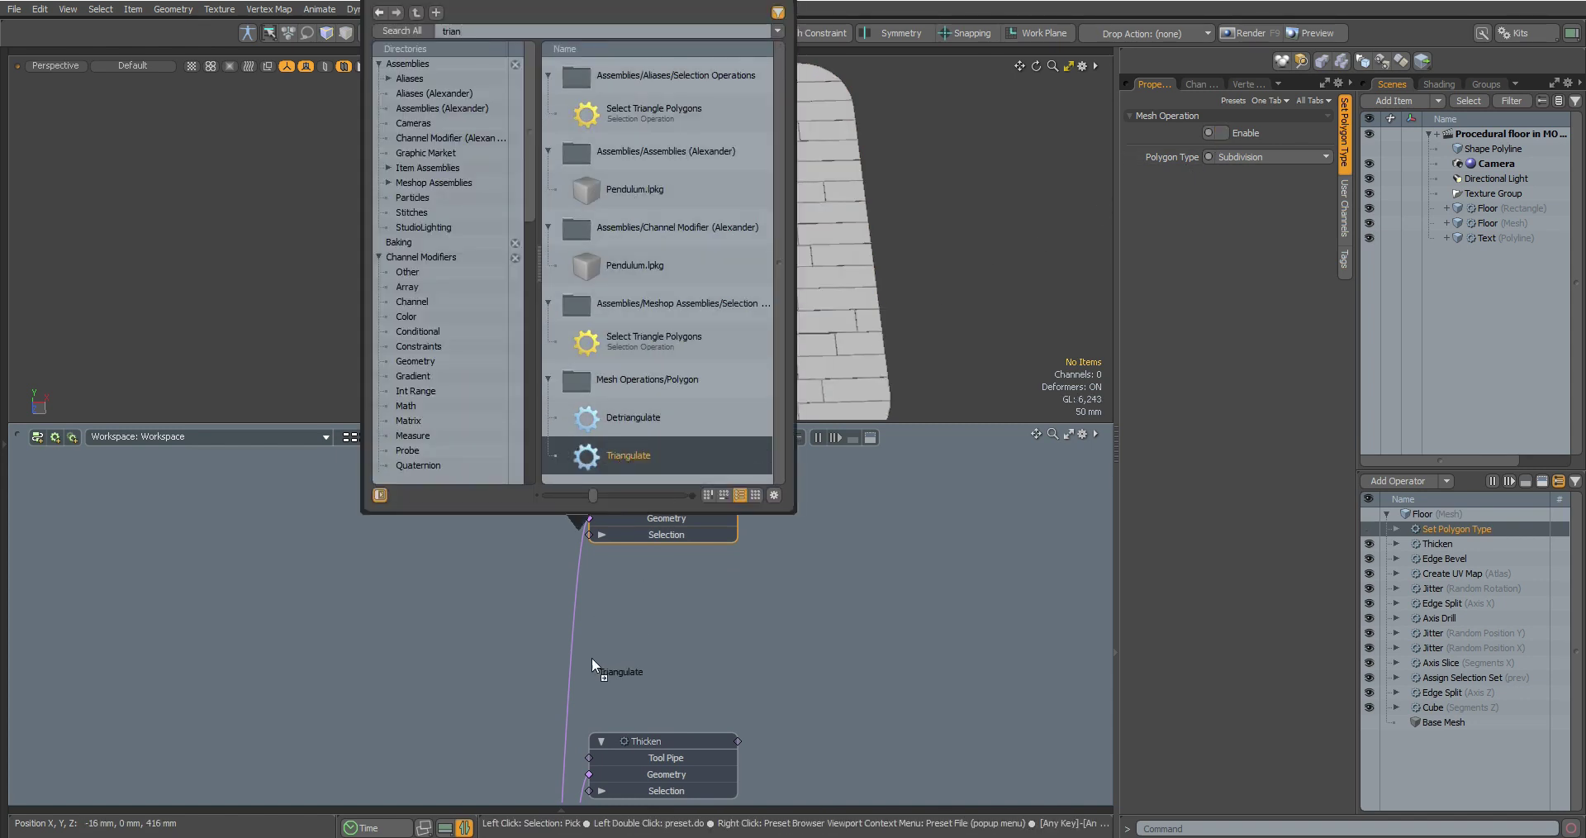
drag(586, 687, 640, 654)
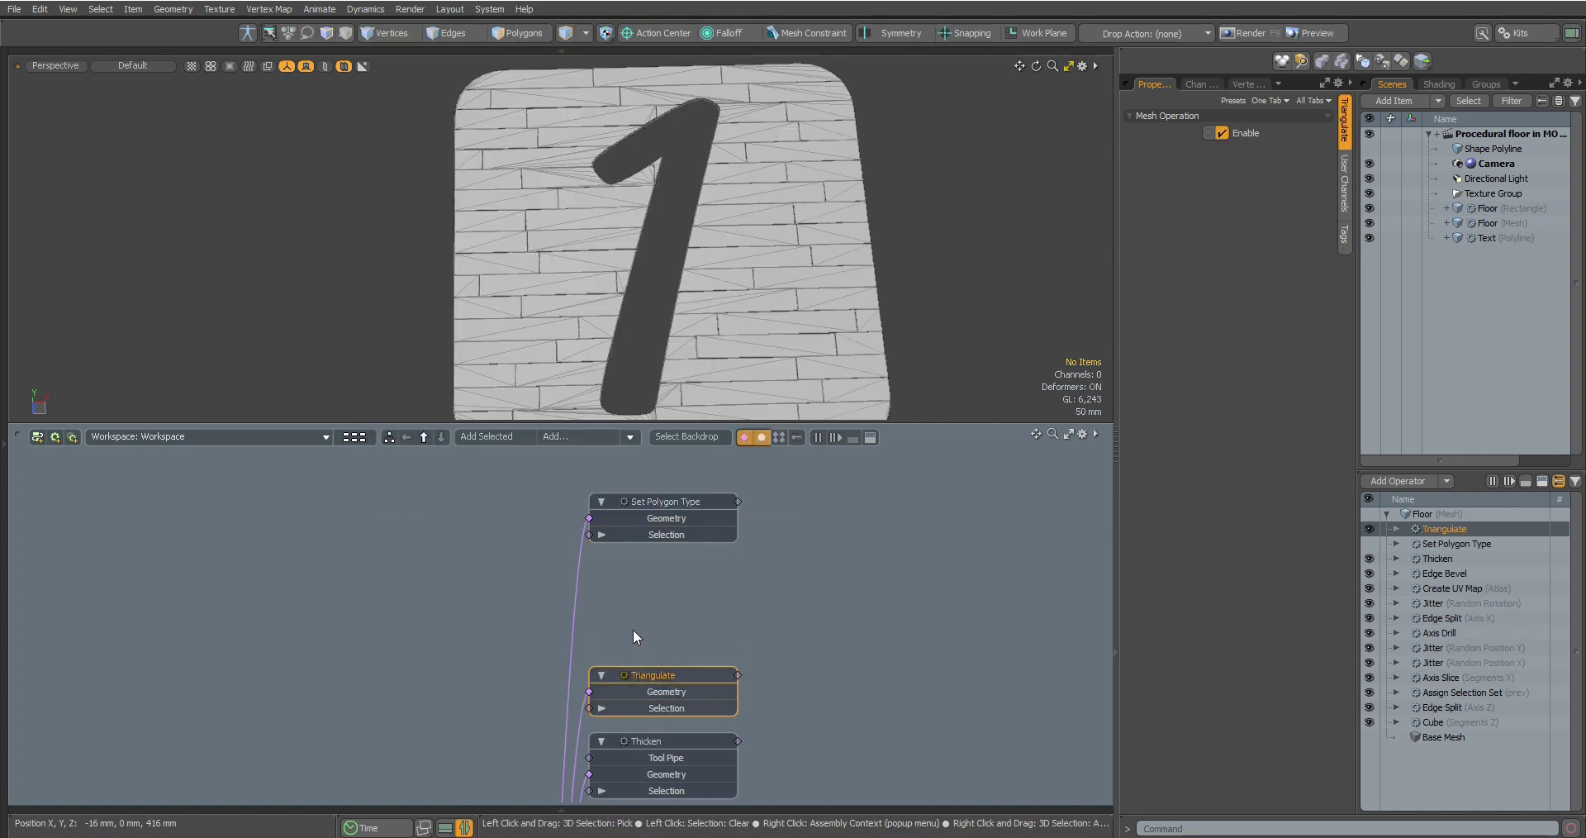
Add a polygon Selection Operator and connect it to Triangulate's selection input.
click(589, 438)
text(poly)
scroll(656, 388, down, 5)
drag(663, 384, 360, 694)
Add an "A is equal to B" logic node beside the polygon Selection Operator.
text(a is)
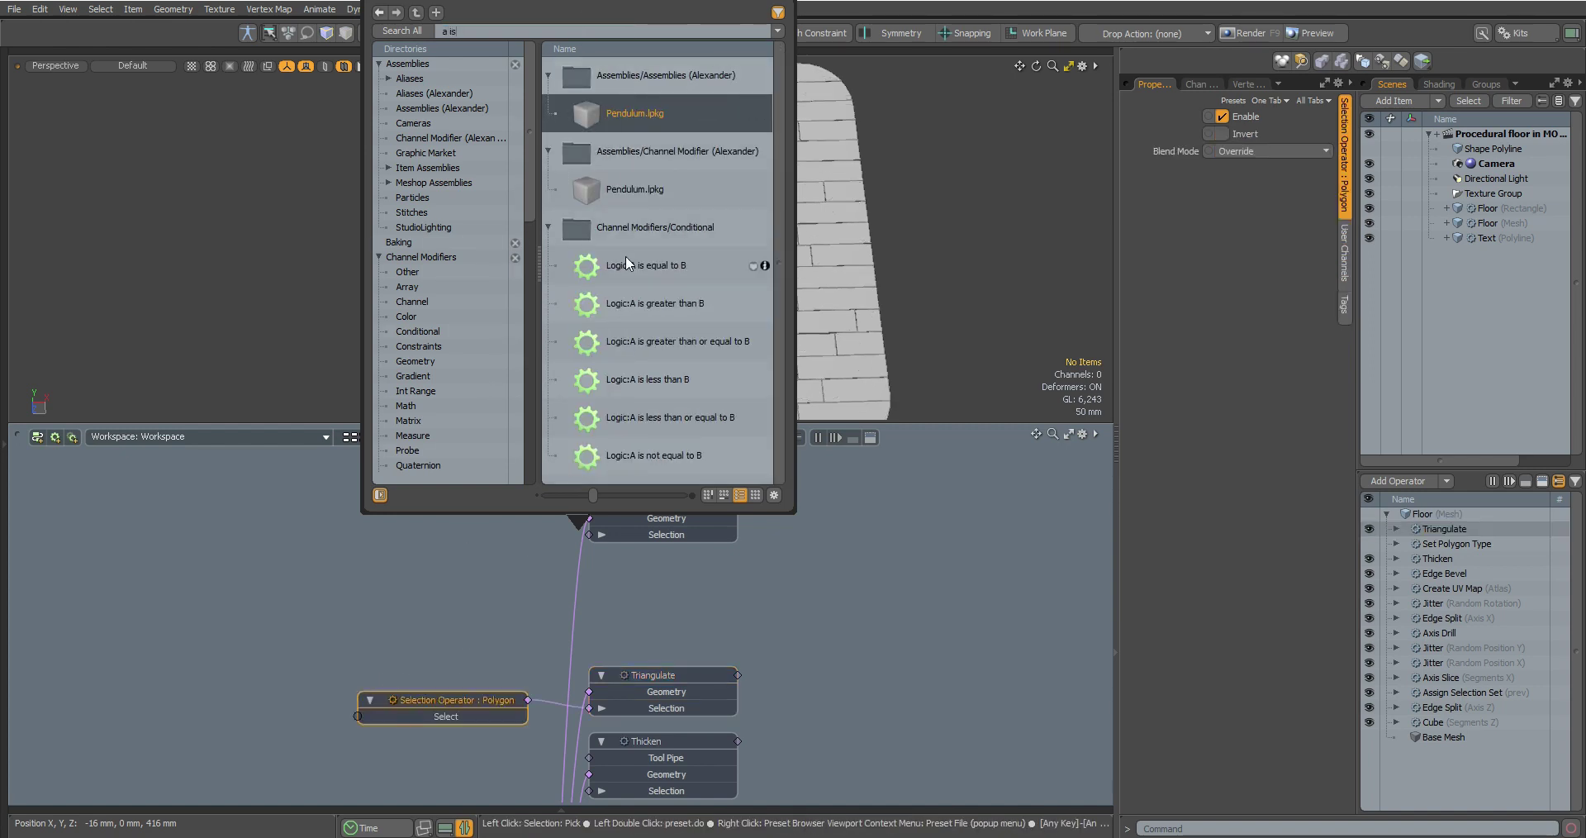
drag(626, 262, 171, 691)
middle_drag(450, 668, 610, 569)
Expose the Selection Operator's Vertex Count channel, connect it to the logic node's Value A, and link Result to Select.
click(601, 599)
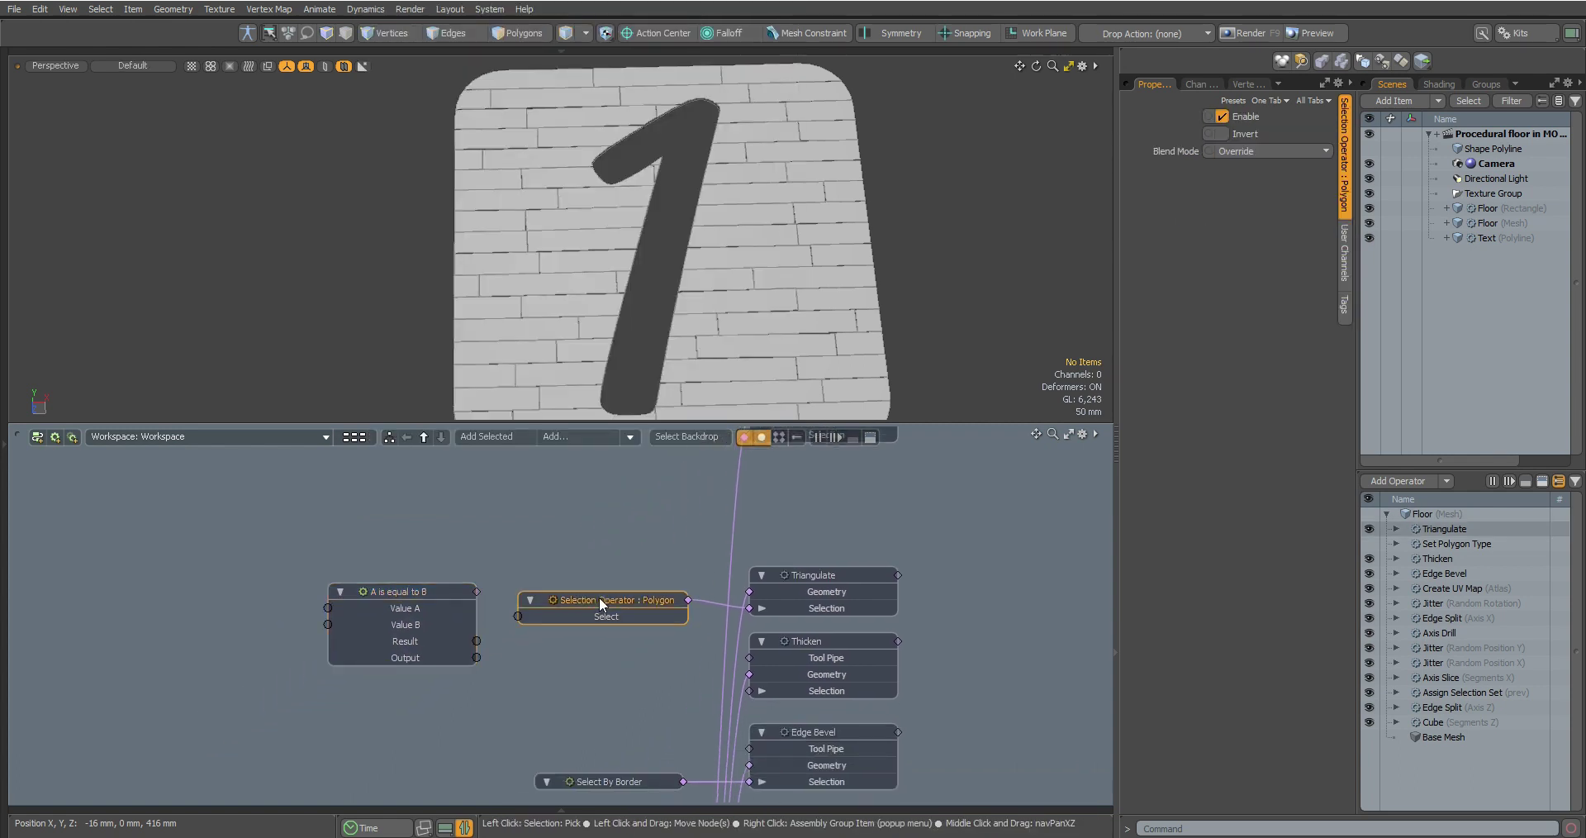
right_click(598, 584)
mouse_move(607, 588)
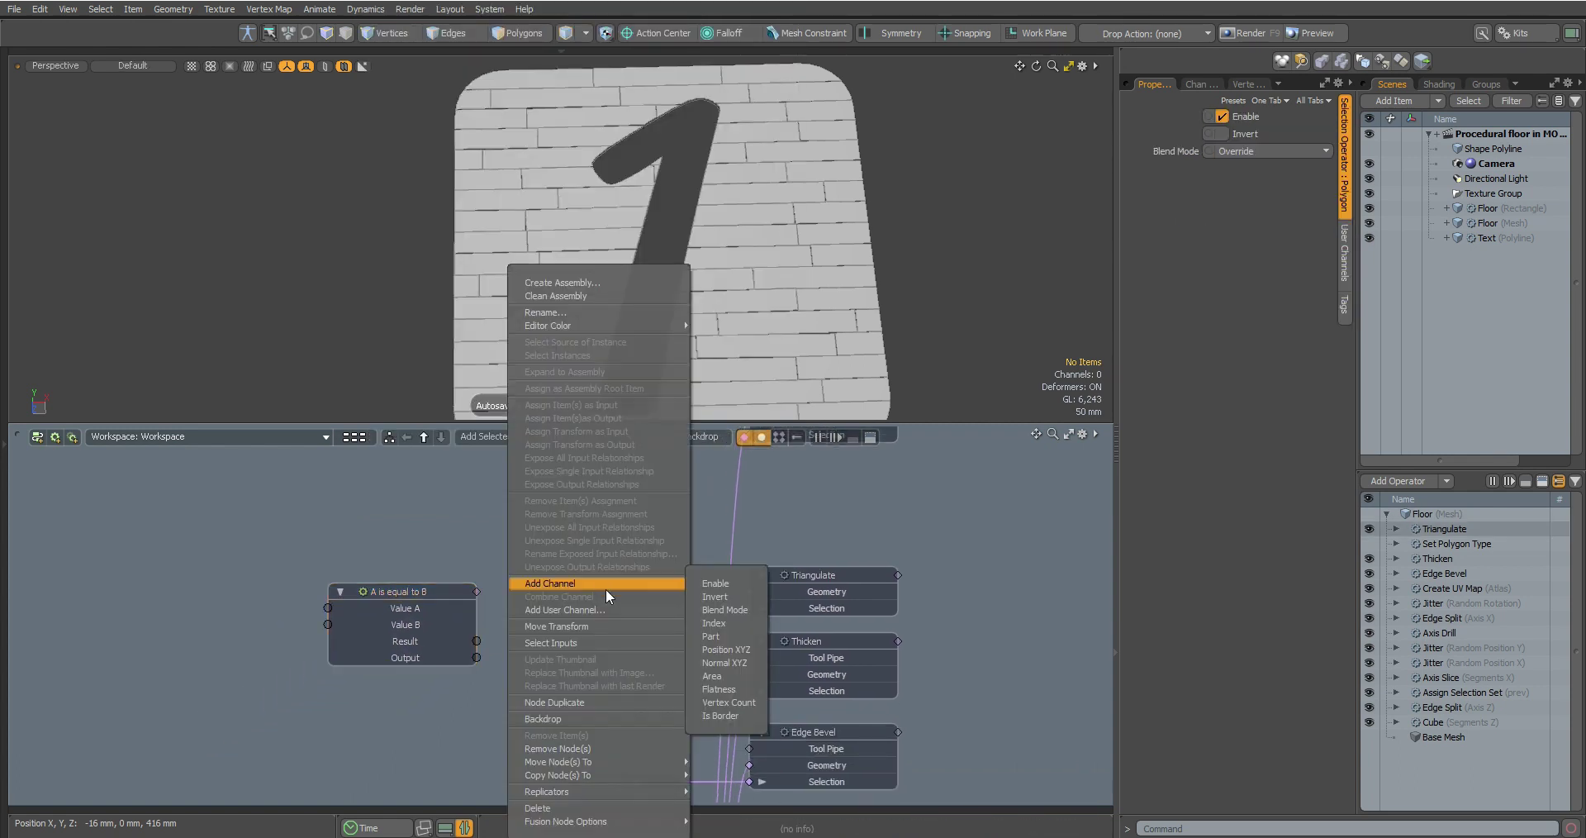
click(726, 701)
drag(689, 600, 313, 535)
drag(337, 610, 374, 557)
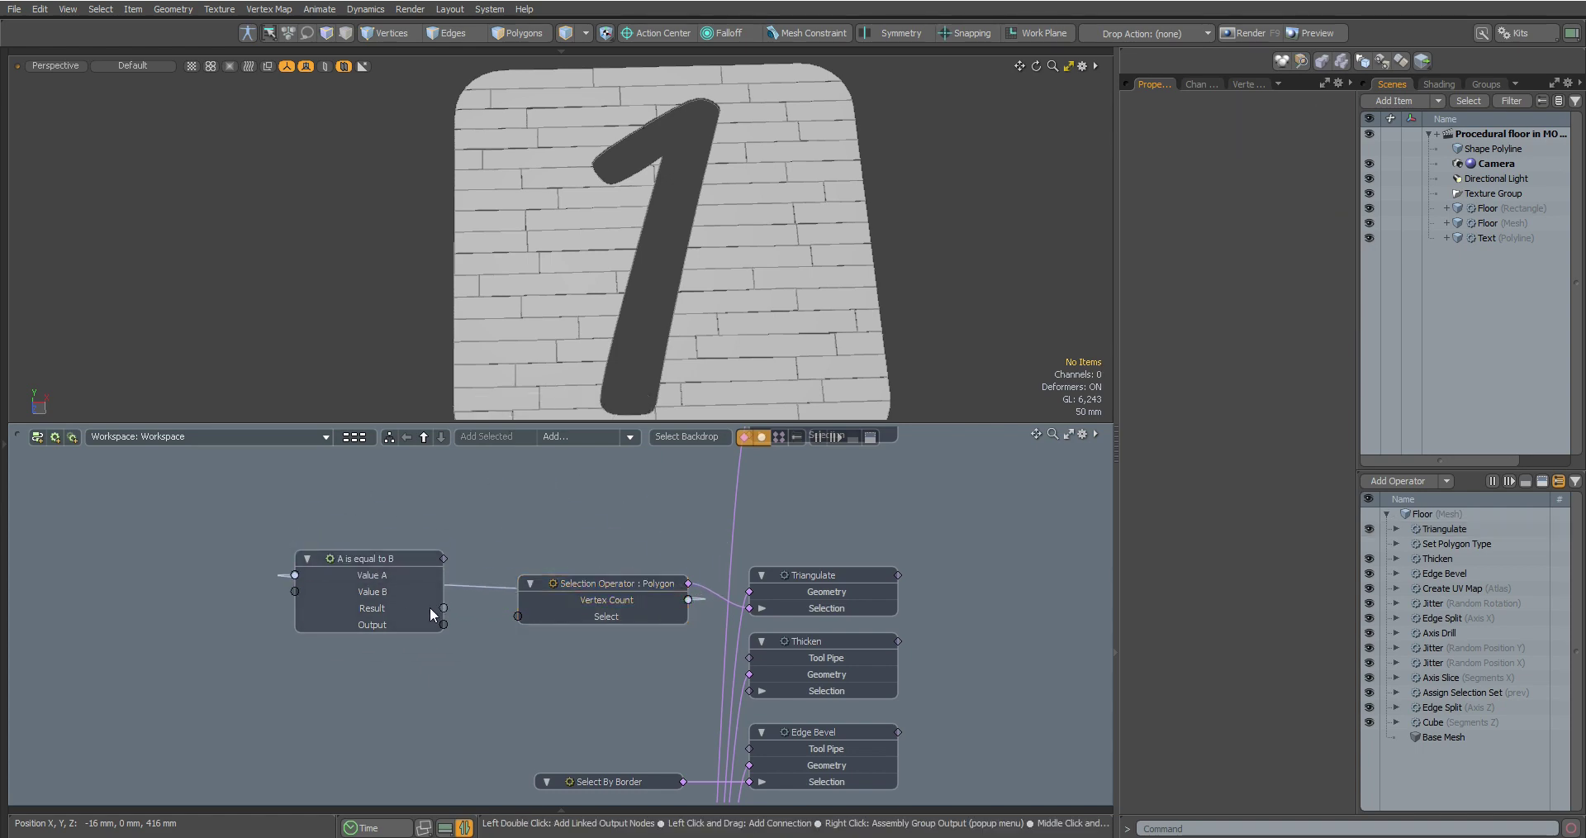
drag(444, 608, 521, 616)
Change the logic operation to "A is not equal to B" and set Value B to 4.
scroll(758, 297, up, 3)
alt+drag(727, 347, 794, 291)
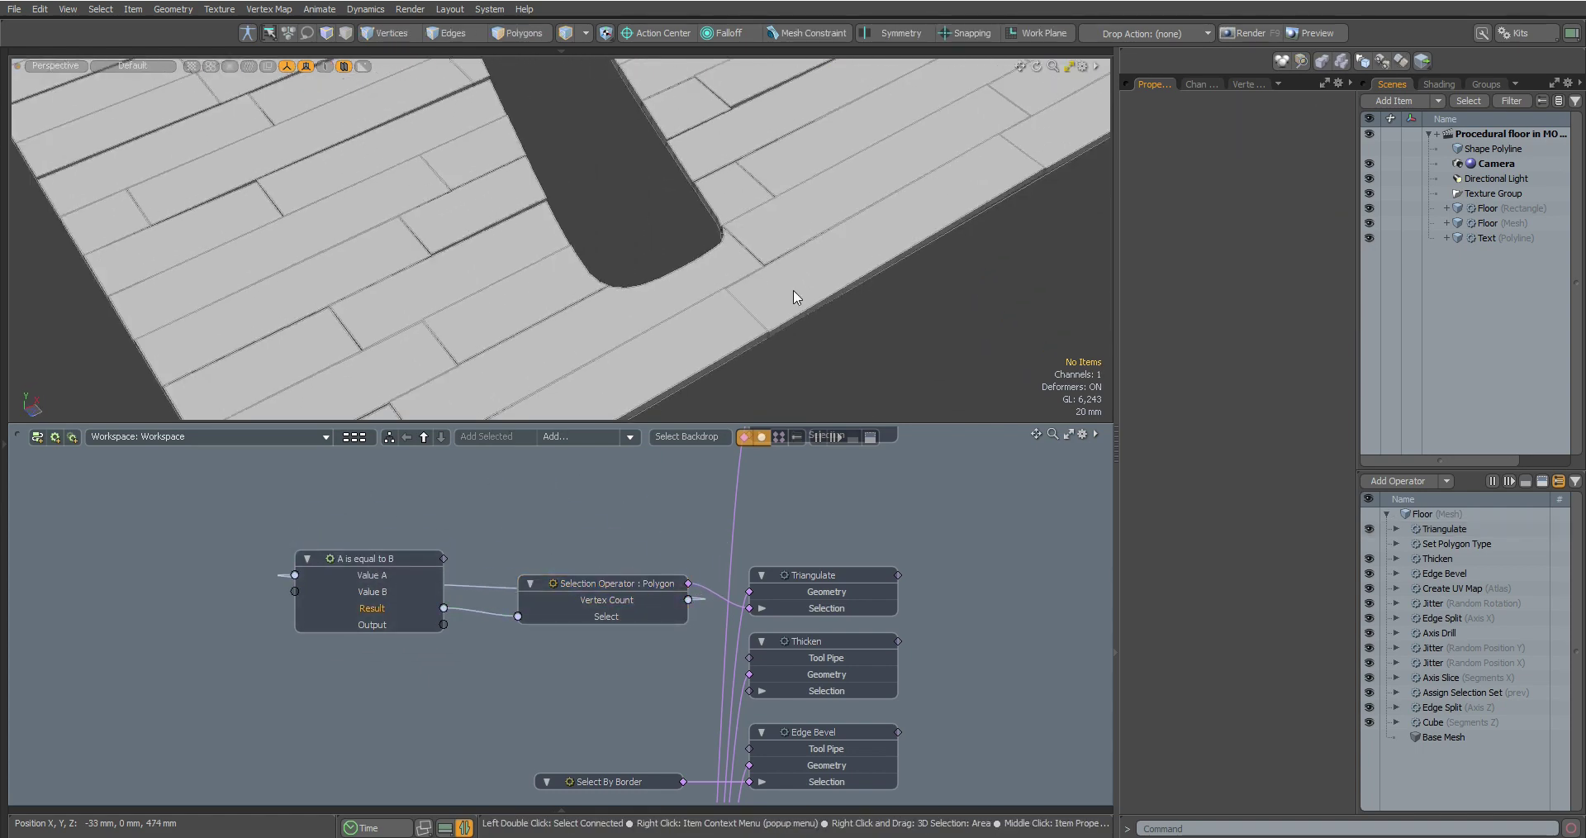
click(355, 560)
click(1252, 115)
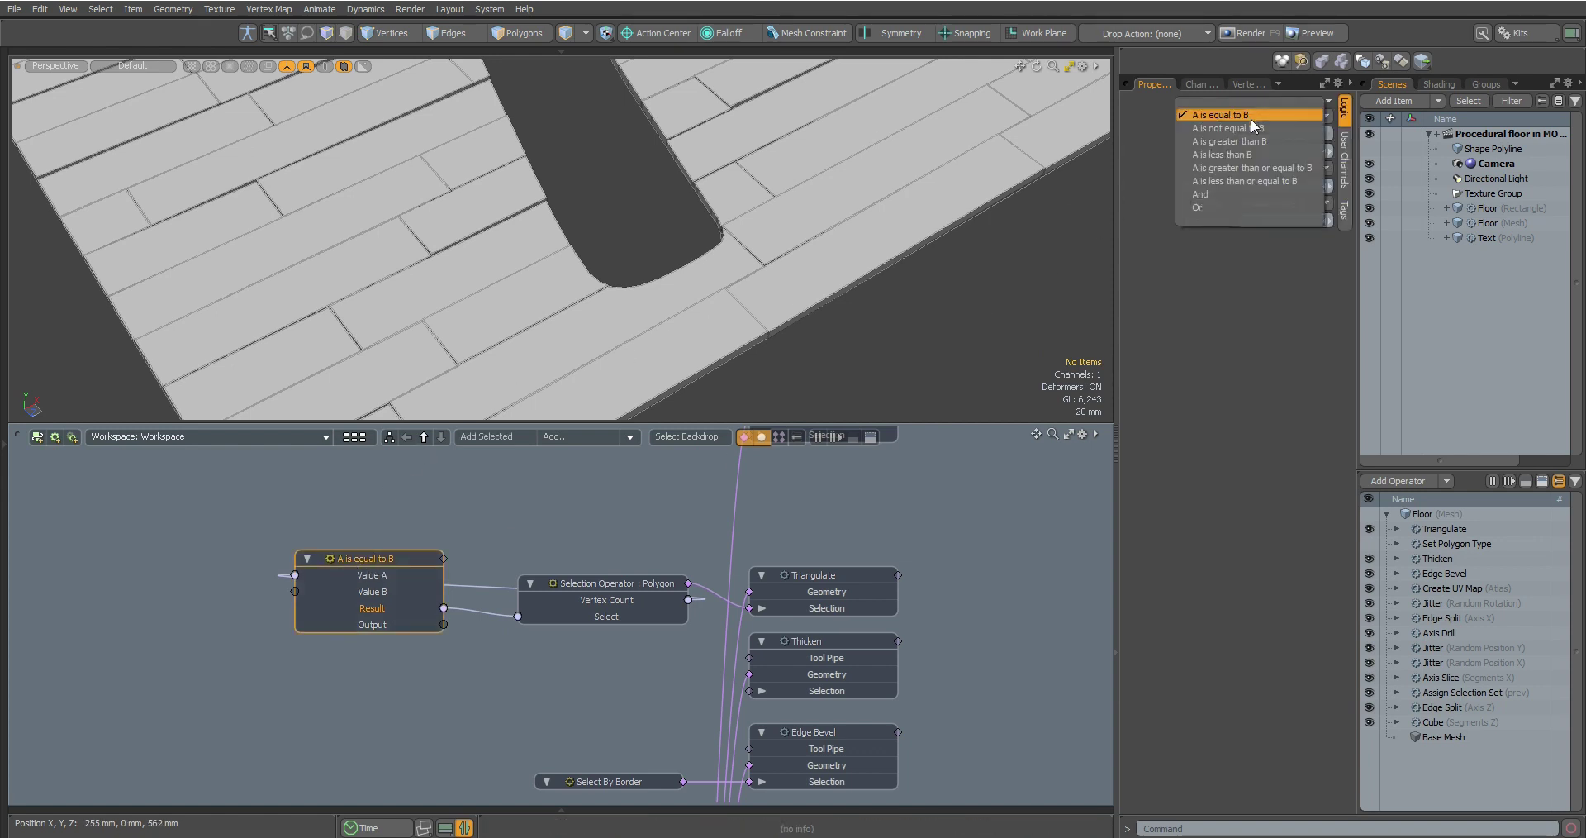
click(1255, 128)
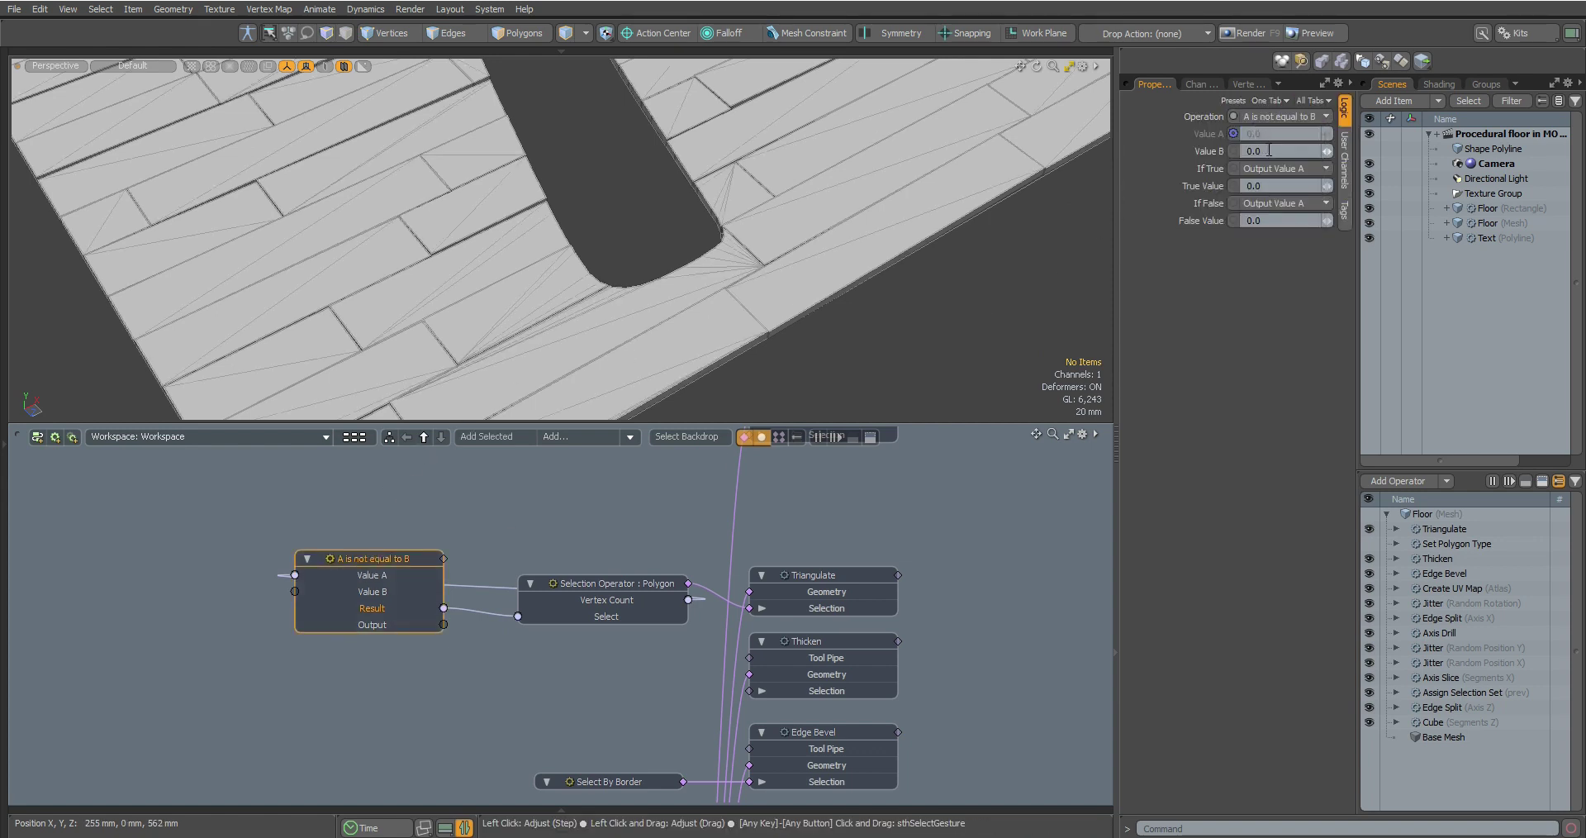
click(1270, 150)
text(4)
alt+drag(826, 269, 683, 264)
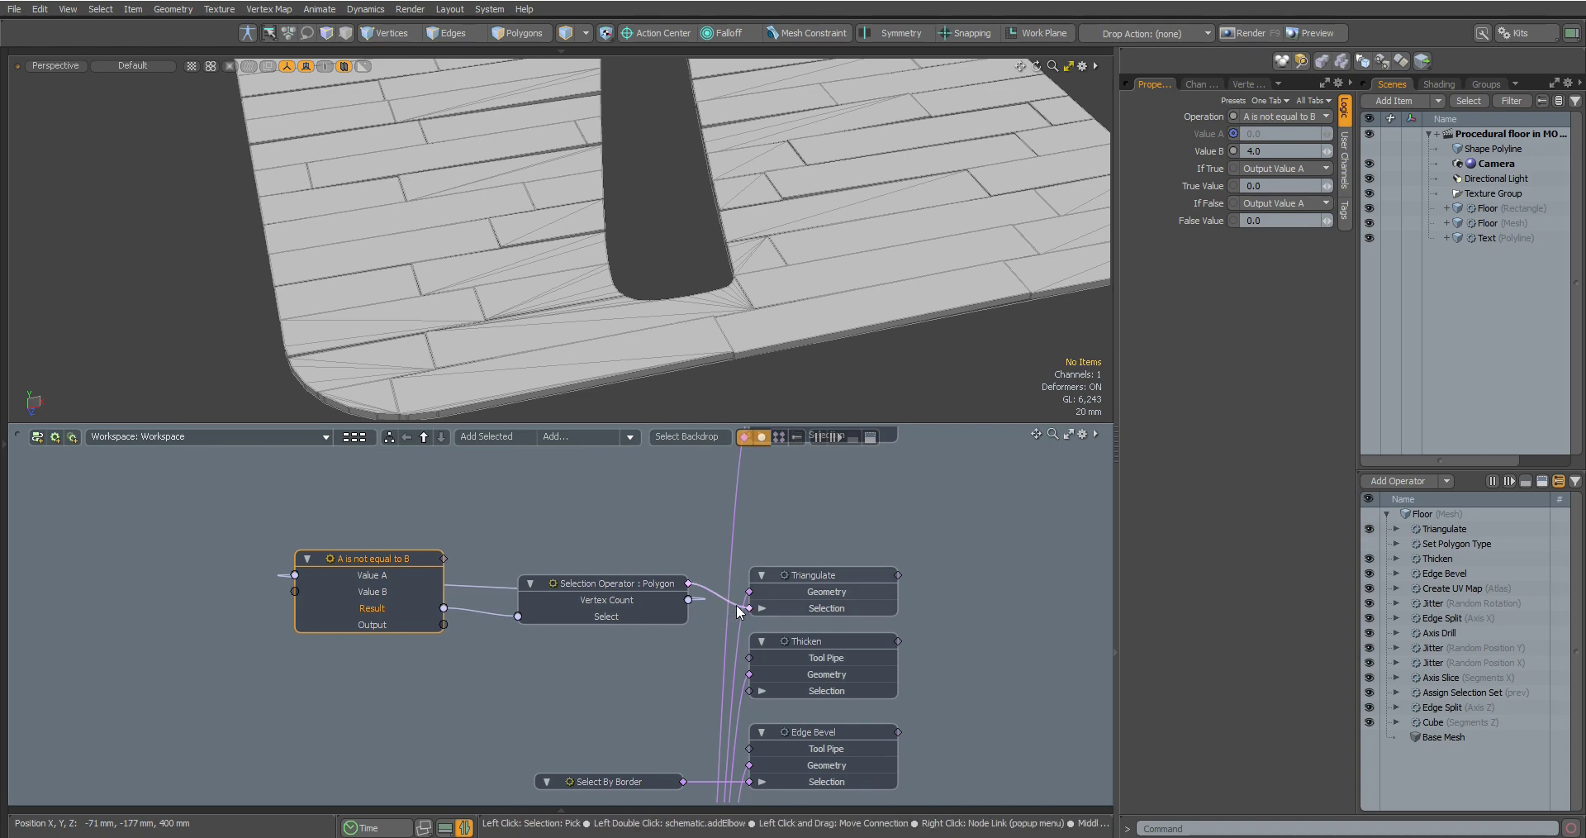
mouse_move(739, 612)
mouse_down()
mouse_move(741, 582)
mouse_move(750, 608)
mouse_up()
alt+drag(595, 364, 630, 336)
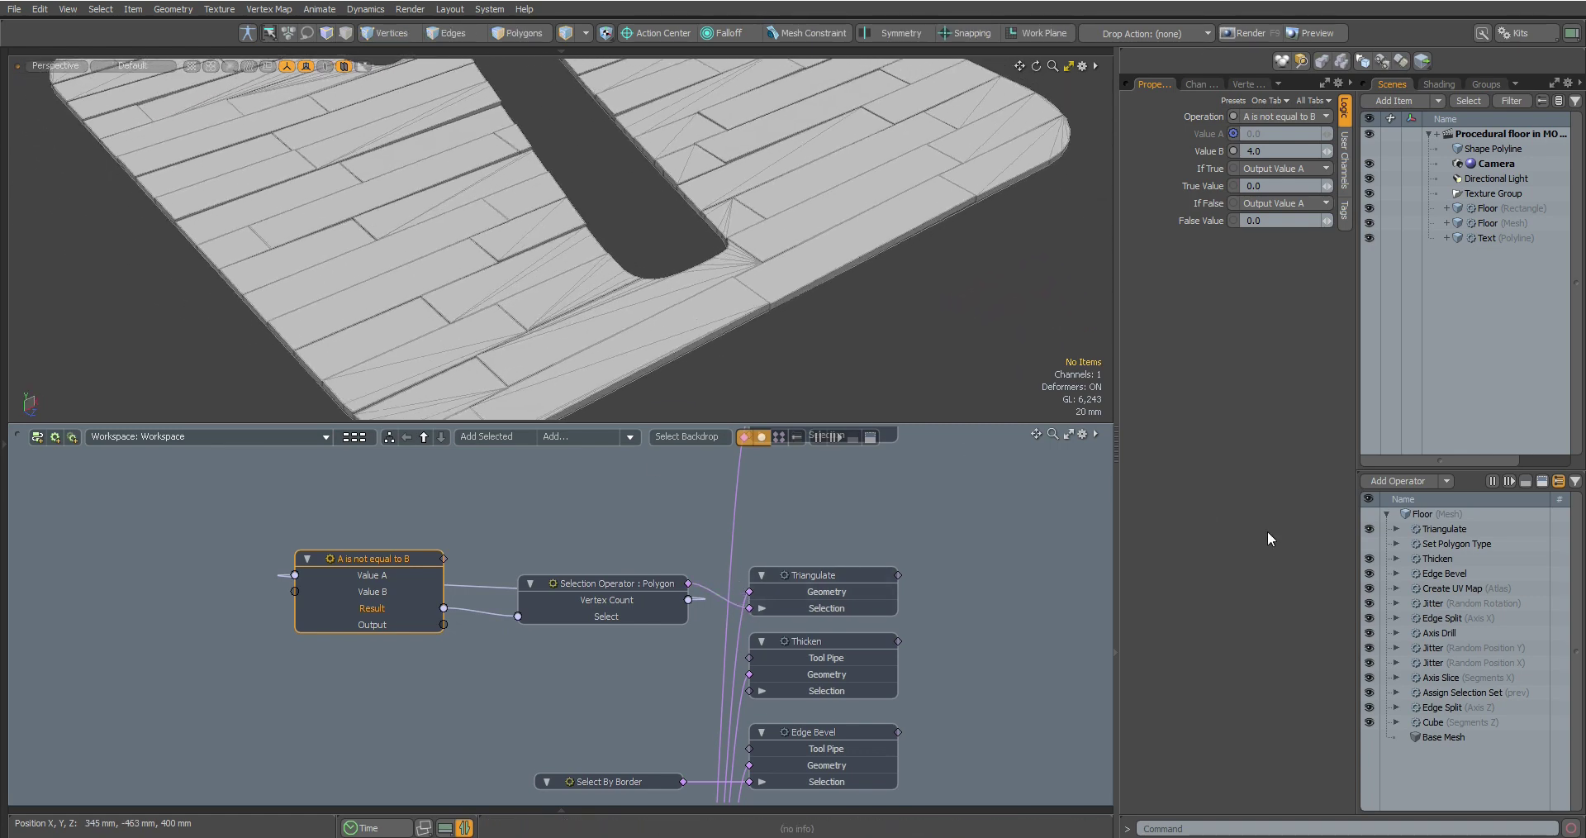
Move Triangulate below Set Polygon Type in the Floor (Mesh) operation stack and re-enable Set Polygon Type.
click(1446, 529)
drag(1442, 556, 1443, 552)
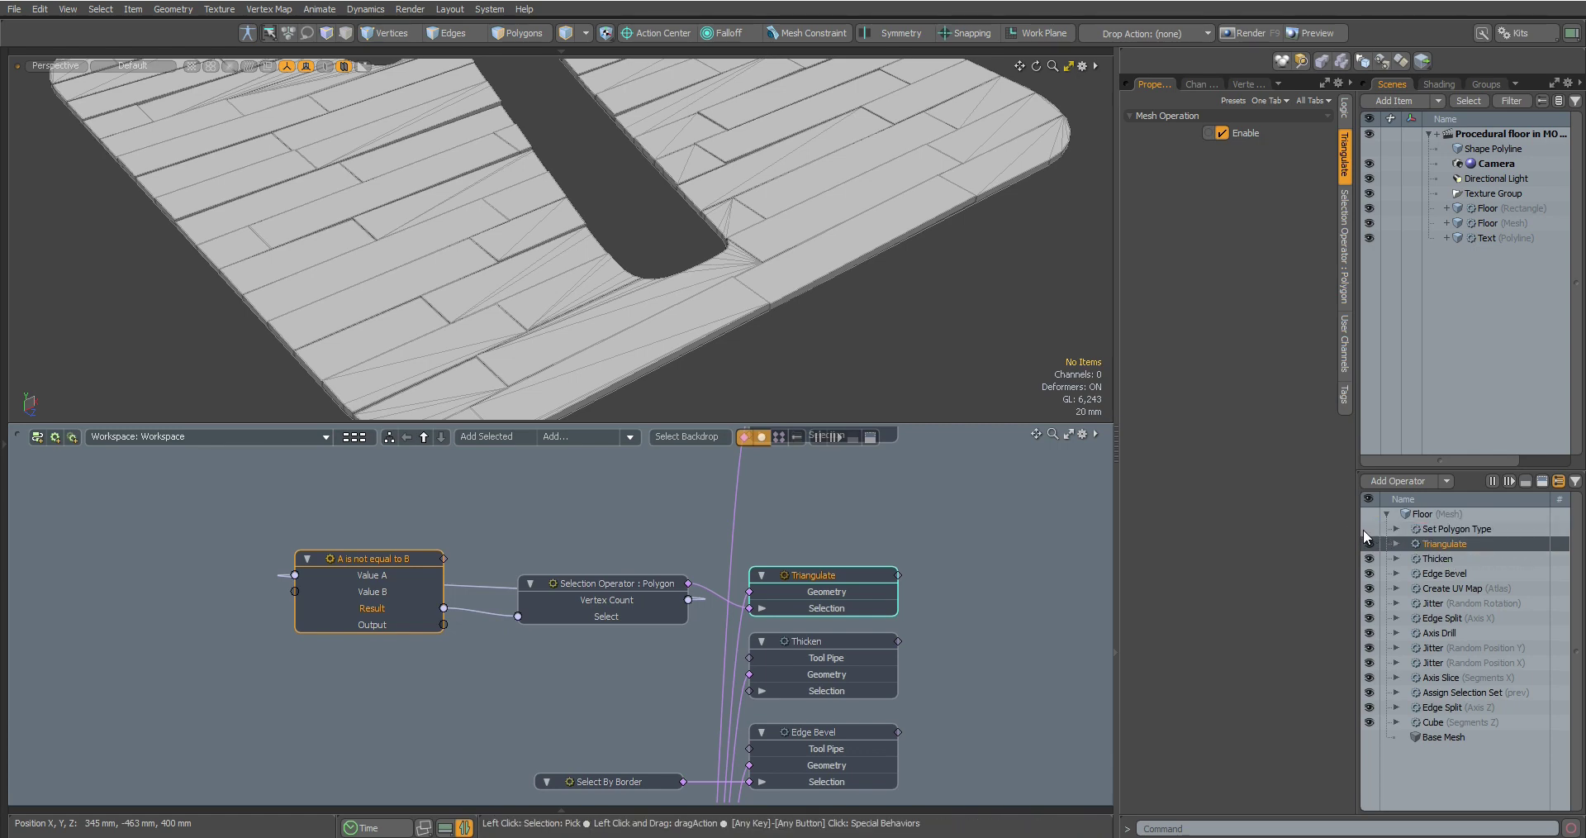
alt+drag(701, 264, 754, 198)
scroll(621, 195, up, 4)
scroll(763, 200, up, 1)
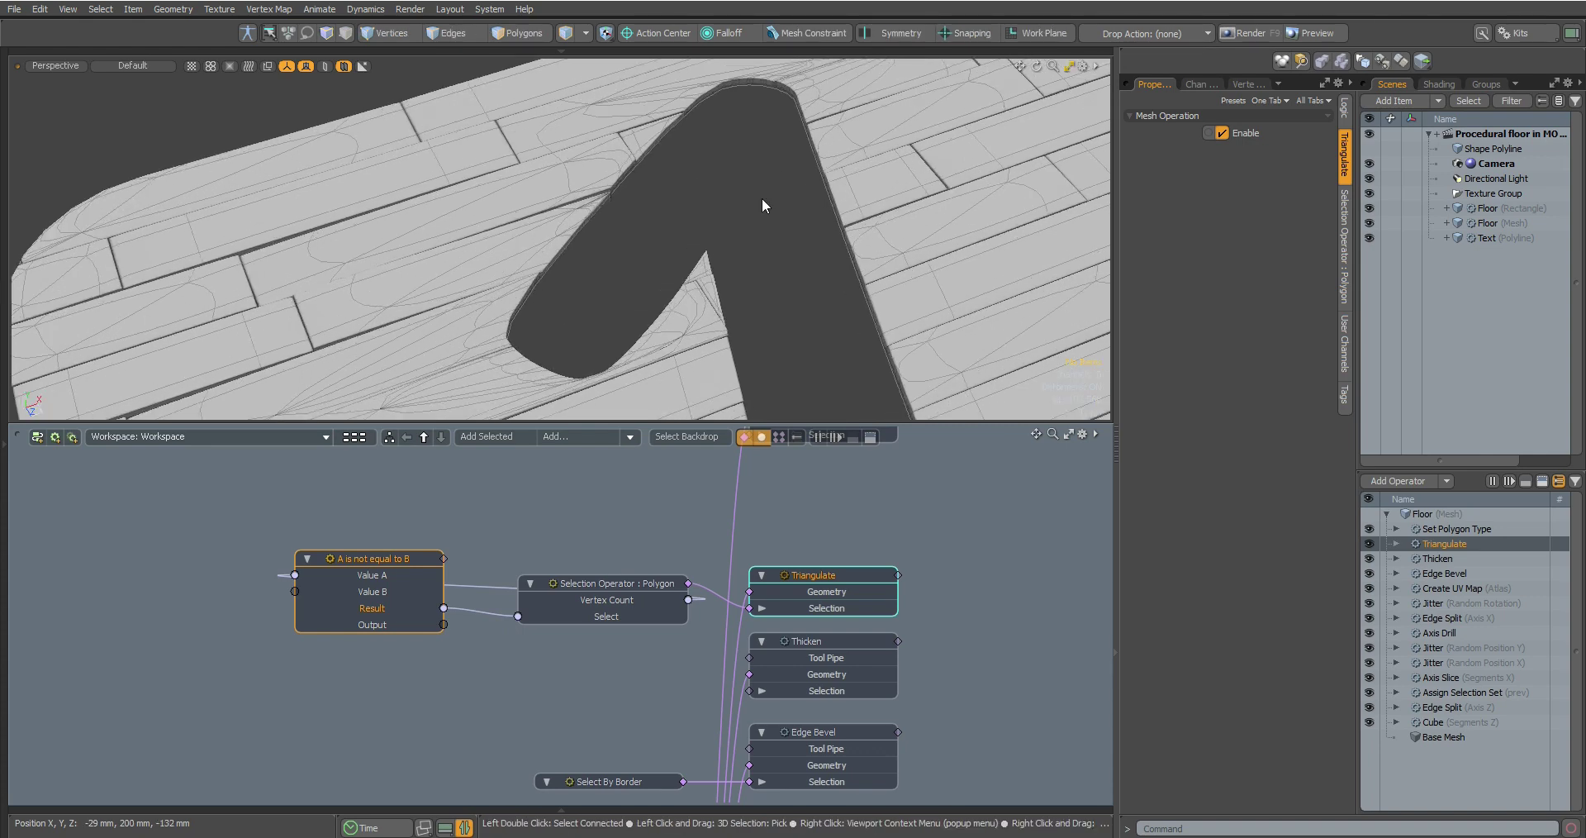
Compare the subdivided planks around the cut-out with Triangulate disabled and enabled.
click(1368, 544)
click(1368, 544)
alt+shift+drag(676, 350, 698, 276)
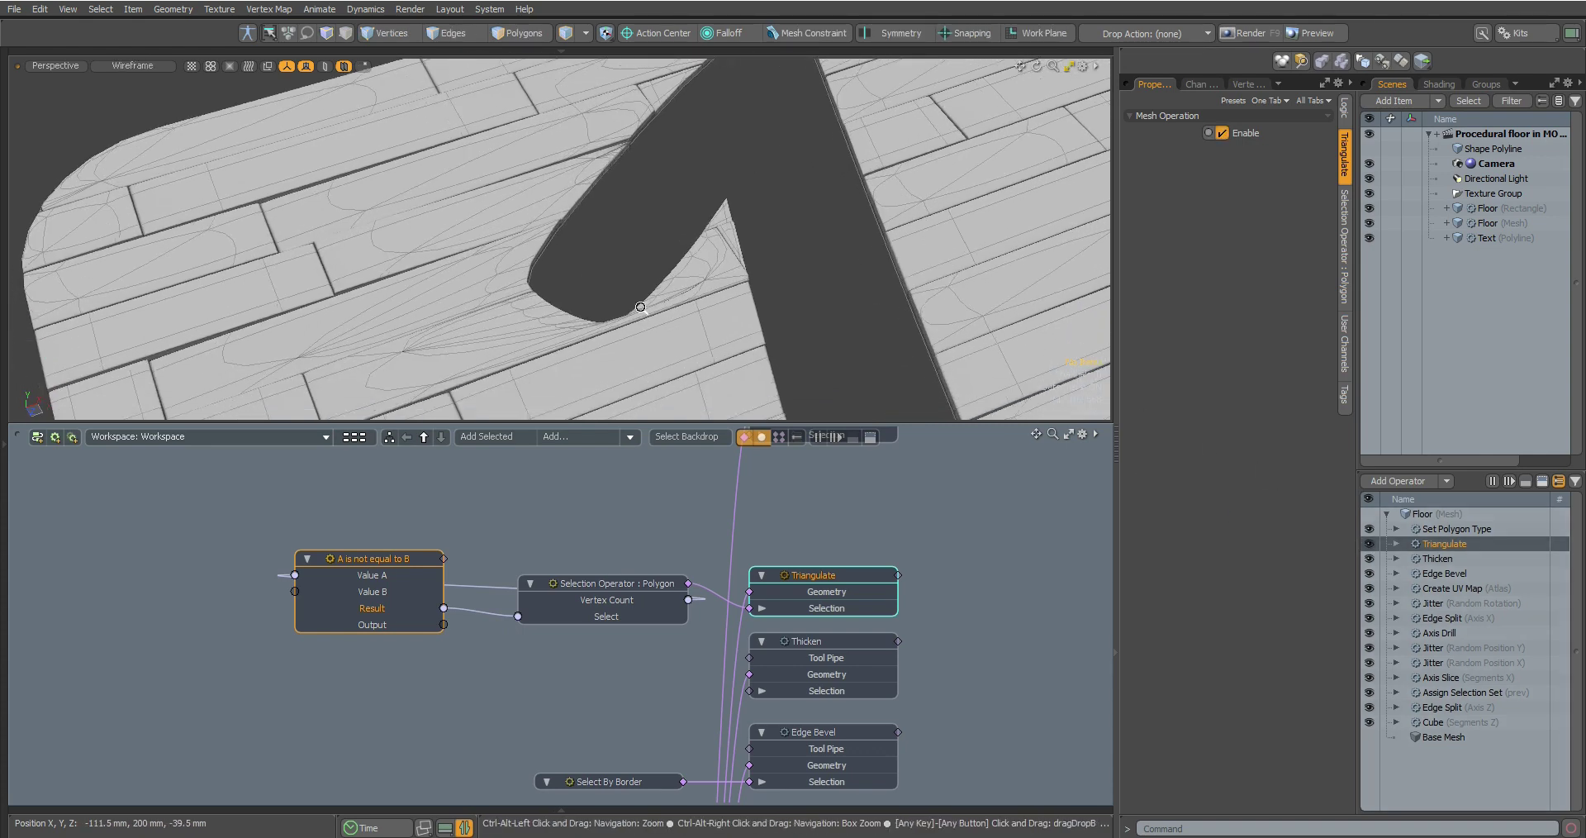
Toggle Triangulate off and back on to examine the subdivision near the tip of the cut-out.
scroll(698, 276, up, 3)
click(1369, 544)
click(1369, 545)
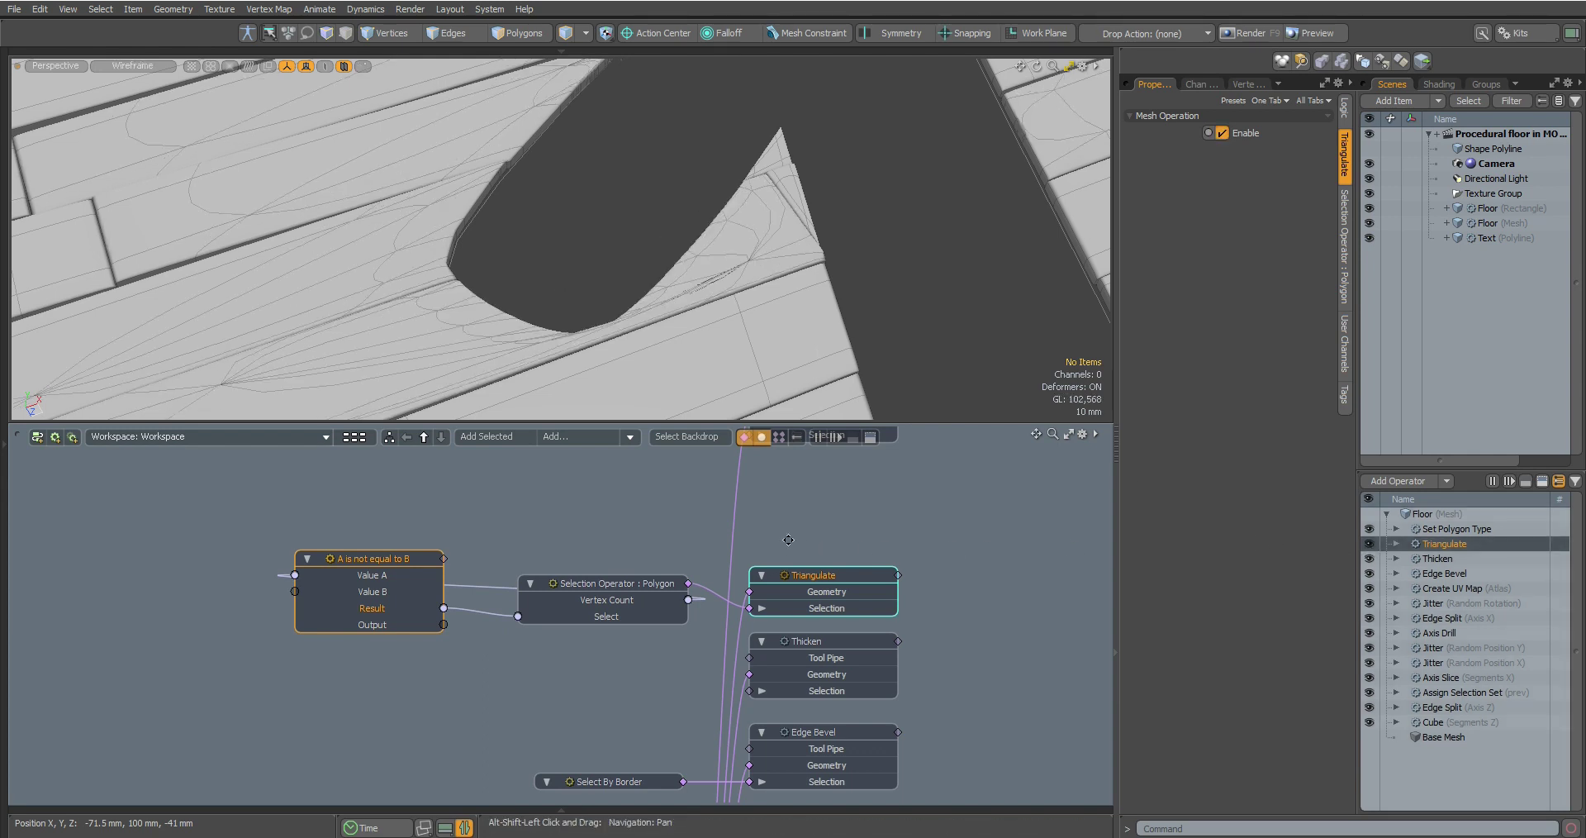
Add a Subdivide operation above Triangulate, using the Smooth method with a maximum smoothing angle of 0°.
click(578, 433)
text(subd)
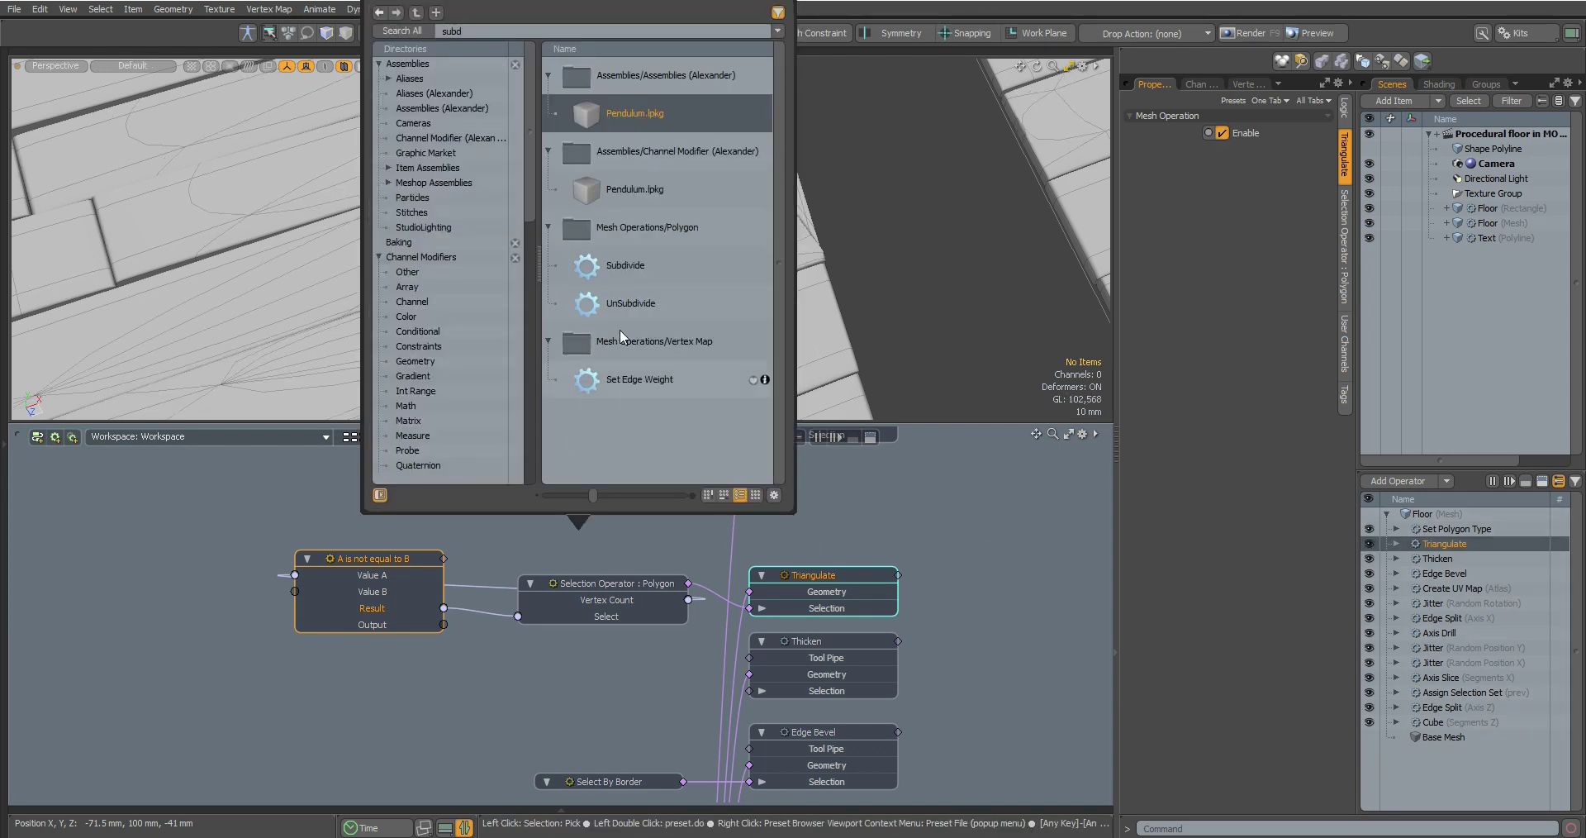
drag(616, 268, 777, 483)
click(1285, 181)
click(1295, 162)
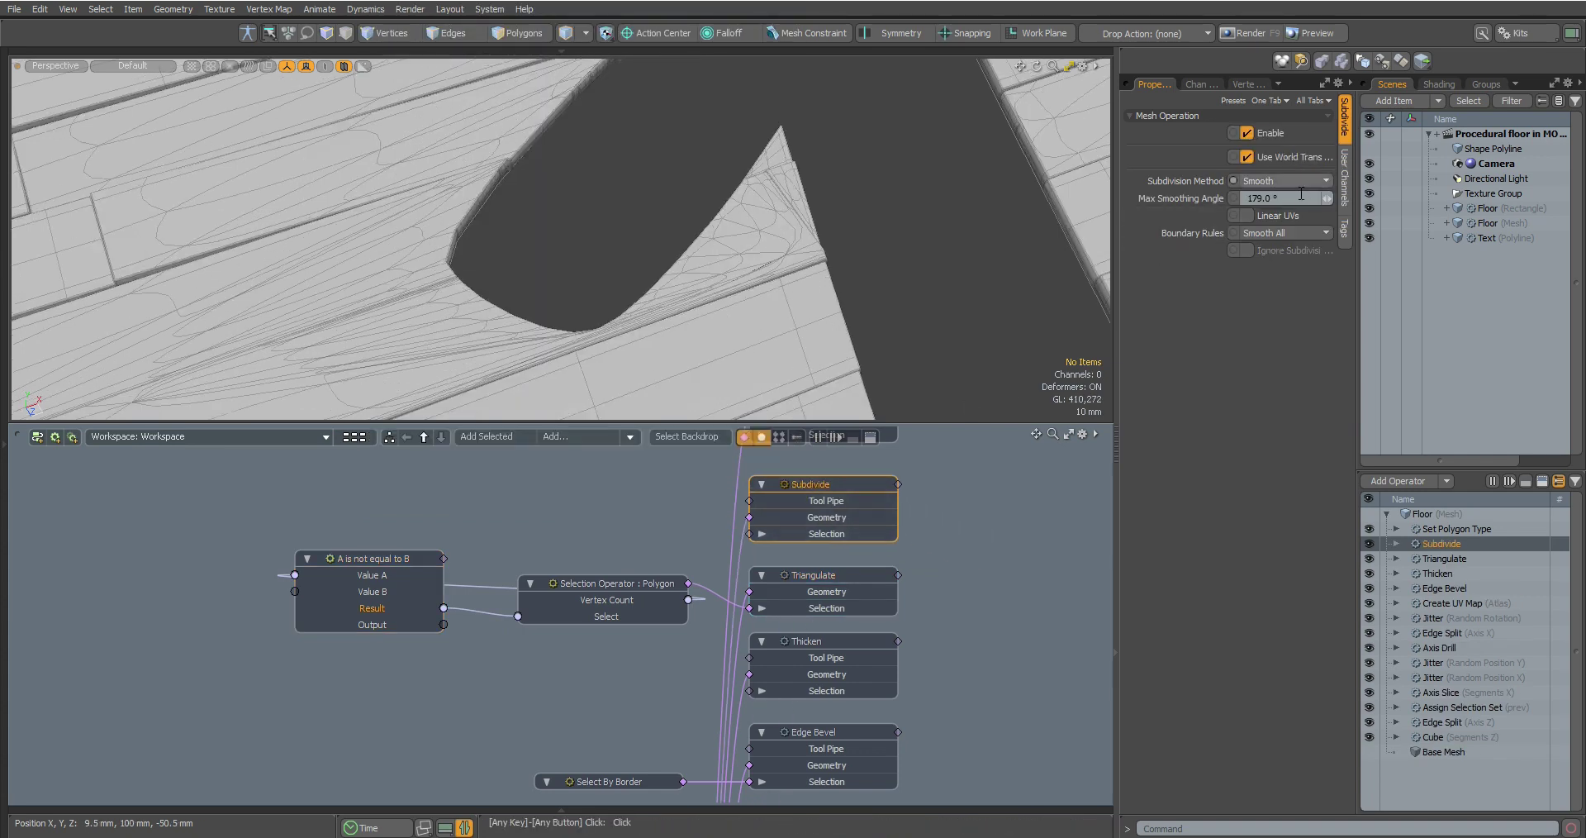
alt+drag(850, 276, 738, 295)
Check which polygon tag the Floor material group uses in the shader tree.
click(1439, 84)
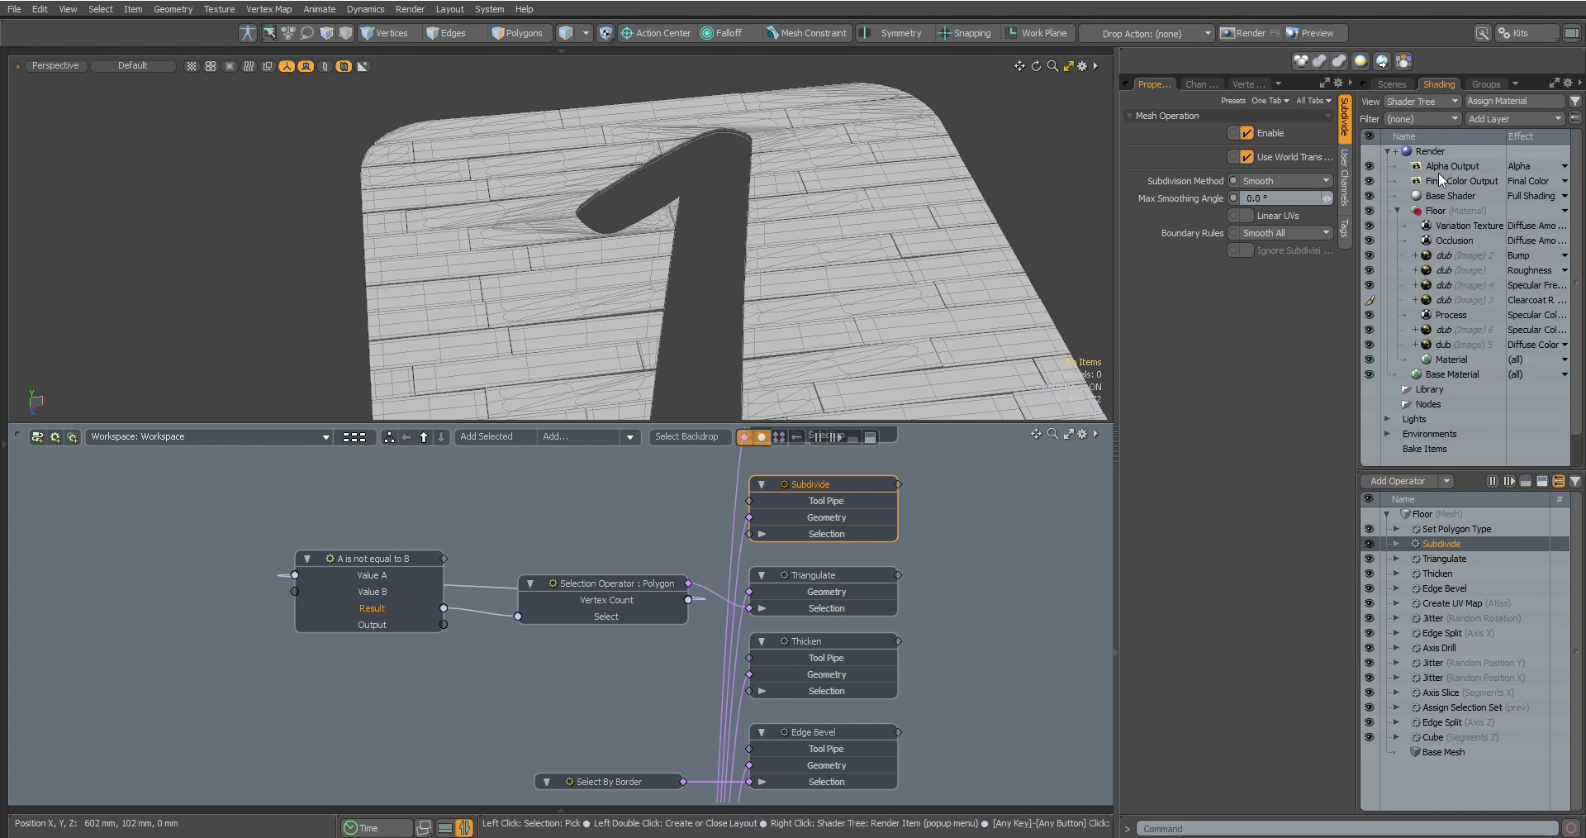
click(1439, 211)
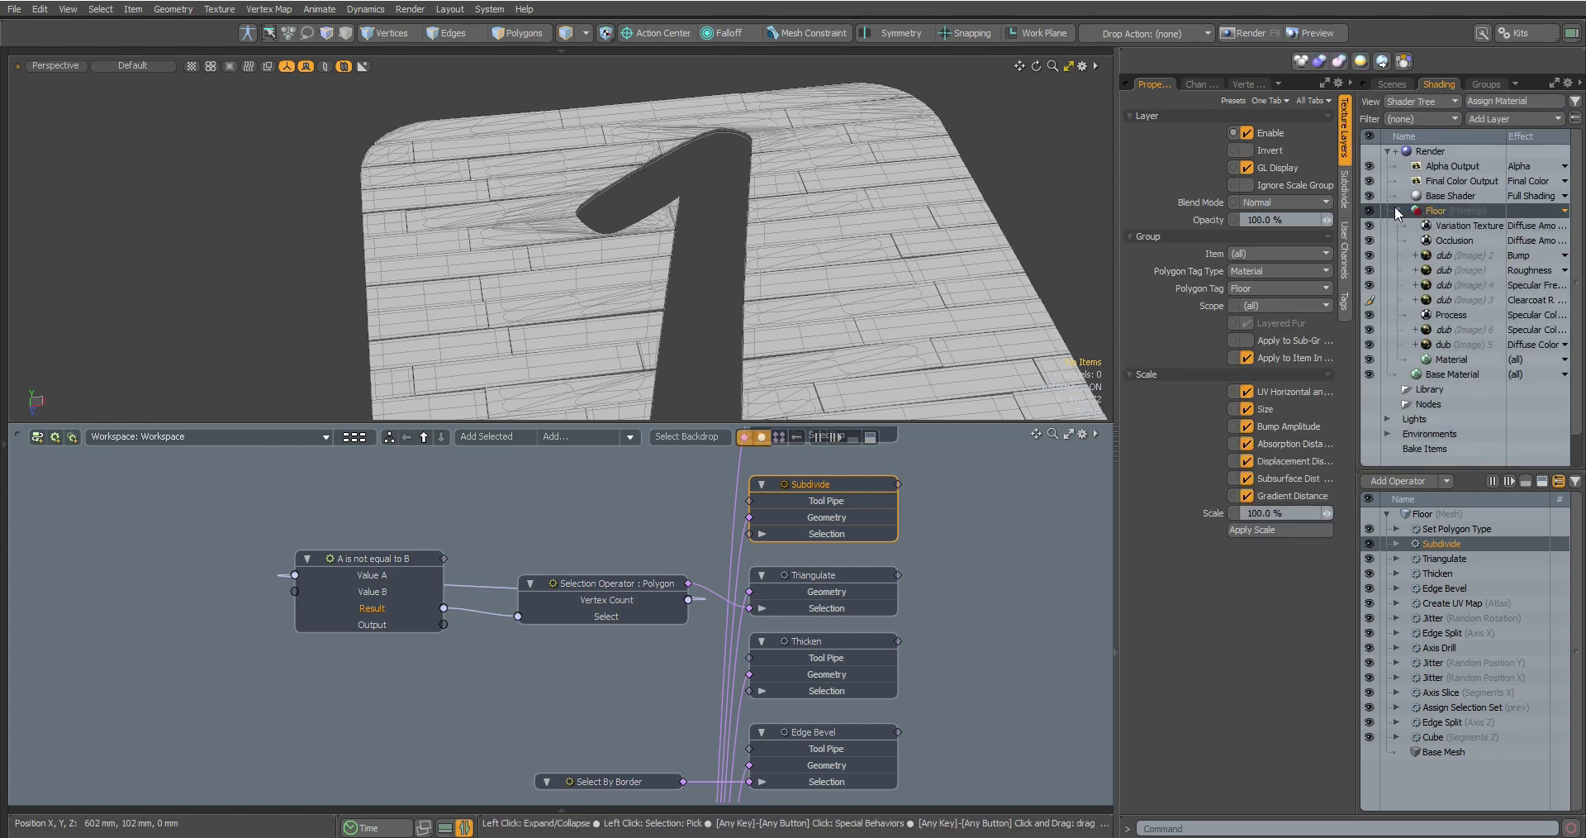
click(1398, 211)
click(1271, 289)
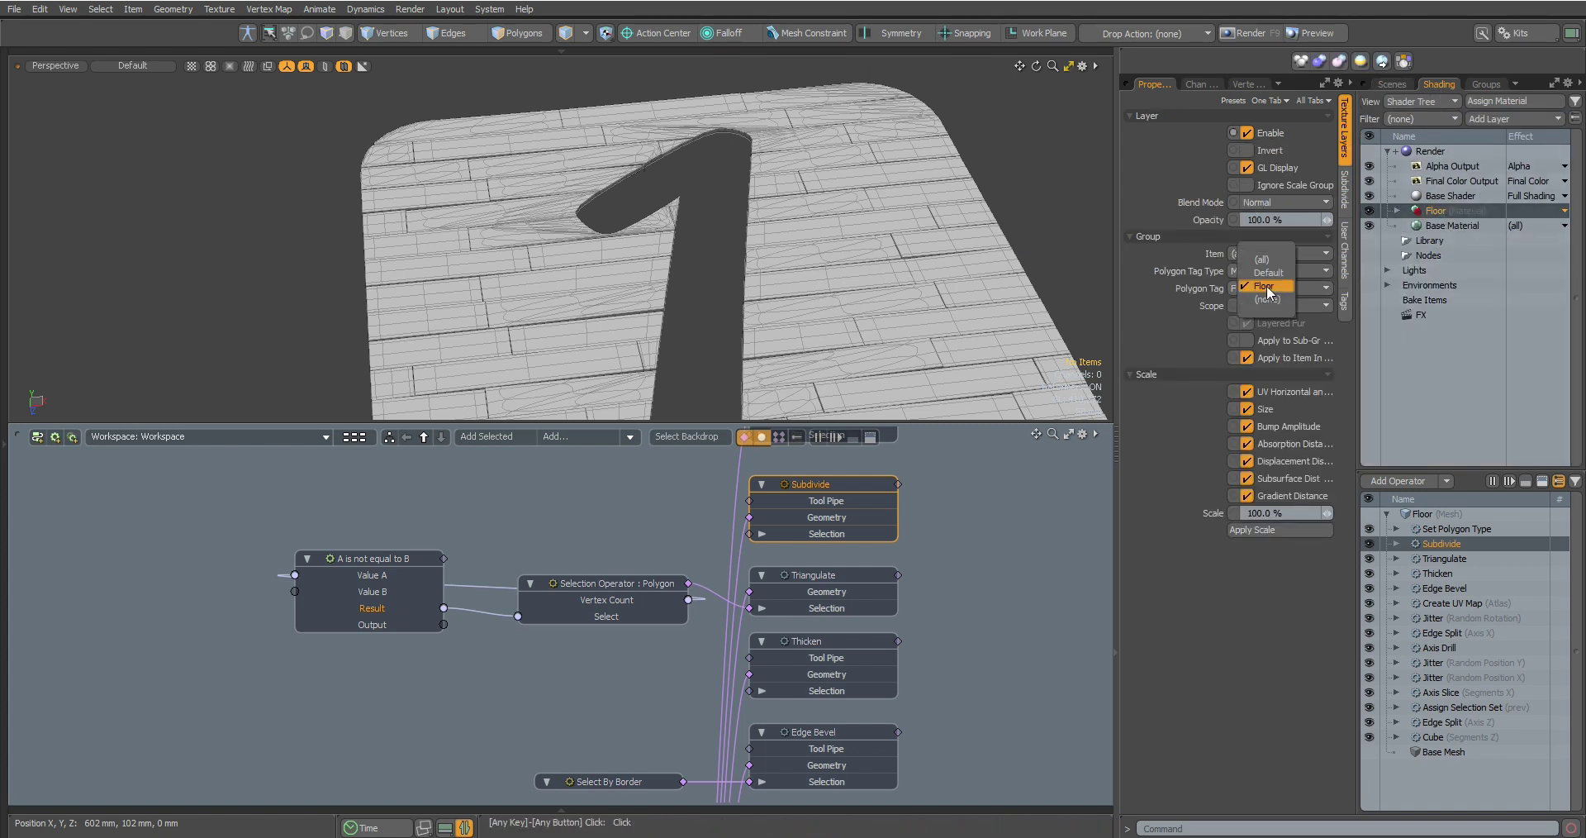
Add a Material Tag operation to the top of the Floor mesh's stack and set its material name to Floor.
click(1421, 514)
click(603, 434)
text(mater)
double_click(623, 342)
alt+shift+drag(945, 481, 945, 482)
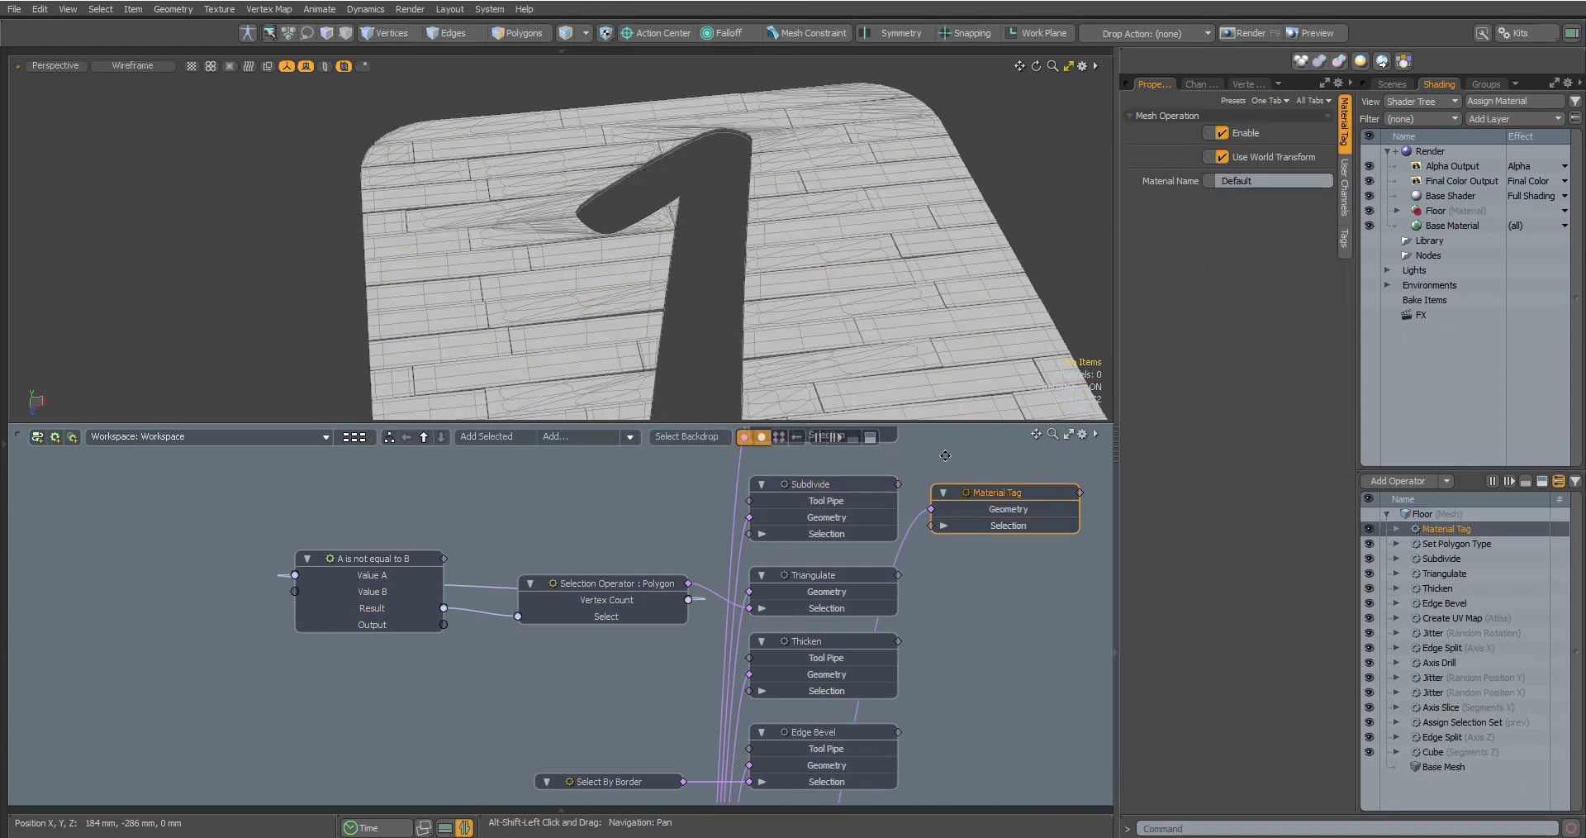
click(1240, 180)
text(Floor)
key(Return)
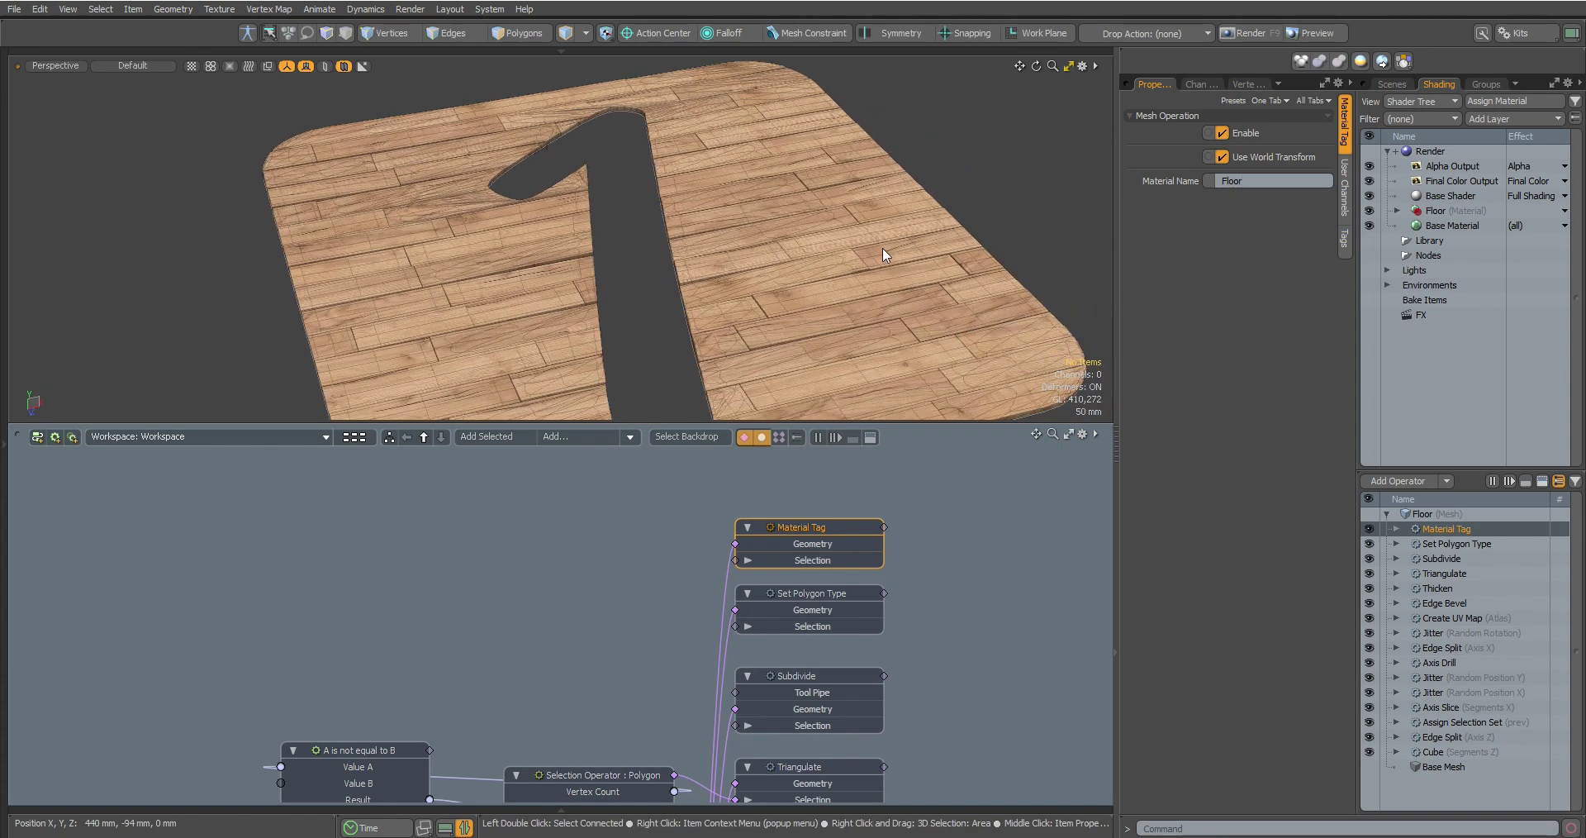
Compare the Floor material group's polygon tag with the textured planks.
click(1439, 210)
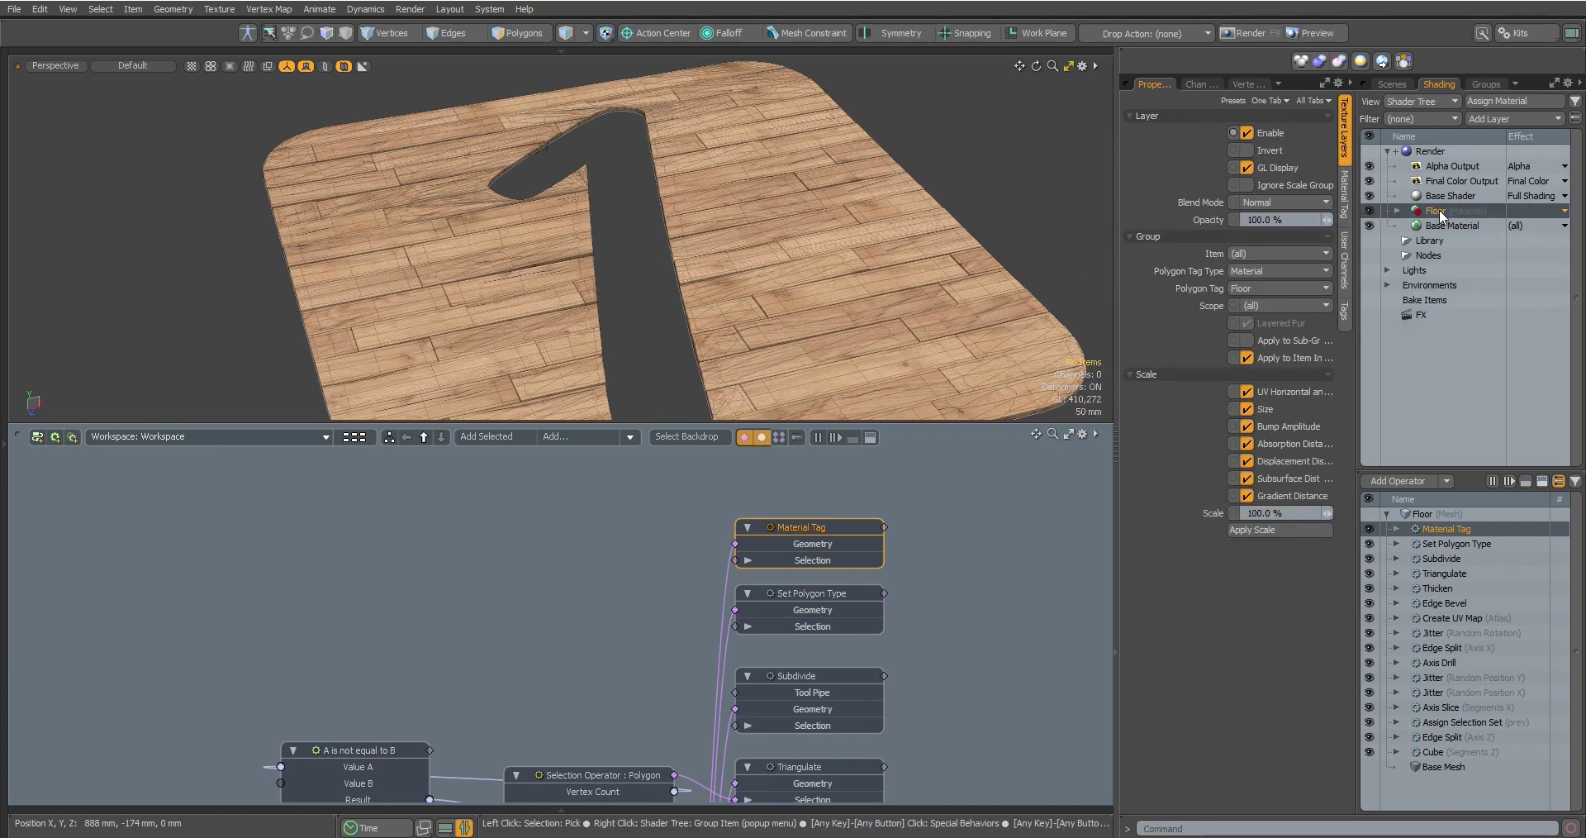
click(1300, 286)
click(1296, 285)
alt+drag(1047, 272, 996, 256)
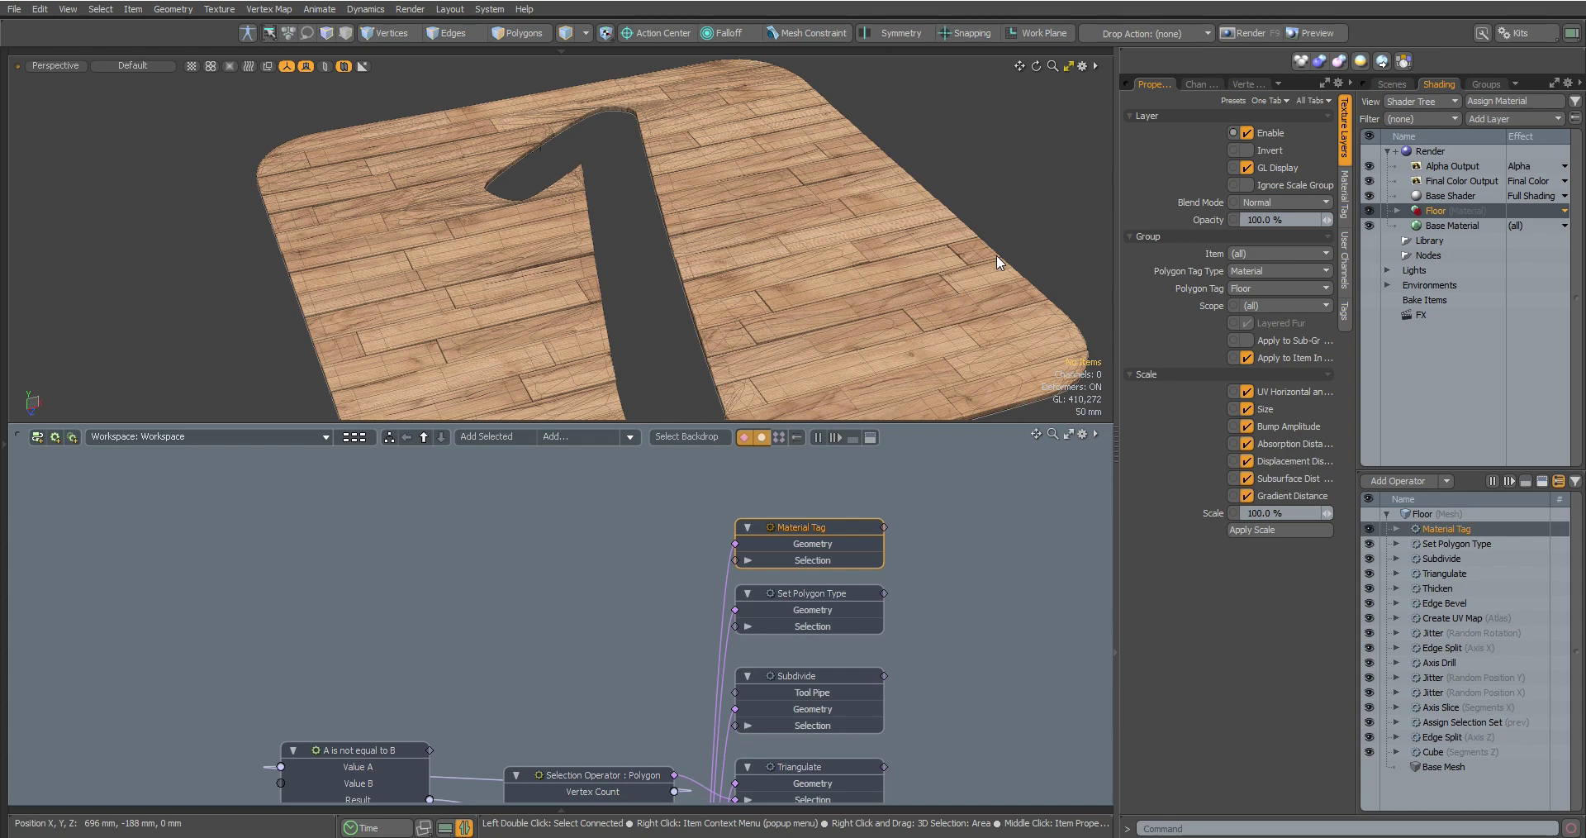
Open the schematic in a separate maximized window and review the whole node network from the curves to Material Tag.
right_click(17, 433)
click(45, 455)
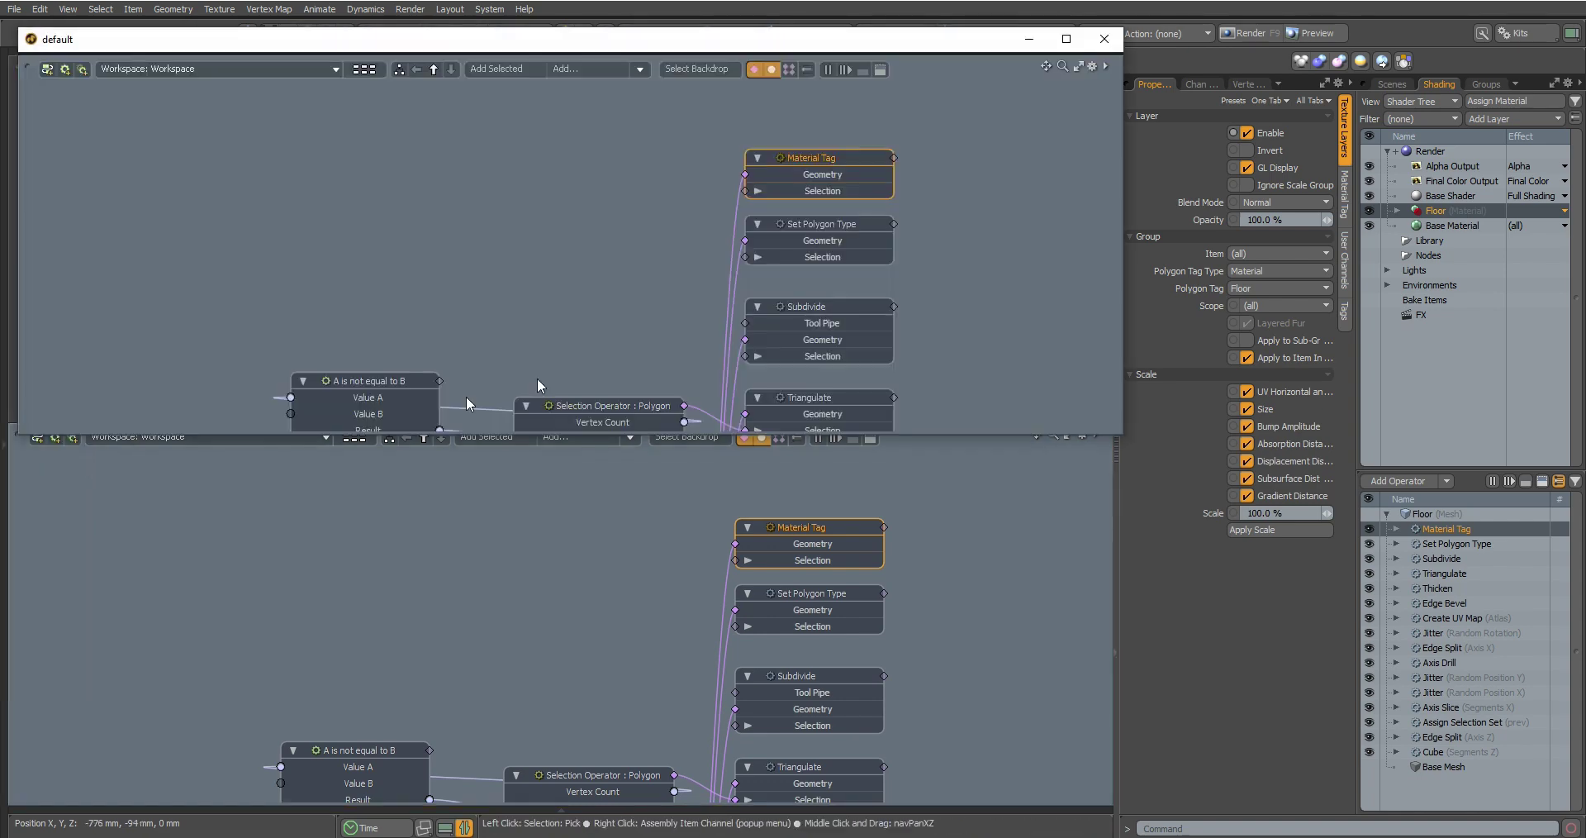
click(1065, 38)
middle_drag(1132, 613, 1359, 183)
middle_drag(1062, 498, 1173, 41)
drag(498, 188, 329, 536)
drag(503, 491, 429, 491)
click(1027, 549)
middle_drag(1033, 549, 984, 554)
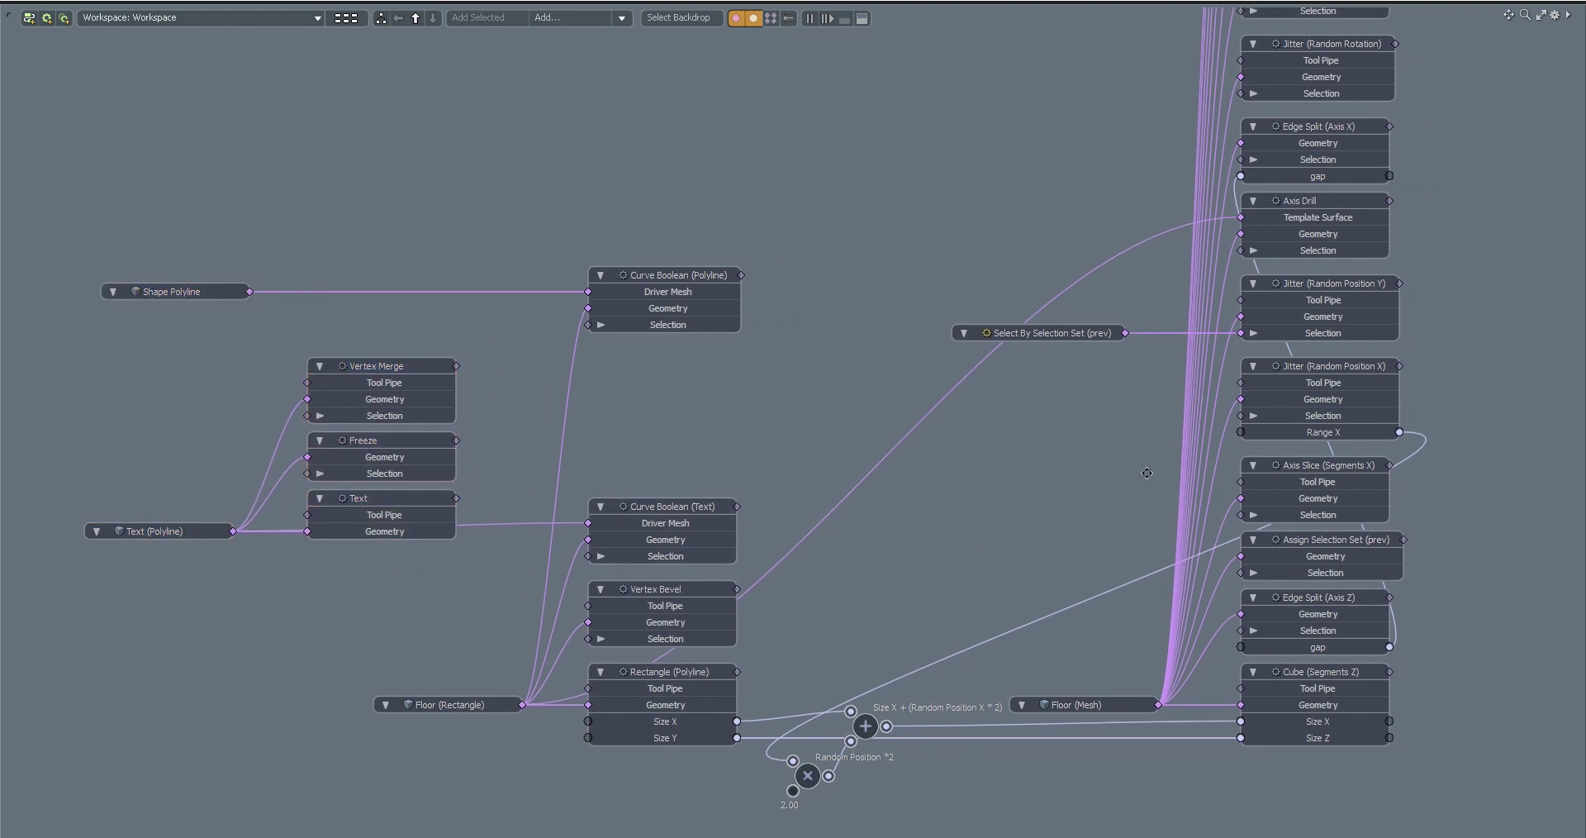
alt+drag(1140, 479, 1075, 837)
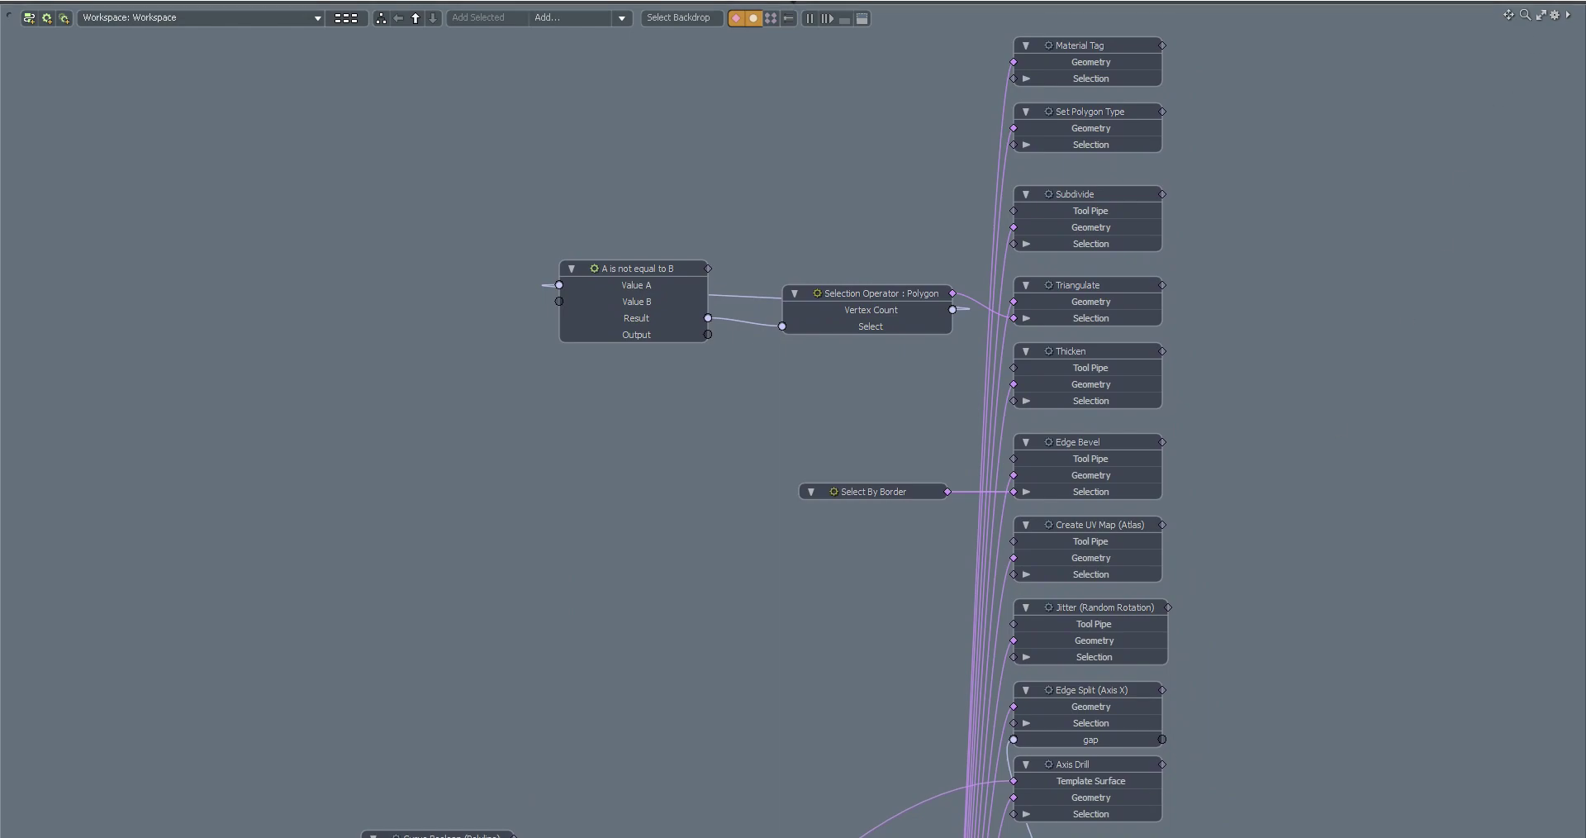
Return to an enlarged 3D view and hide the Text (Polyline) and Floor (Rectangle) items.
key(KP_0)
click(465, 827)
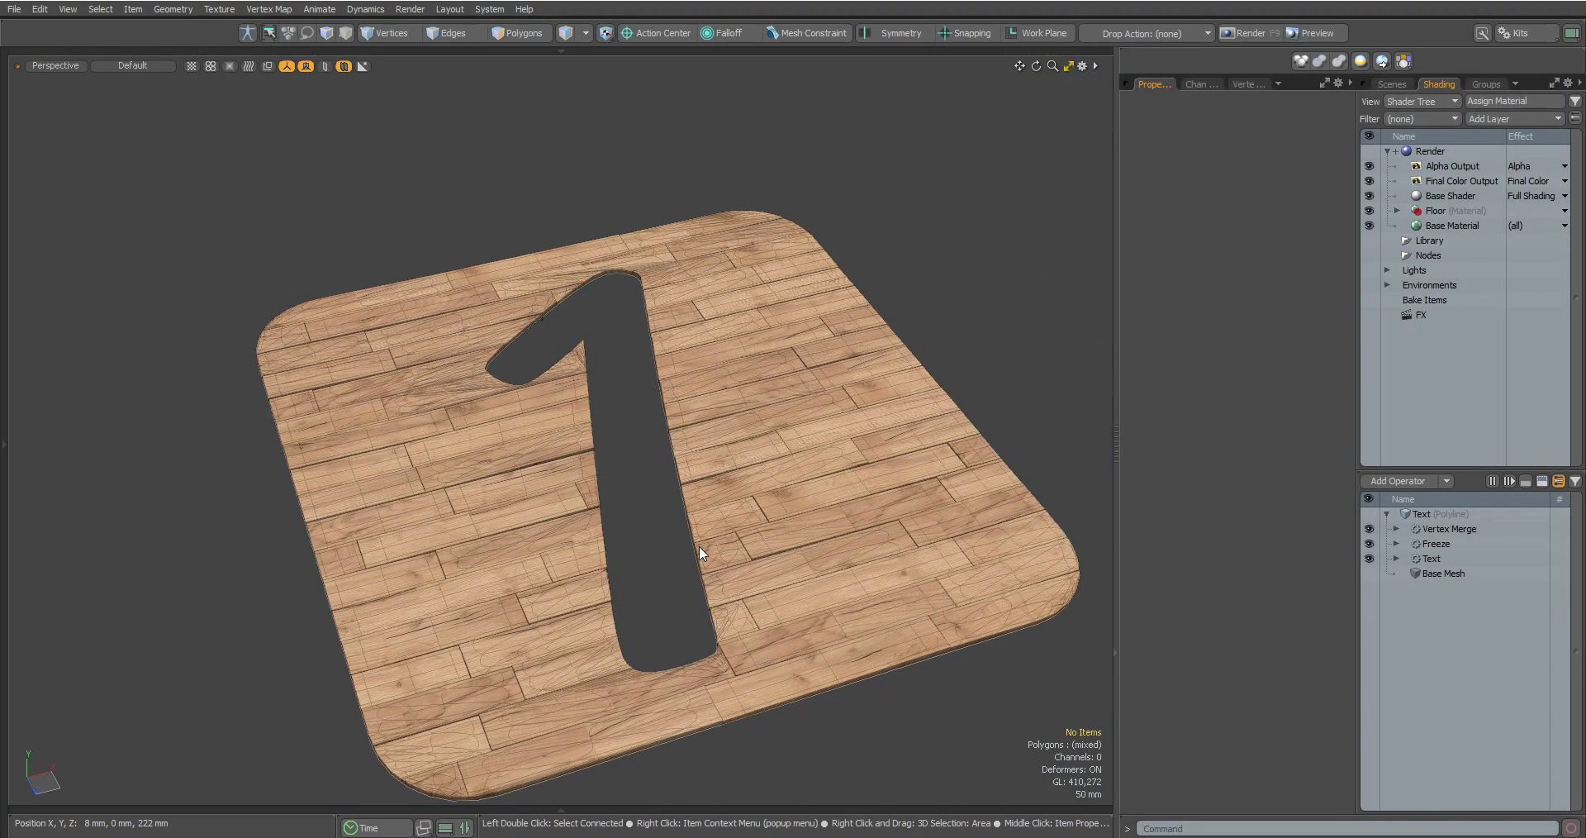
click(1382, 82)
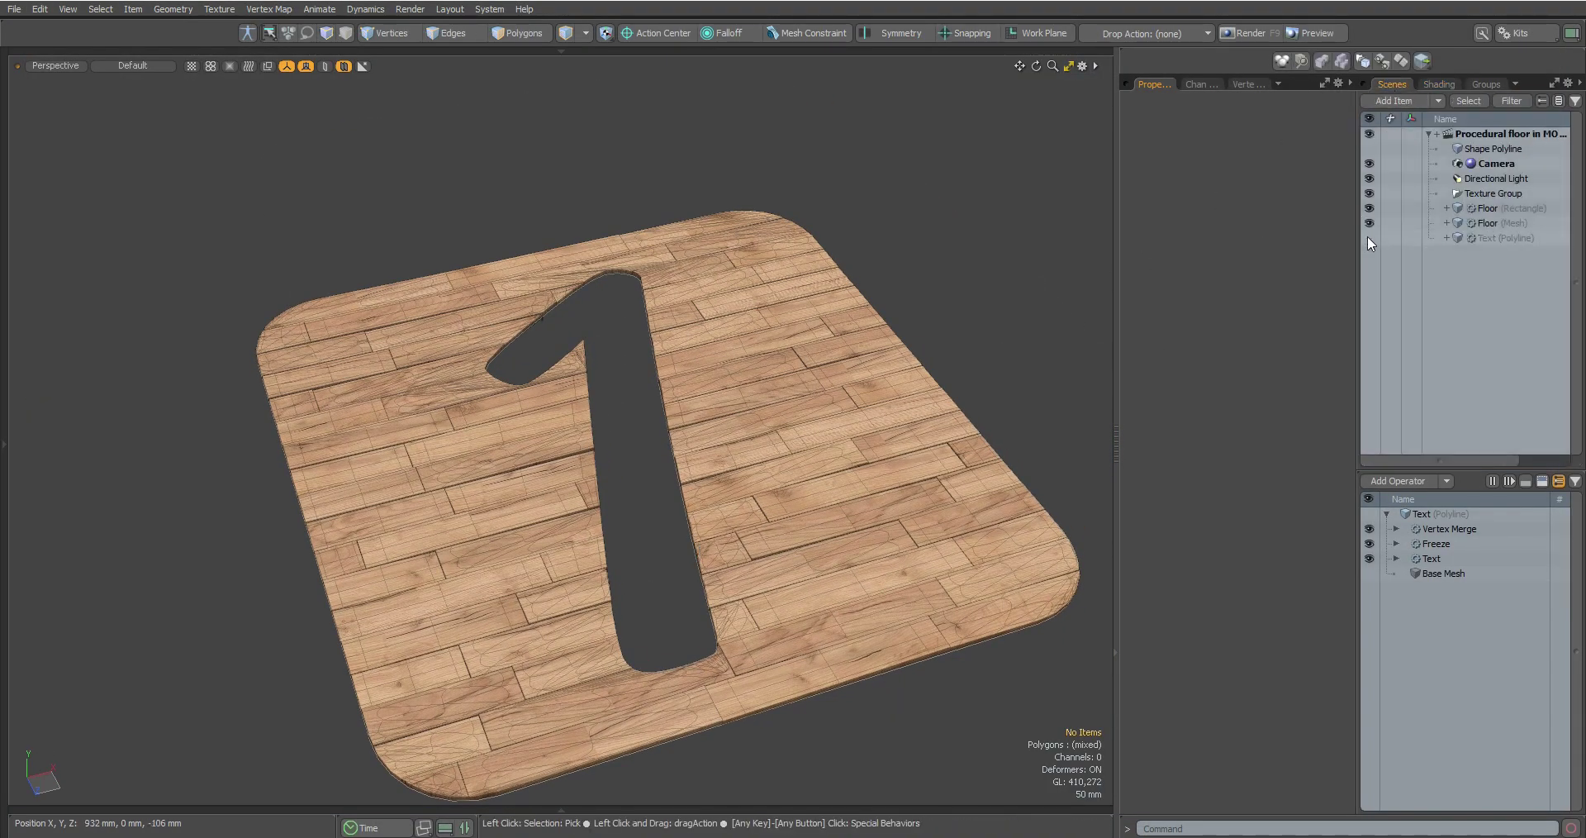
click(1368, 206)
Set Size X of the Rectangle operation in Floor (Rectangle) to 850 mm.
click(1503, 210)
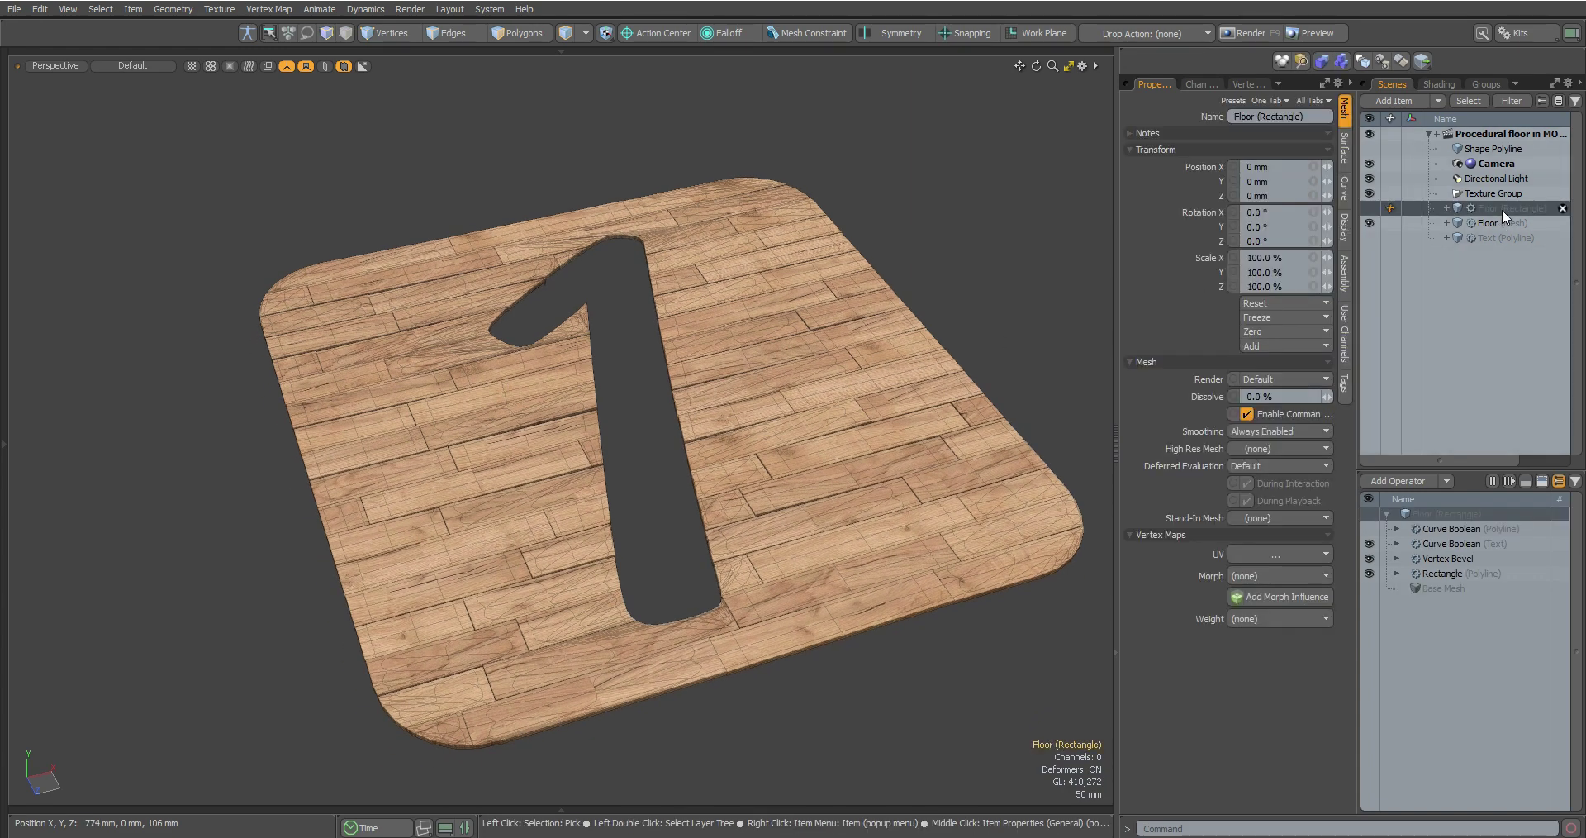
click(1442, 571)
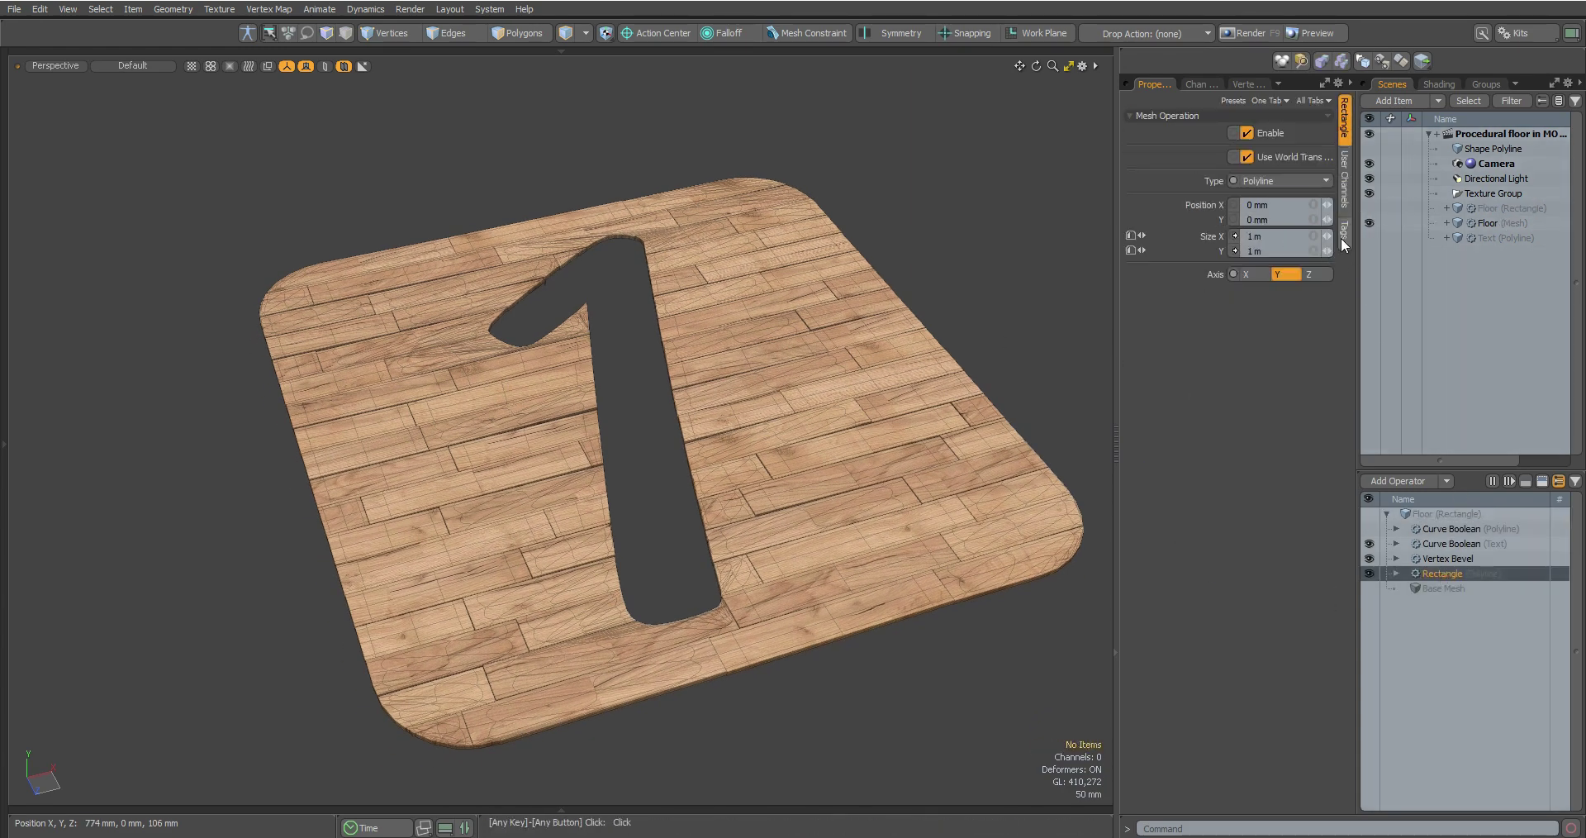
drag(1327, 237, 1328, 238)
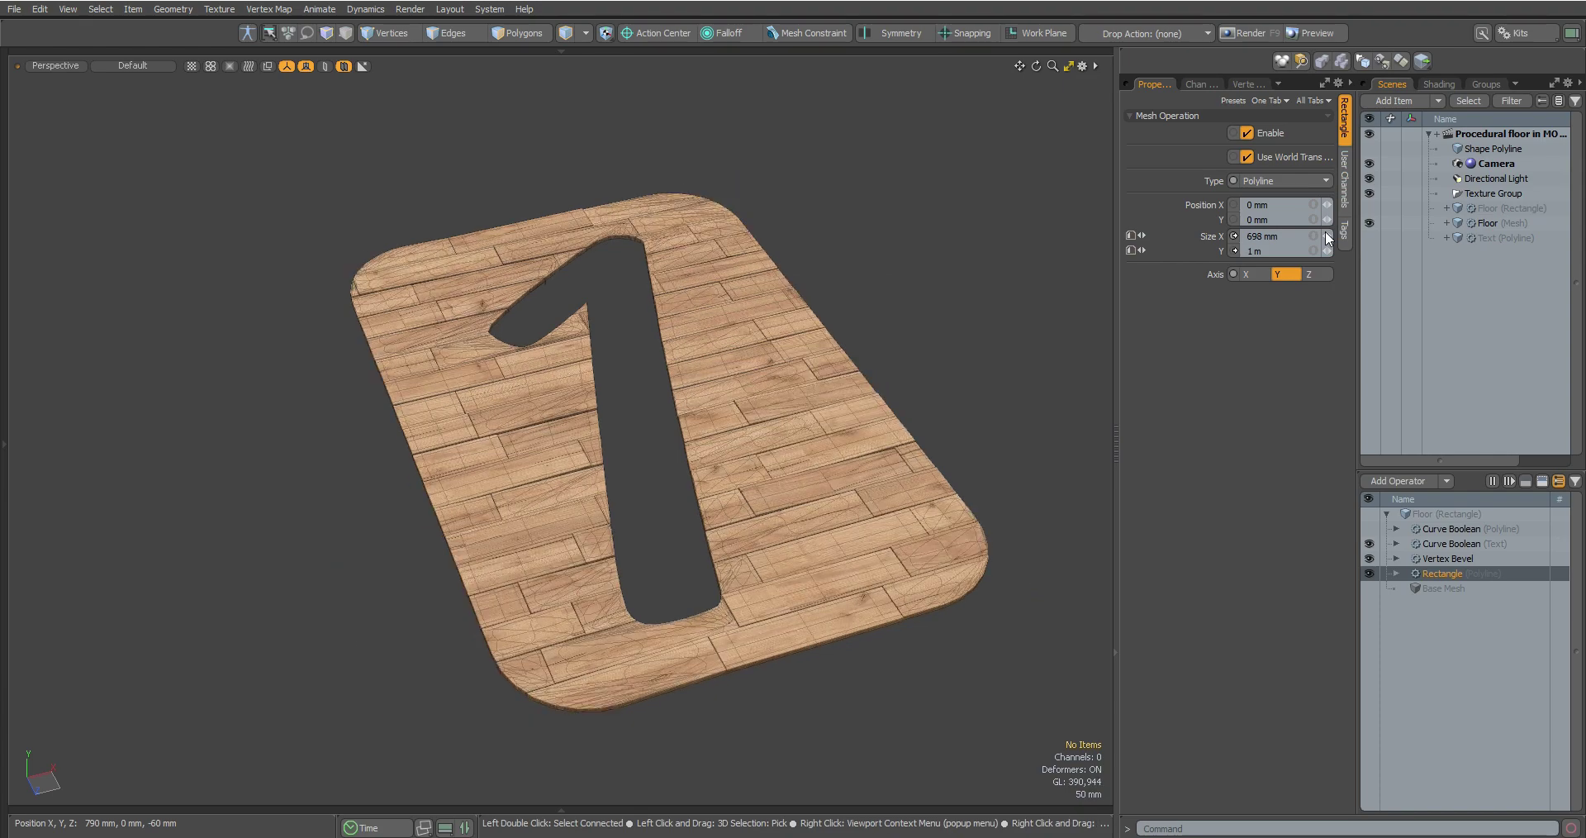
alt+drag(909, 372, 979, 331)
click(1177, 232)
text(850)
key(Return)
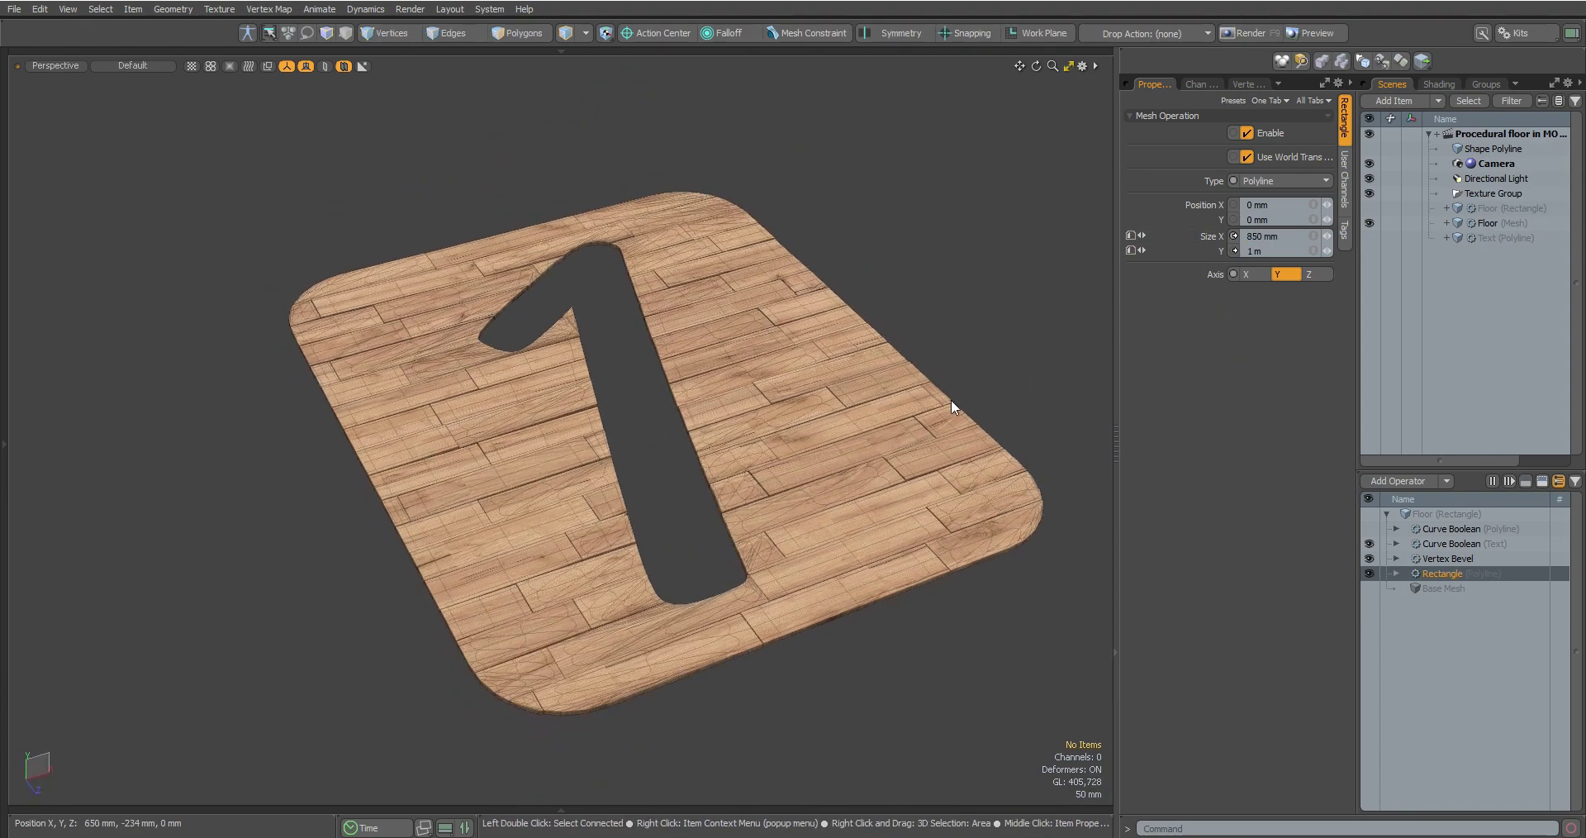
Change the seed of the Random Position X Jitter operation on the Floor mesh.
click(1491, 224)
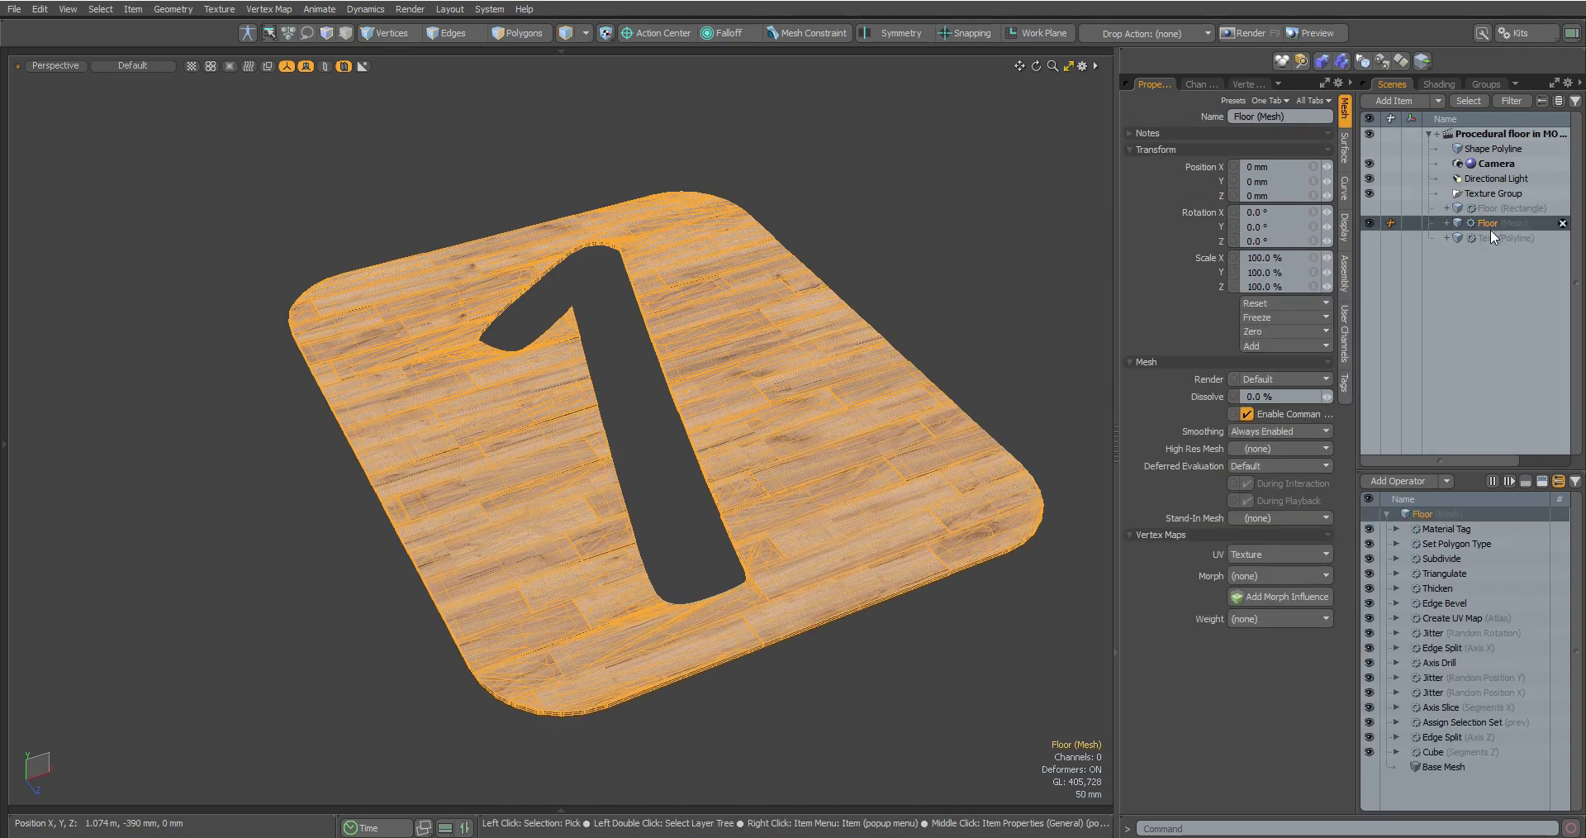
click(1438, 692)
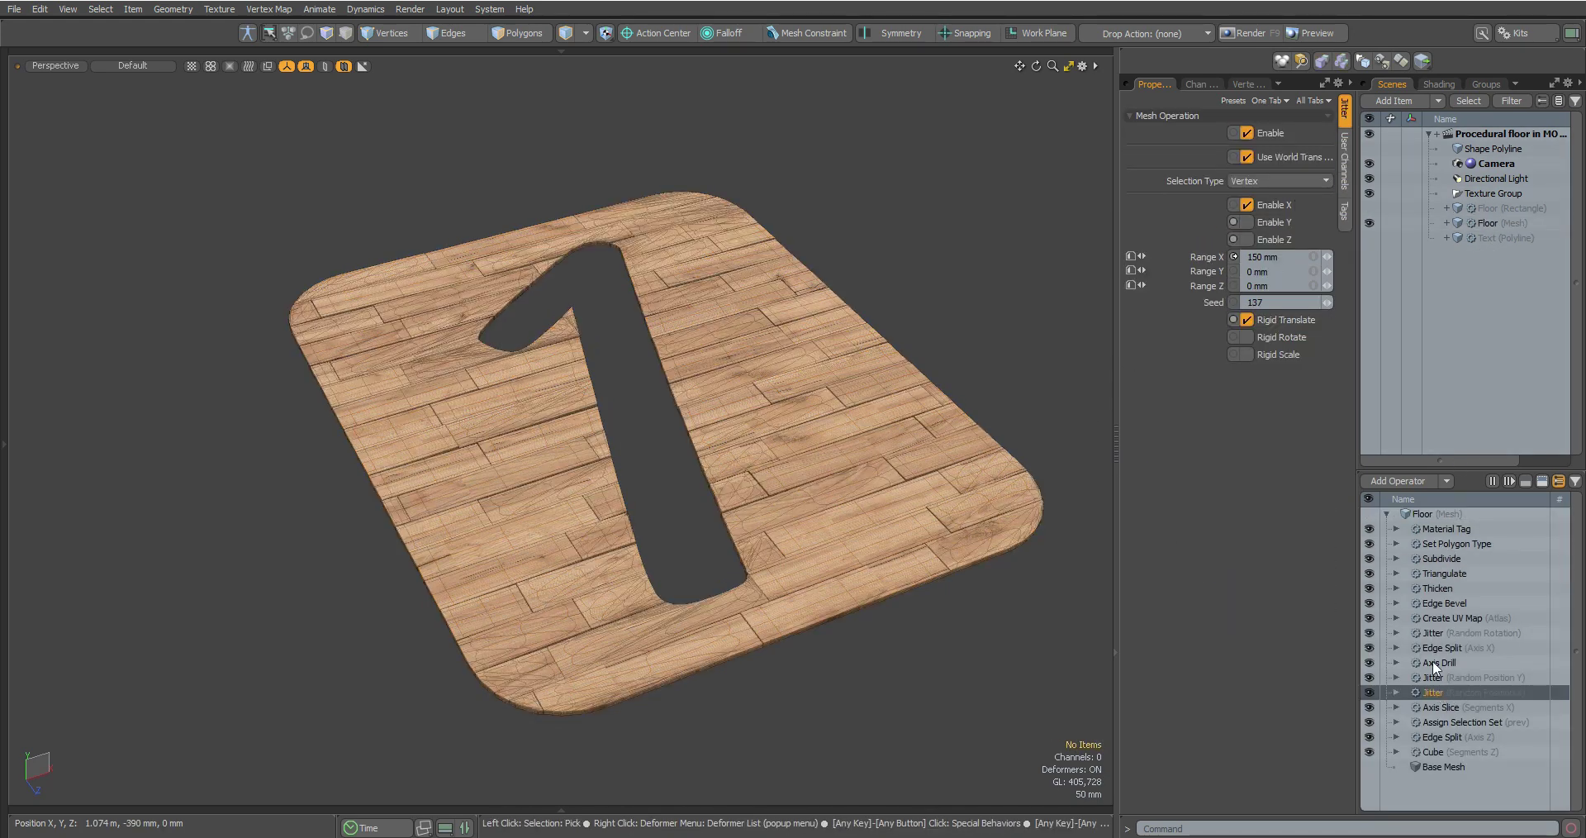
click(1330, 303)
key(Up)
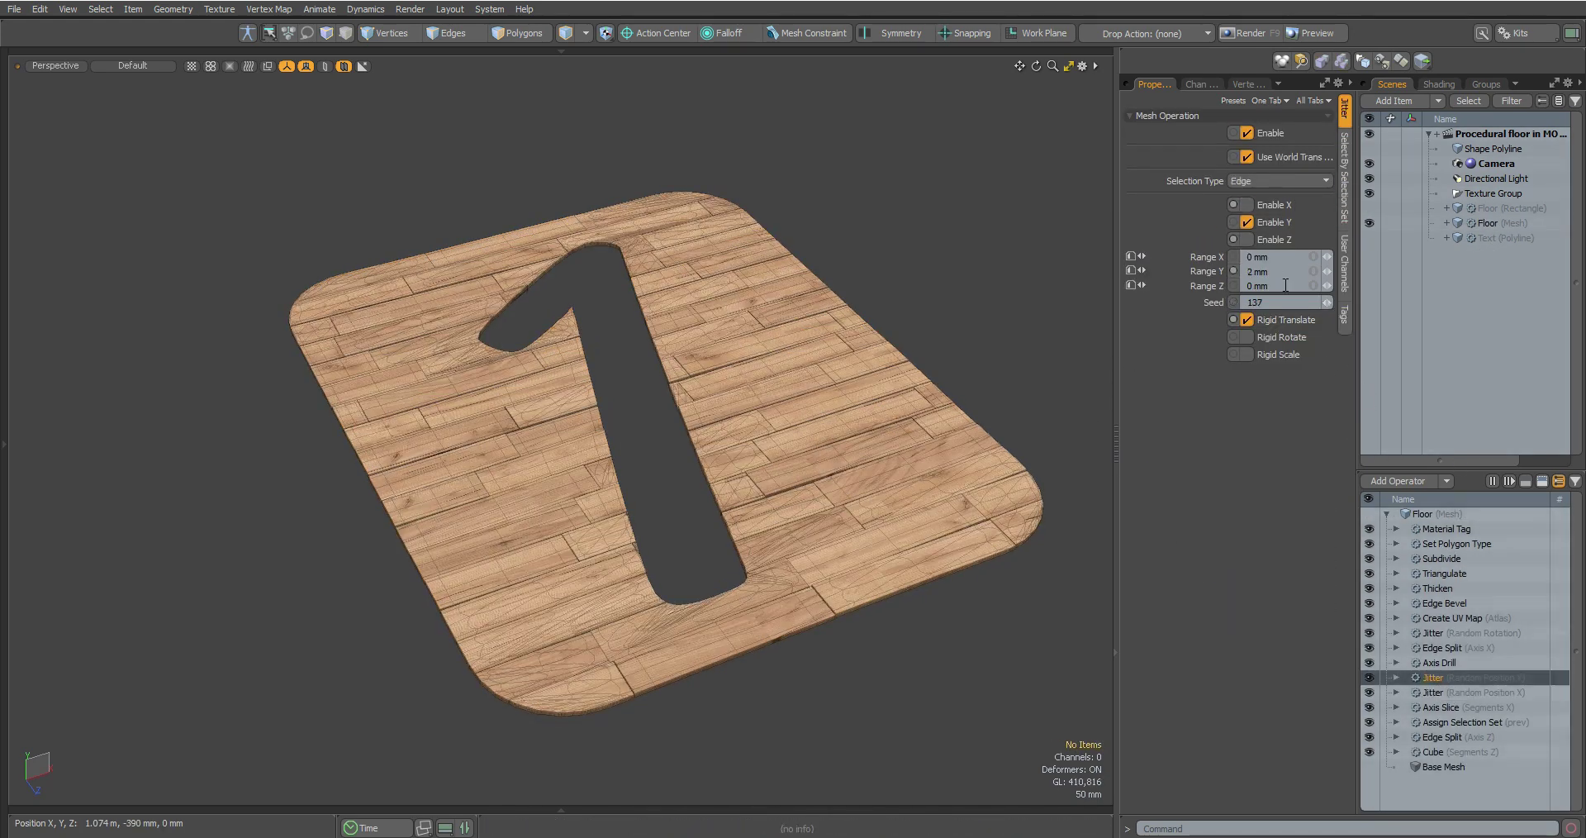
Set the Random Position Y Jitter to Range Y 6 mm and seed 139, and the Random Rotation Jitter's seed to 139.
click(1272, 271)
text(6)
key(Return)
alt+drag(909, 430, 694, 438)
click(1328, 303)
click(1328, 303)
click(1420, 631)
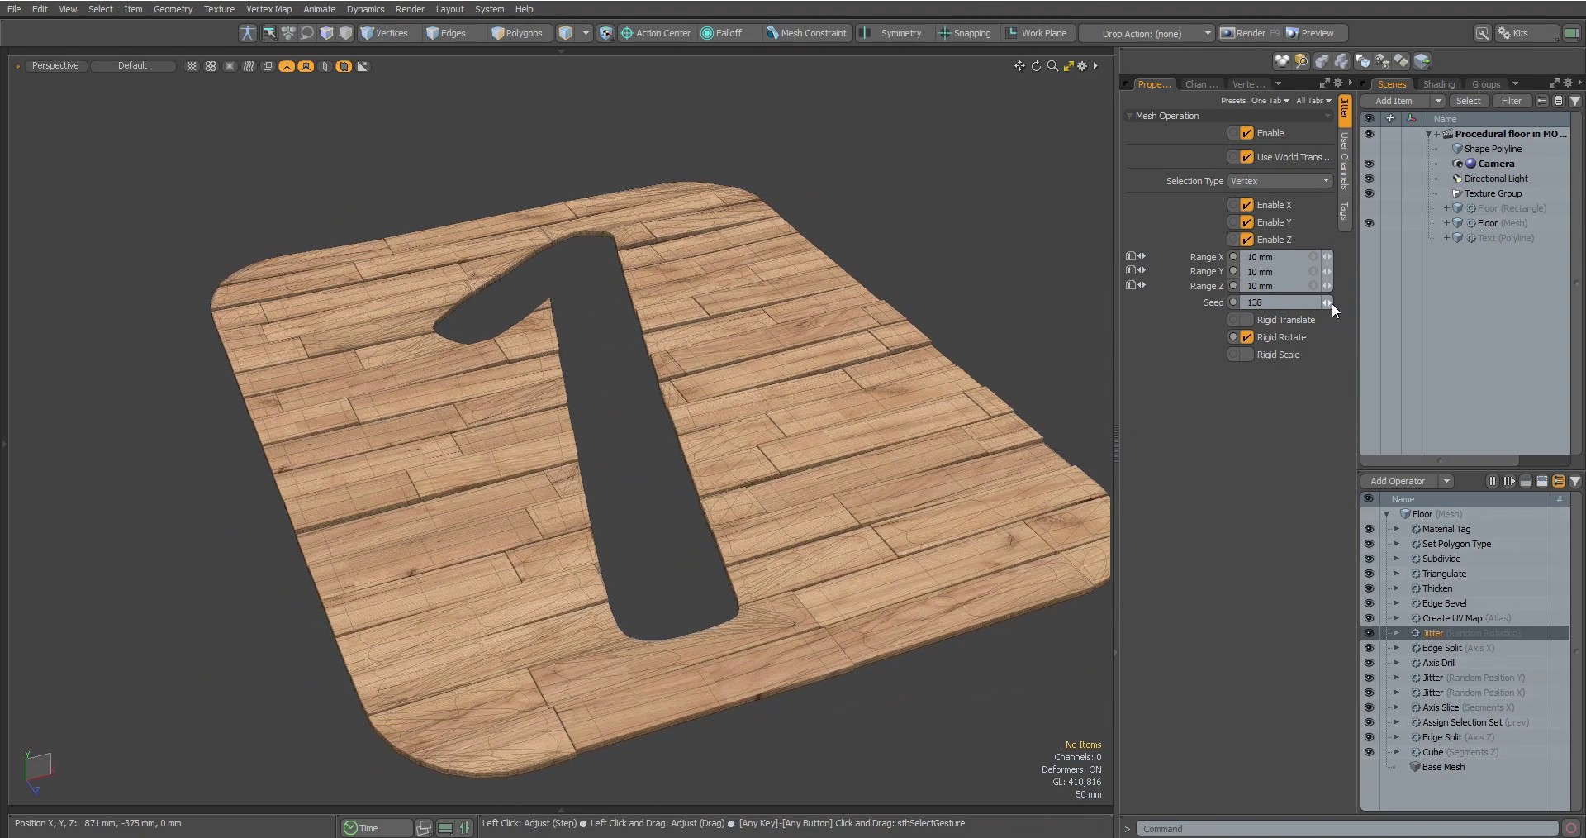
click(1328, 302)
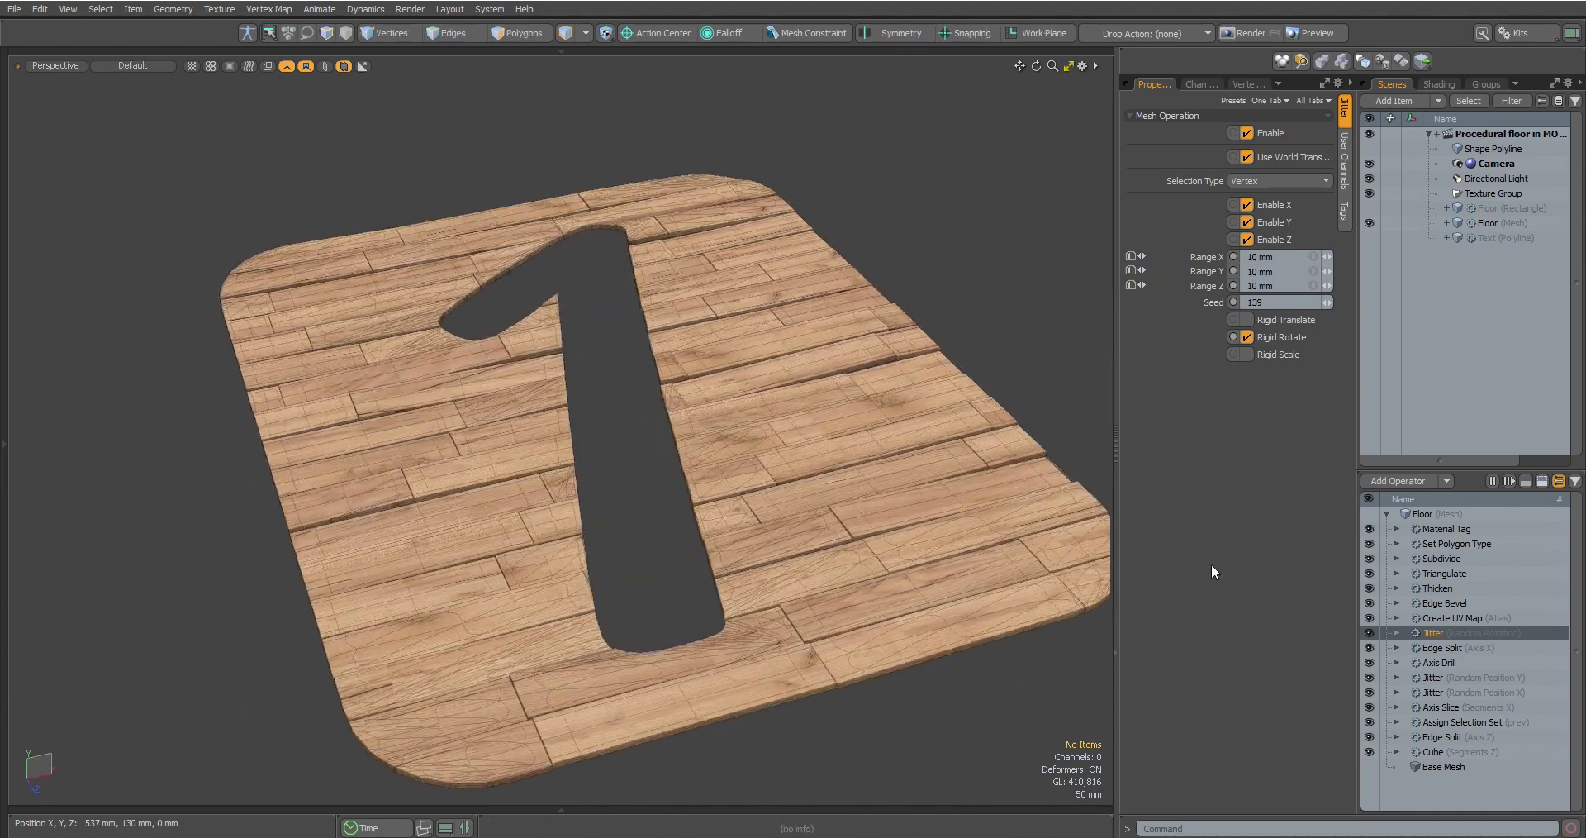
Try the Axis Slice operation with Number X at 0 and return it to 3.
click(1422, 704)
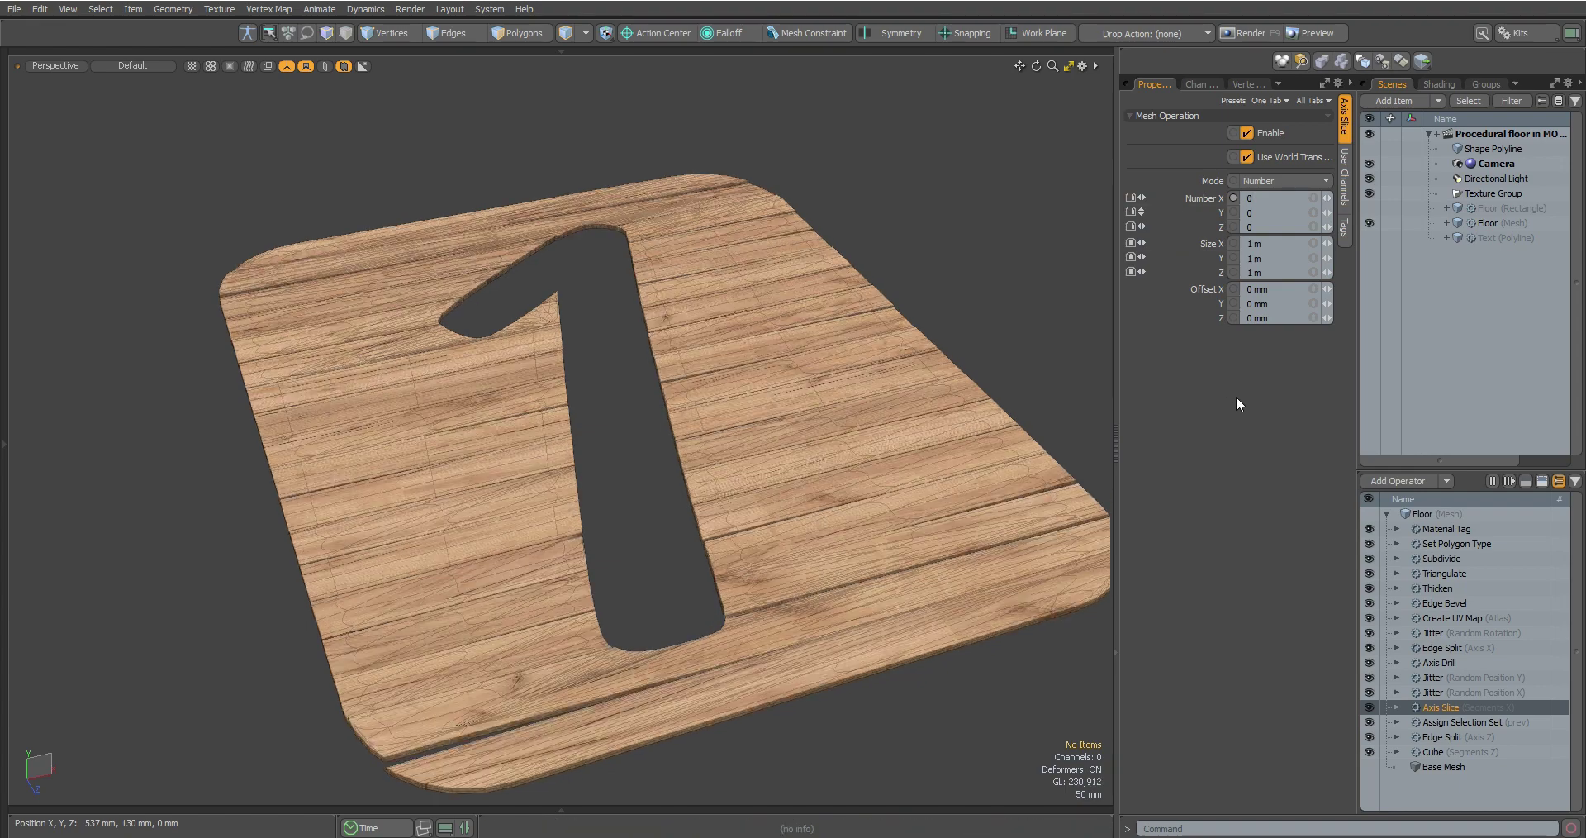
alt+drag(1099, 397, 1029, 445)
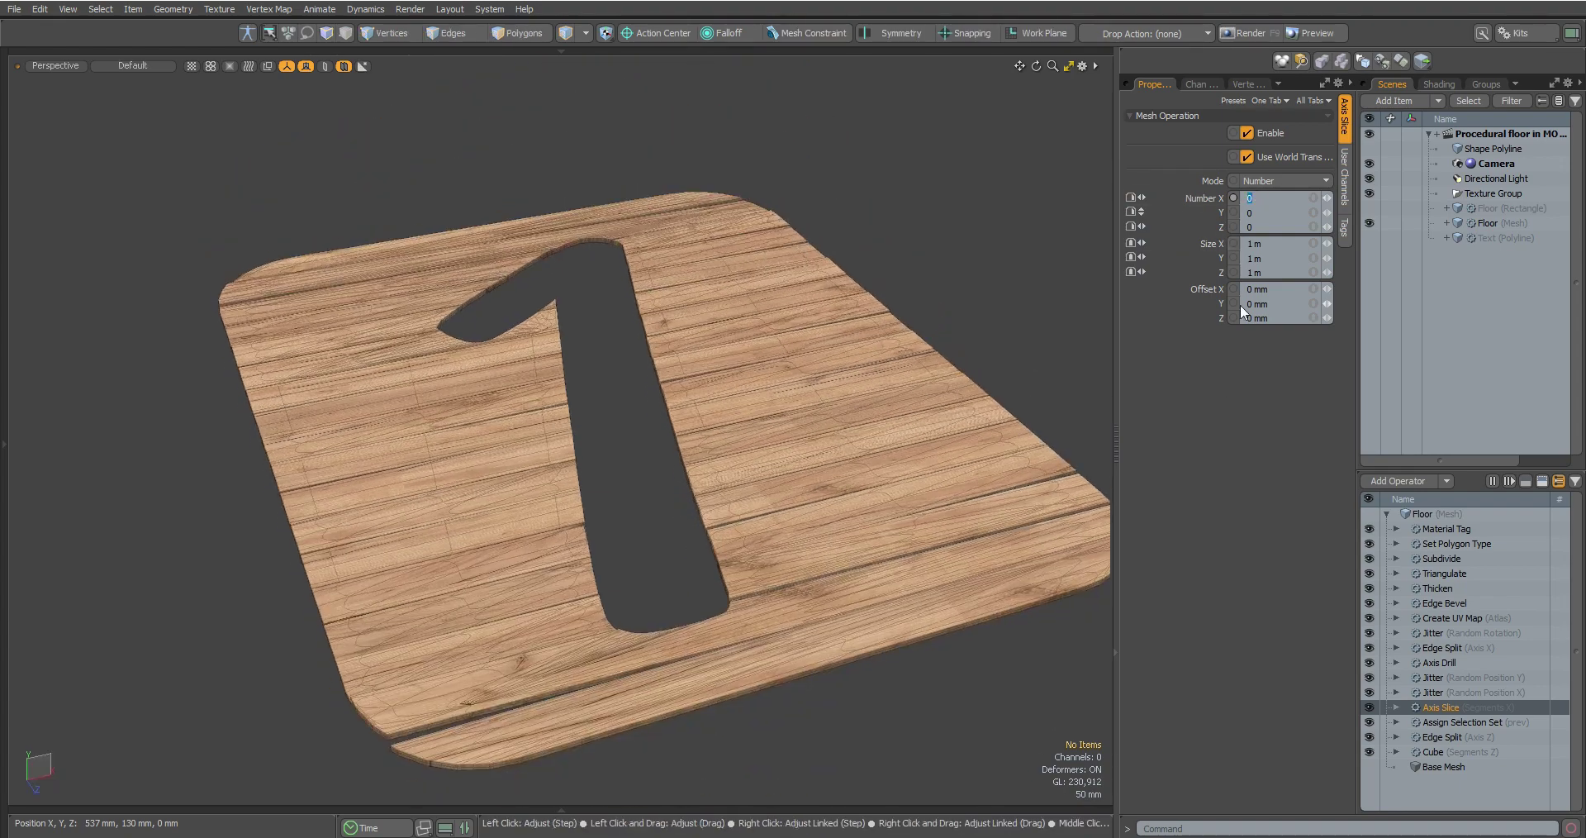
drag(1242, 304, 1232, 367)
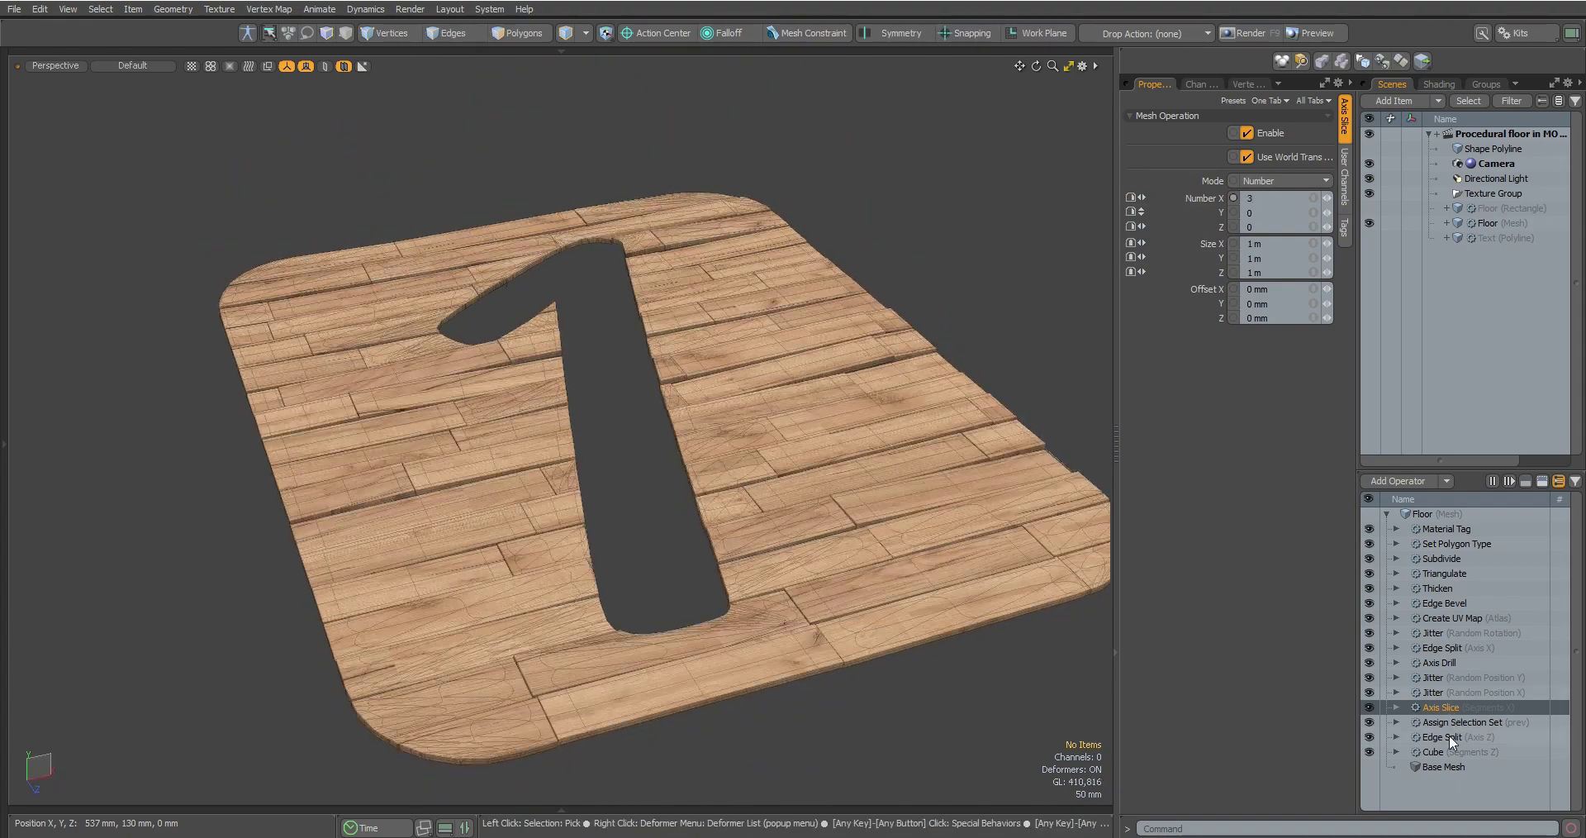
Set the Cube operation's Segments Z to 18.
click(1441, 752)
click(1257, 300)
key(Return)
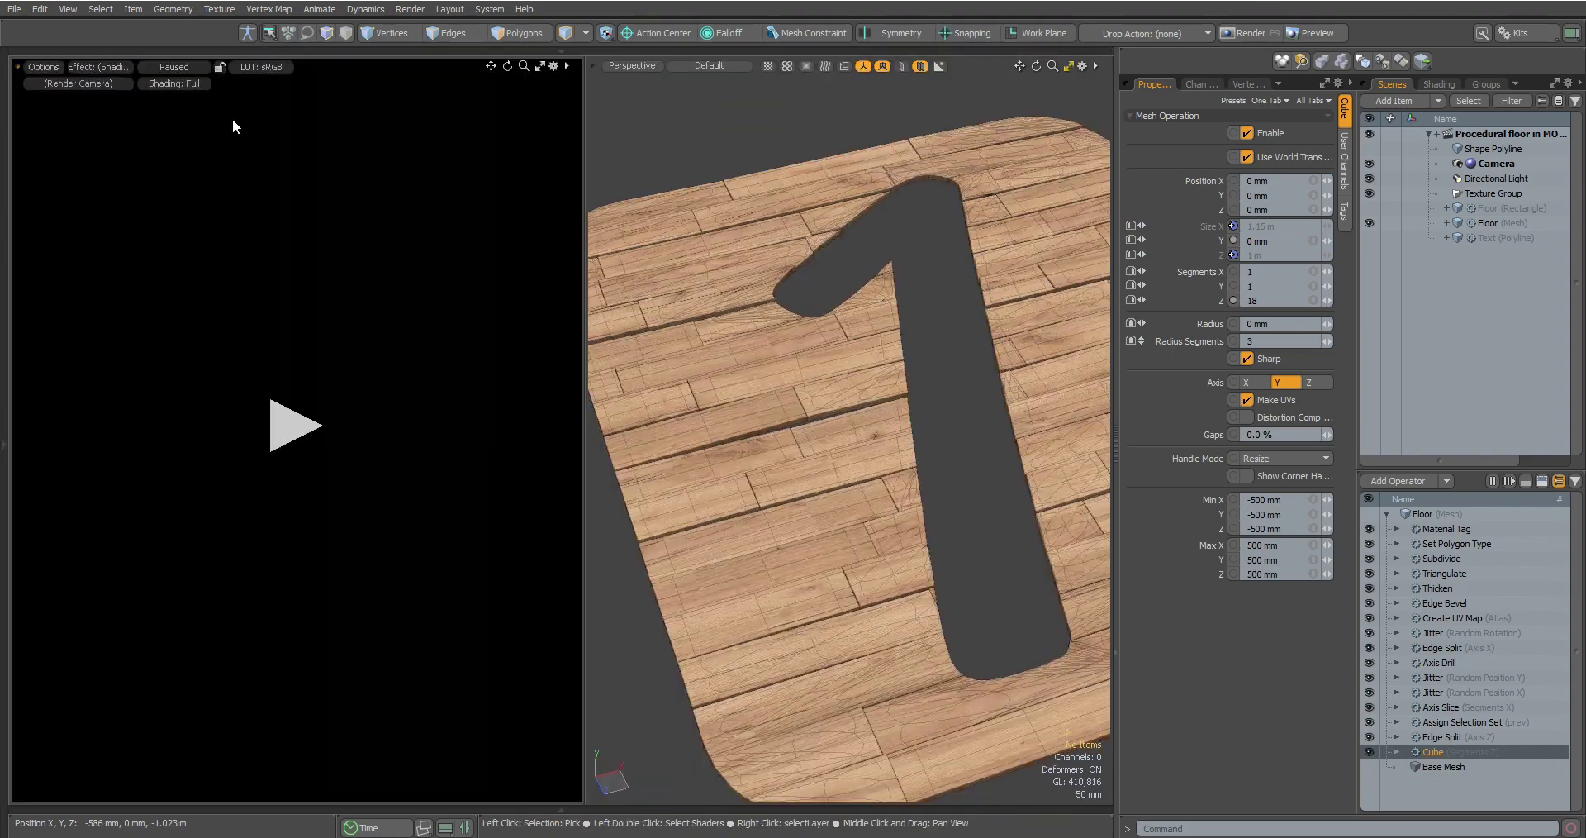
Start the render preview of the floor and set the Random Position Y Jitter's Range Y to 2 mm.
click(294, 426)
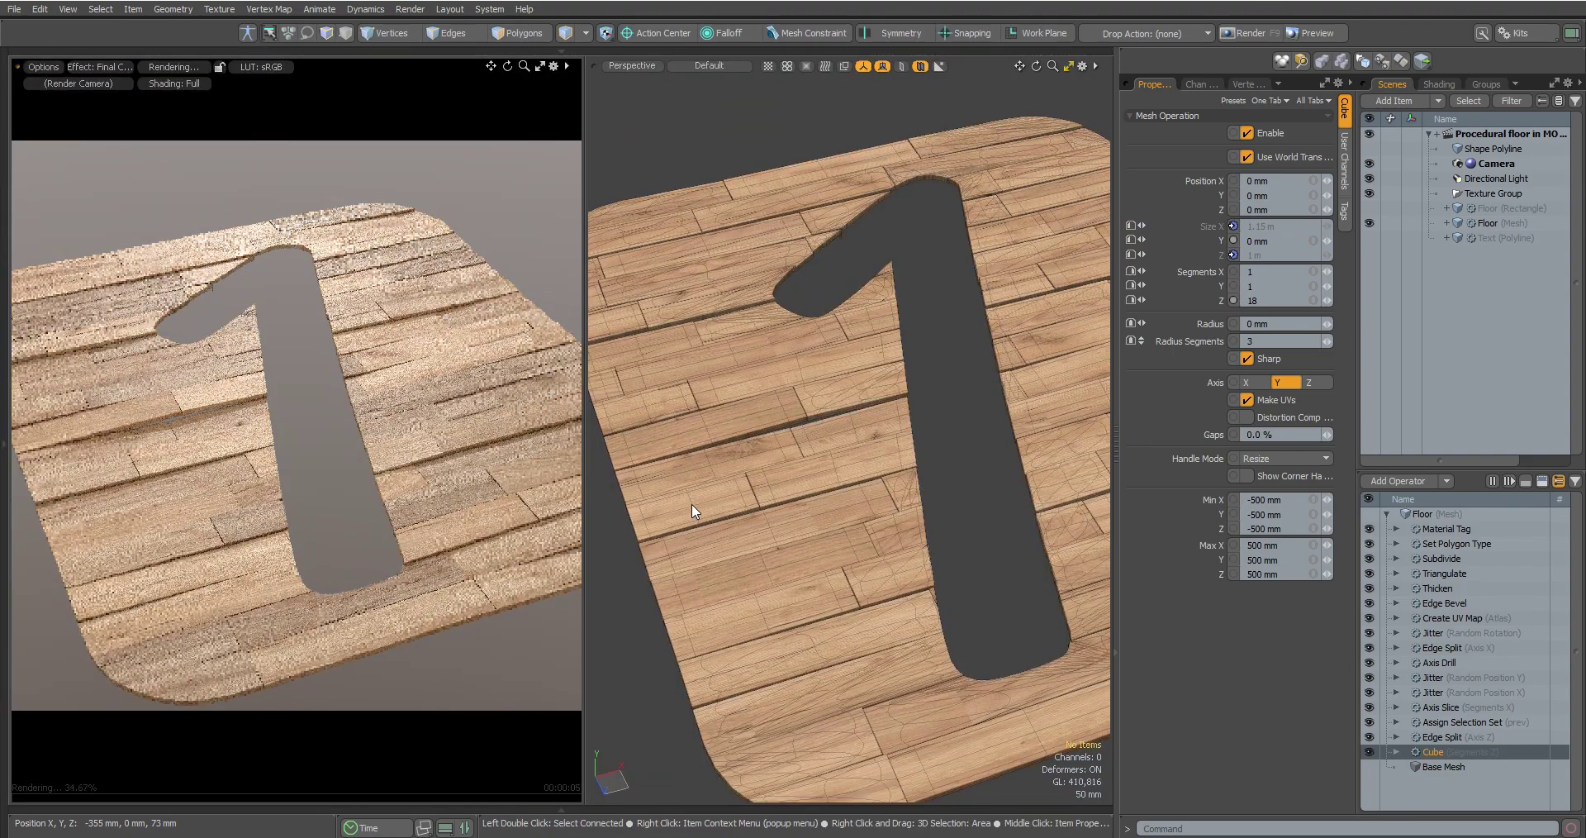
click(1433, 678)
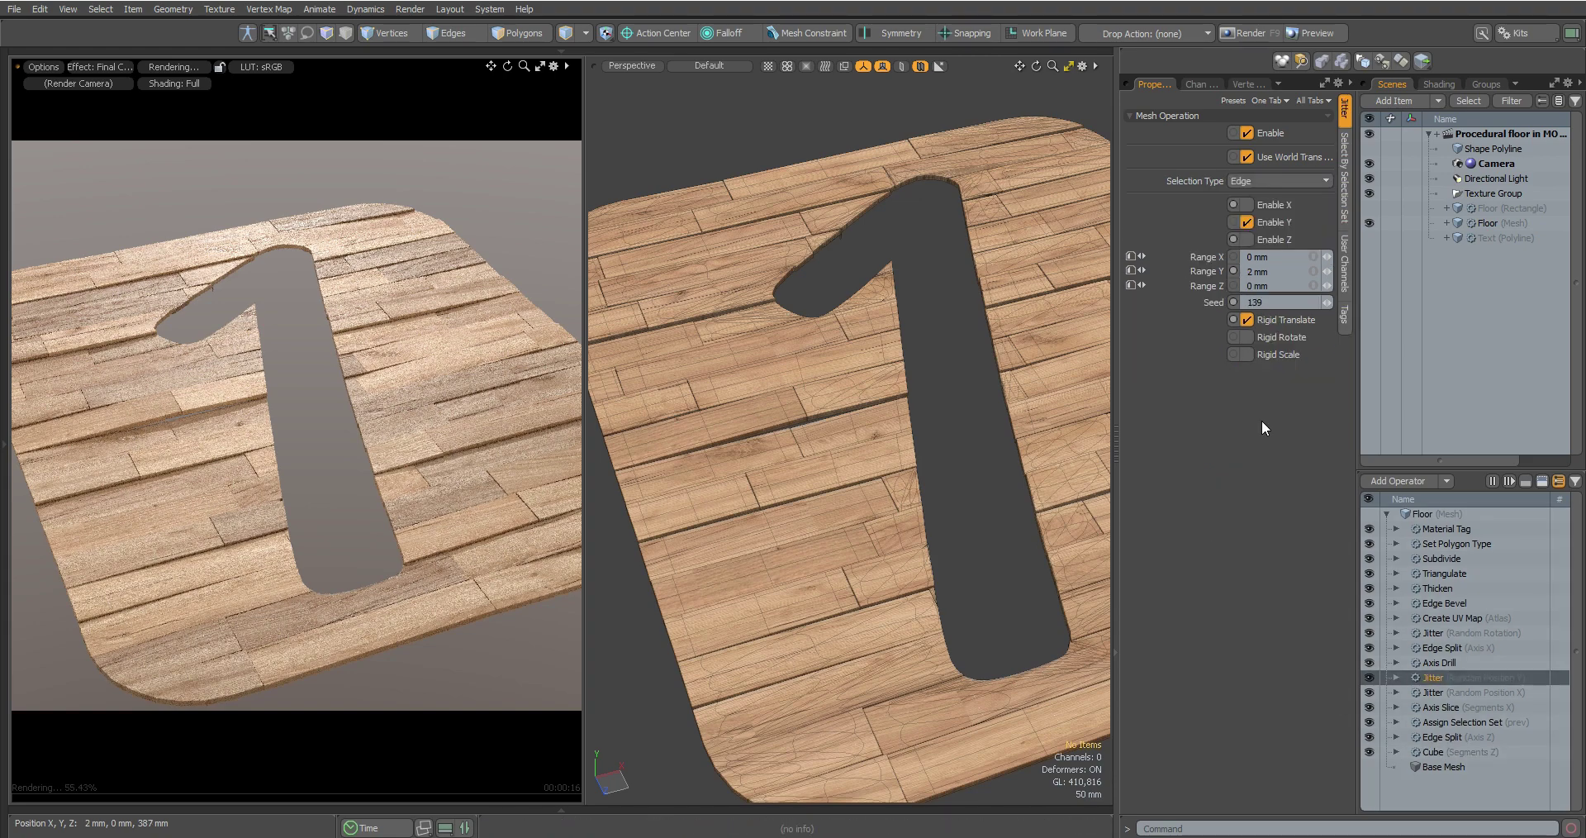